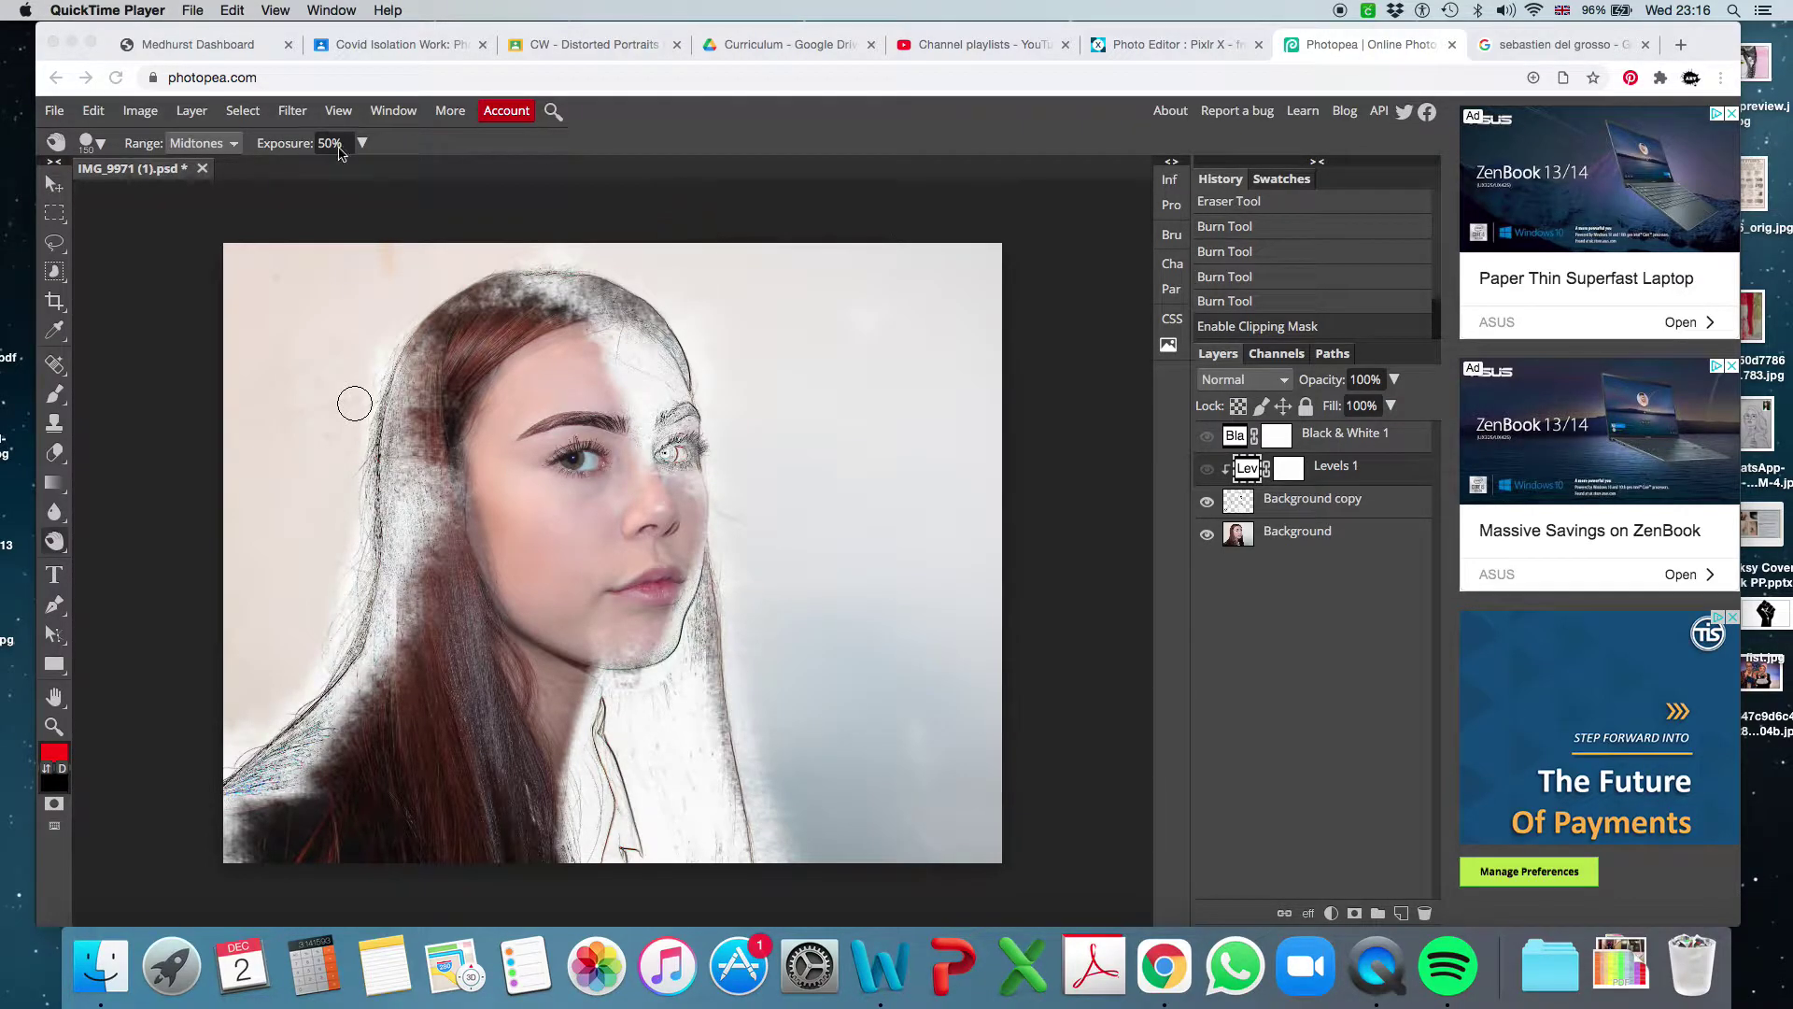
Step: Close the IMG_9971 (1).psd sketch portrait tab, discarding its unsaved changes
{"action": "left_click", "coordinate": [62, 117]}
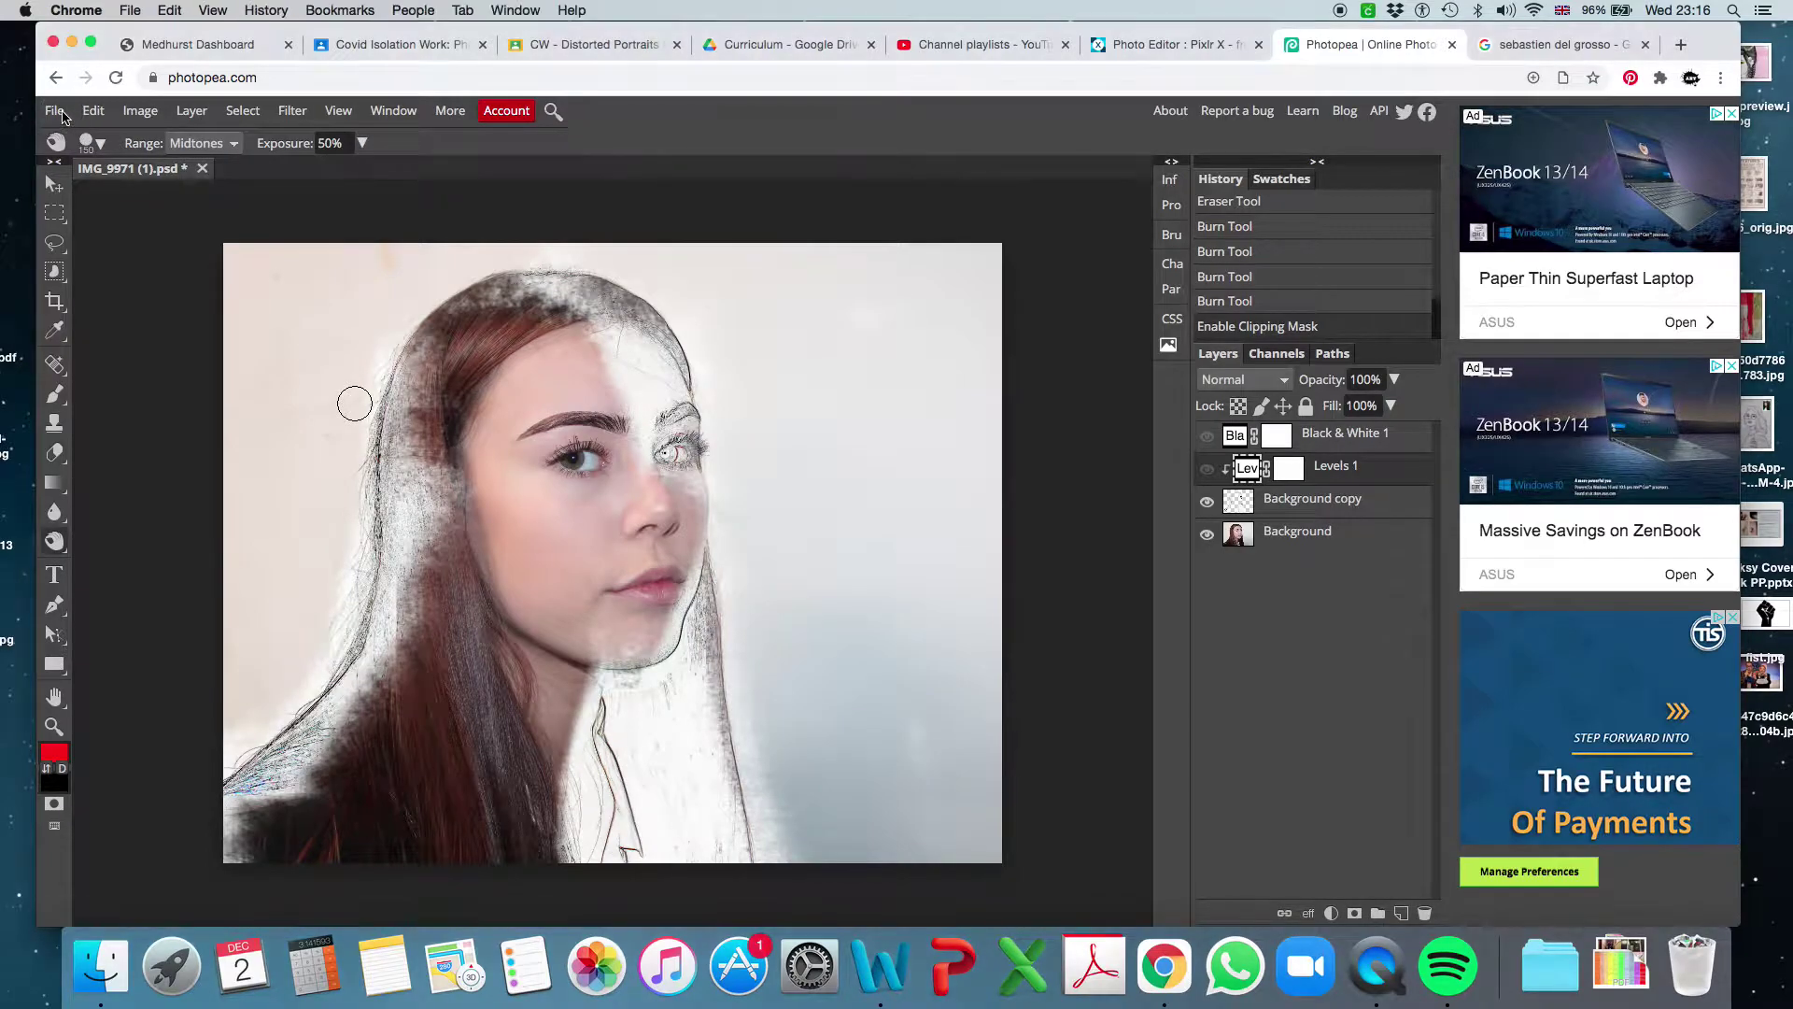
{"action": "left_click", "coordinate": [56, 112]}
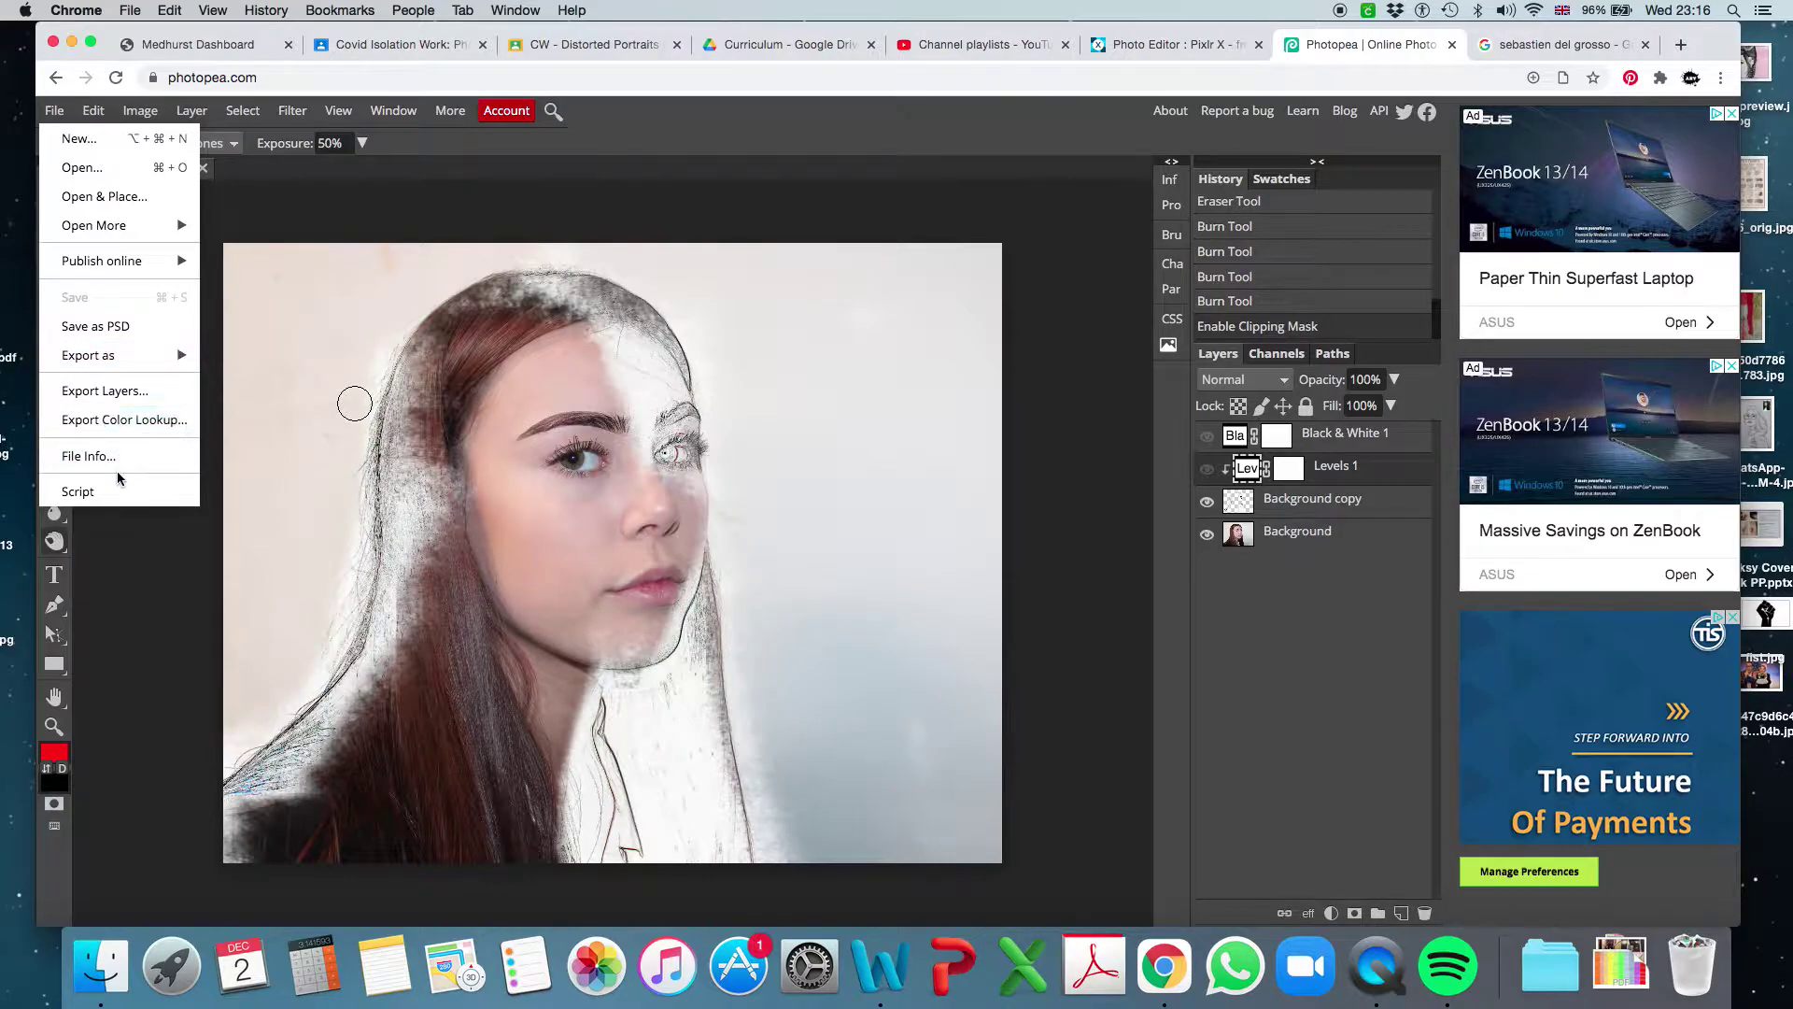
{"action": "left_click", "coordinate": [140, 565]}
{"action": "left_click", "coordinate": [204, 169]}
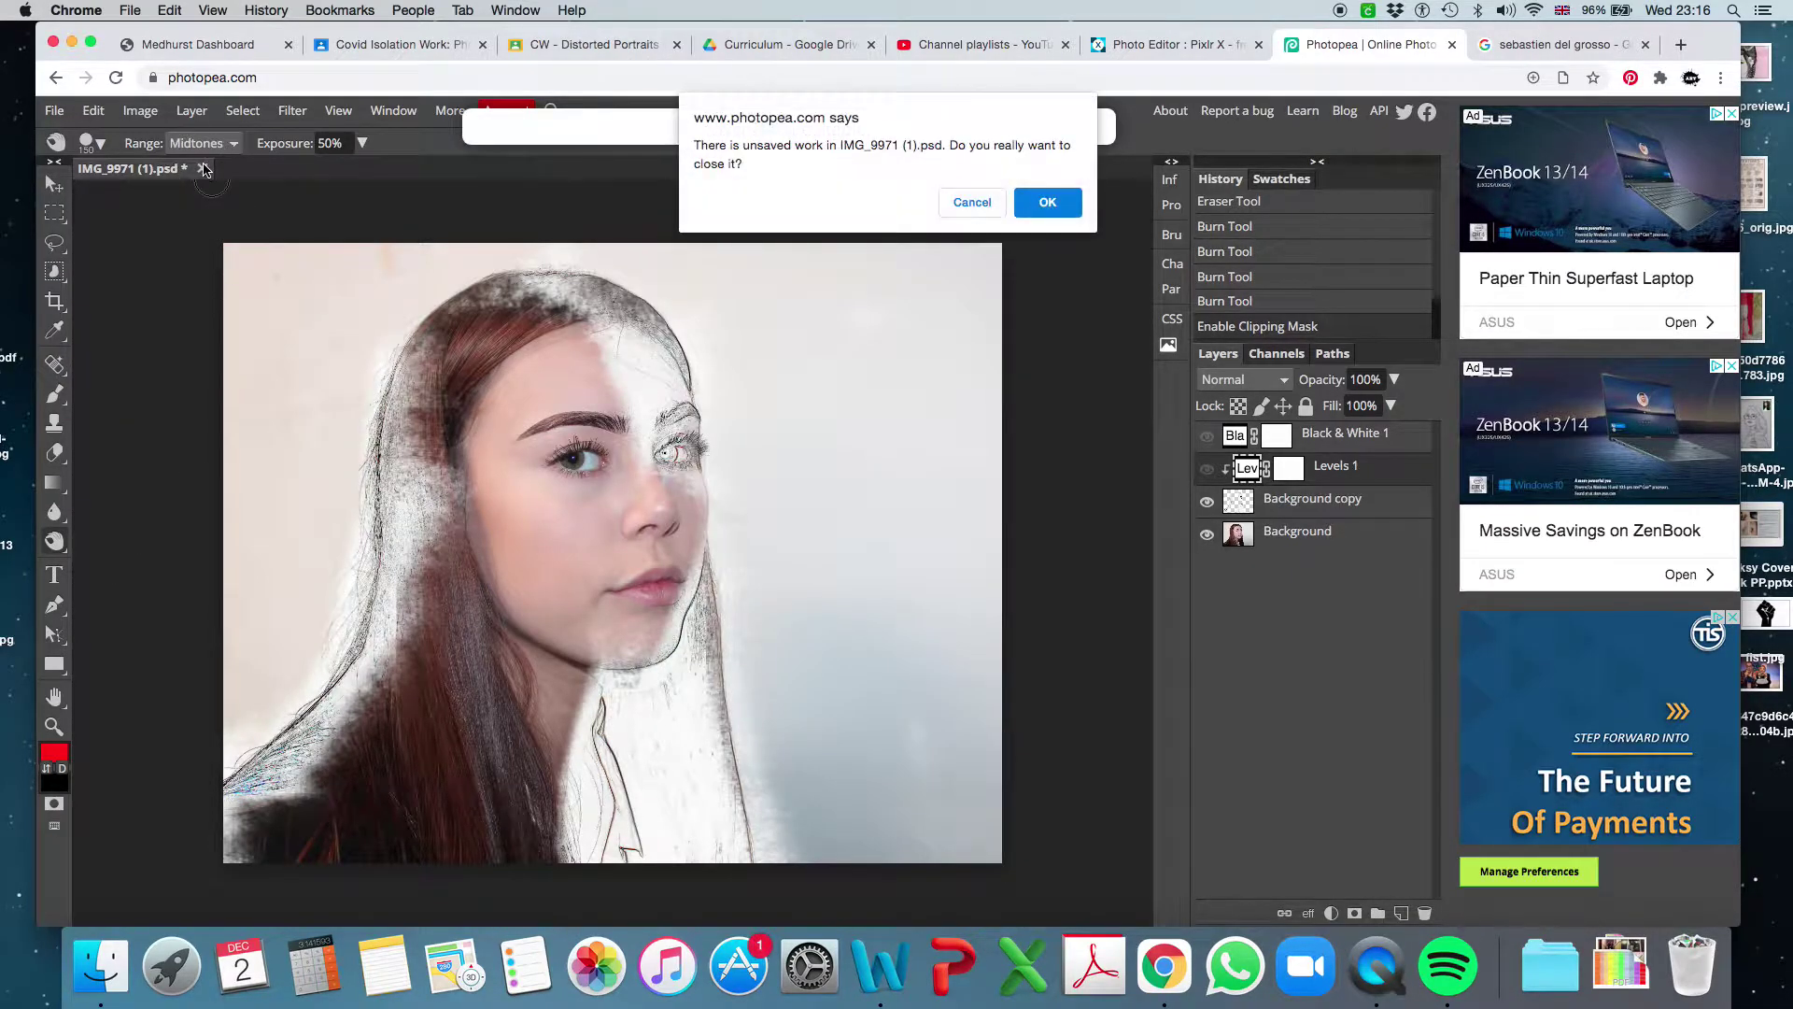
{"action": "left_click", "coordinate": [1048, 203]}
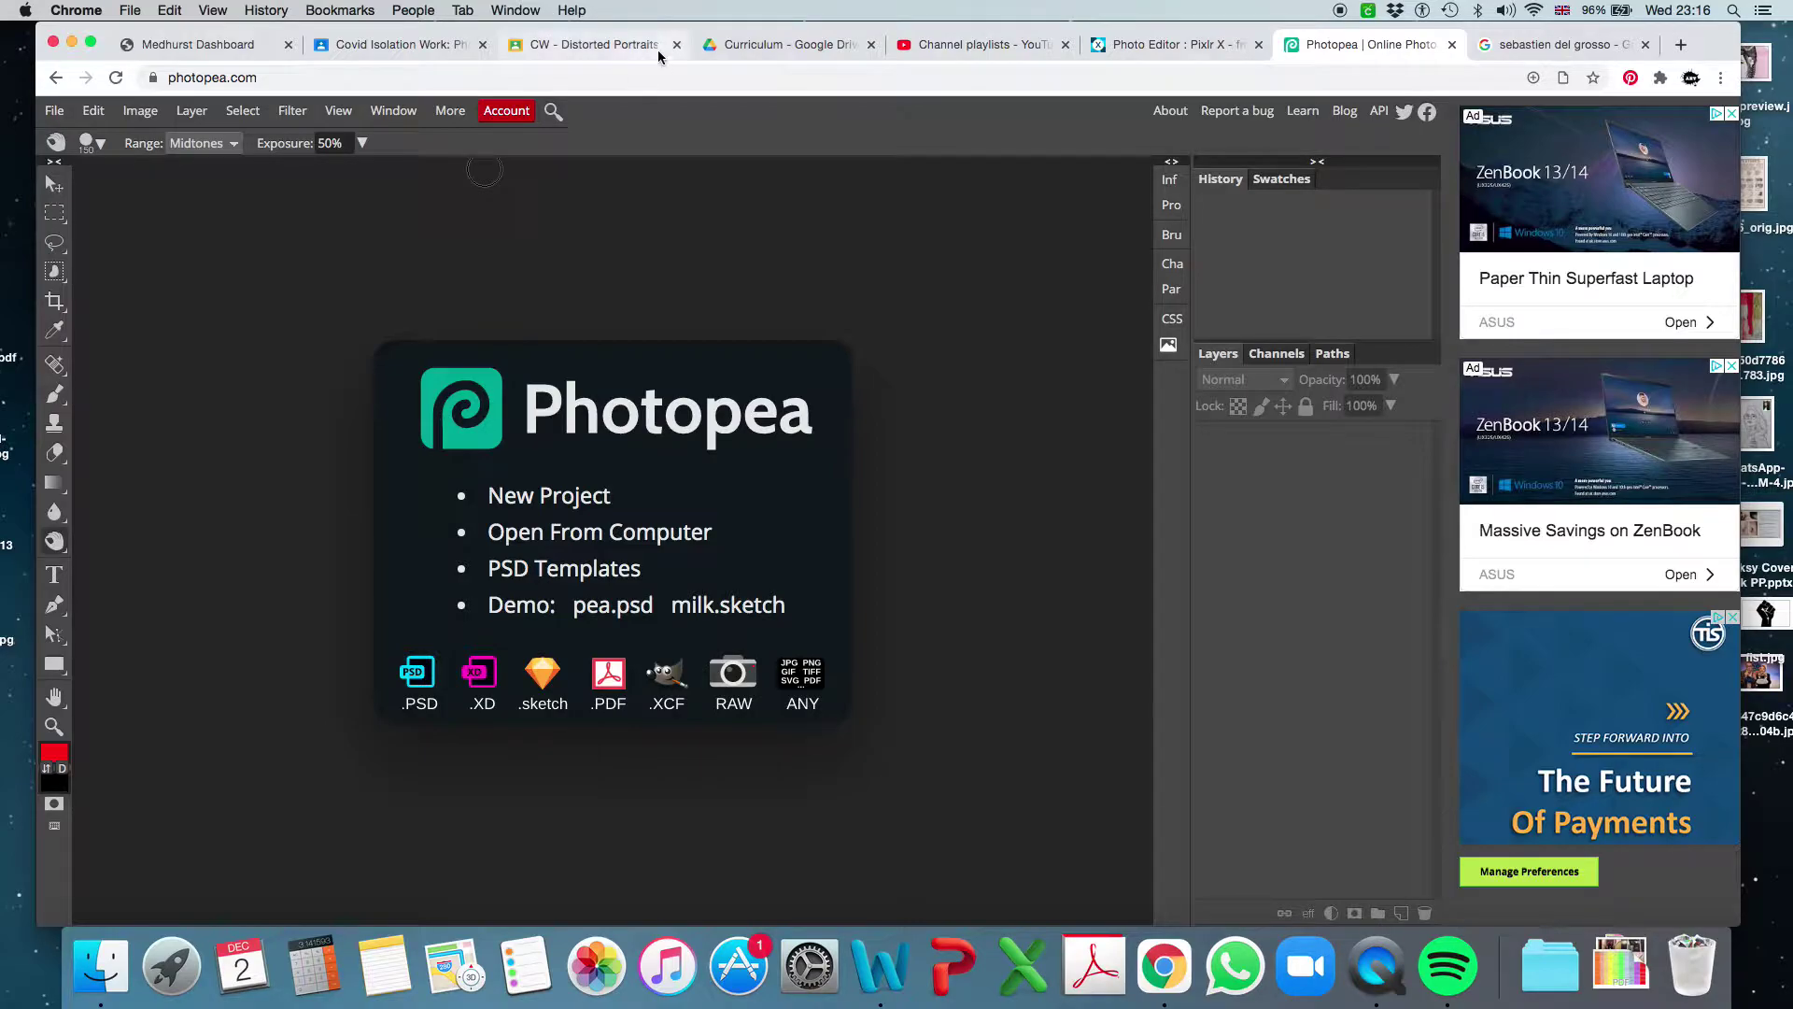
Step: Download IMG_0060.JPG from the Drive Curriculum folder and confirm it saved as IMG_0060 (1).JPG
{"action": "left_click", "coordinate": [746, 46]}
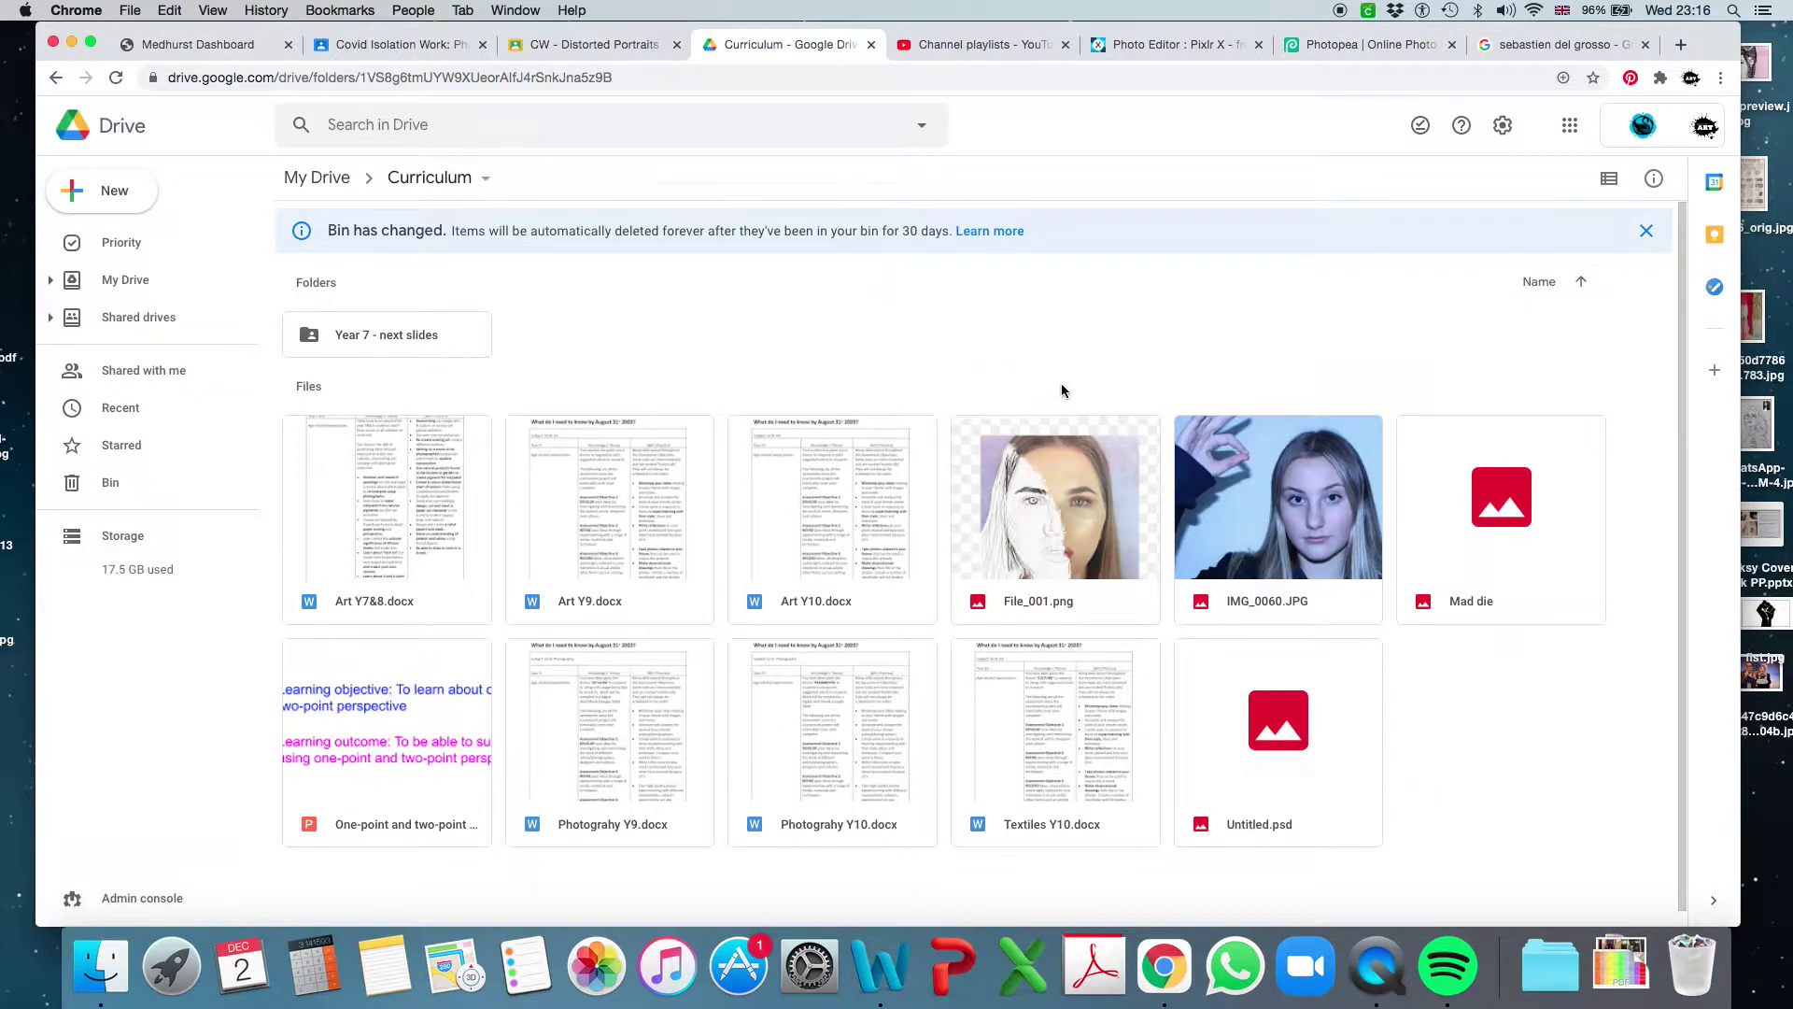
{"action": "left_click", "coordinate": [1281, 527]}
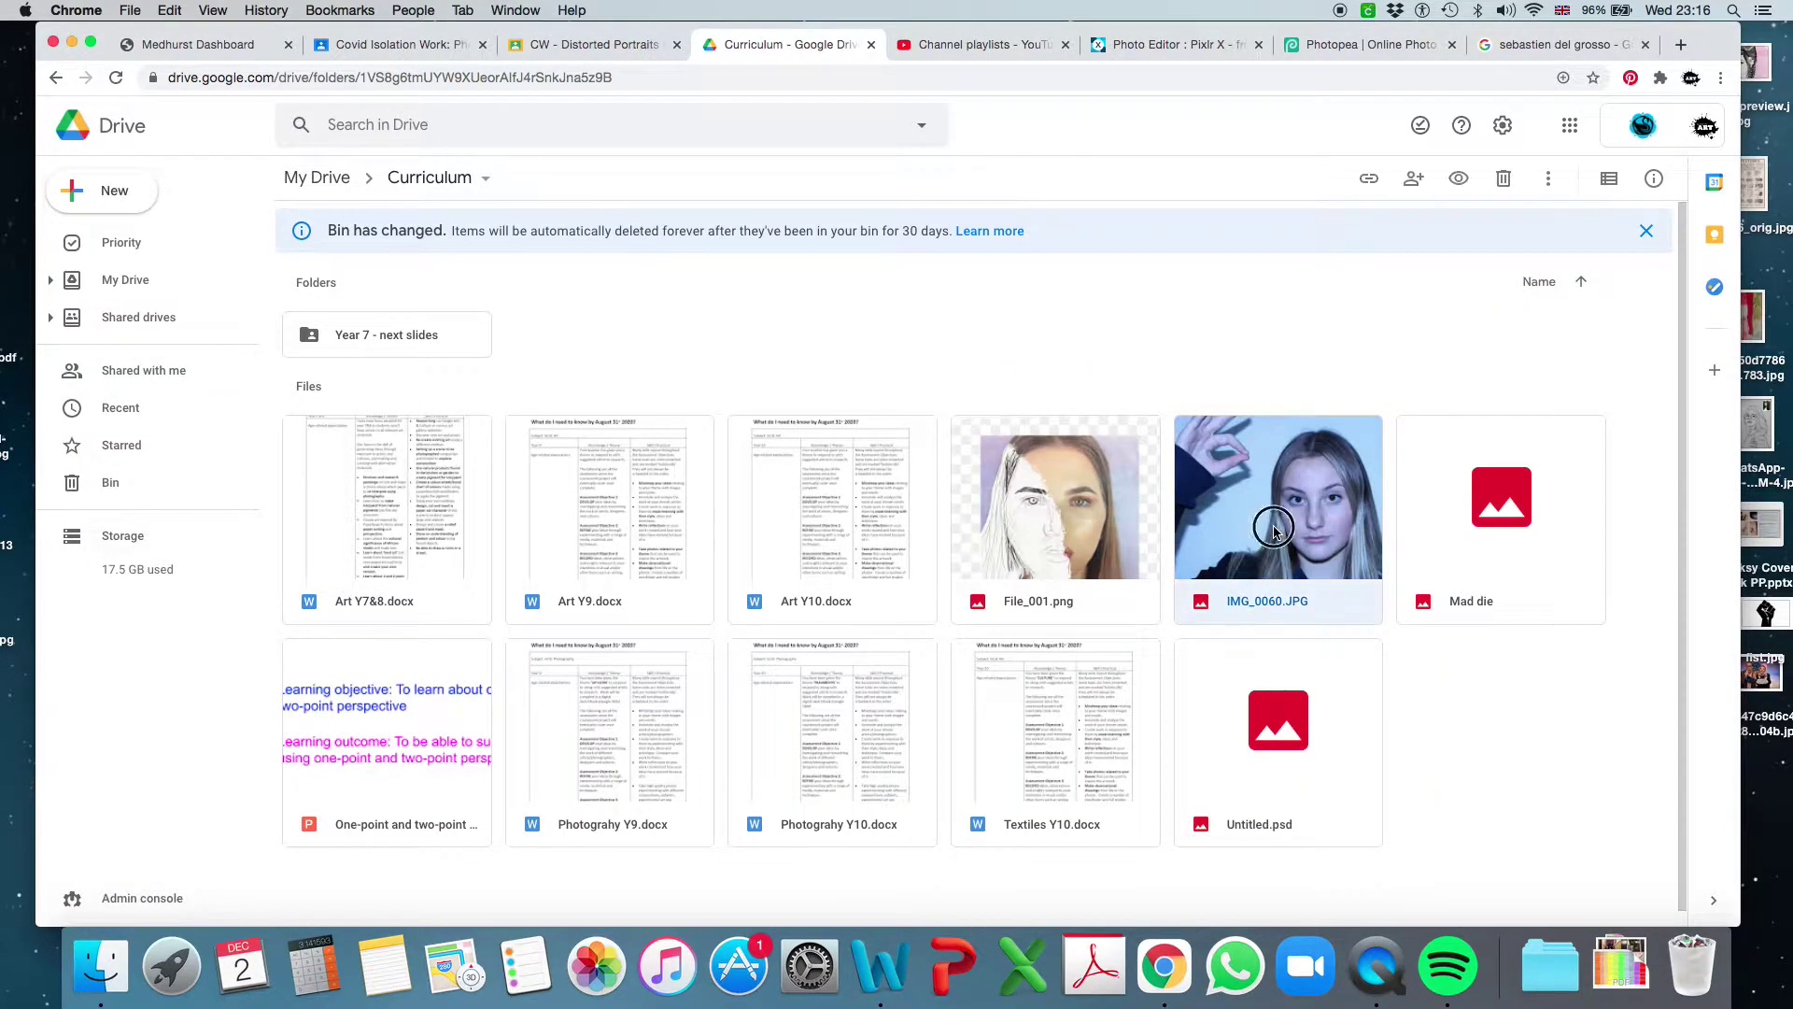
{"action": "left_click", "coordinate": [1555, 184]}
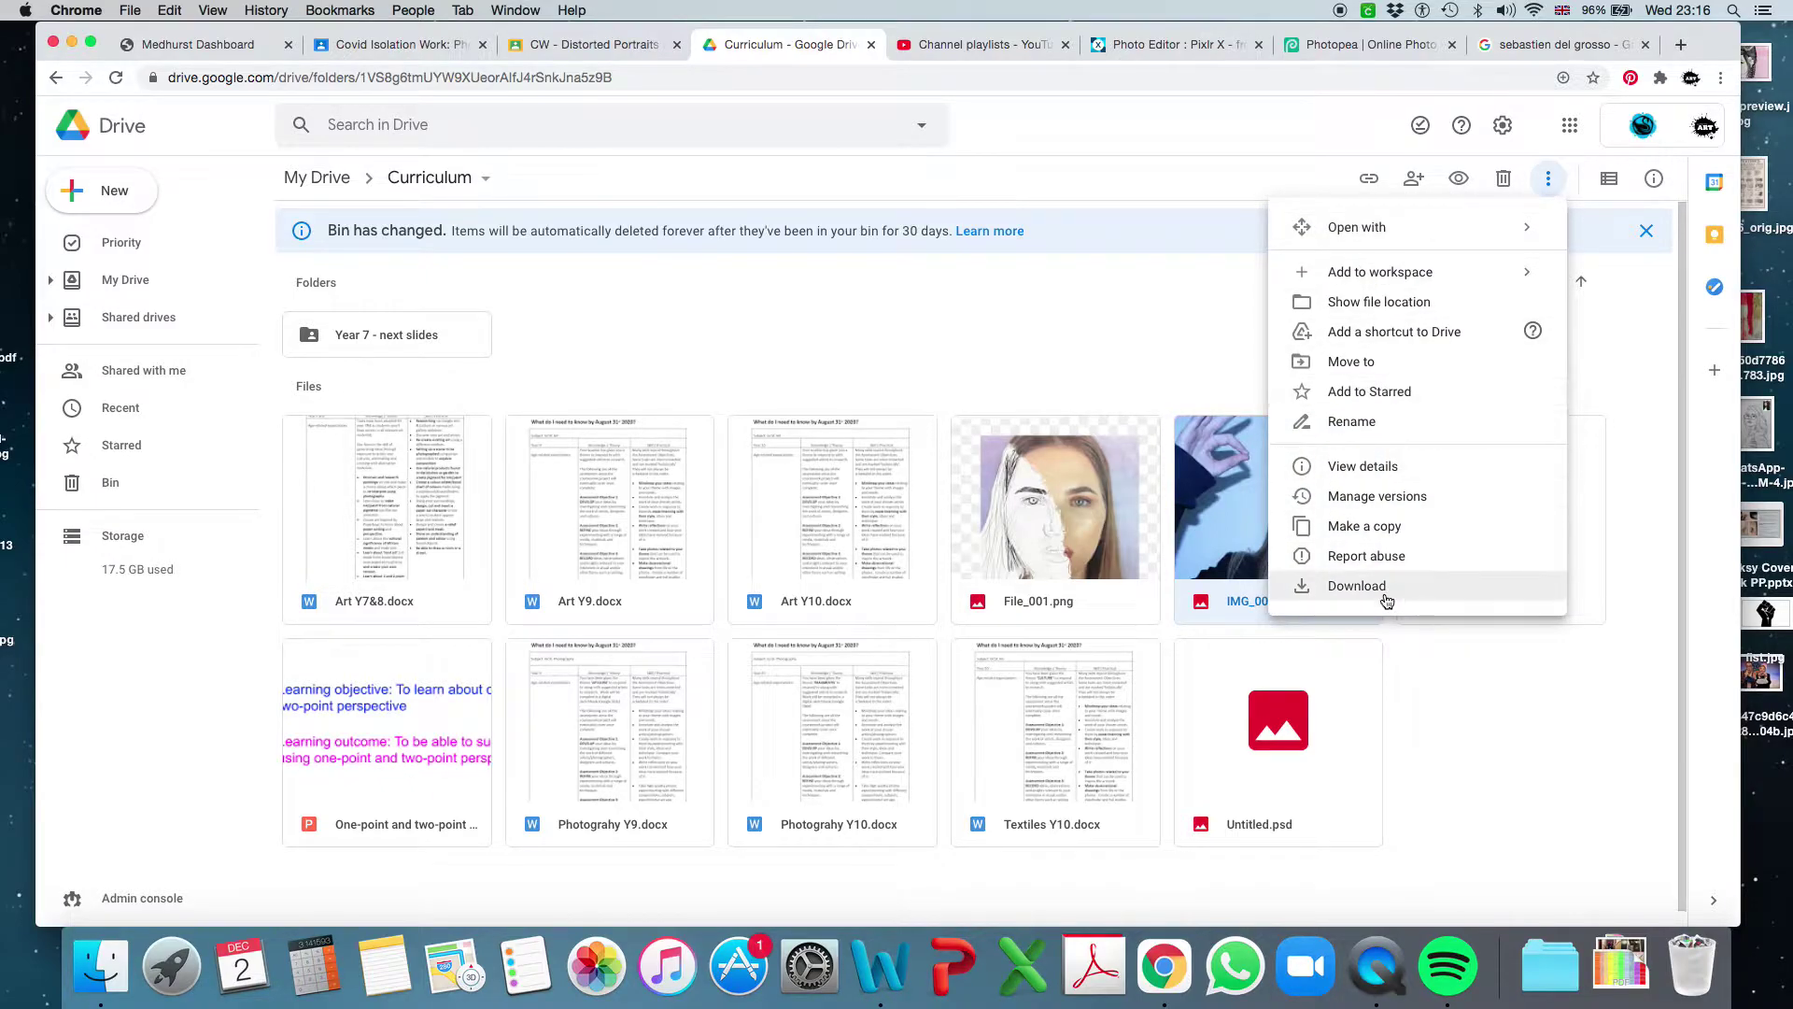
{"action": "left_click", "coordinate": [1357, 586]}
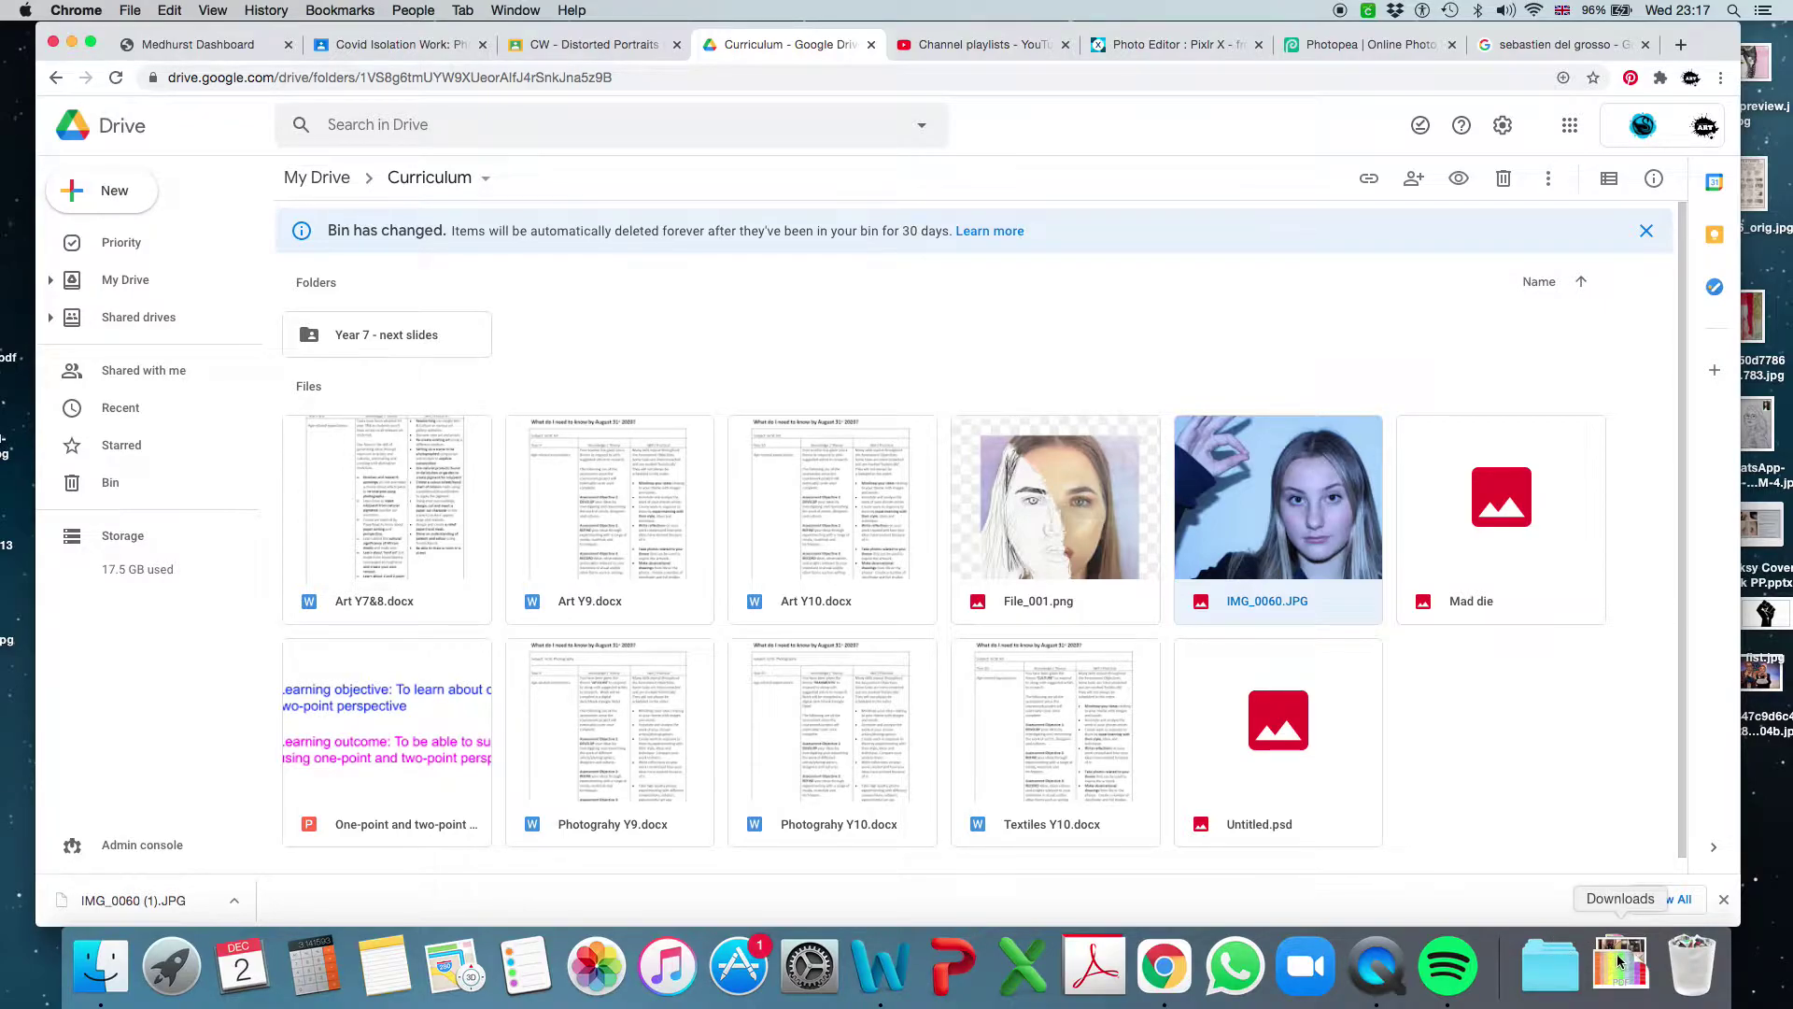
{"action": "left_click", "coordinate": [1618, 962]}
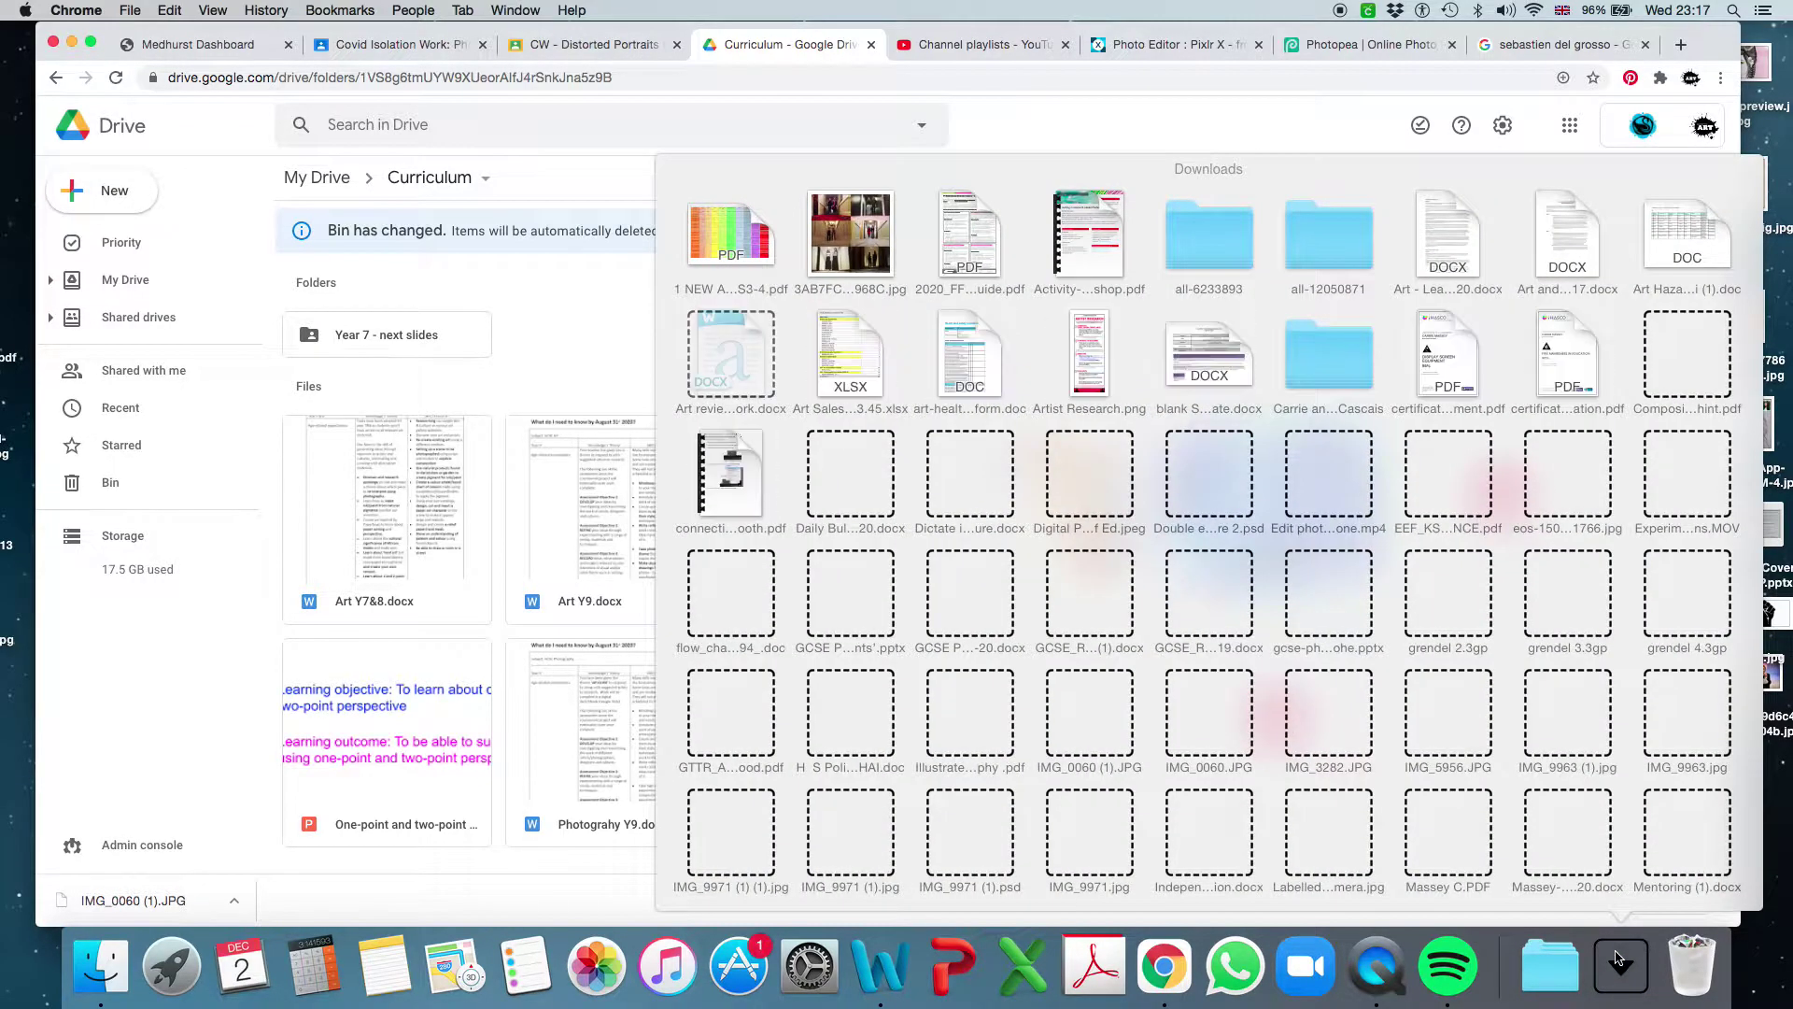
{"action": "left_click", "coordinate": [1305, 99]}
Step: Open IMG_0060.JPG from the Downloads folder in Photopea
{"action": "left_click", "coordinate": [1360, 43]}
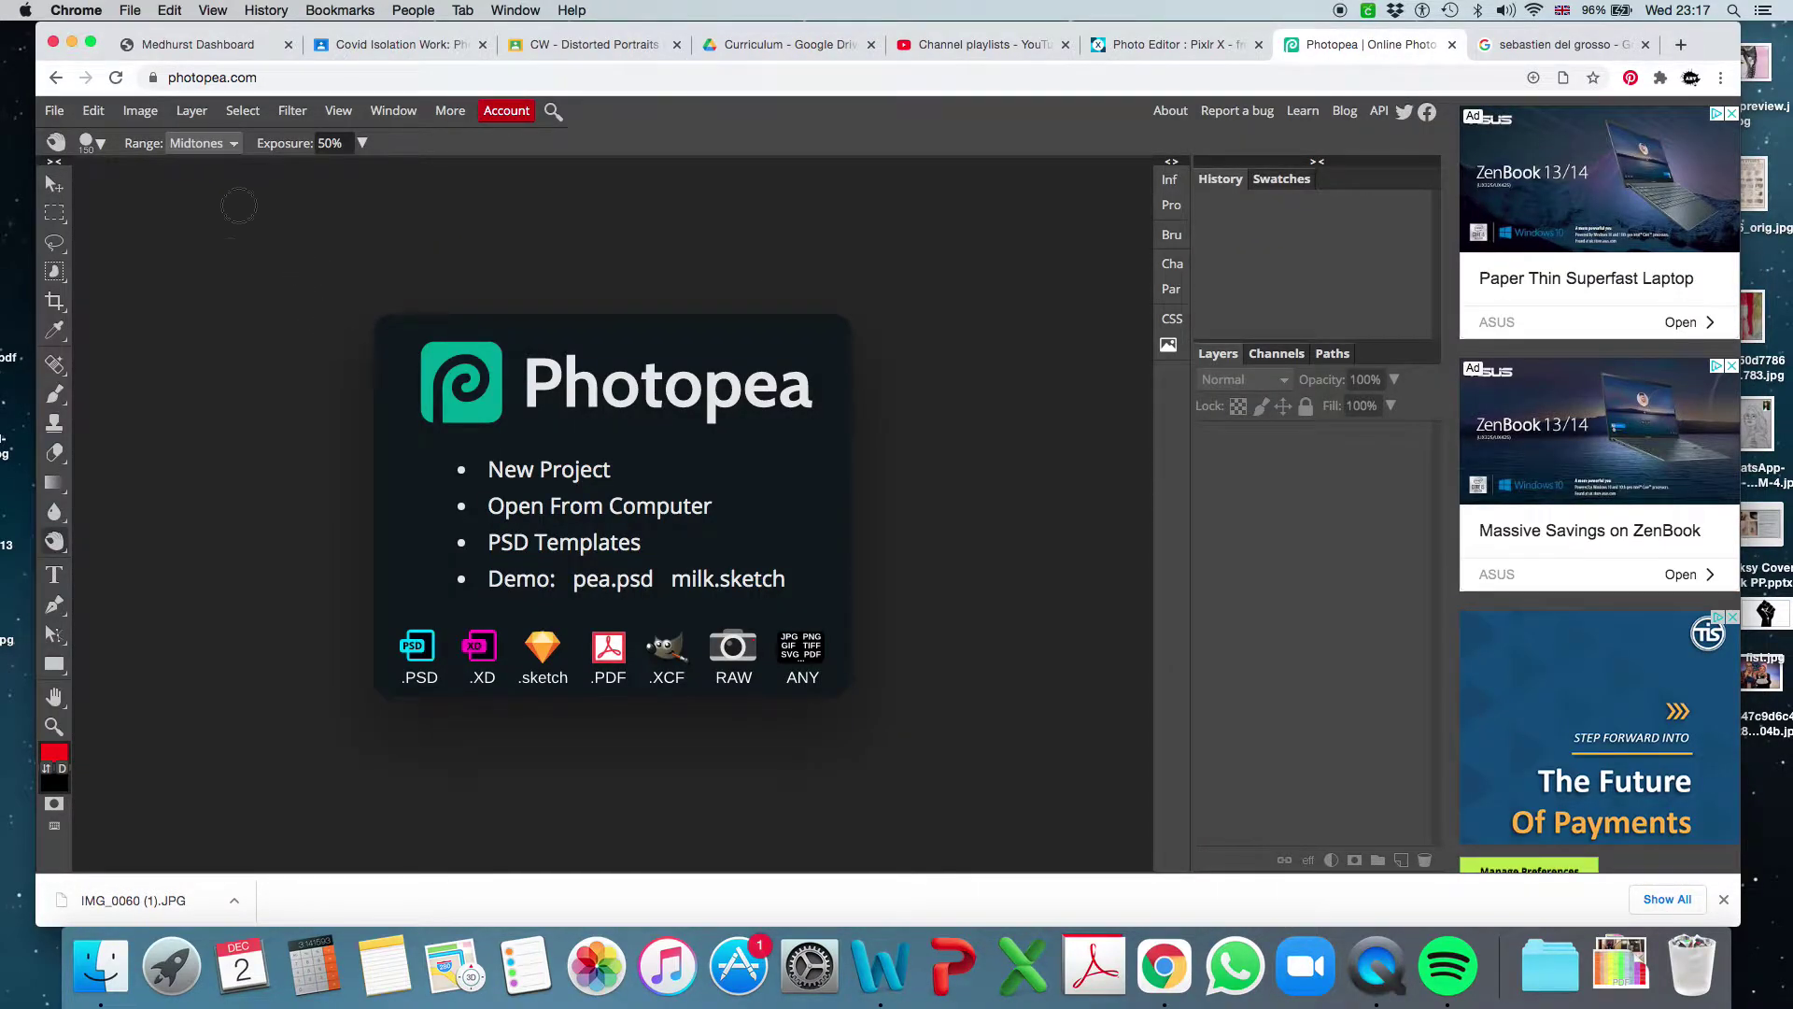
{"action": "left_click", "coordinate": [54, 110]}
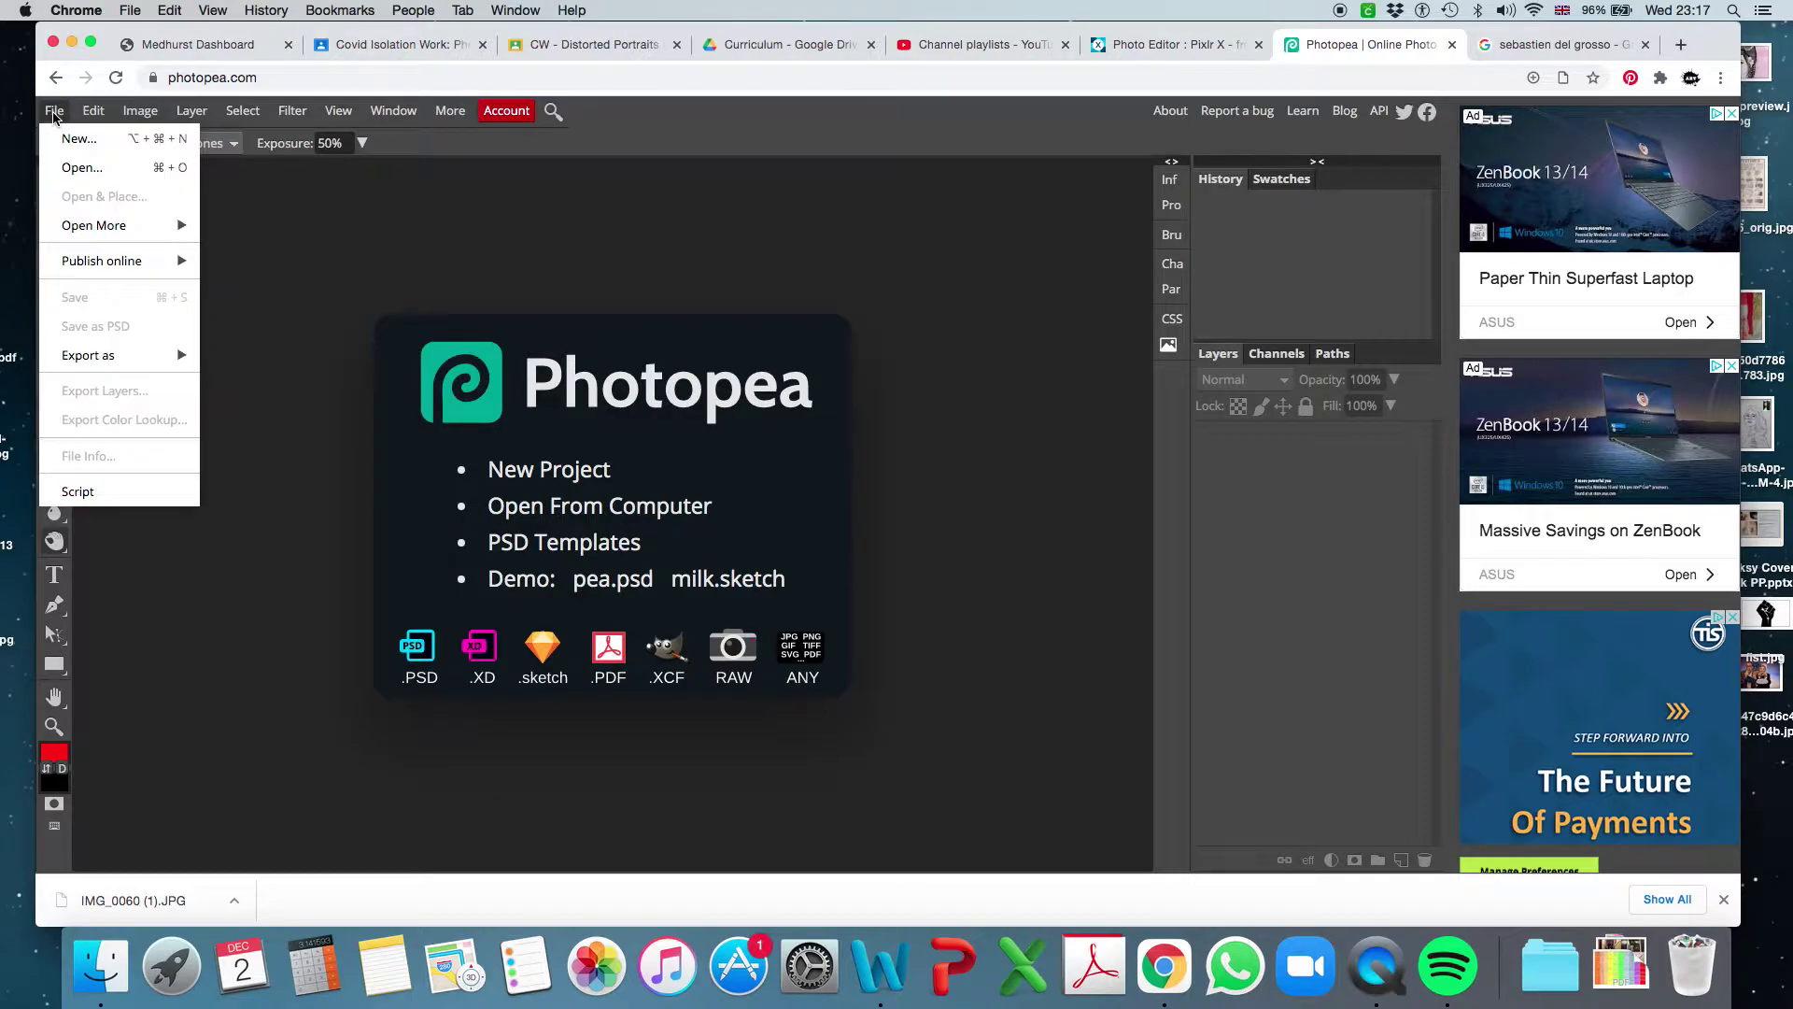
{"action": "left_click", "coordinate": [74, 170]}
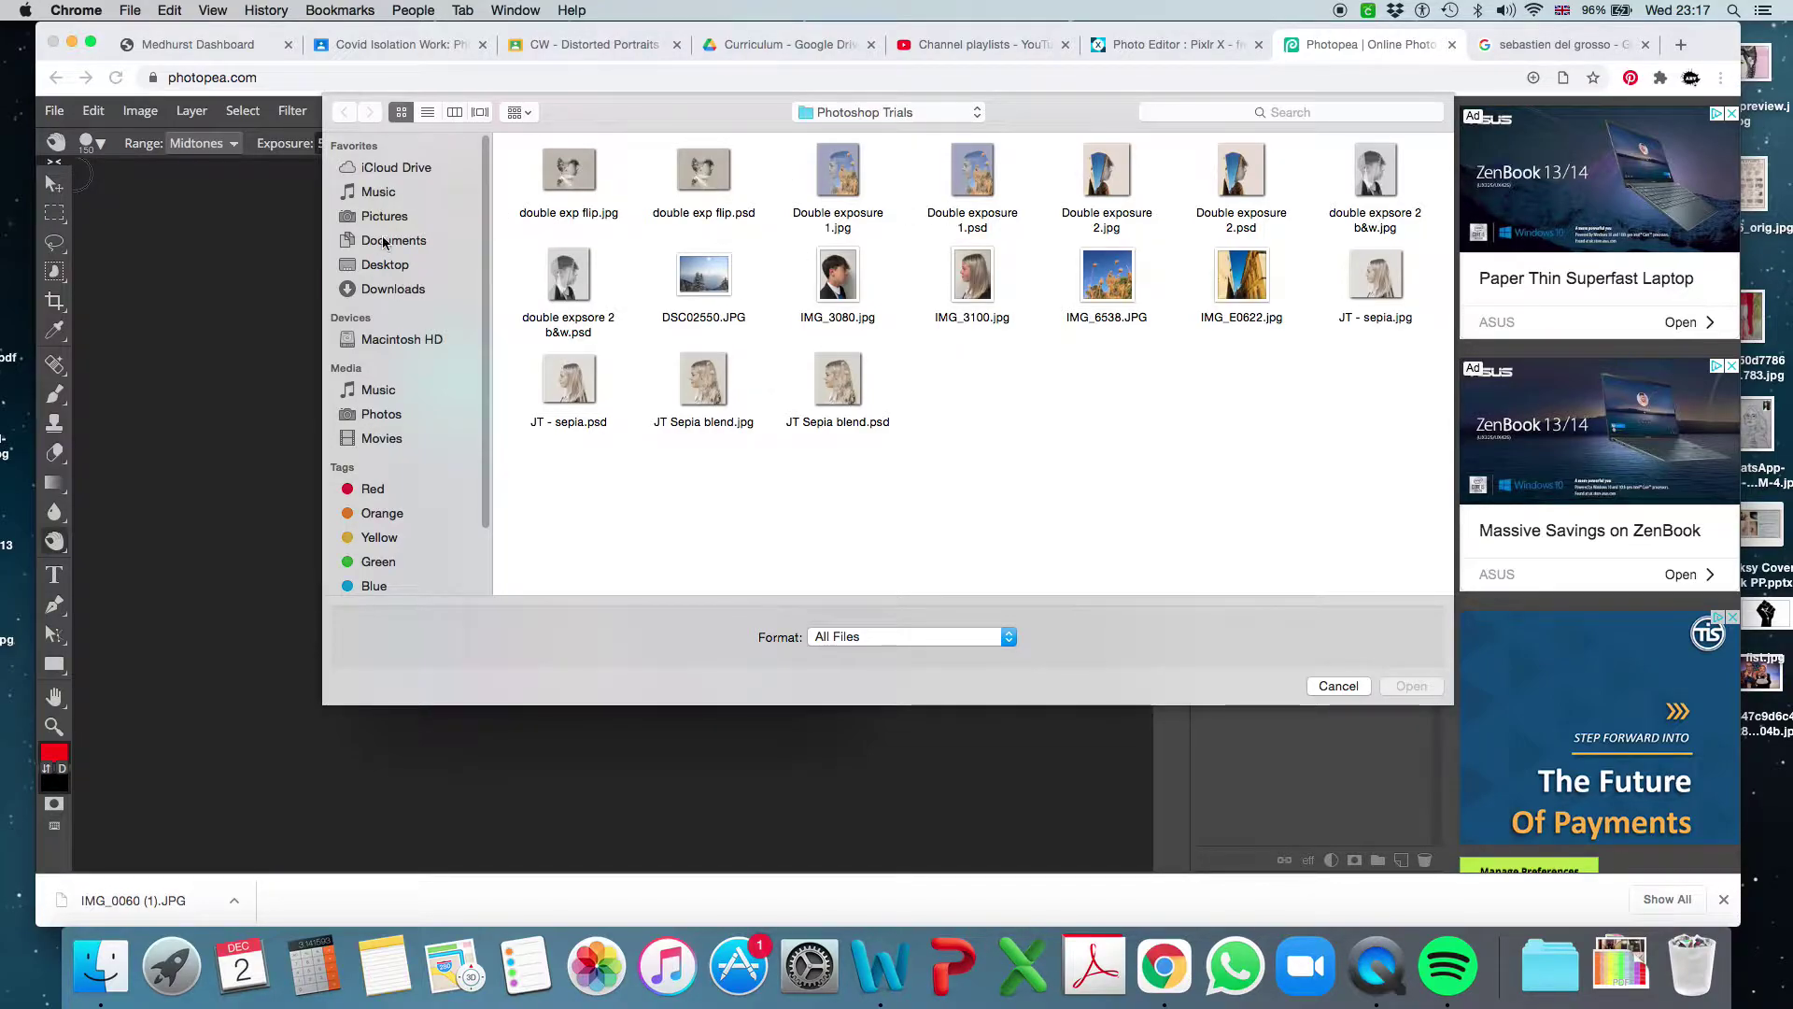
{"action": "left_click", "coordinate": [395, 290]}
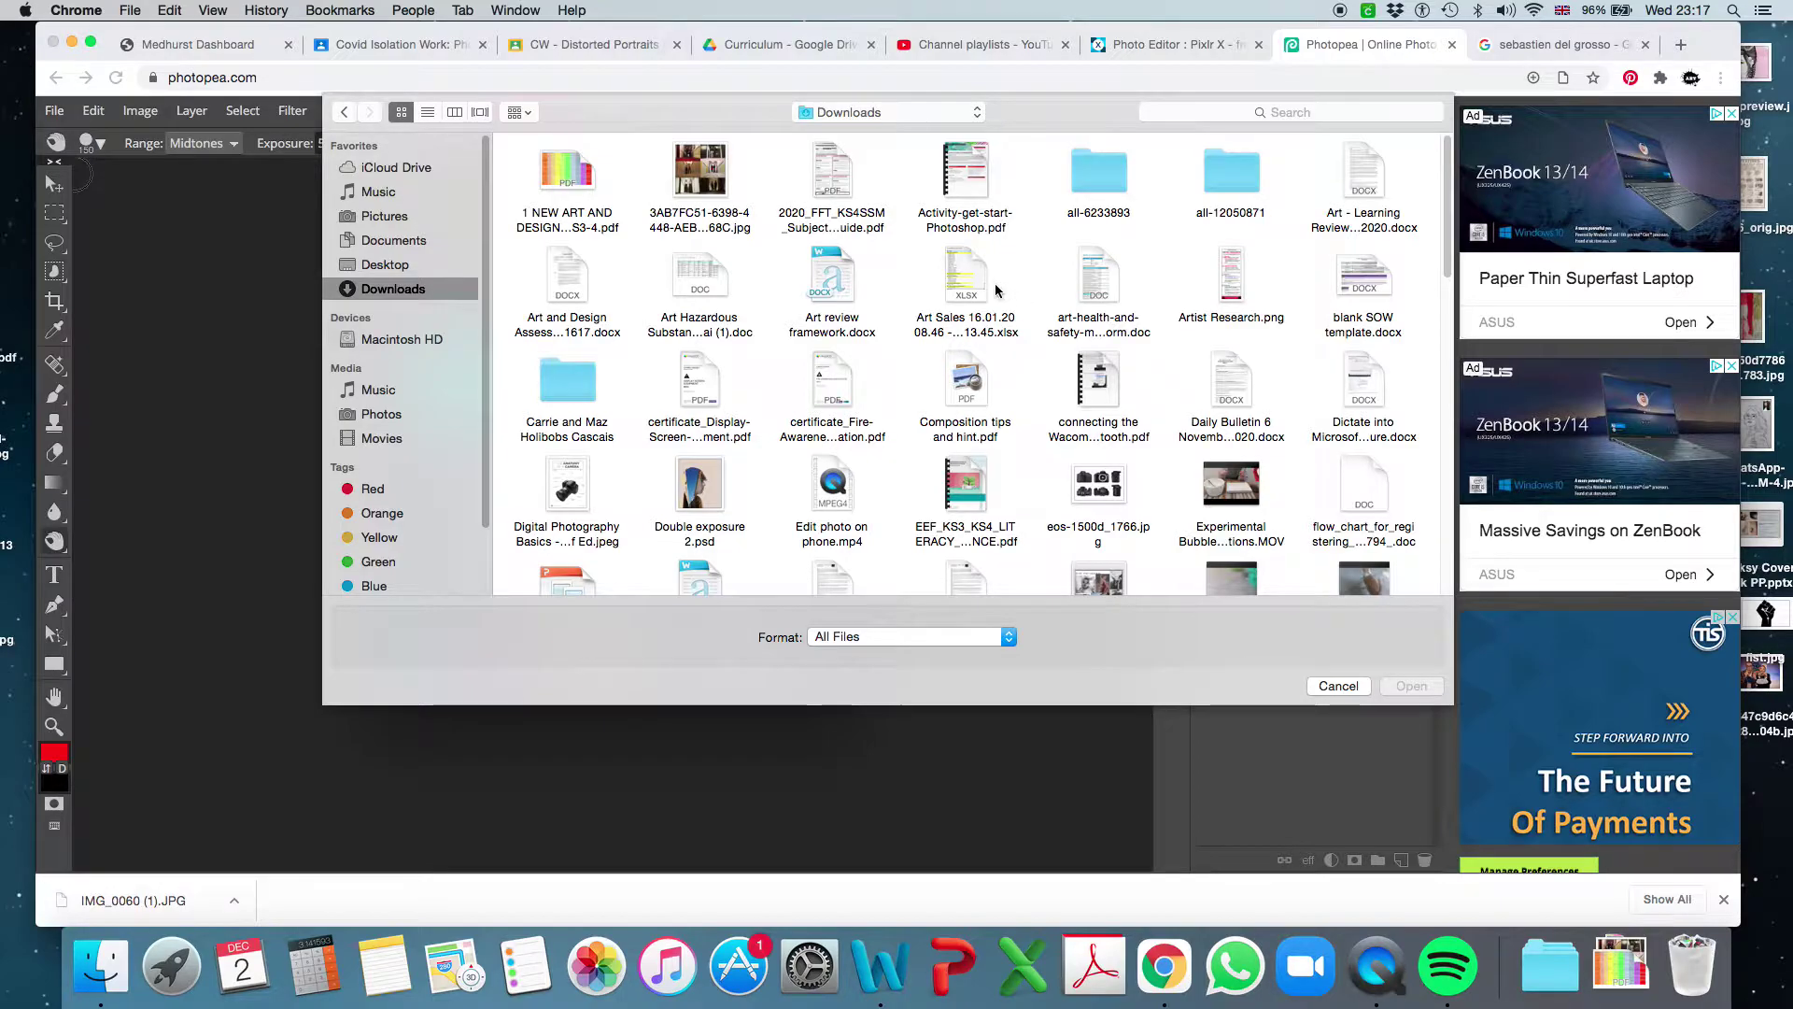
{"action": "scroll", "coordinate": [998, 290], "scroll_direction": "down", "scroll_amount": 1}
{"action": "scroll", "coordinate": [997, 290], "scroll_direction": "down", "scroll_amount": 5}
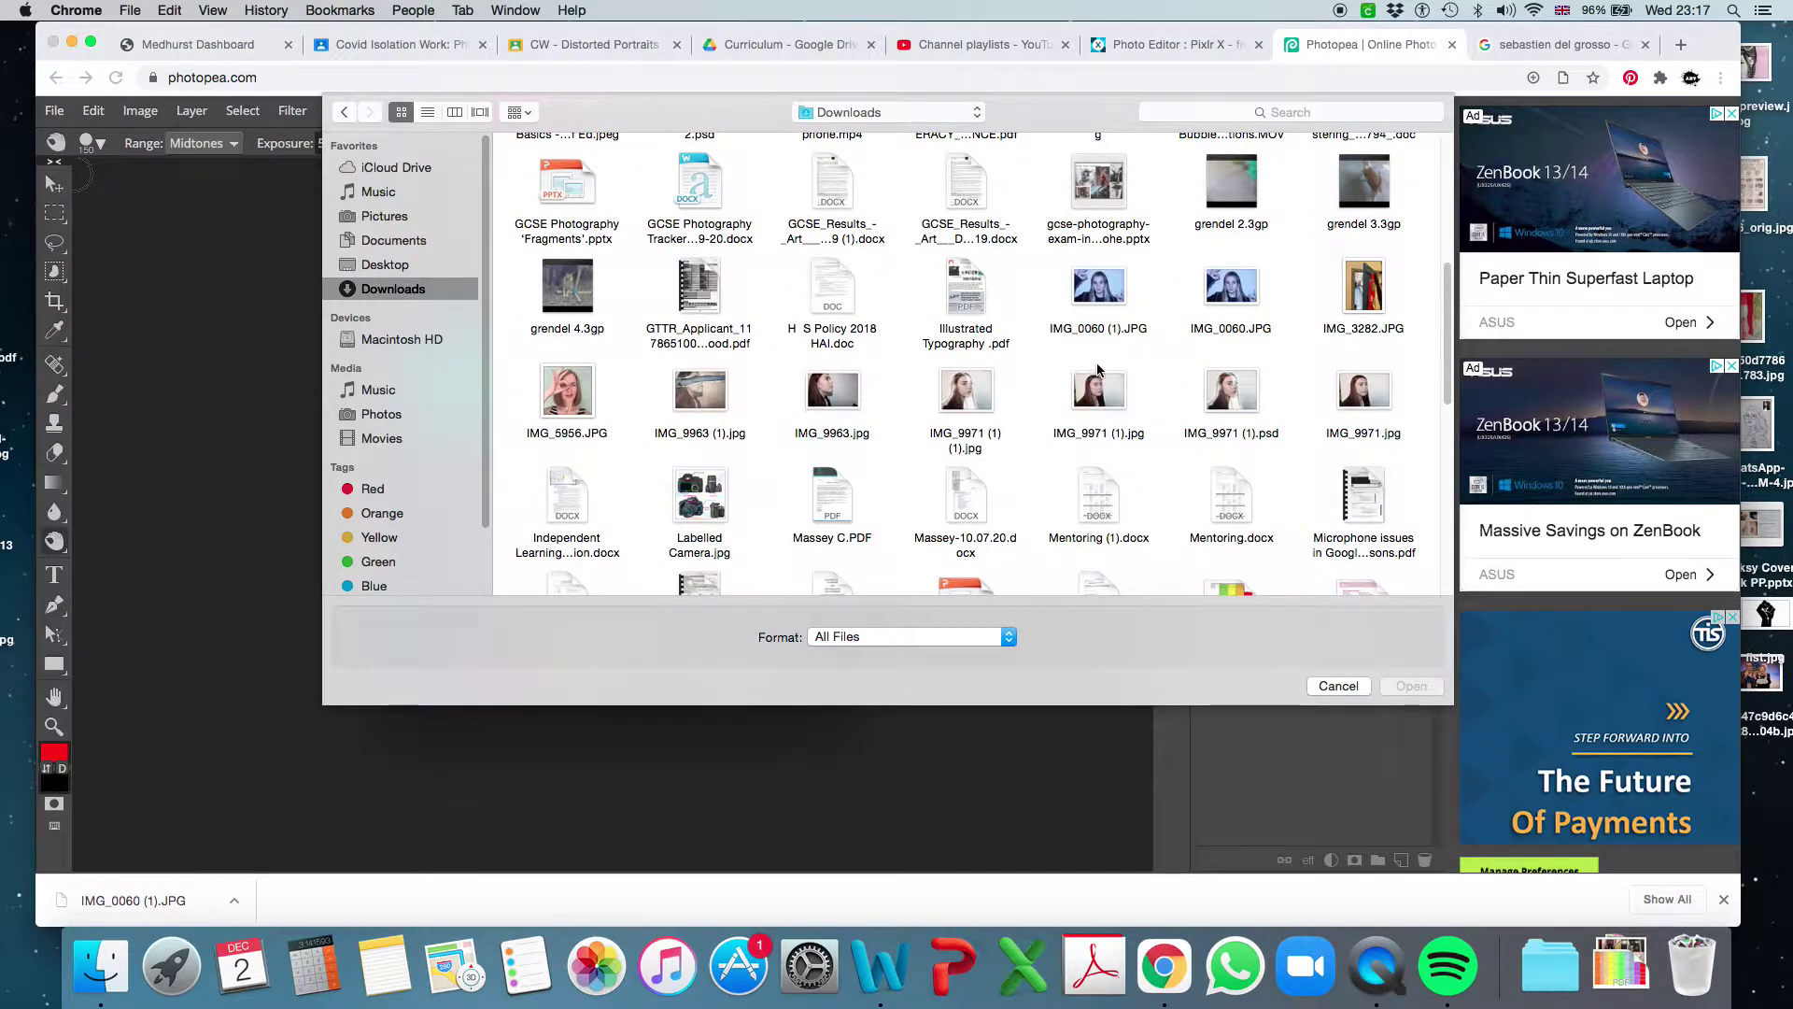
{"action": "left_click", "coordinate": [1231, 287]}
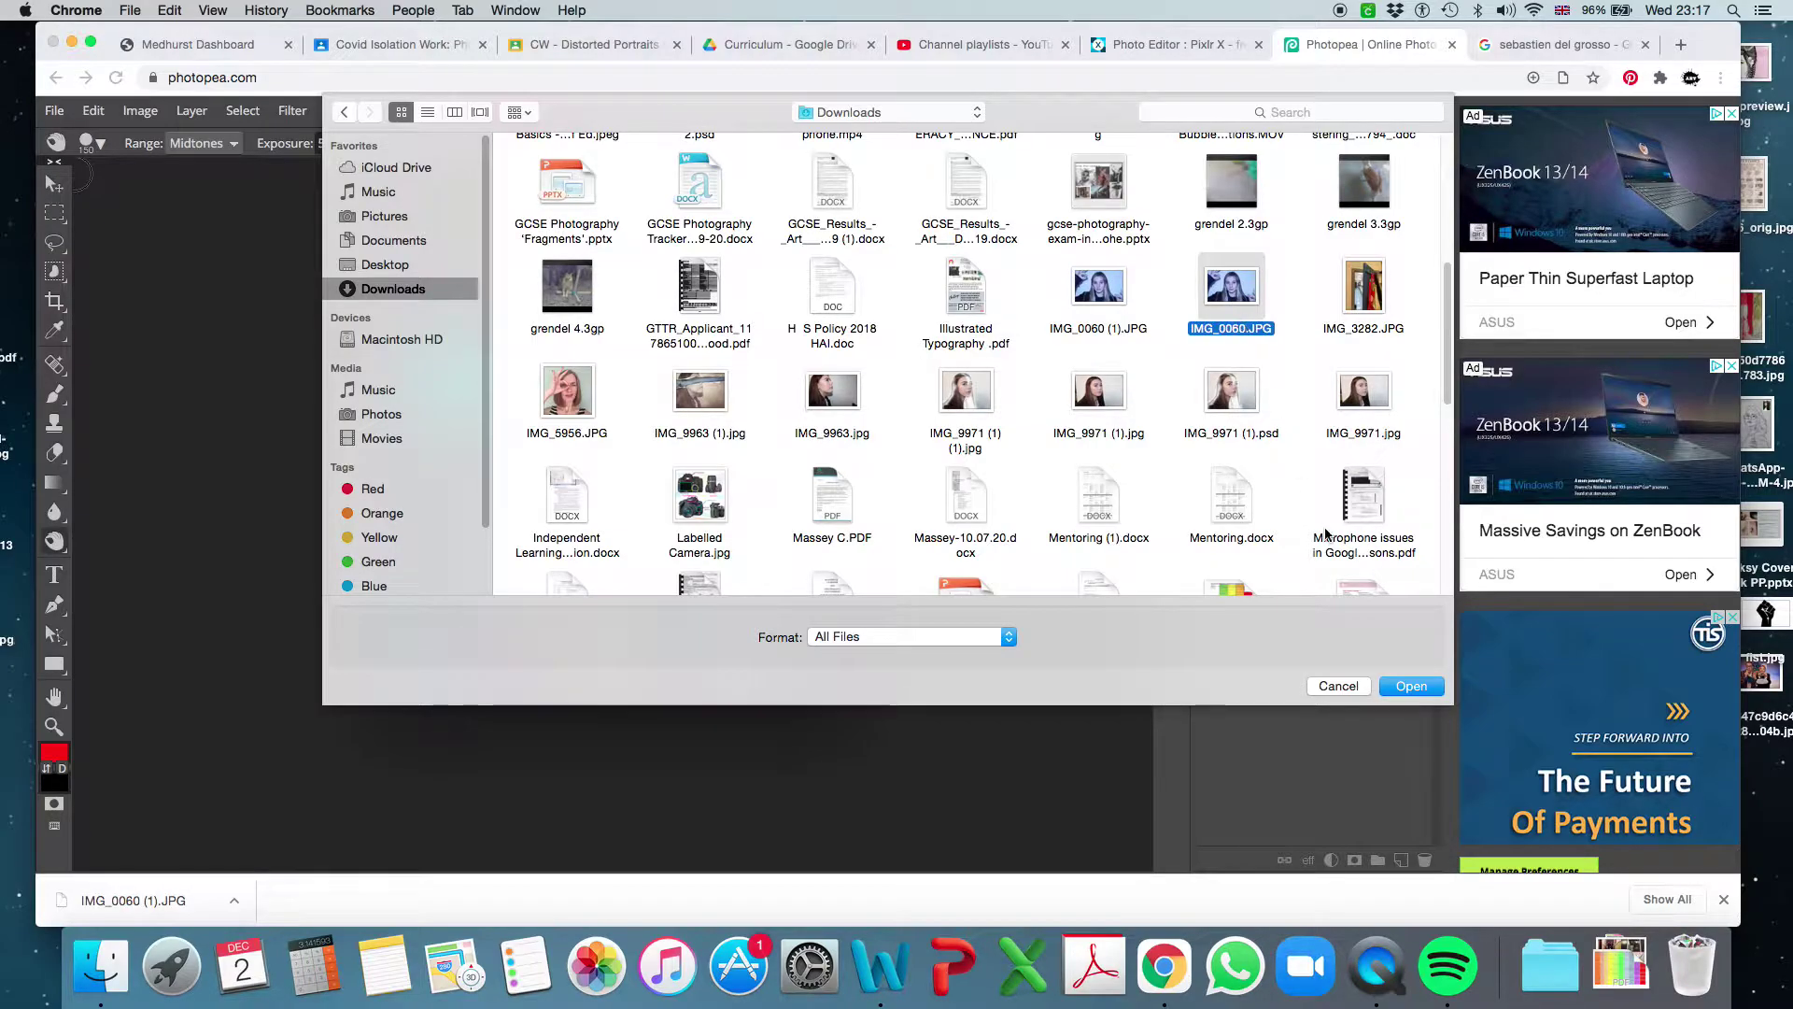
{"action": "left_click", "coordinate": [1408, 684]}
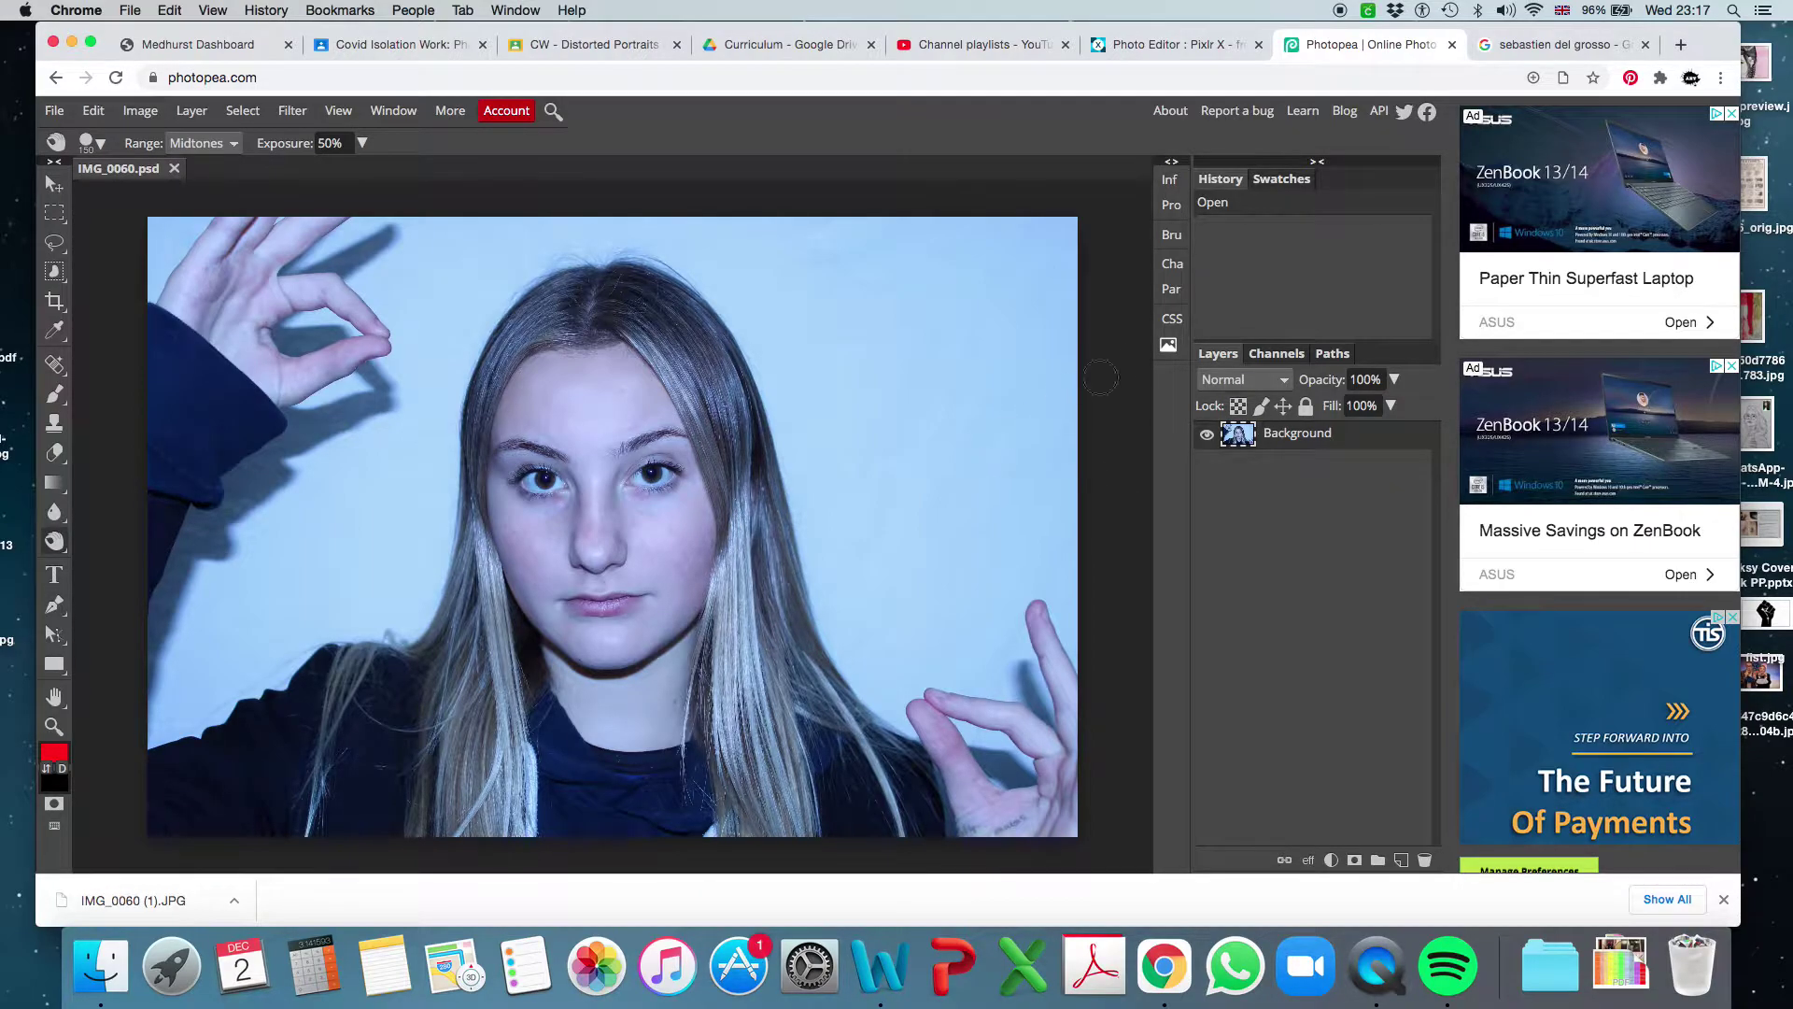
{"action": "left_click", "coordinate": [1528, 50]}
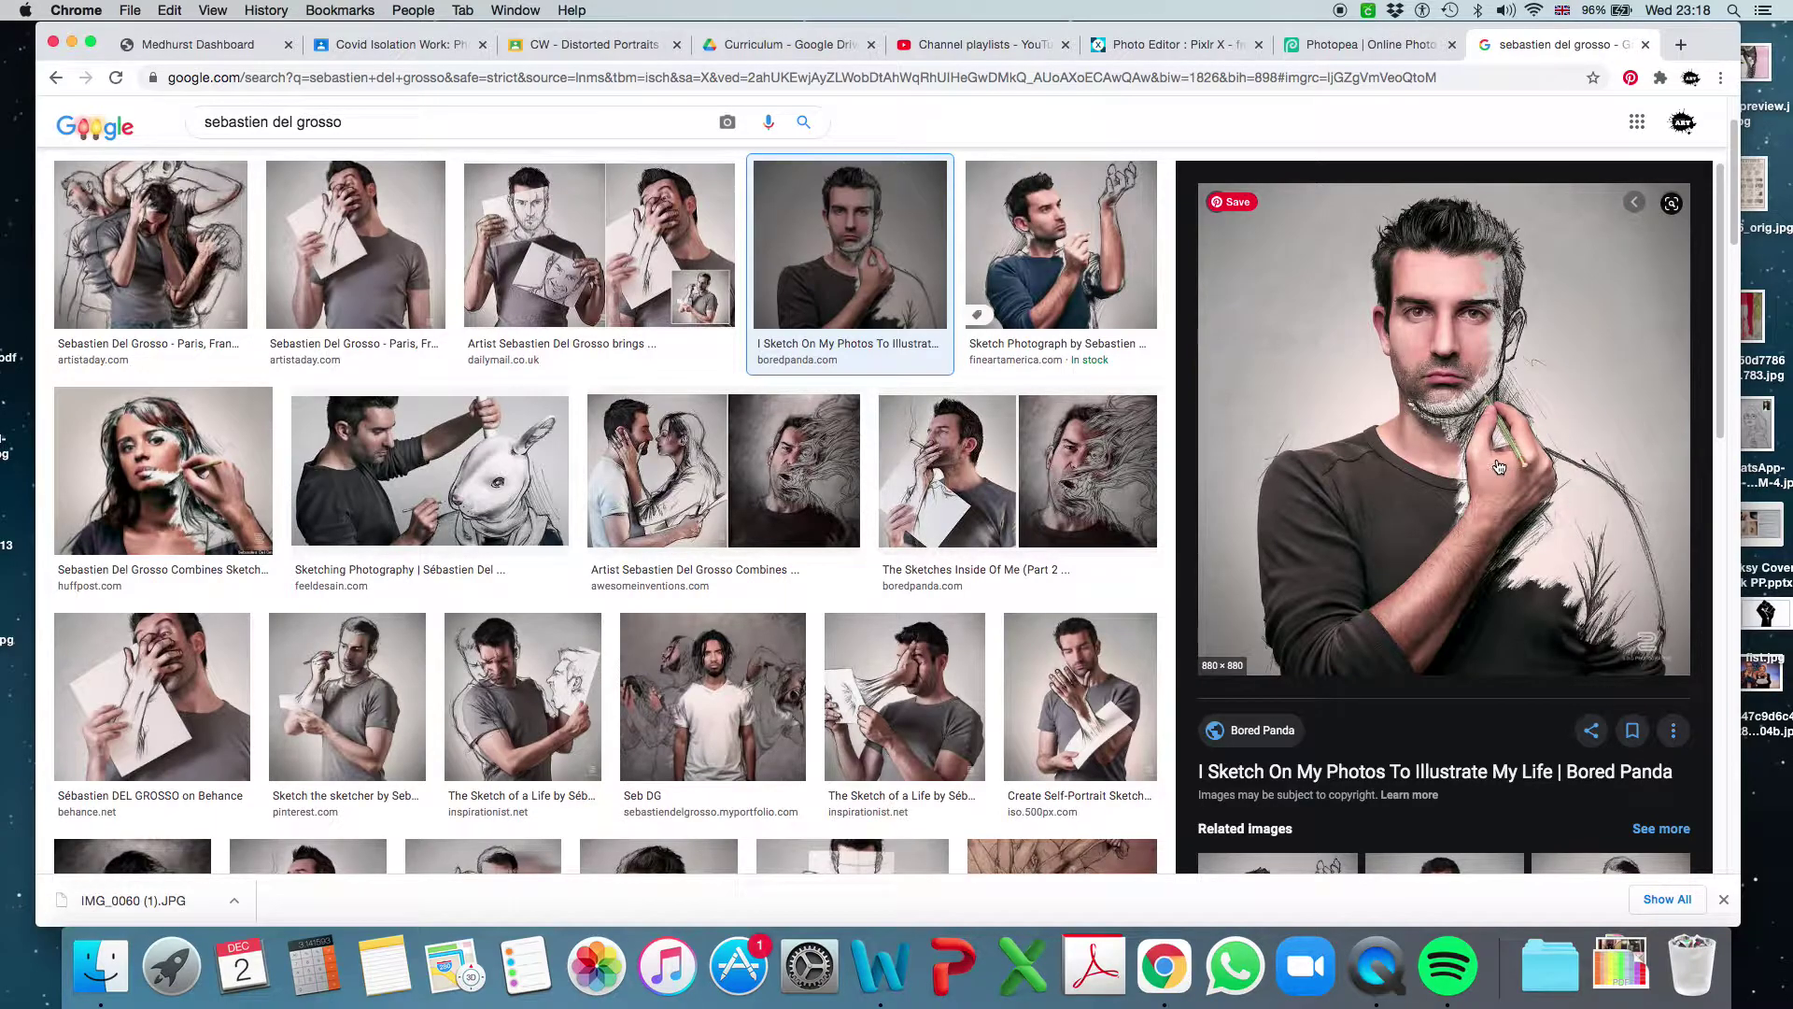
{"action": "left_click", "coordinate": [1337, 43]}
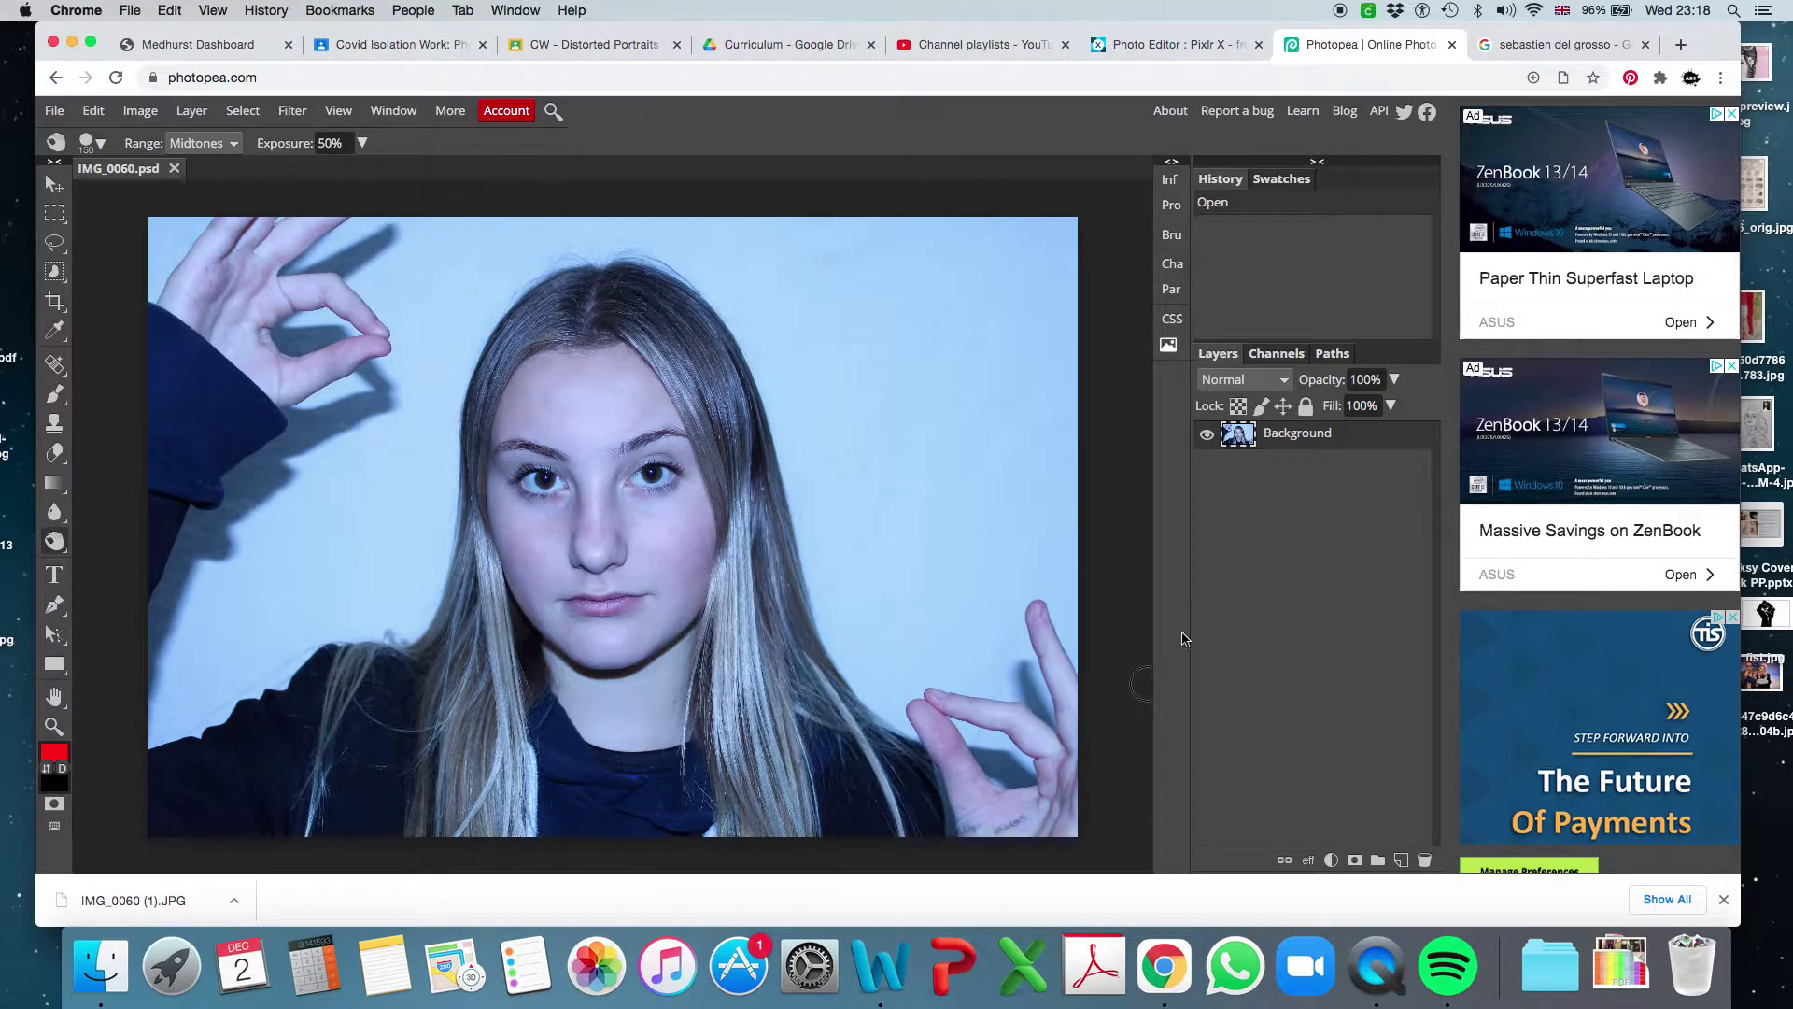
Step: Apply Image > Auto Tone to the IMG_0060 portrait
{"action": "left_click", "coordinate": [140, 110]}
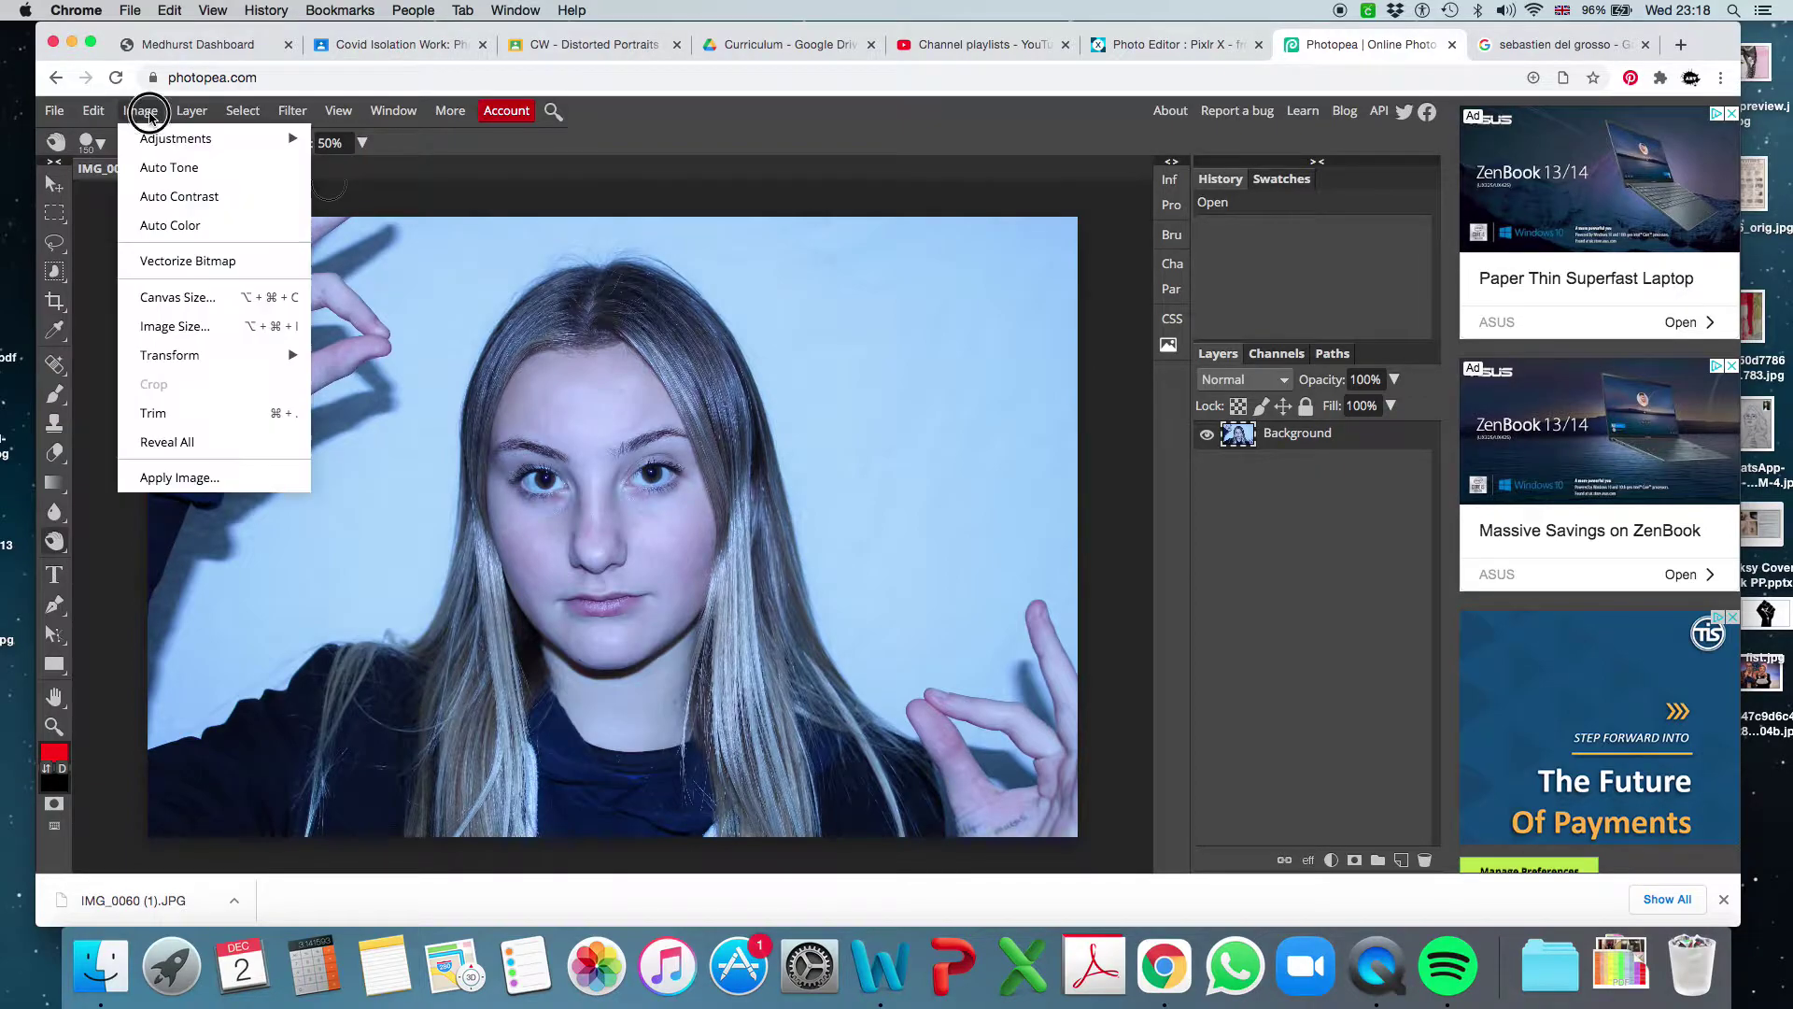
{"action": "mouse_move", "coordinate": [157, 147]}
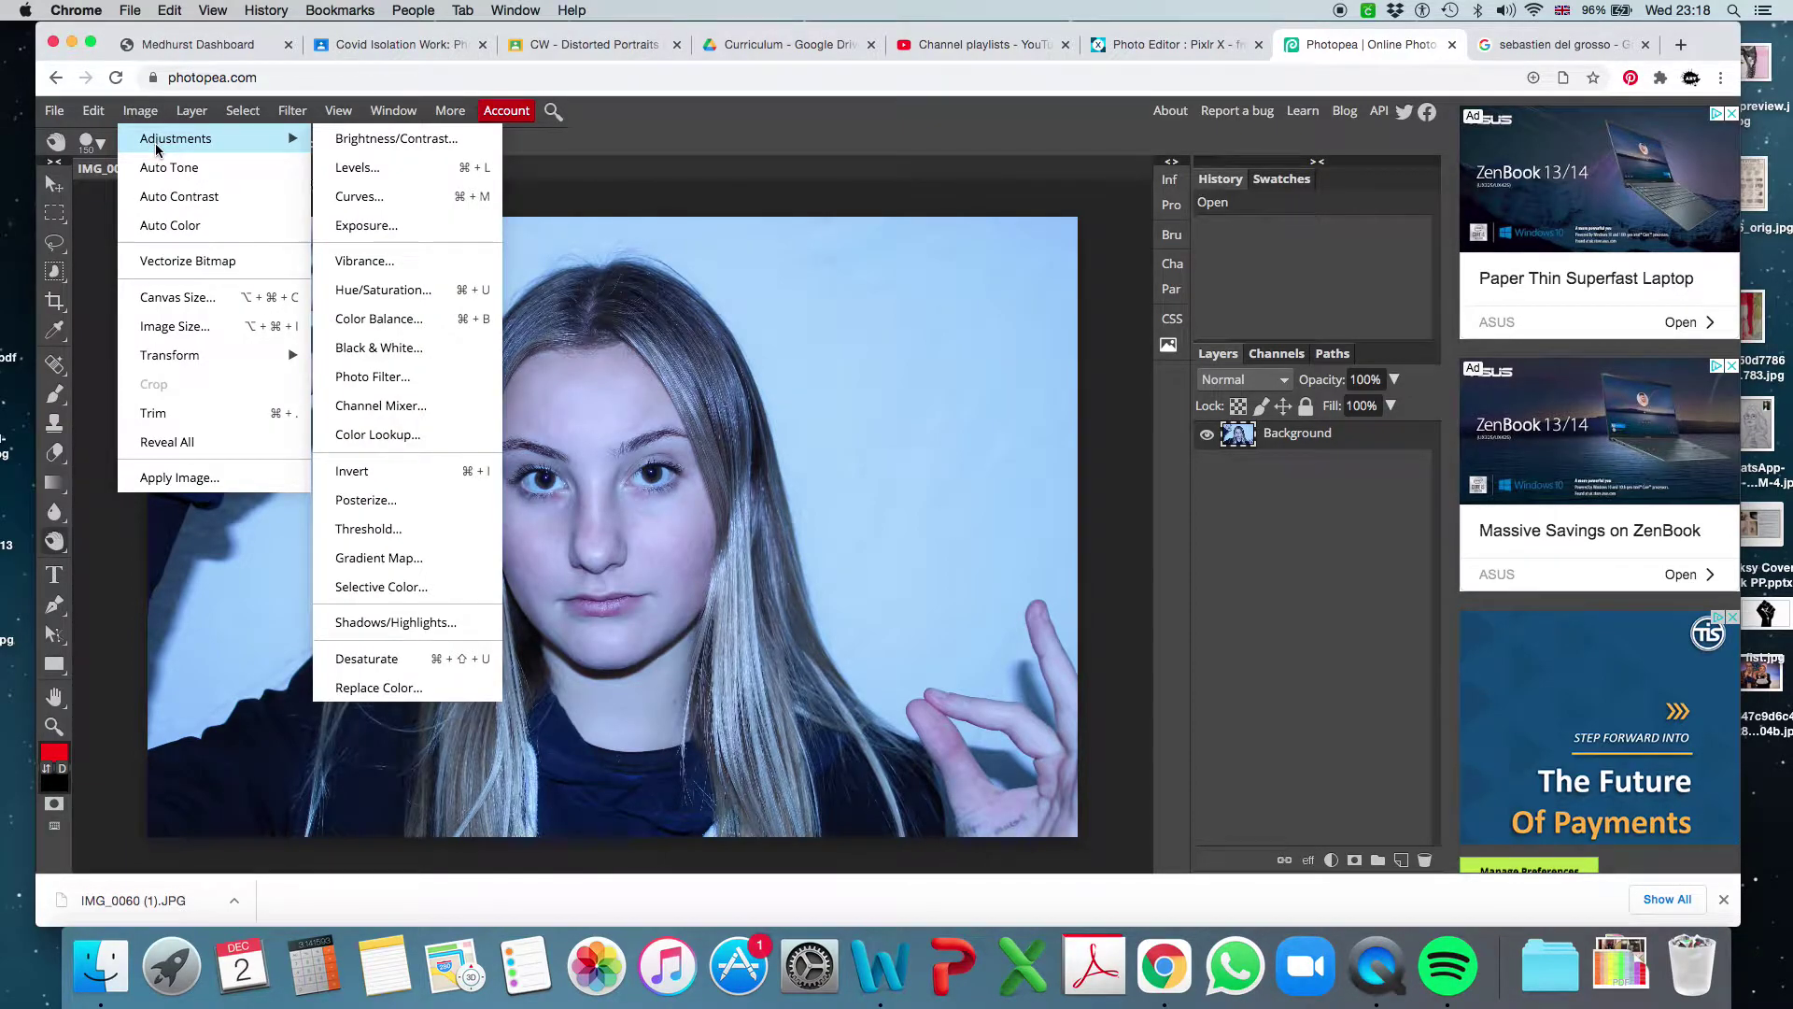
{"action": "left_click", "coordinate": [168, 170]}
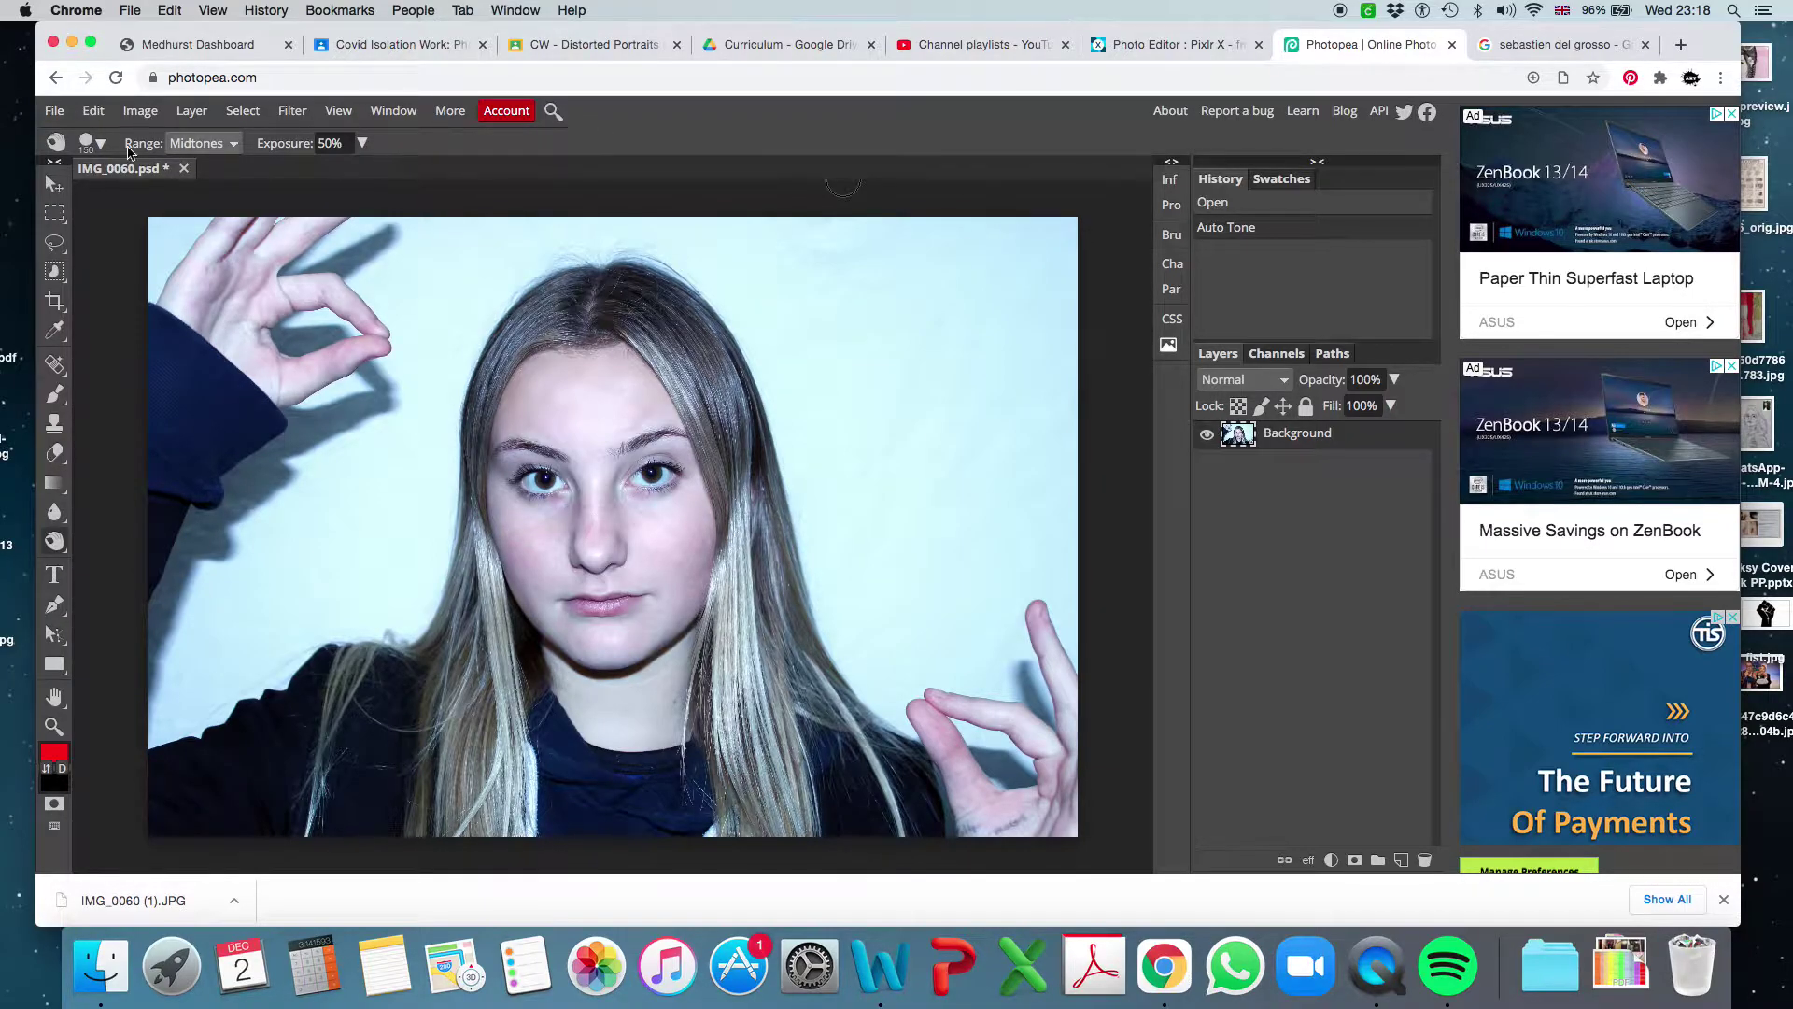
{"action": "left_click", "coordinate": [142, 118]}
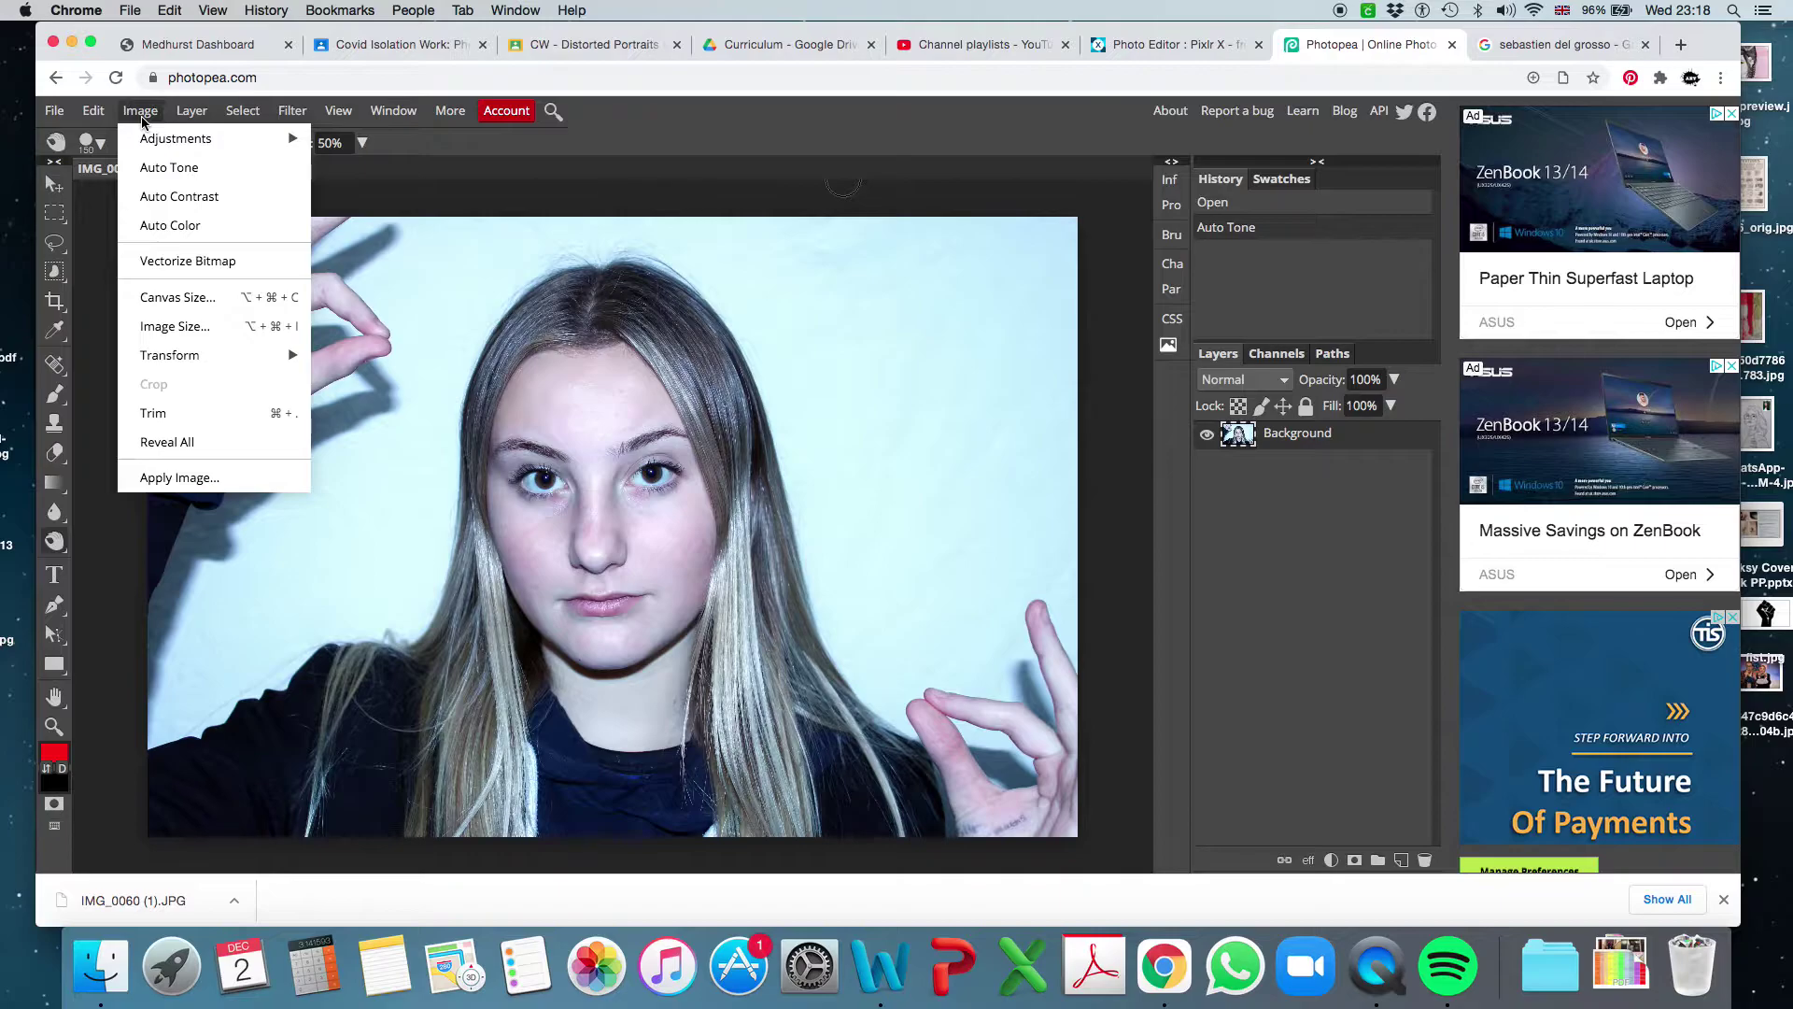
{"action": "mouse_move", "coordinate": [400, 117]}
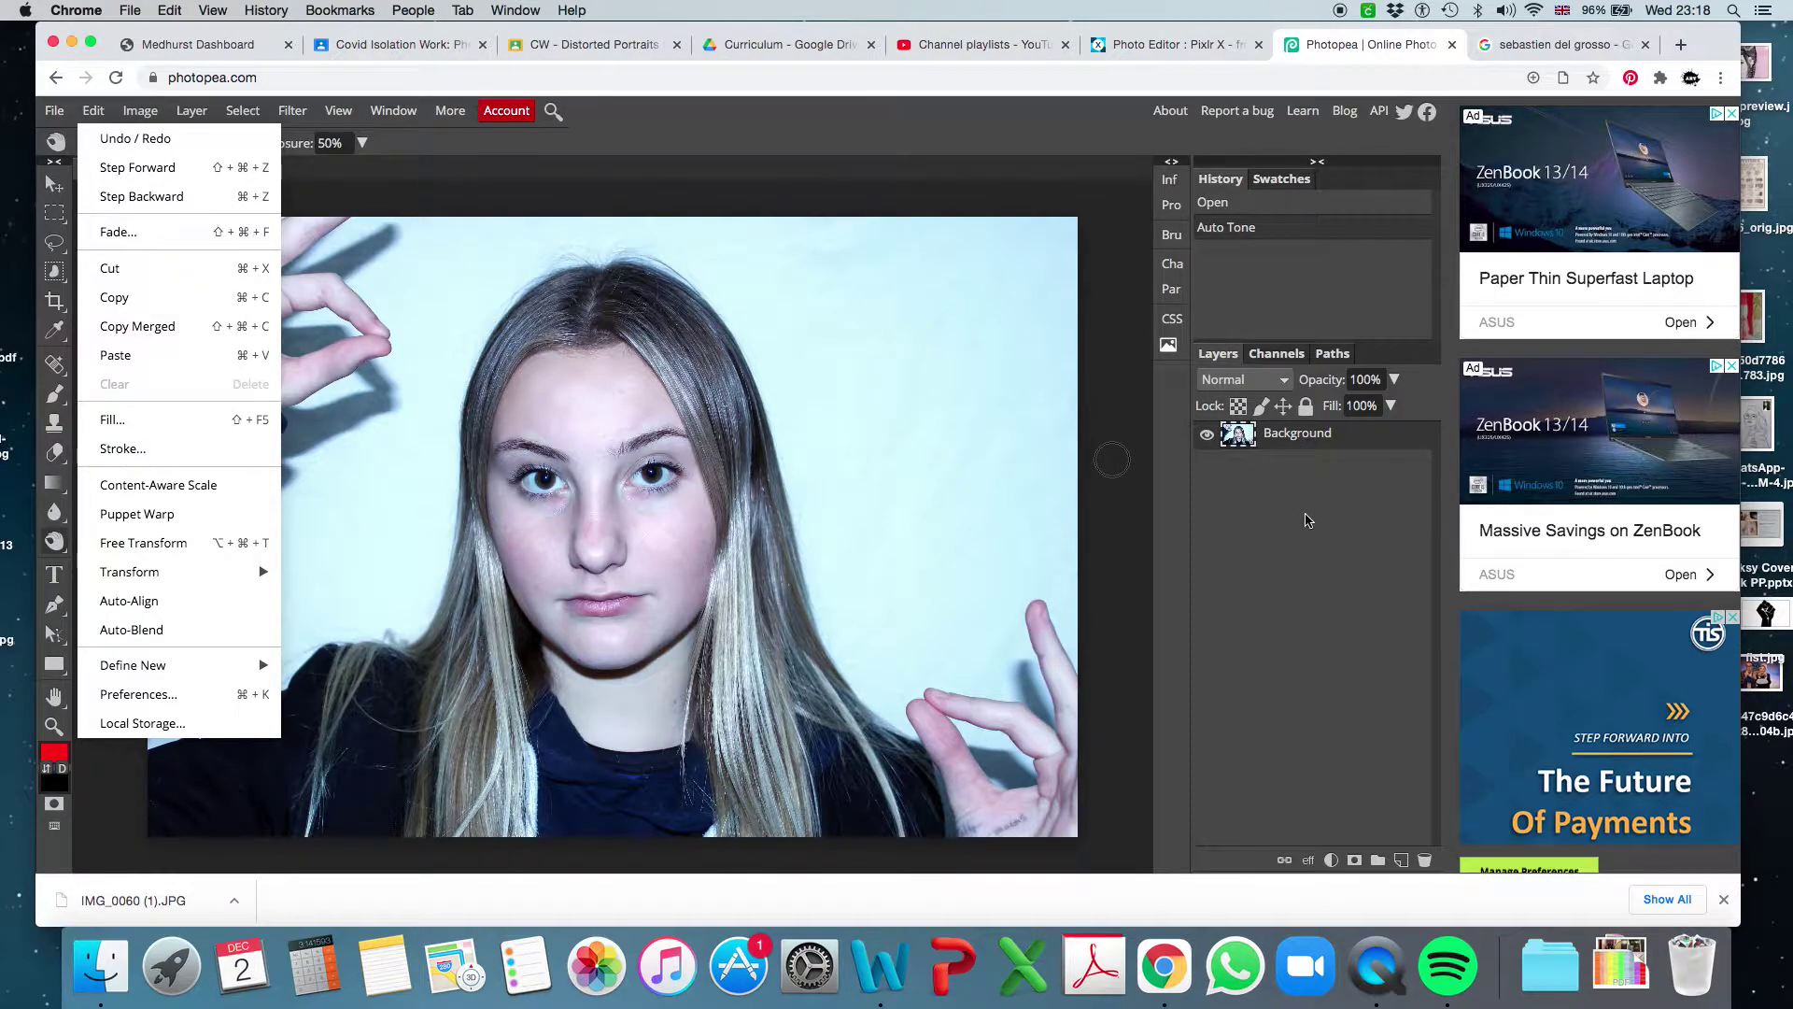
{"action": "left_click", "coordinate": [1308, 521]}
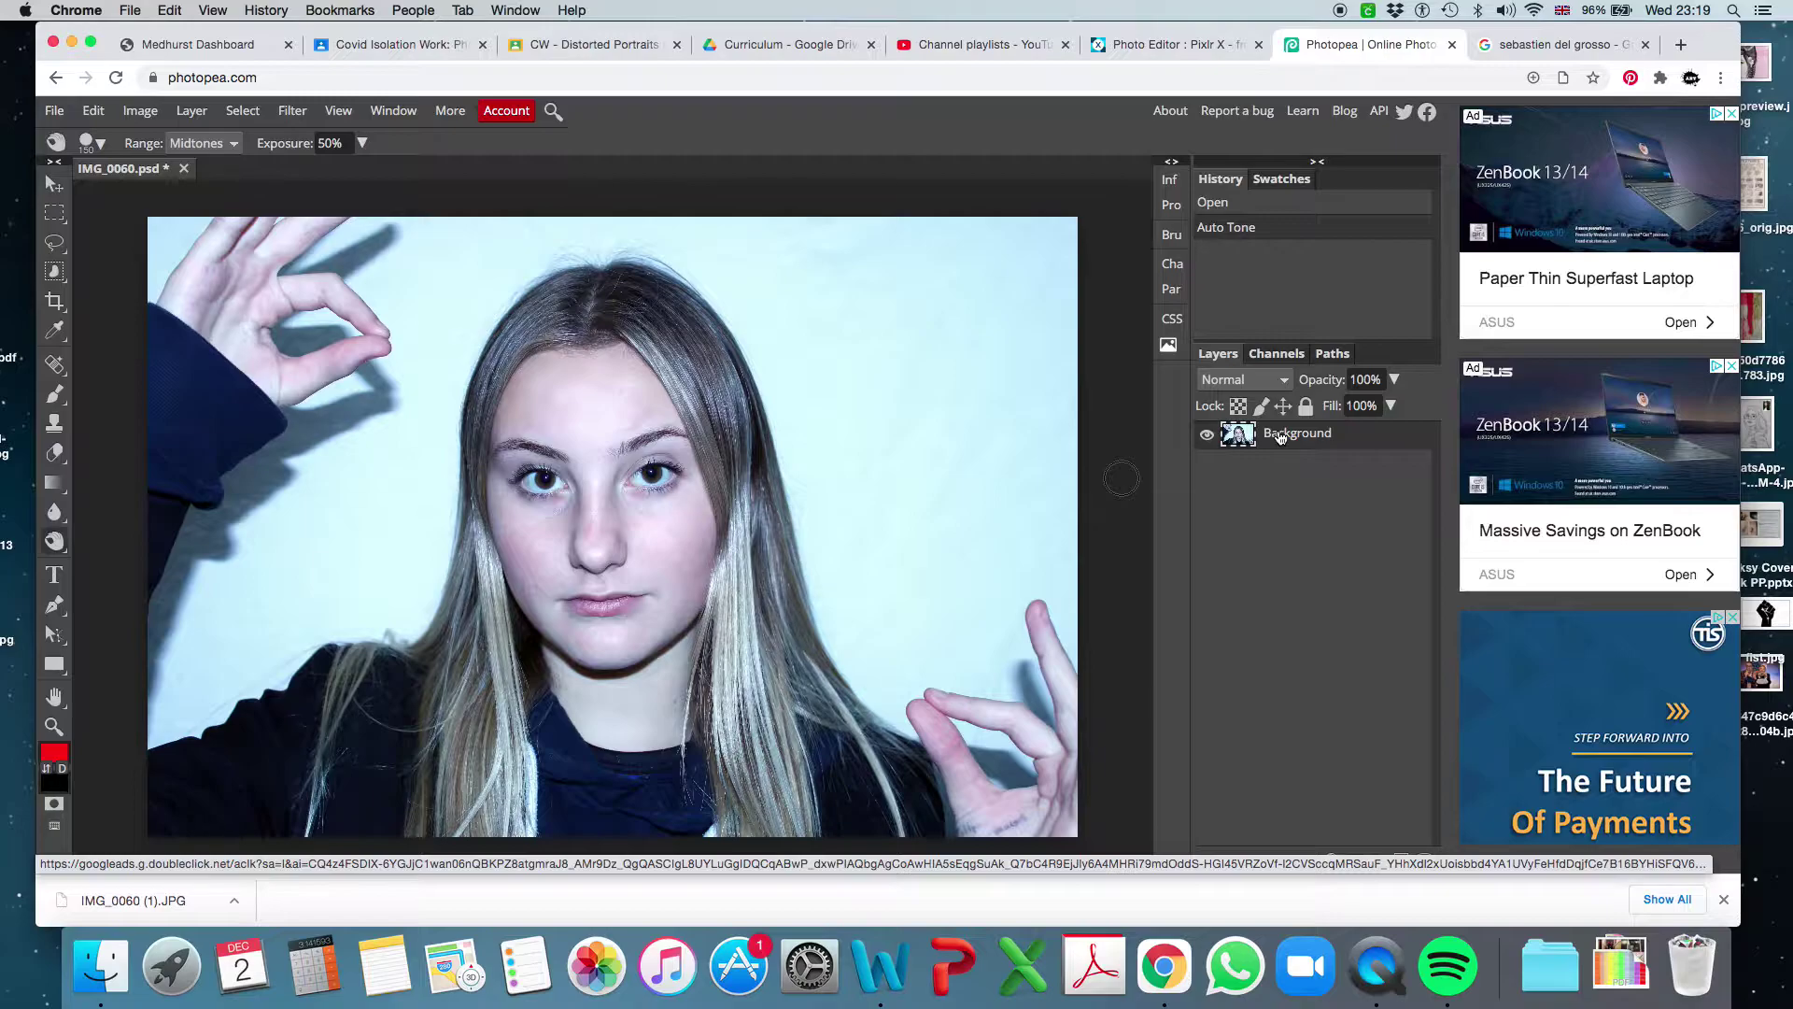
Step: Duplicate the Background layer and apply Filter > Stylize > Find Edges to the copy
{"action": "right_click", "coordinate": [1280, 435]}
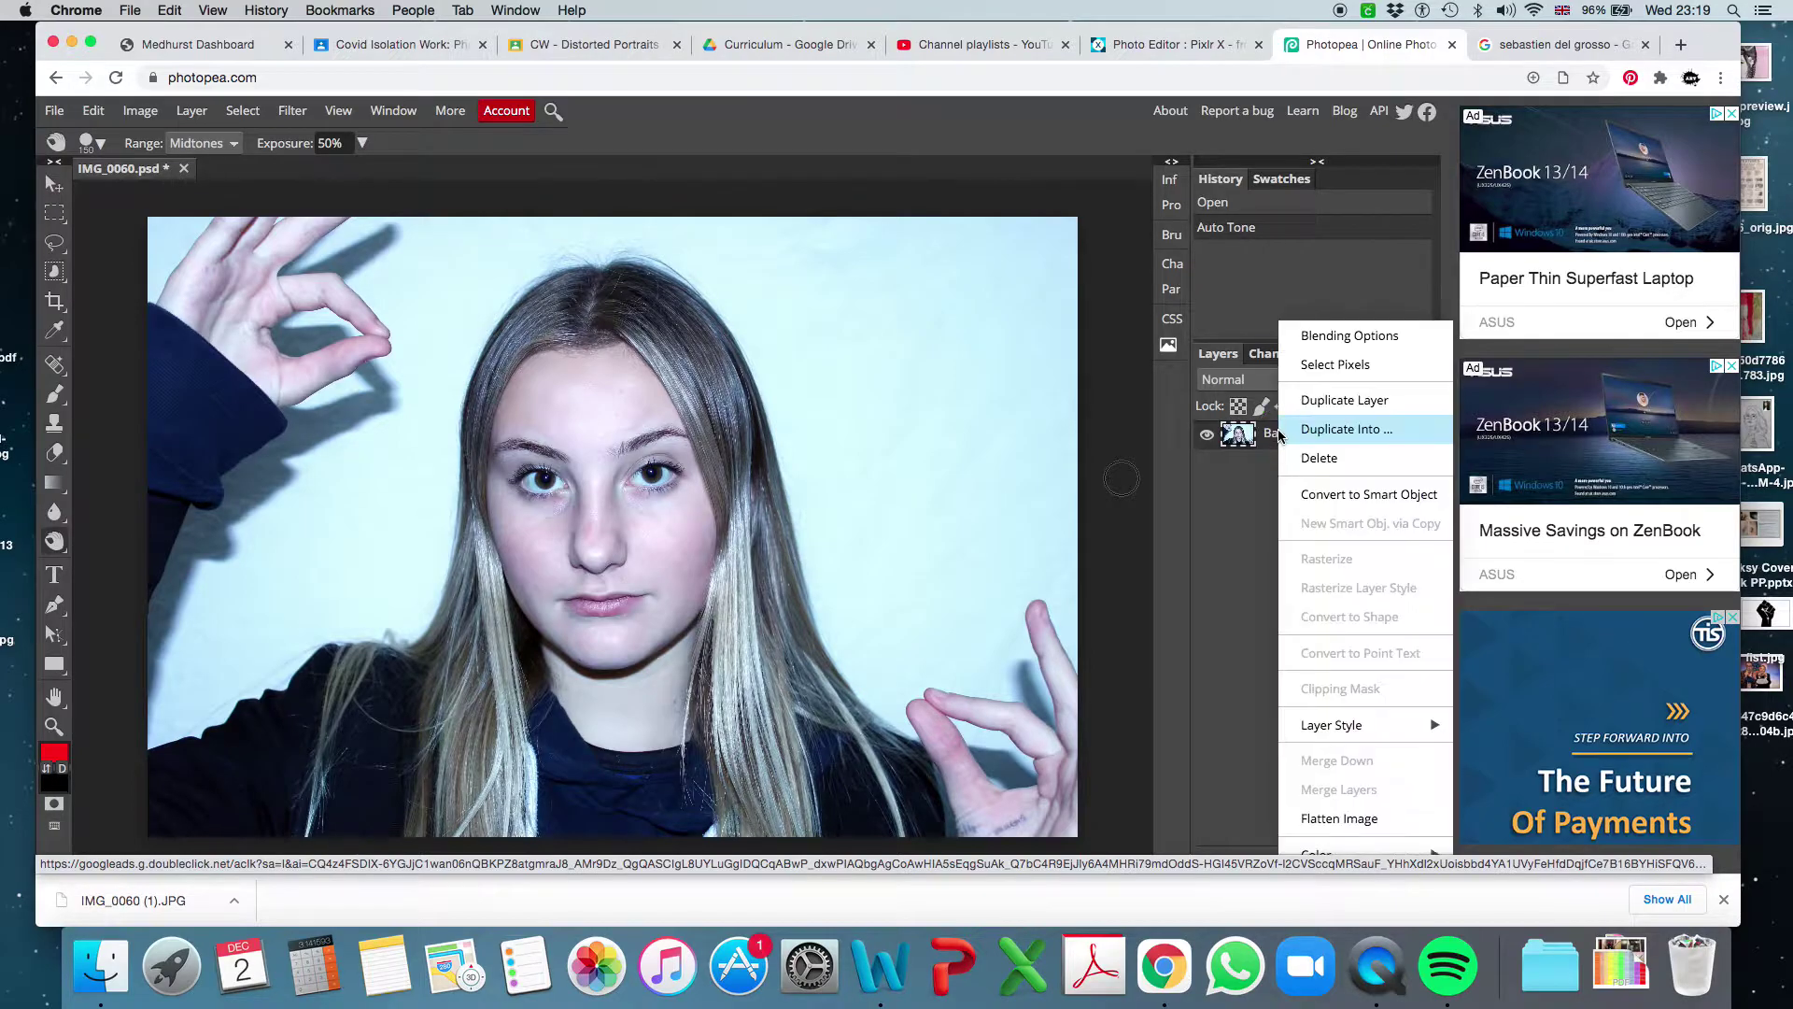
{"action": "left_click", "coordinate": [1340, 410]}
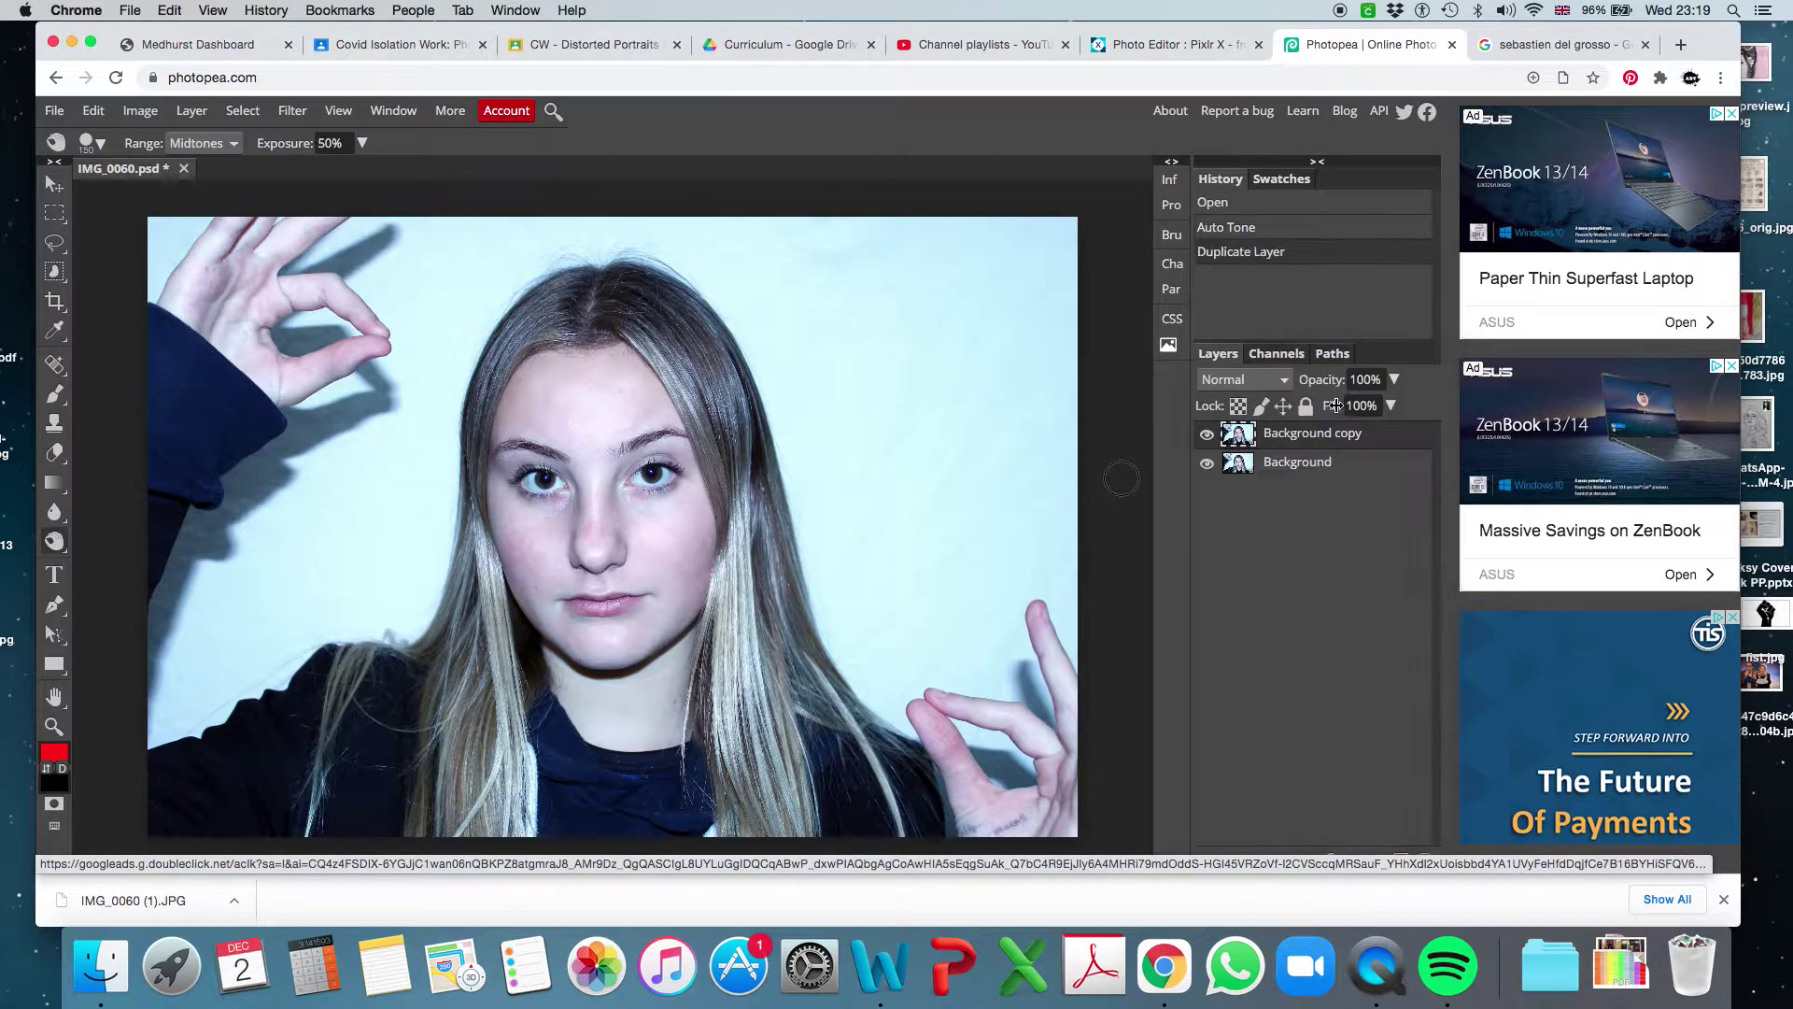
{"action": "left_click", "coordinate": [294, 111]}
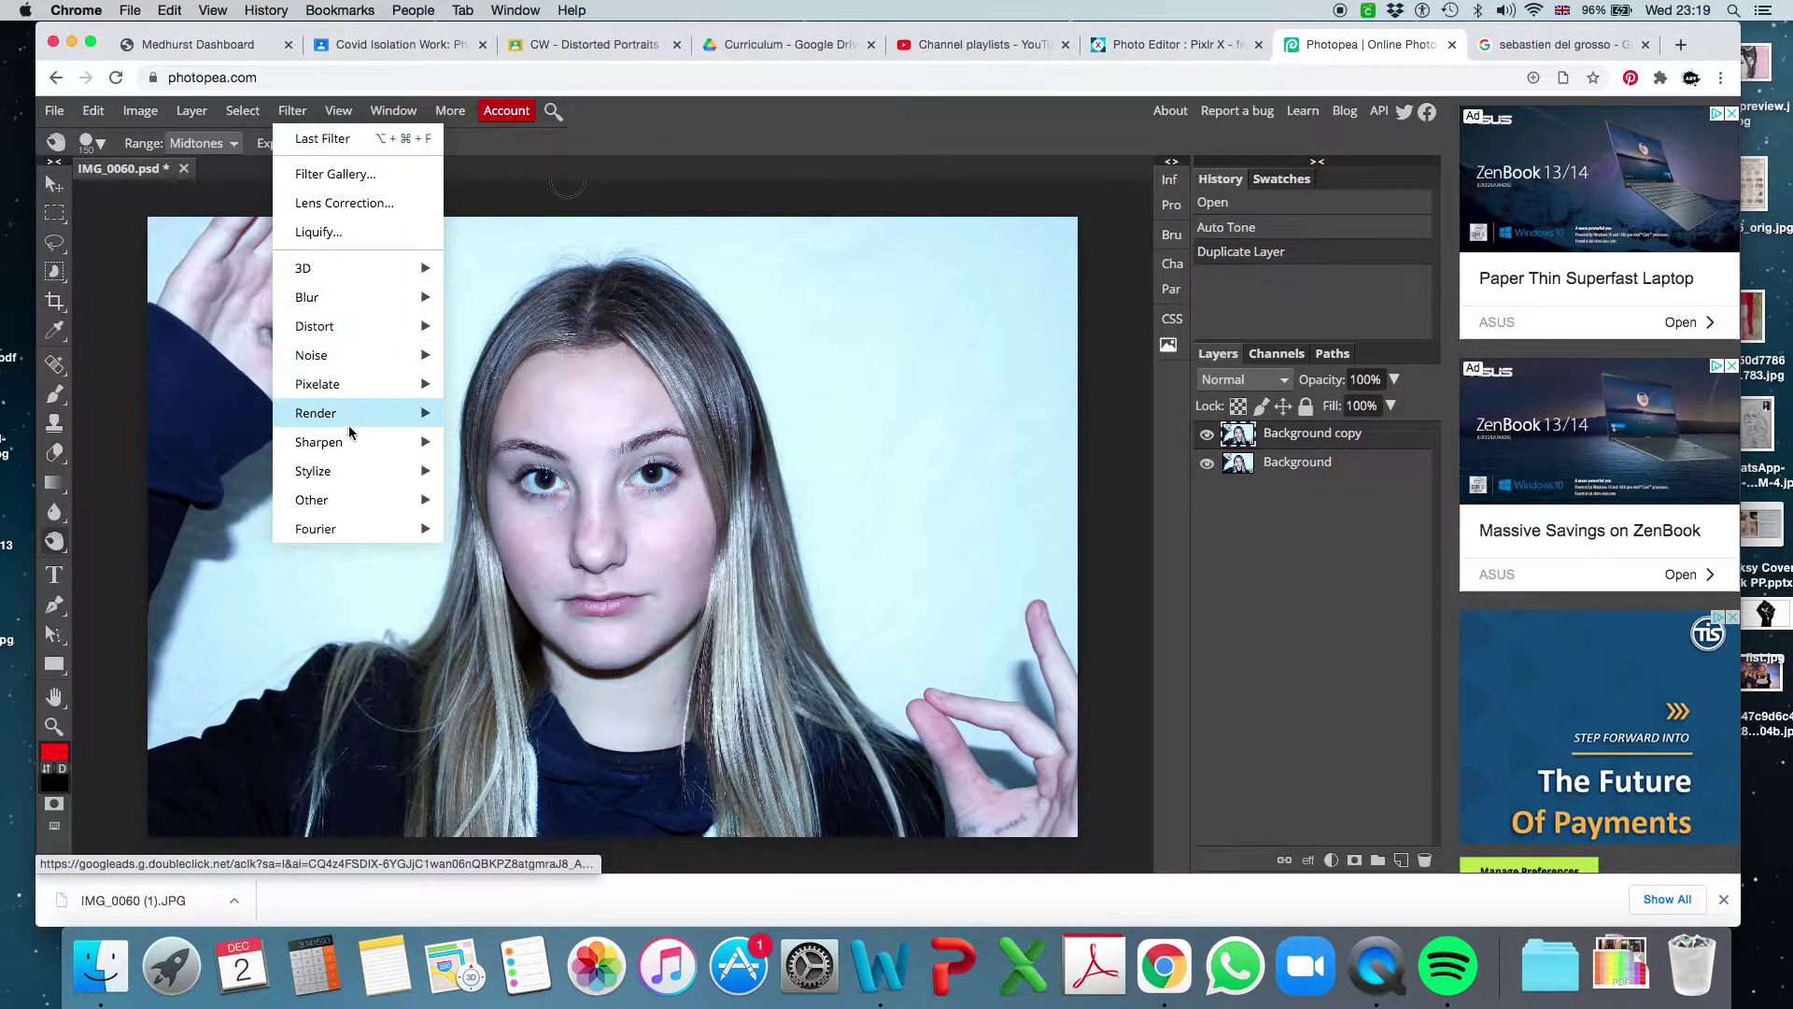
{"action": "mouse_move", "coordinate": [379, 479]}
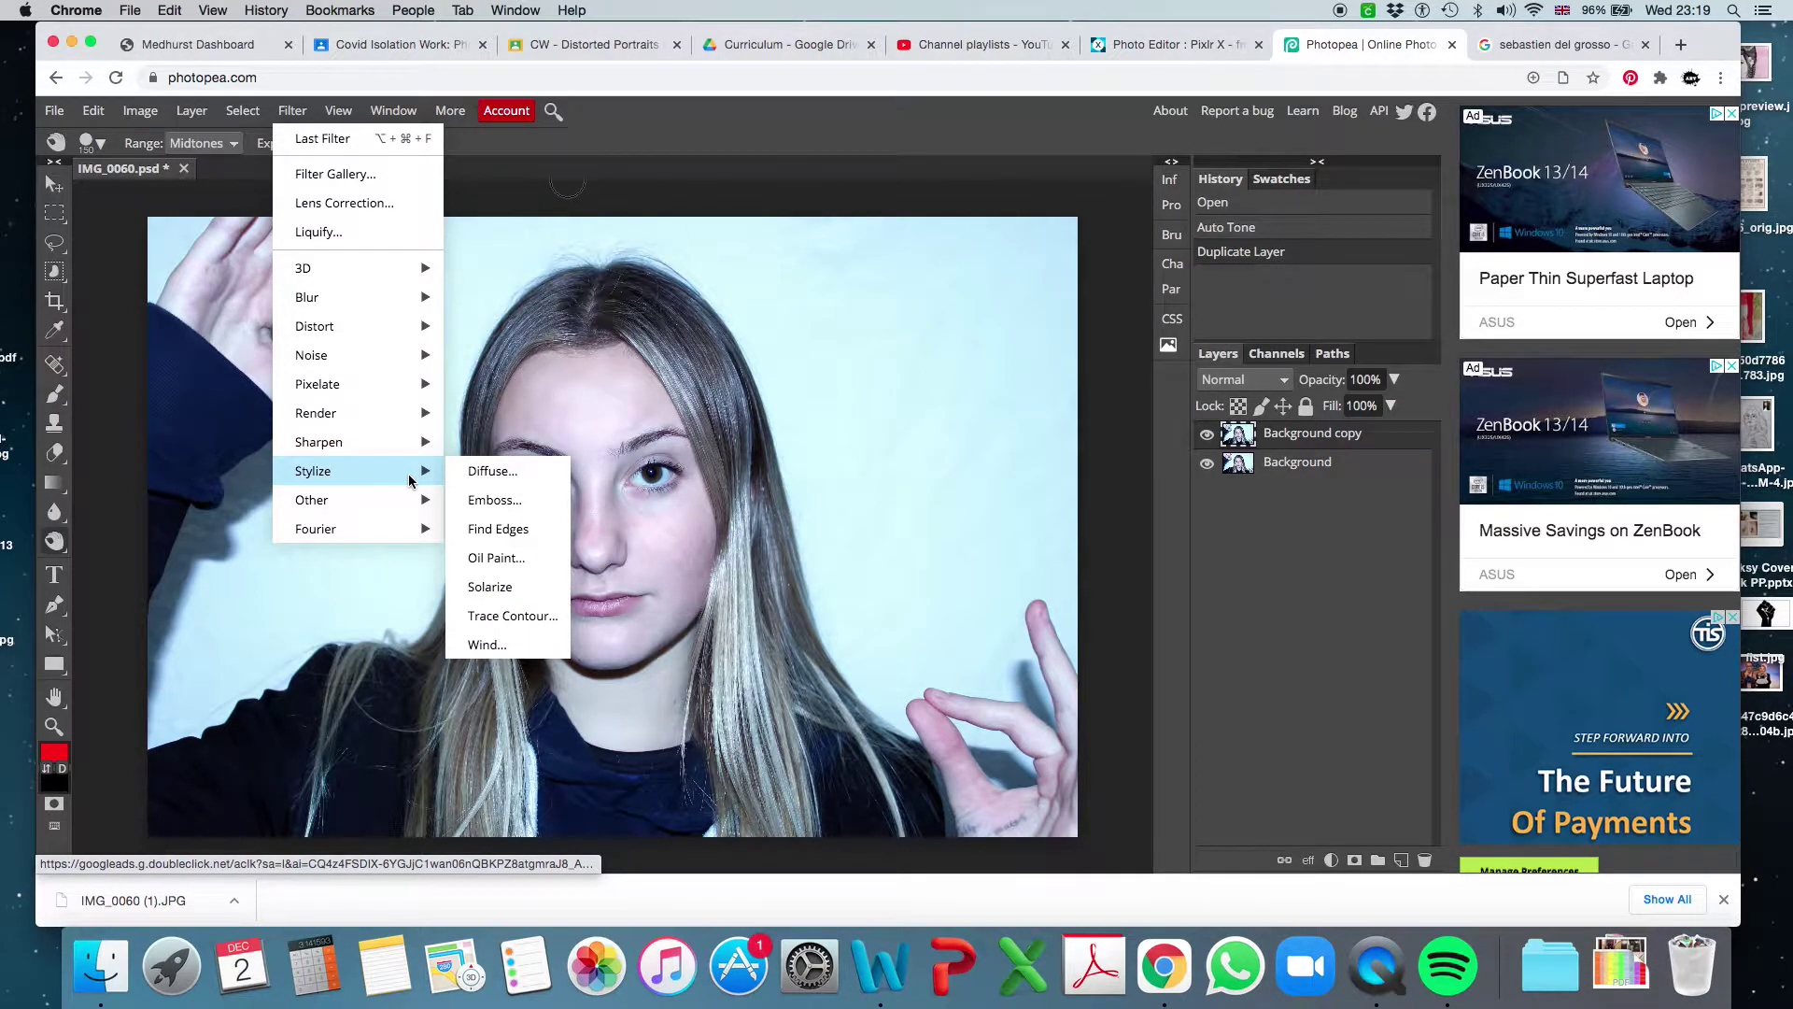
{"action": "left_click", "coordinate": [510, 531]}
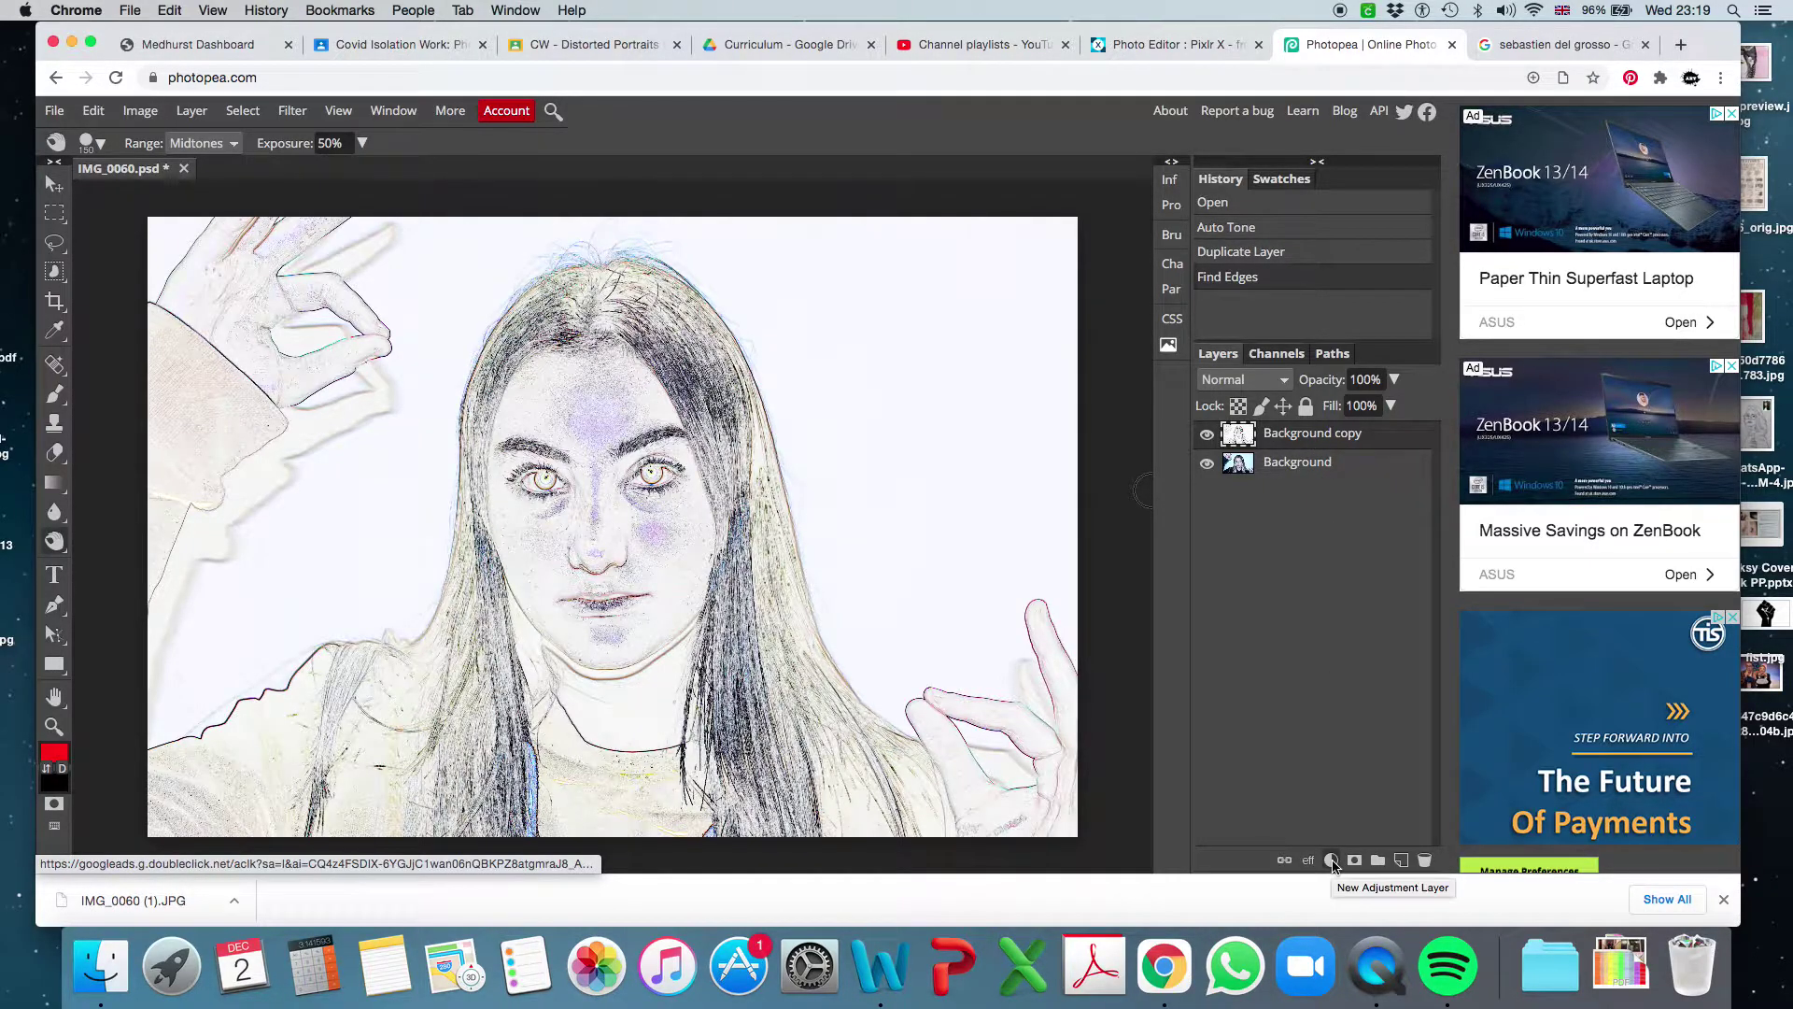
Step: Add a Black & White adjustment layer with Colorize on over the sketch
{"action": "left_click", "coordinate": [1332, 861]}
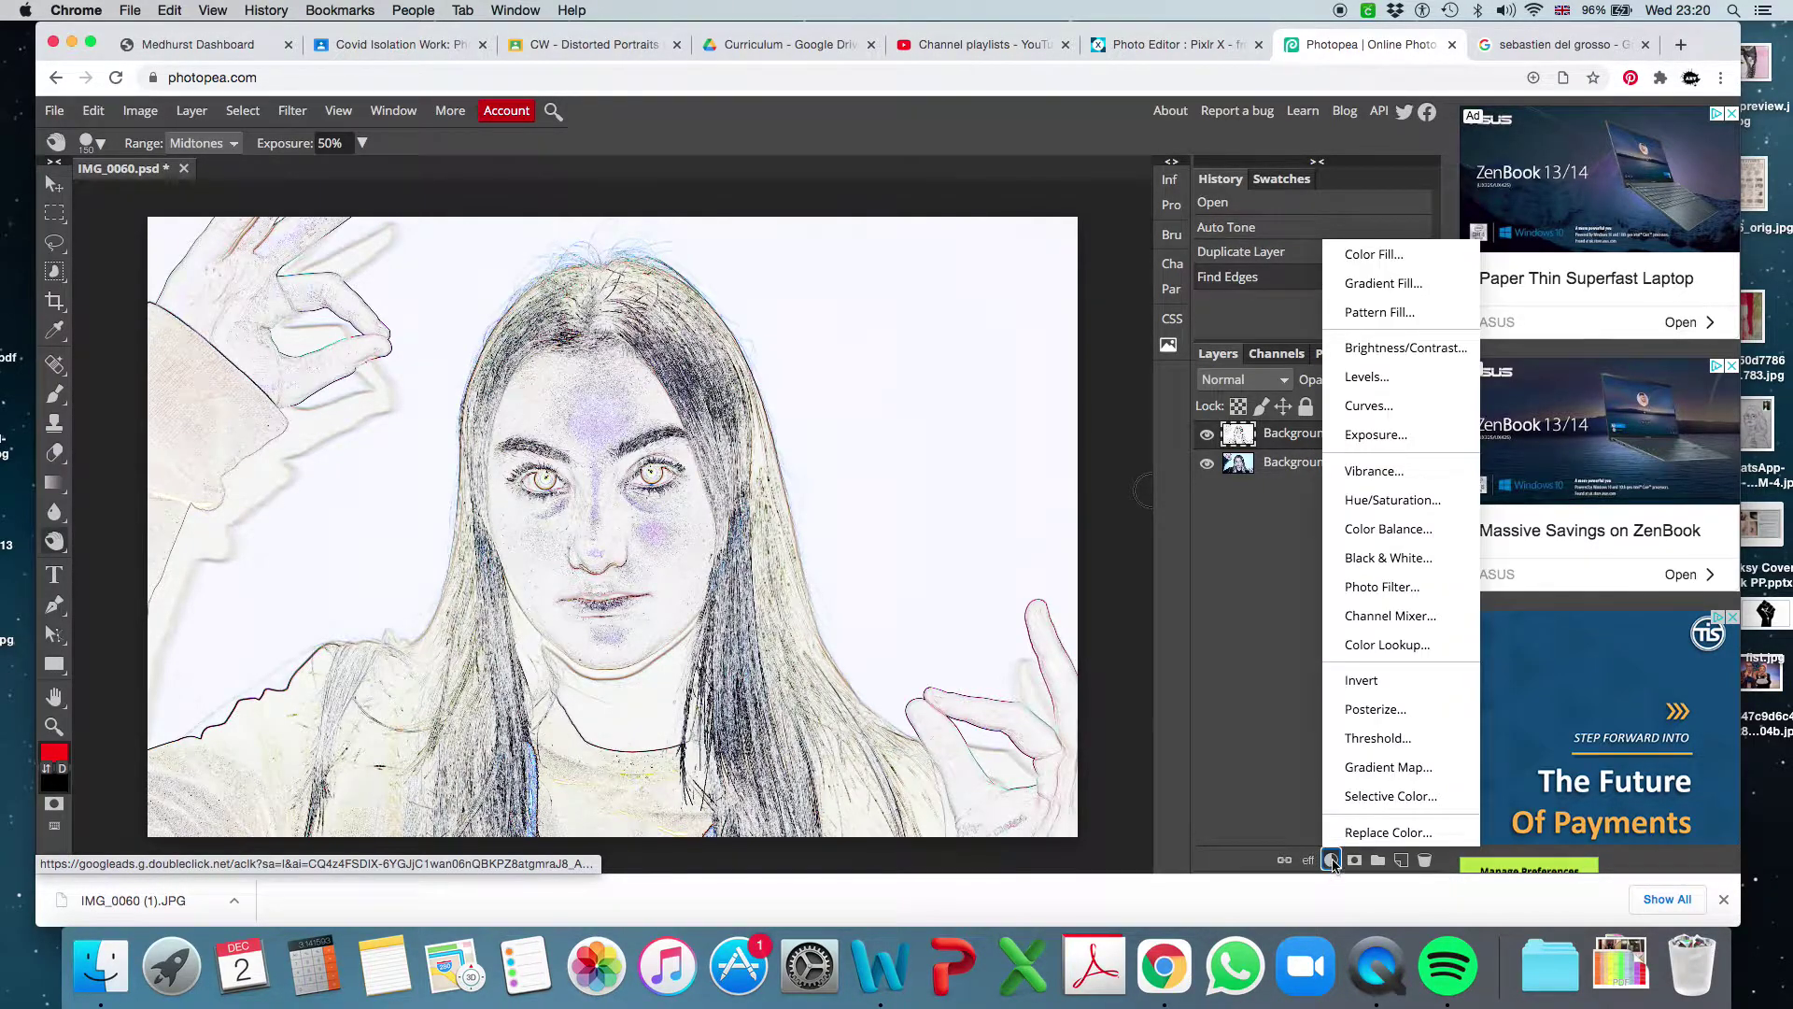
{"action": "left_click", "coordinate": [1390, 559]}
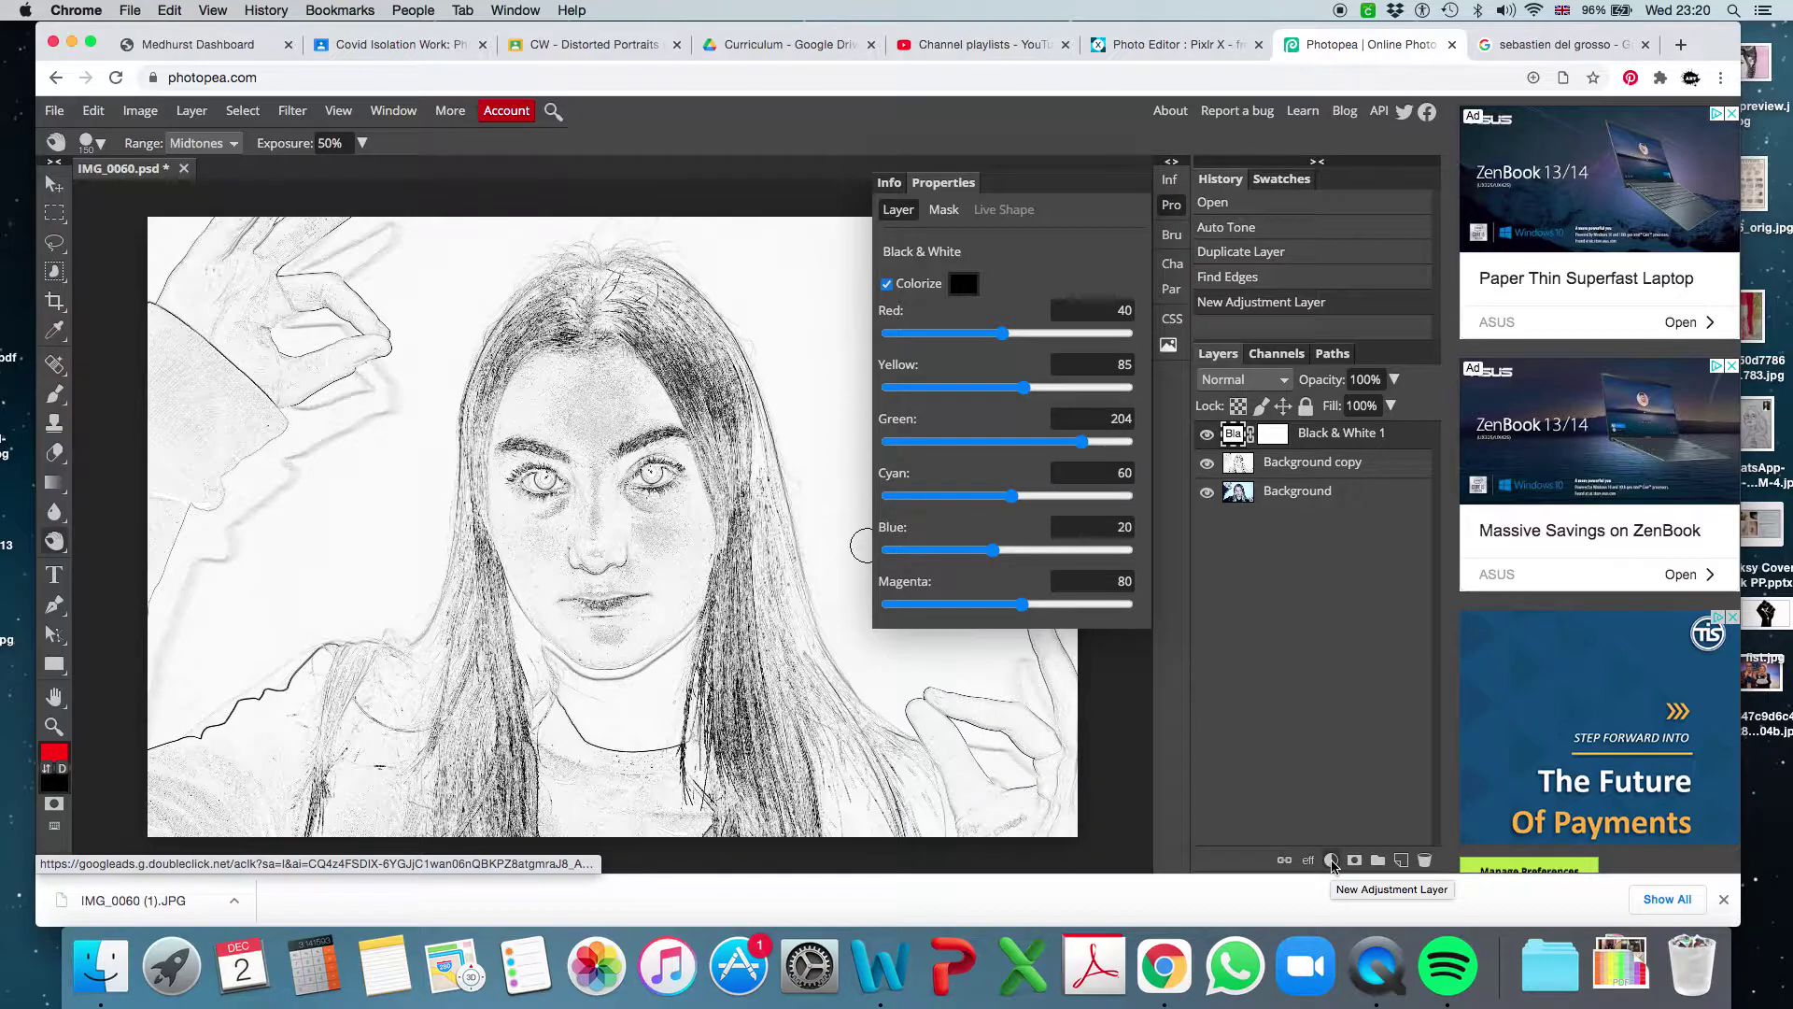
{"action": "left_click", "coordinate": [1331, 861]}
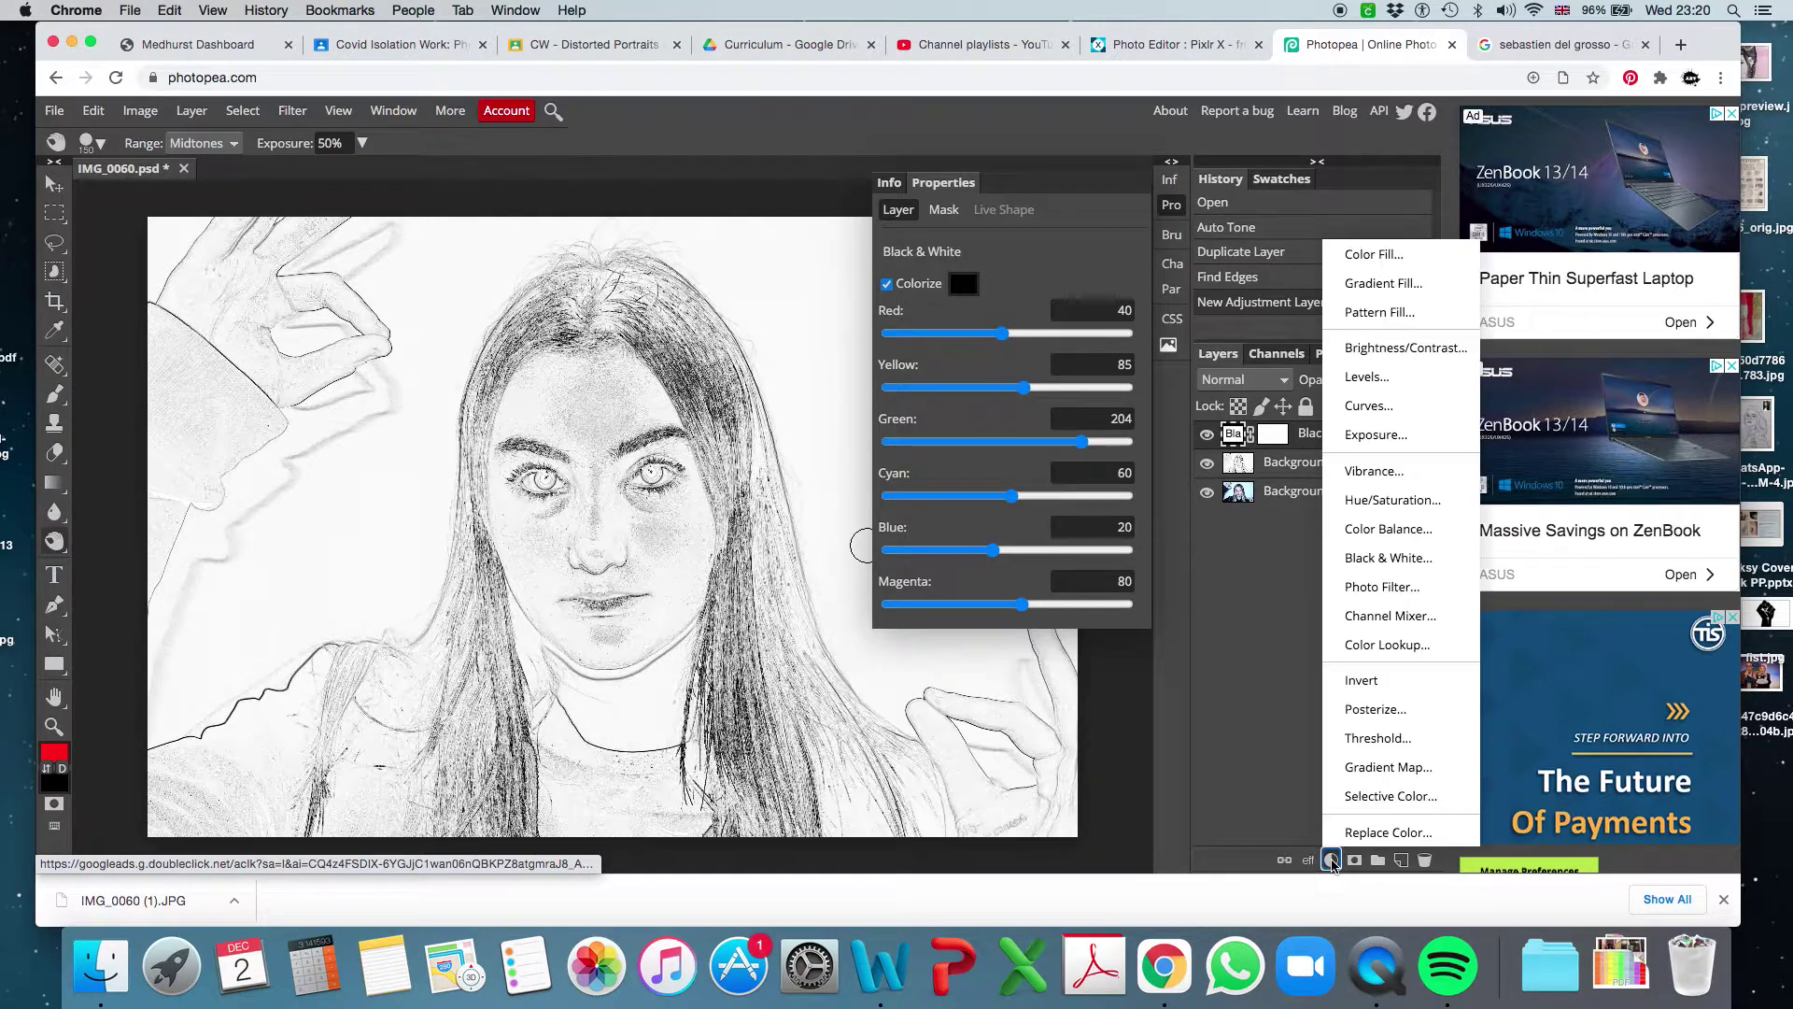
Step: Add a Brightness/Contrast layer set to Contrast 80 and Brightness 3
{"action": "left_click", "coordinate": [1374, 349]}
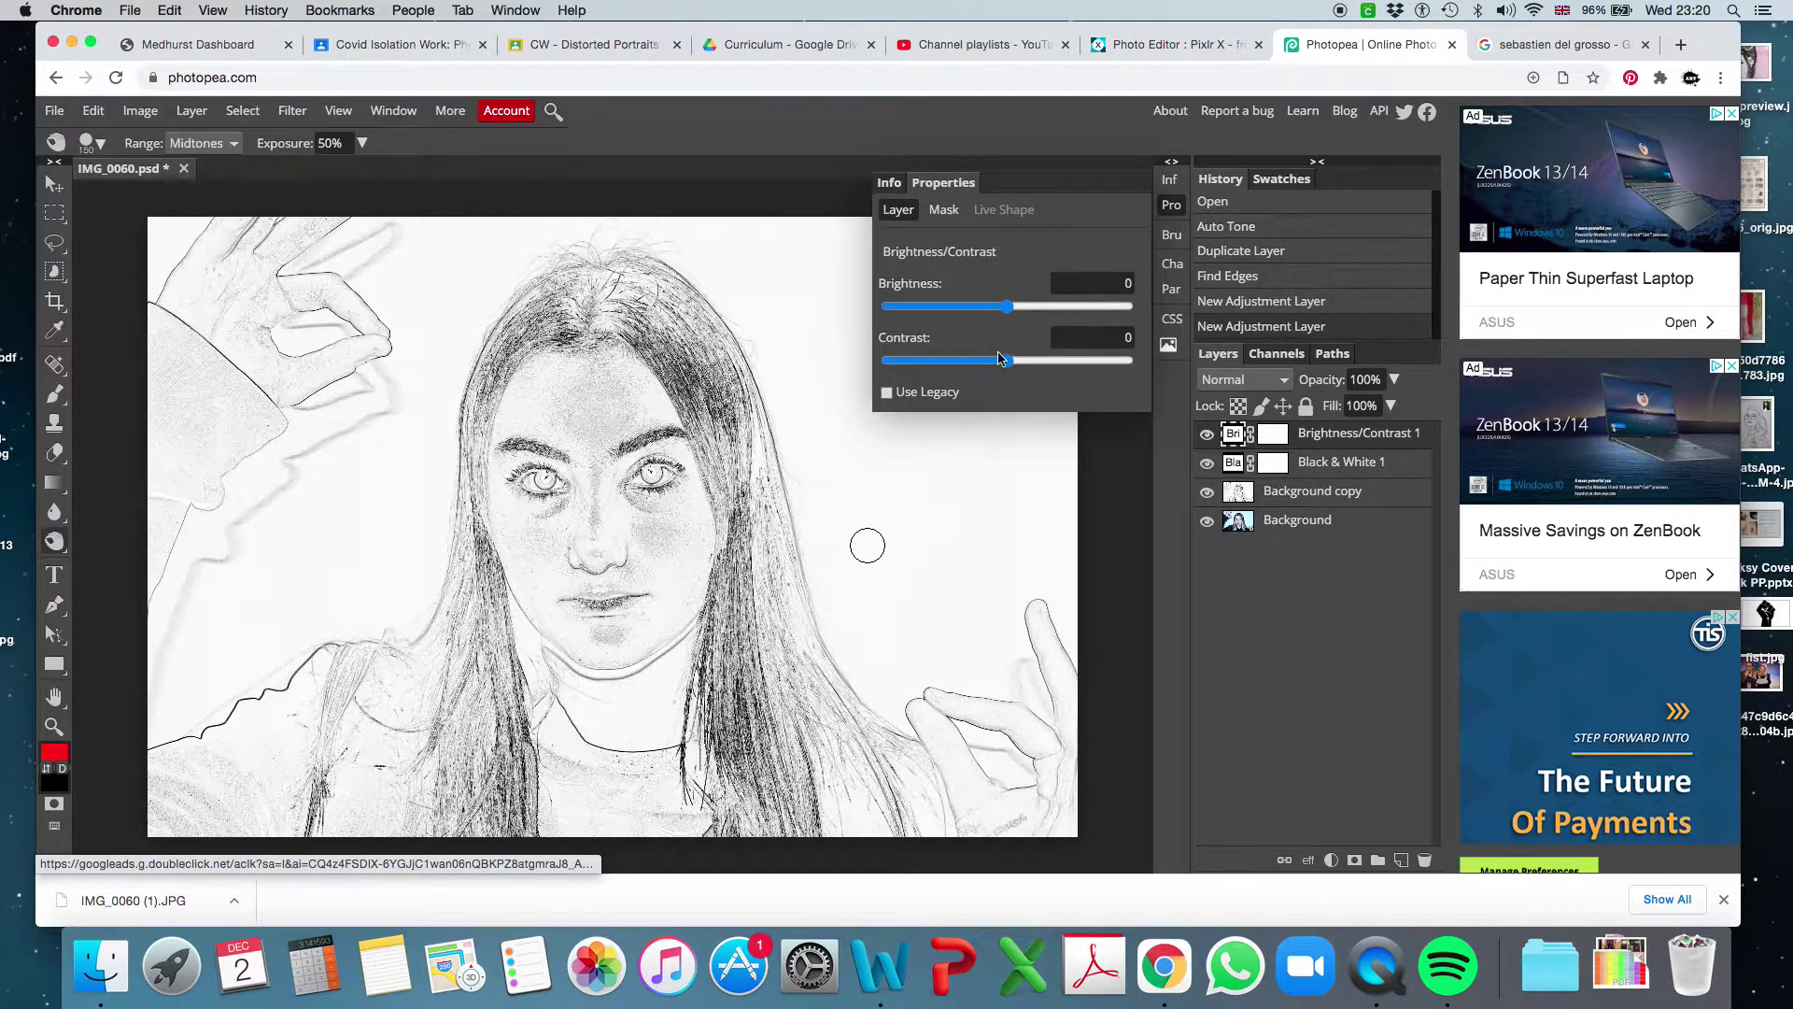
{"action": "left_click_drag", "start_coordinate": [1041, 371], "coordinate": [1103, 371]}
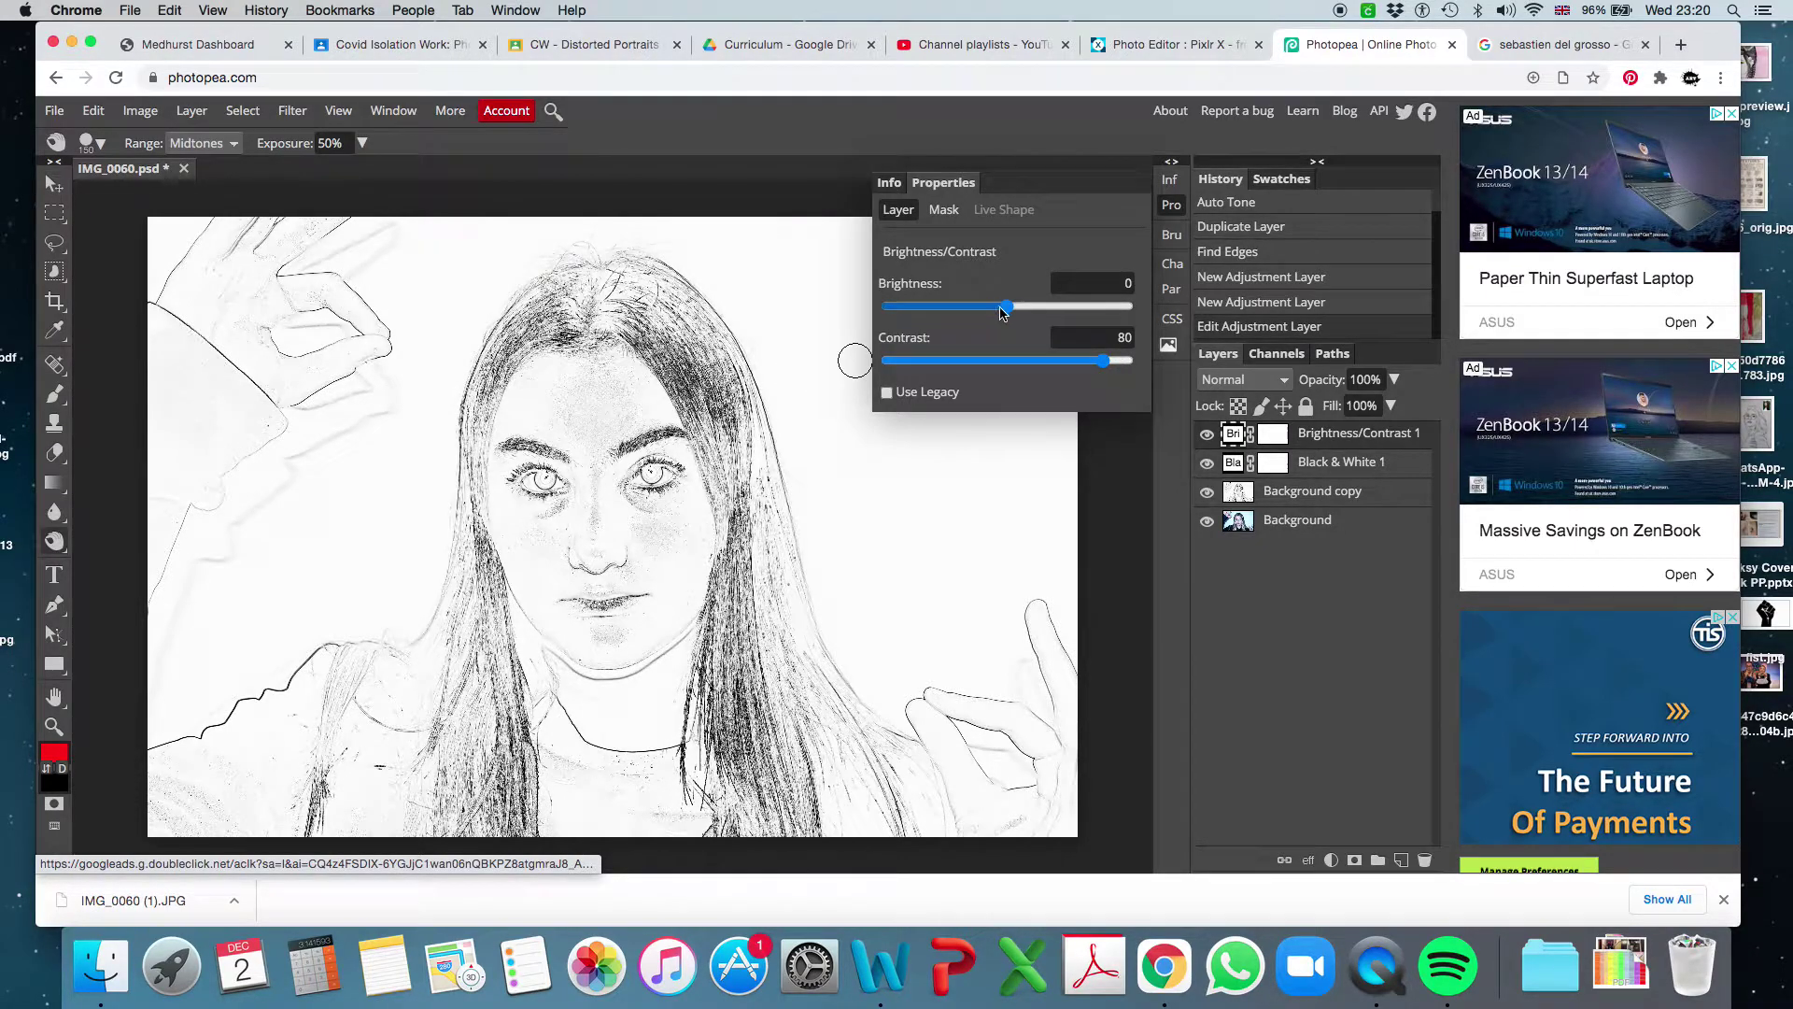
{"action": "mouse_move", "coordinate": [1003, 311]}
{"action": "left_mouse_down"}
{"action": "mouse_move", "coordinate": [965, 307]}
{"action": "mouse_move", "coordinate": [1010, 311]}
{"action": "left_mouse_up"}
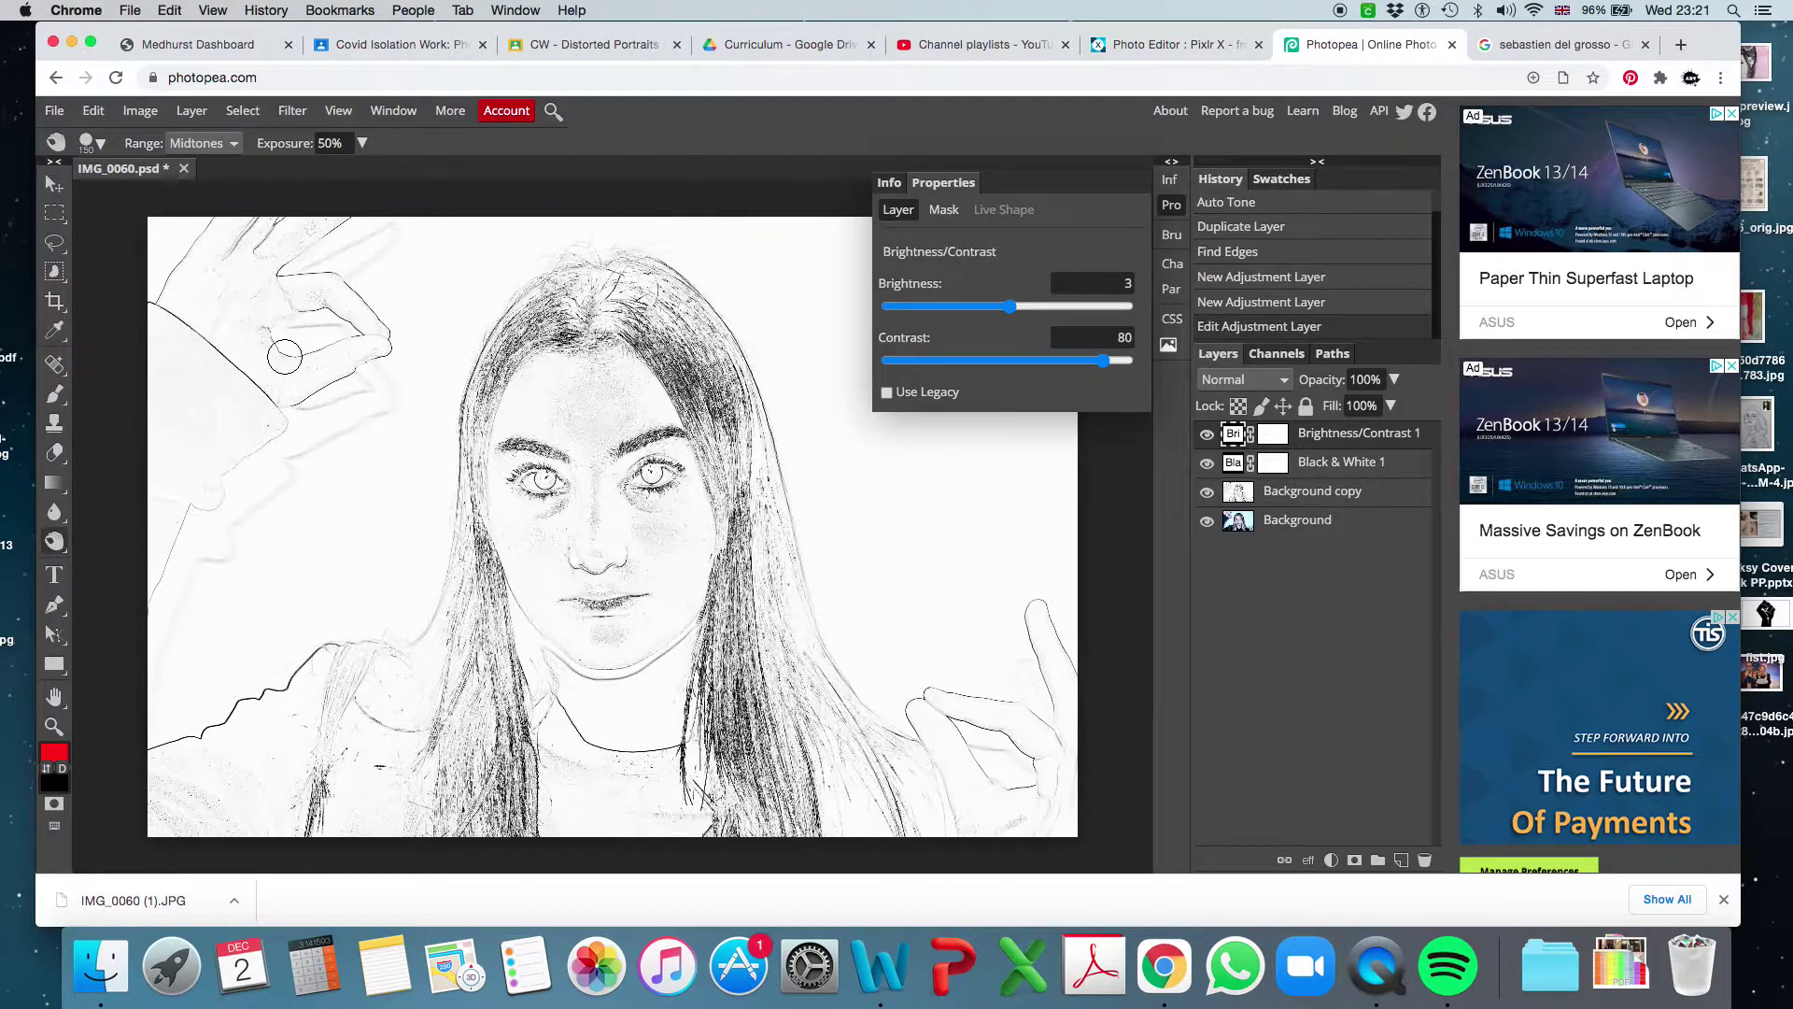
Step: Burn both eyes and the left and lower-right hair edges on the Background copy layer
{"action": "key", "text": "bracketright"}
{"action": "key", "text": "bracketright"}
{"action": "key", "text": "bracketleft"}
{"action": "left_click", "coordinate": [1296, 497]}
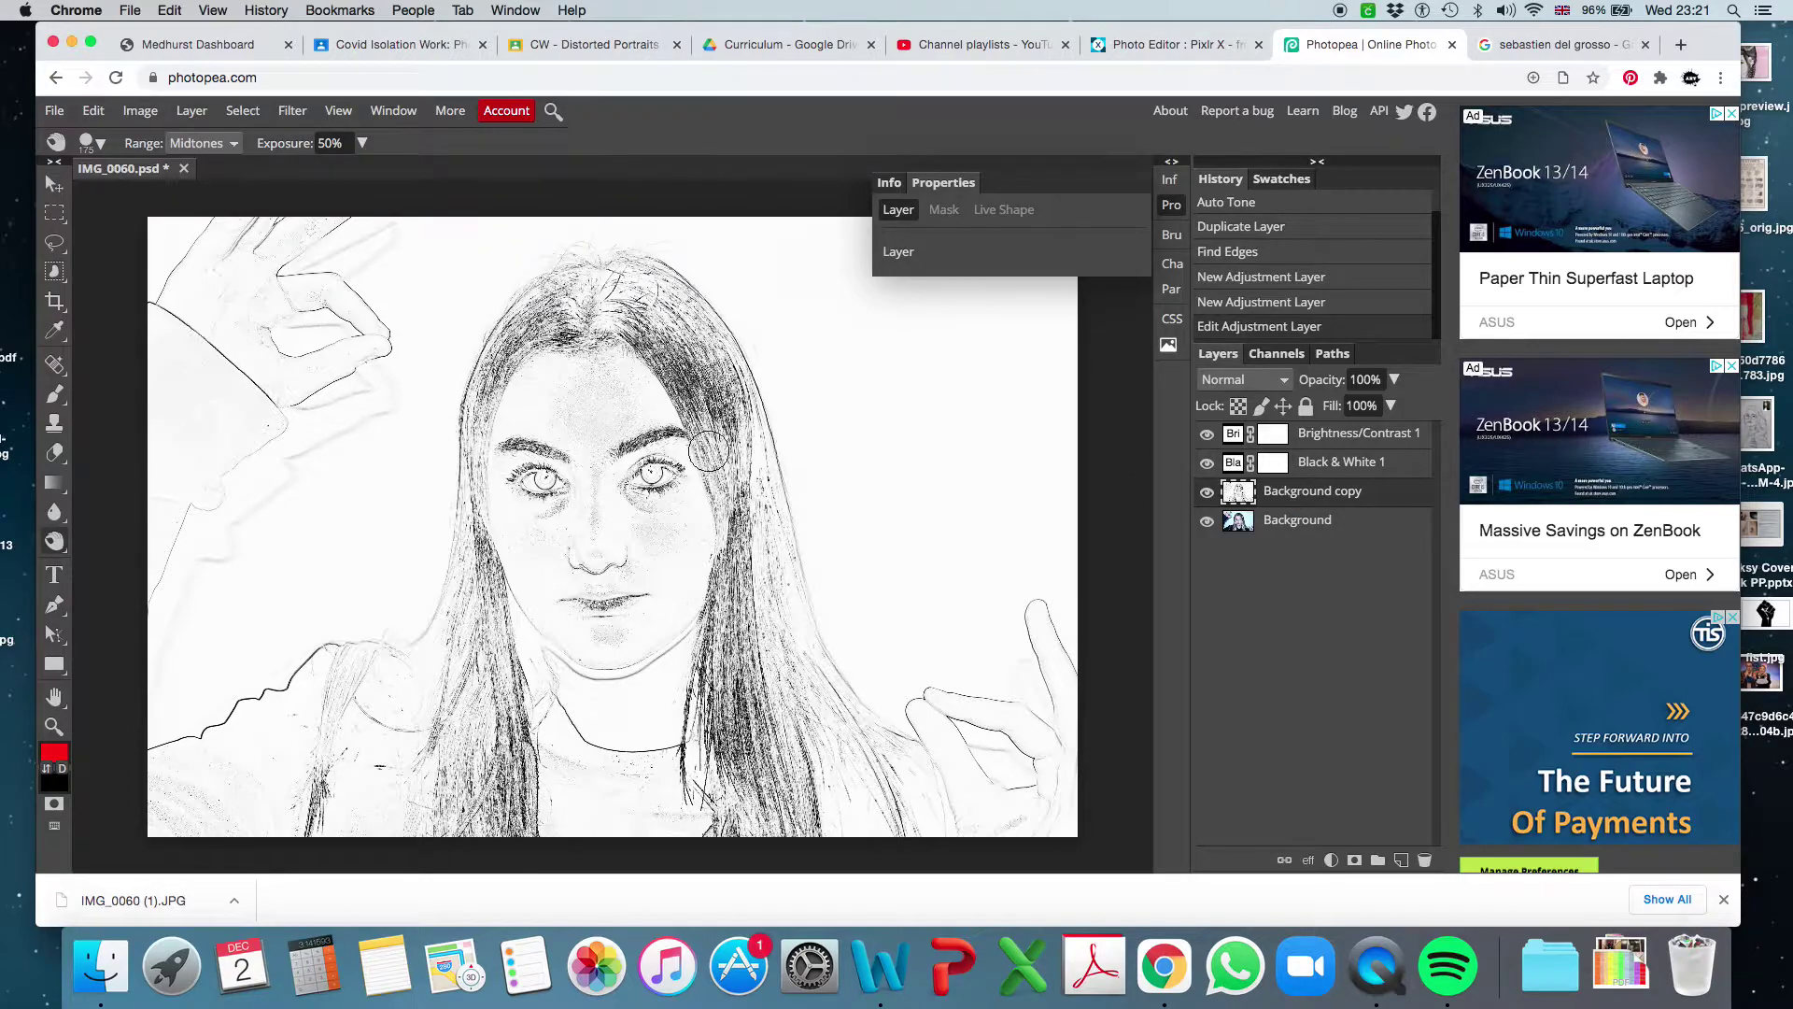
{"action": "mouse_move", "coordinate": [709, 451]}
{"action": "left_mouse_down"}
{"action": "mouse_move", "coordinate": [632, 479]}
{"action": "mouse_move", "coordinate": [671, 467]}
{"action": "mouse_move", "coordinate": [635, 477]}
{"action": "left_mouse_up"}
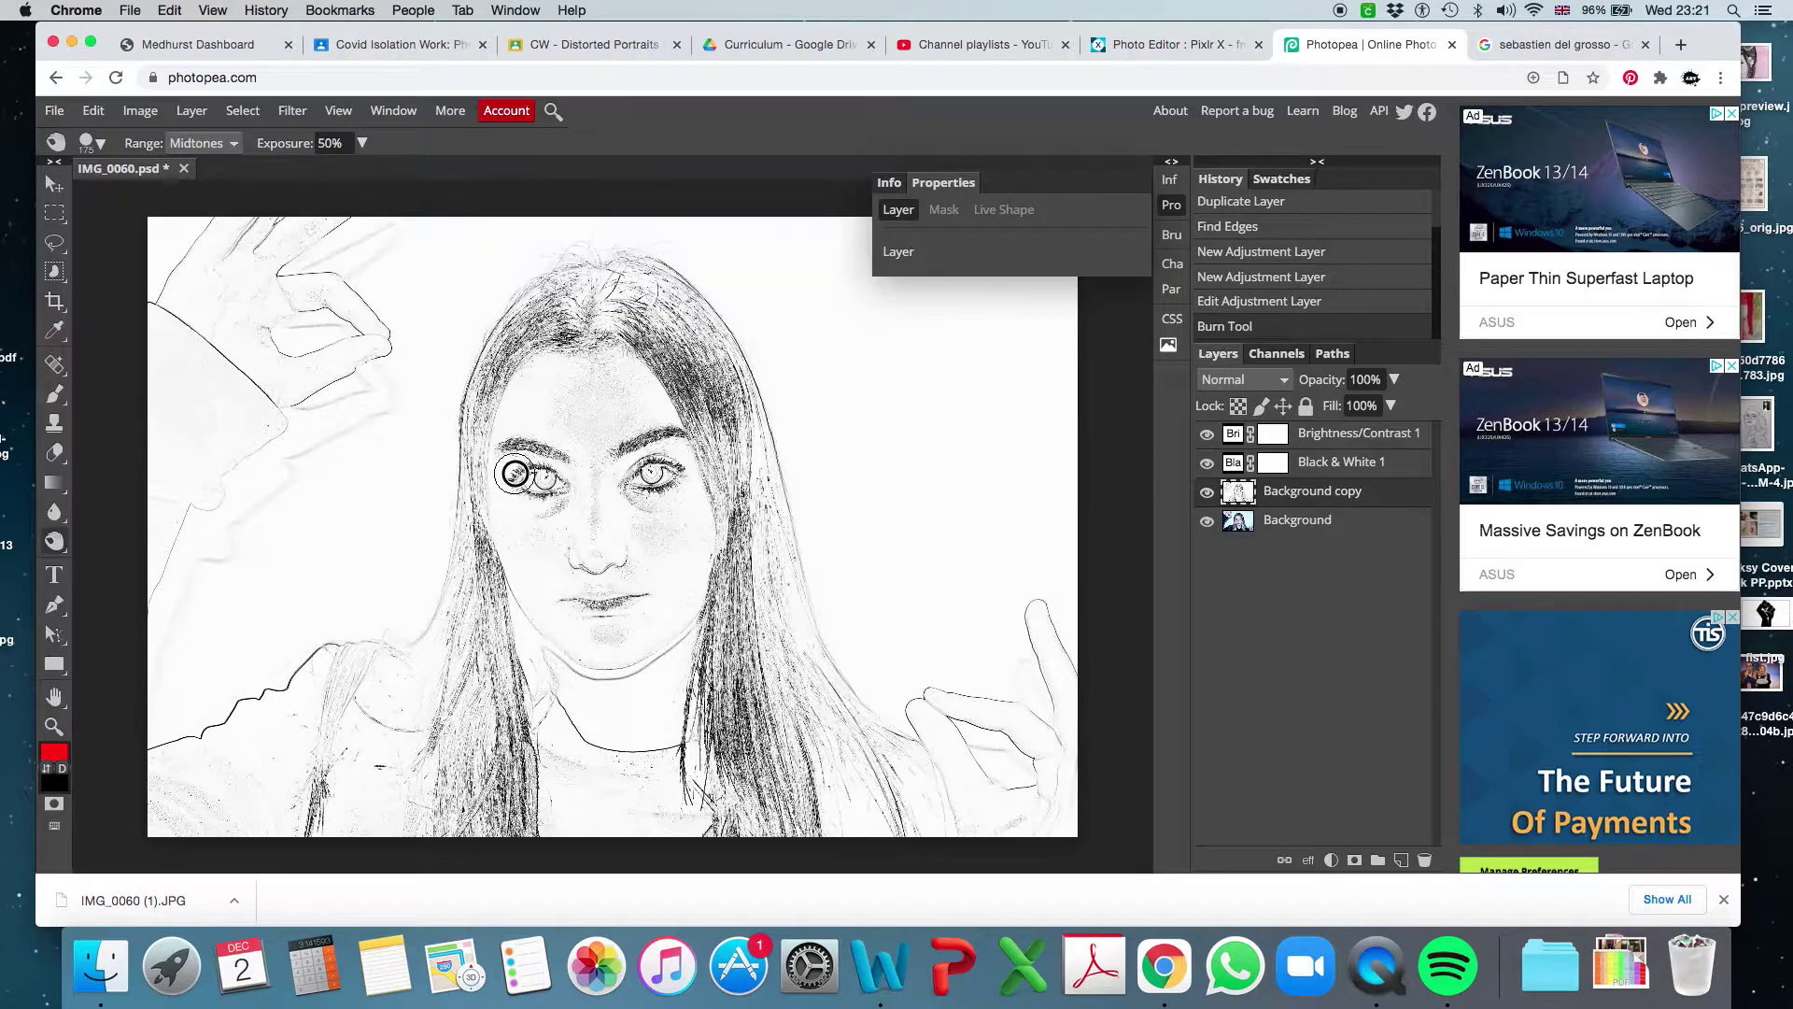
{"action": "left_click_drag", "start_coordinate": [515, 474], "coordinate": [542, 477]}
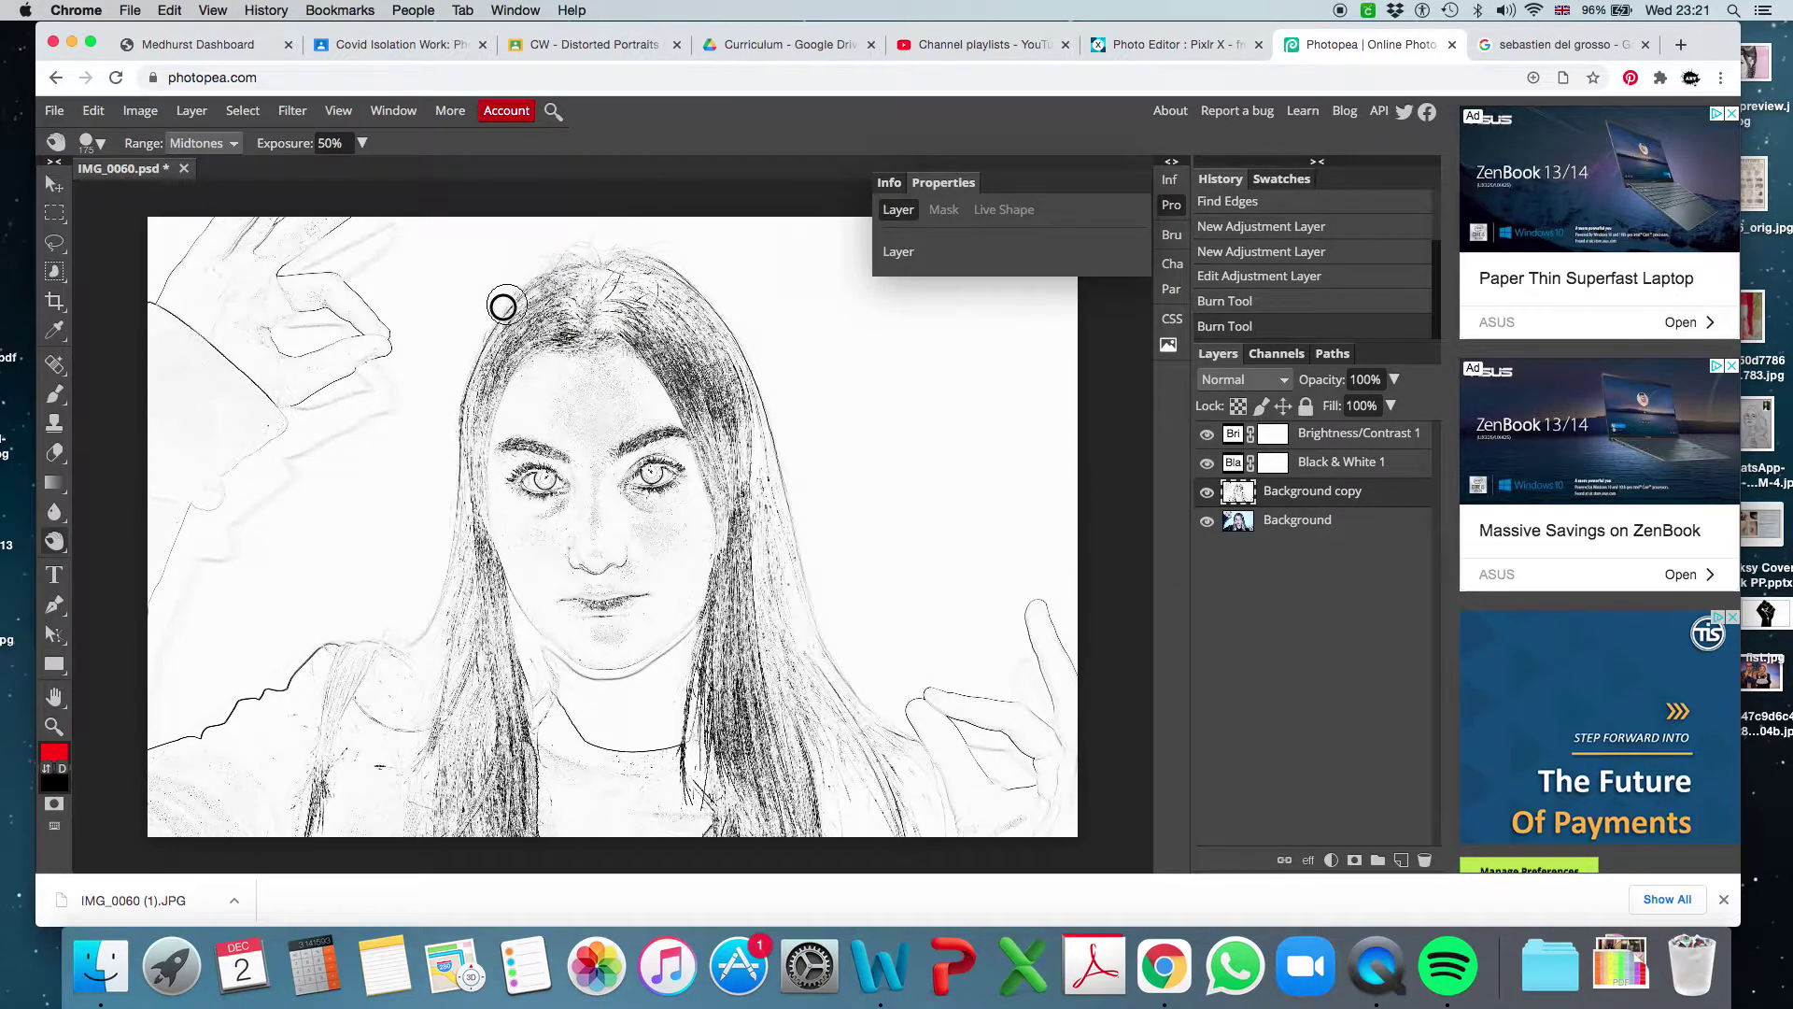
{"action": "mouse_move", "coordinate": [504, 306]}
{"action": "left_mouse_down"}
{"action": "mouse_move", "coordinate": [427, 643]}
{"action": "mouse_move", "coordinate": [319, 649]}
{"action": "mouse_move", "coordinate": [369, 651]}
{"action": "mouse_move", "coordinate": [337, 649]}
{"action": "mouse_move", "coordinate": [166, 746]}
{"action": "mouse_move", "coordinate": [247, 721]}
{"action": "mouse_move", "coordinate": [348, 638]}
{"action": "mouse_move", "coordinate": [421, 634]}
{"action": "mouse_move", "coordinate": [448, 542]}
{"action": "mouse_move", "coordinate": [386, 650]}
{"action": "mouse_move", "coordinate": [441, 573]}
{"action": "mouse_move", "coordinate": [464, 440]}
{"action": "left_mouse_up"}
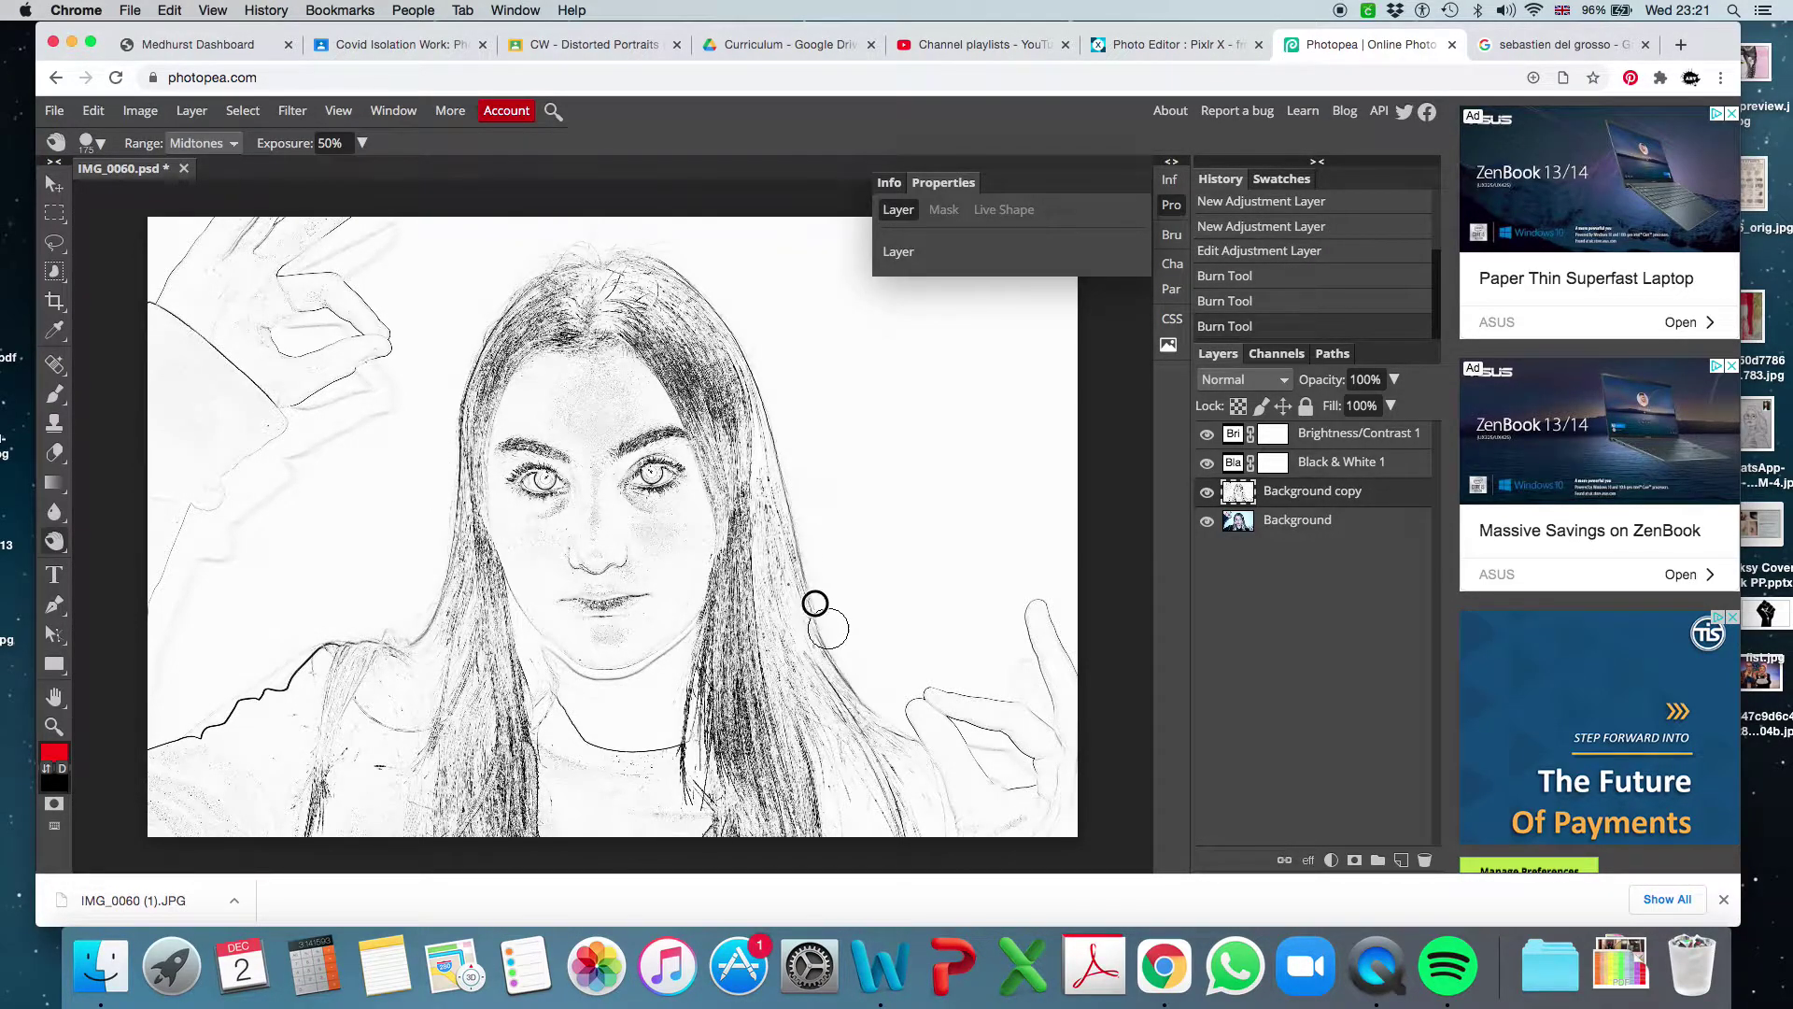
{"action": "left_click_drag", "start_coordinate": [853, 692], "coordinate": [920, 765]}
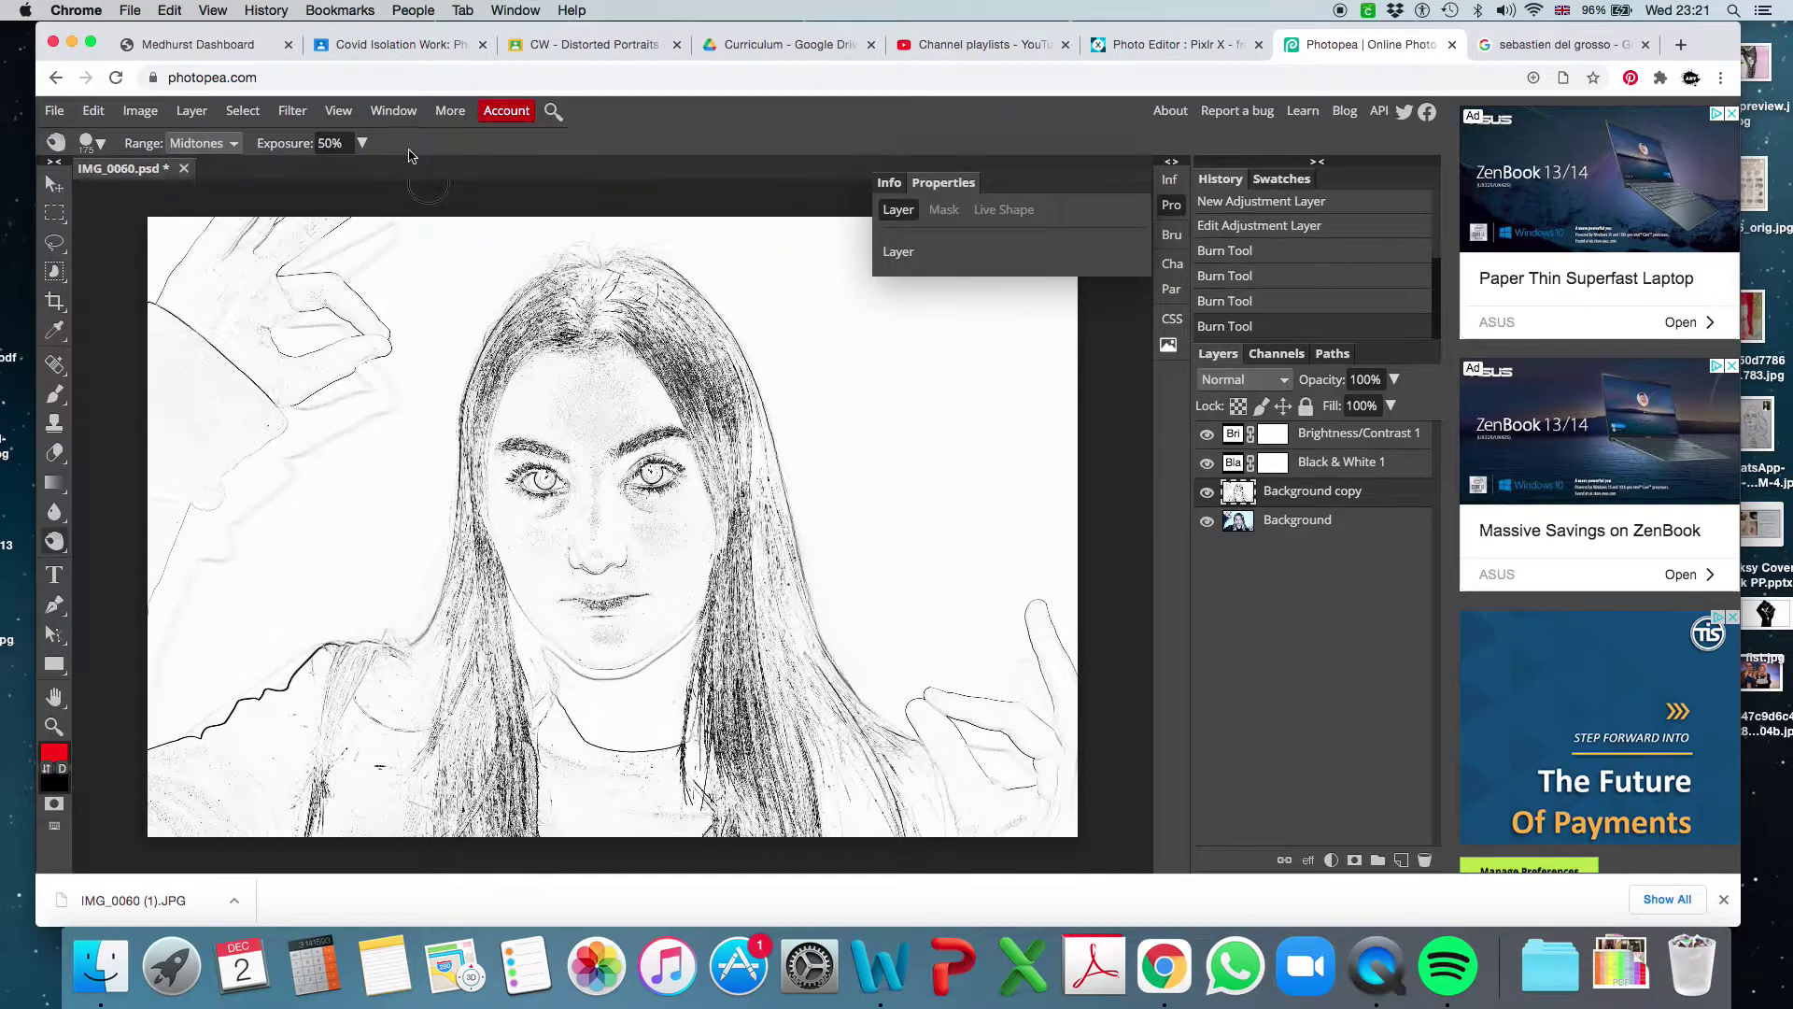
Step: At 76% burn exposure, darken the hair top, both hands, lips, left hair and jawline
{"action": "left_click", "coordinate": [362, 143]}
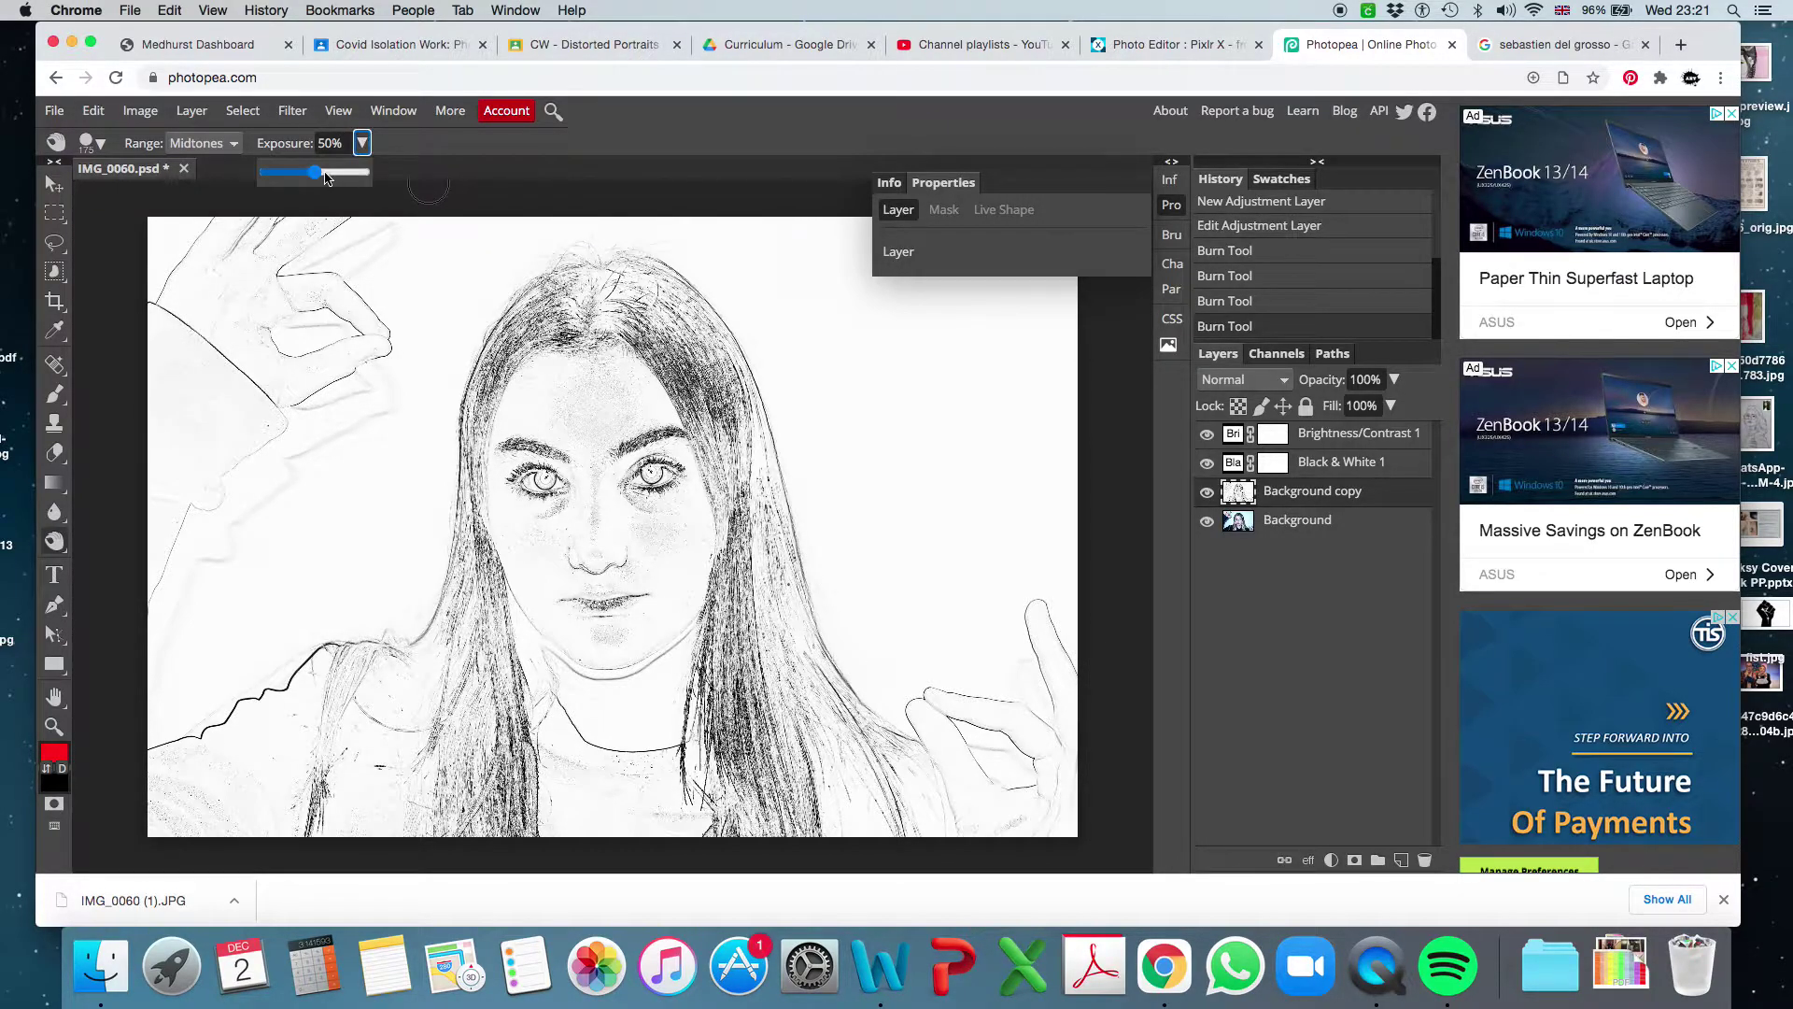
{"action": "left_click", "coordinate": [342, 175]}
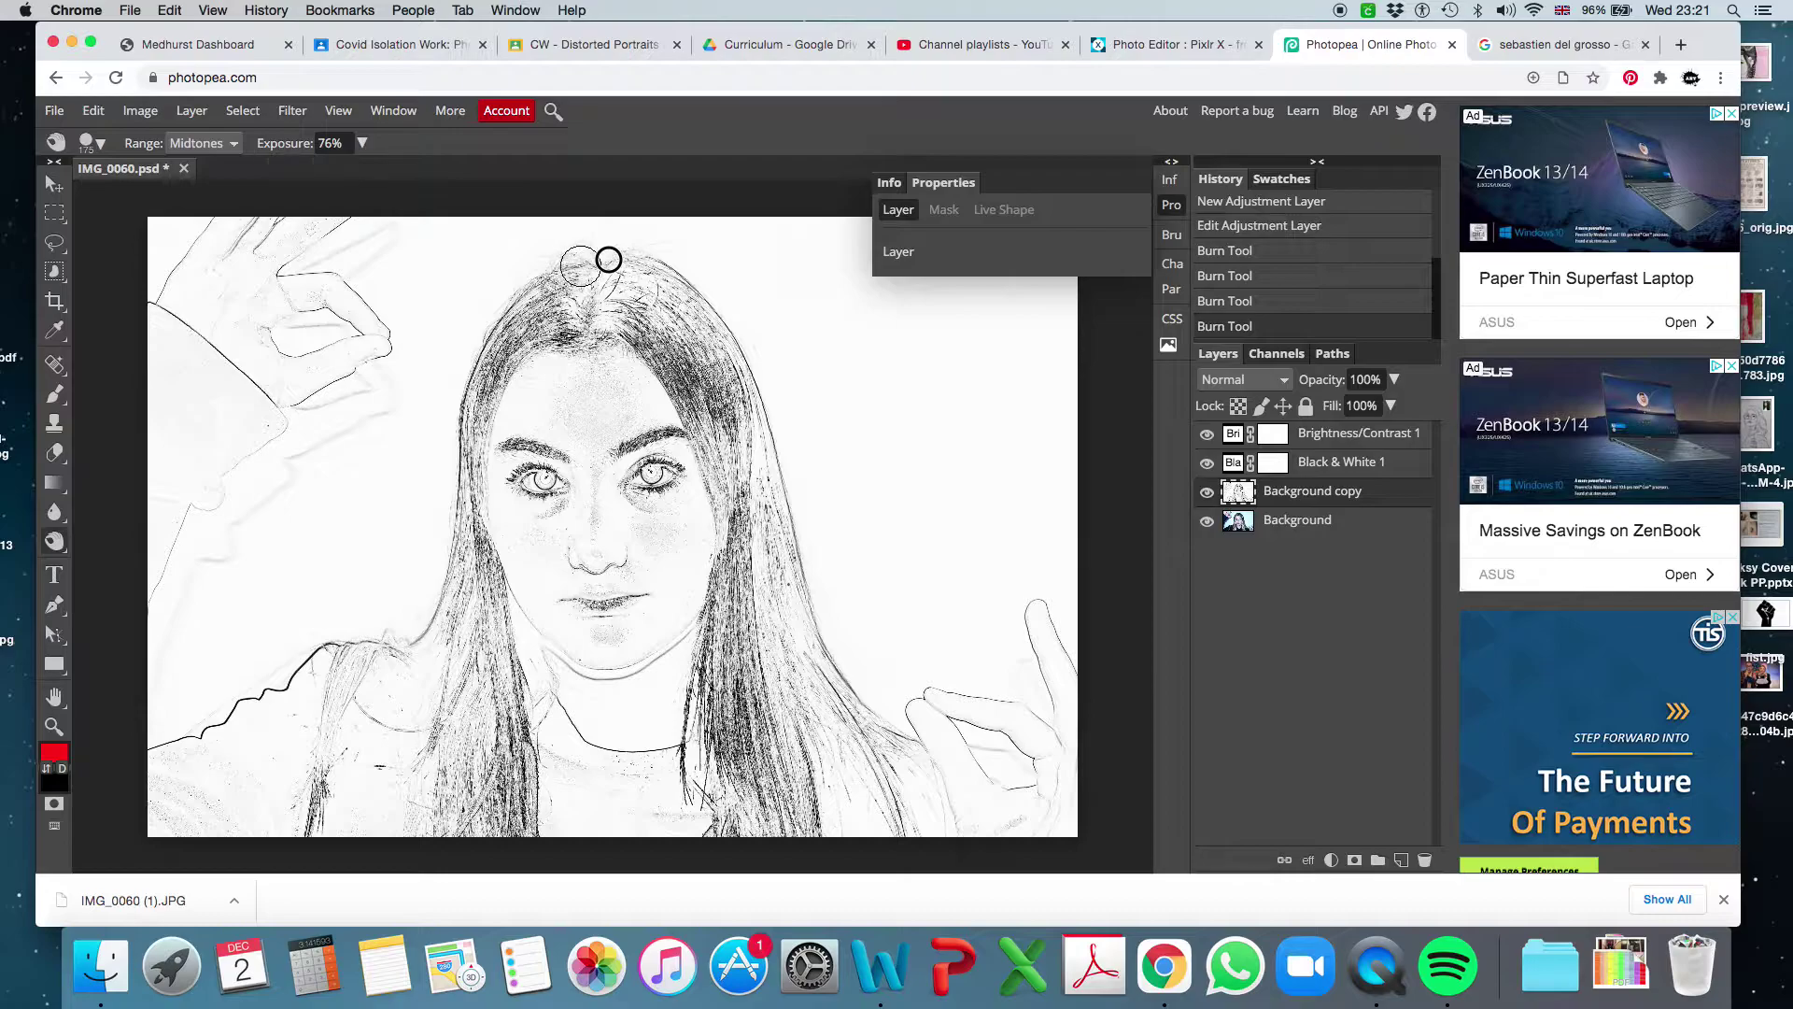
{"action": "mouse_move", "coordinate": [571, 262]}
{"action": "left_mouse_down"}
{"action": "mouse_move", "coordinate": [649, 271]}
{"action": "mouse_move", "coordinate": [699, 313]}
{"action": "left_mouse_up"}
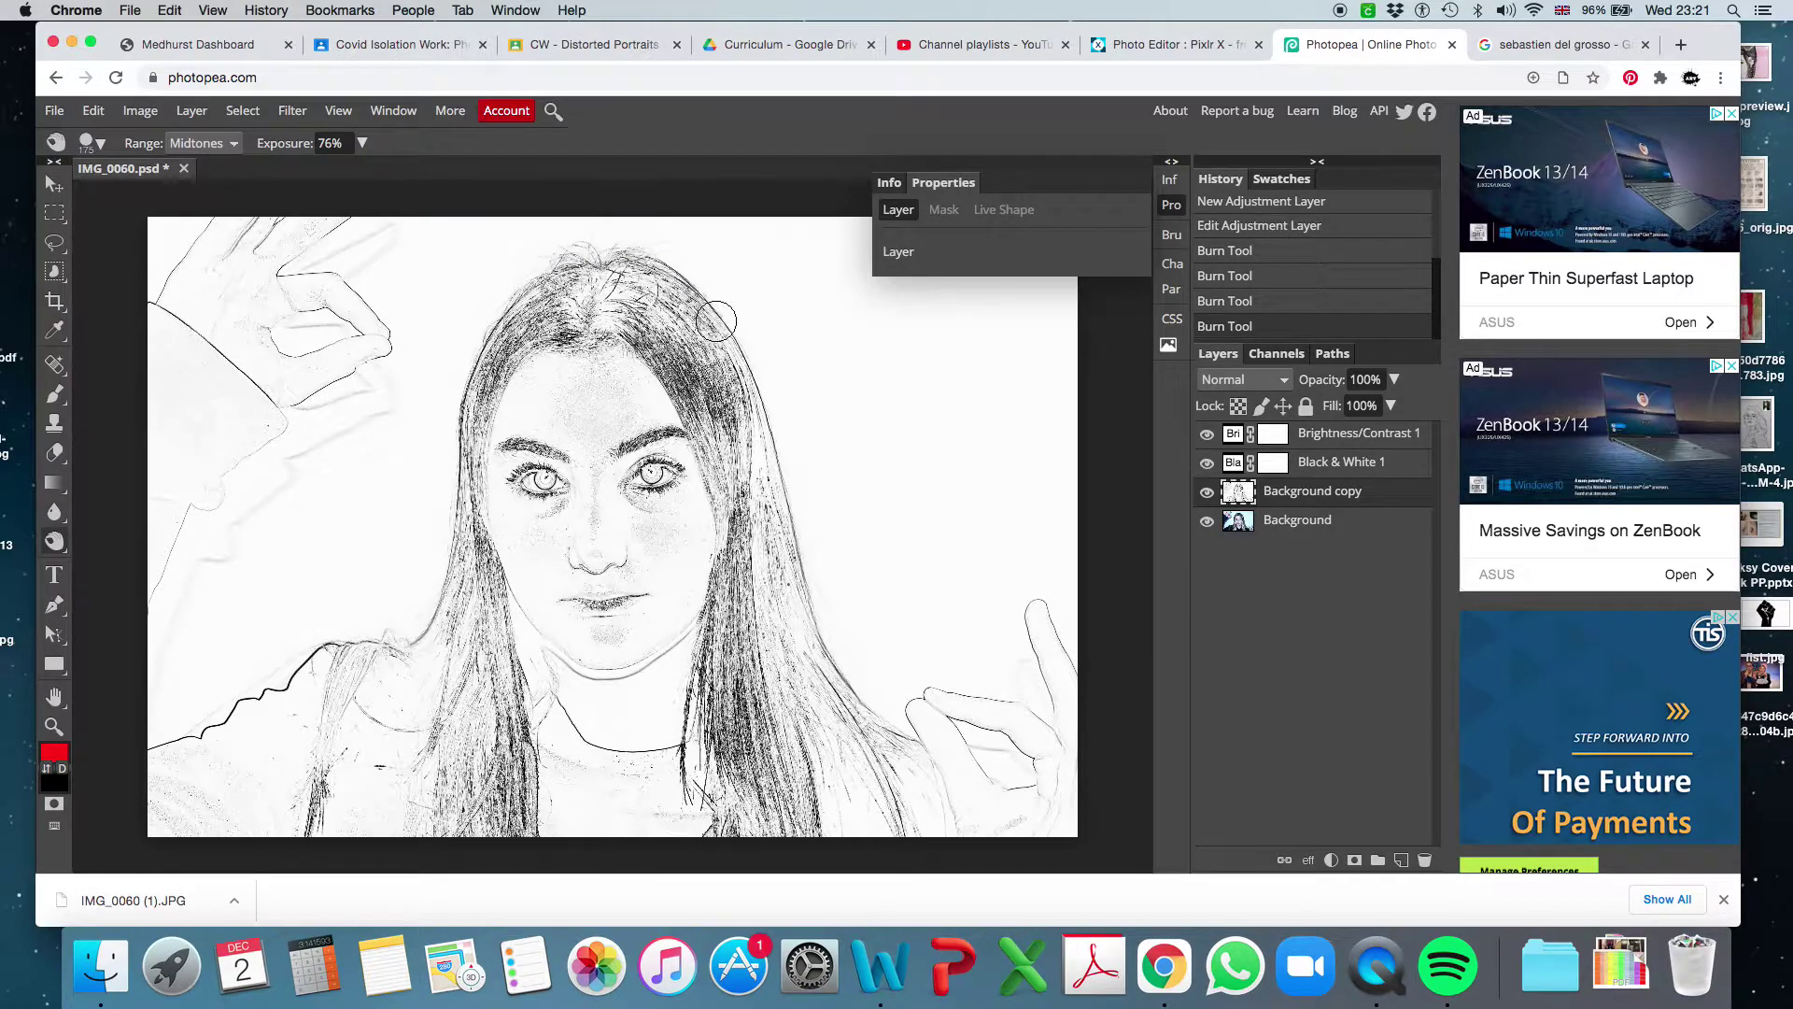
{"action": "mouse_move", "coordinate": [945, 750]}
{"action": "left_mouse_down"}
{"action": "mouse_move", "coordinate": [960, 843]}
{"action": "mouse_move", "coordinate": [935, 747]}
{"action": "left_mouse_up"}
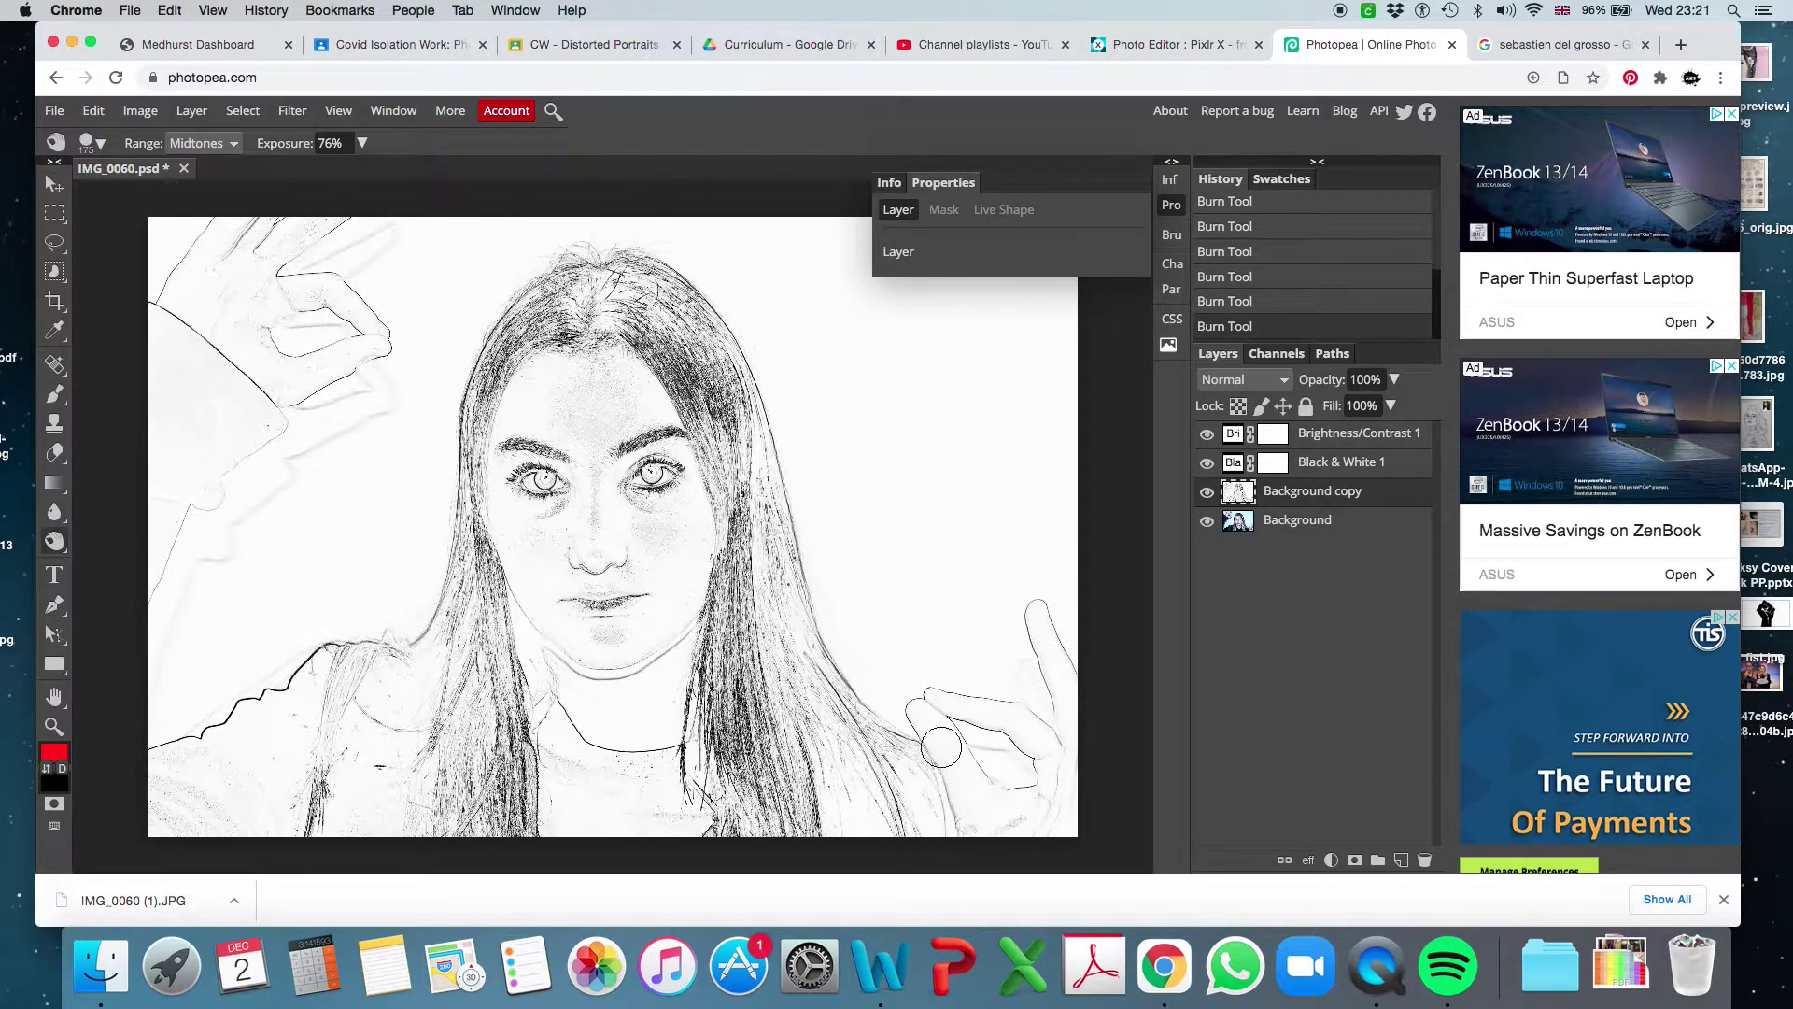
{"action": "mouse_move", "coordinate": [1032, 773]}
{"action": "left_mouse_down"}
{"action": "mouse_move", "coordinate": [1009, 690]}
{"action": "mouse_move", "coordinate": [1054, 741]}
{"action": "mouse_move", "coordinate": [1029, 600]}
{"action": "mouse_move", "coordinate": [1053, 712]}
{"action": "mouse_move", "coordinate": [1033, 849]}
{"action": "mouse_move", "coordinate": [1057, 772]}
{"action": "mouse_move", "coordinate": [1044, 621]}
{"action": "left_mouse_up"}
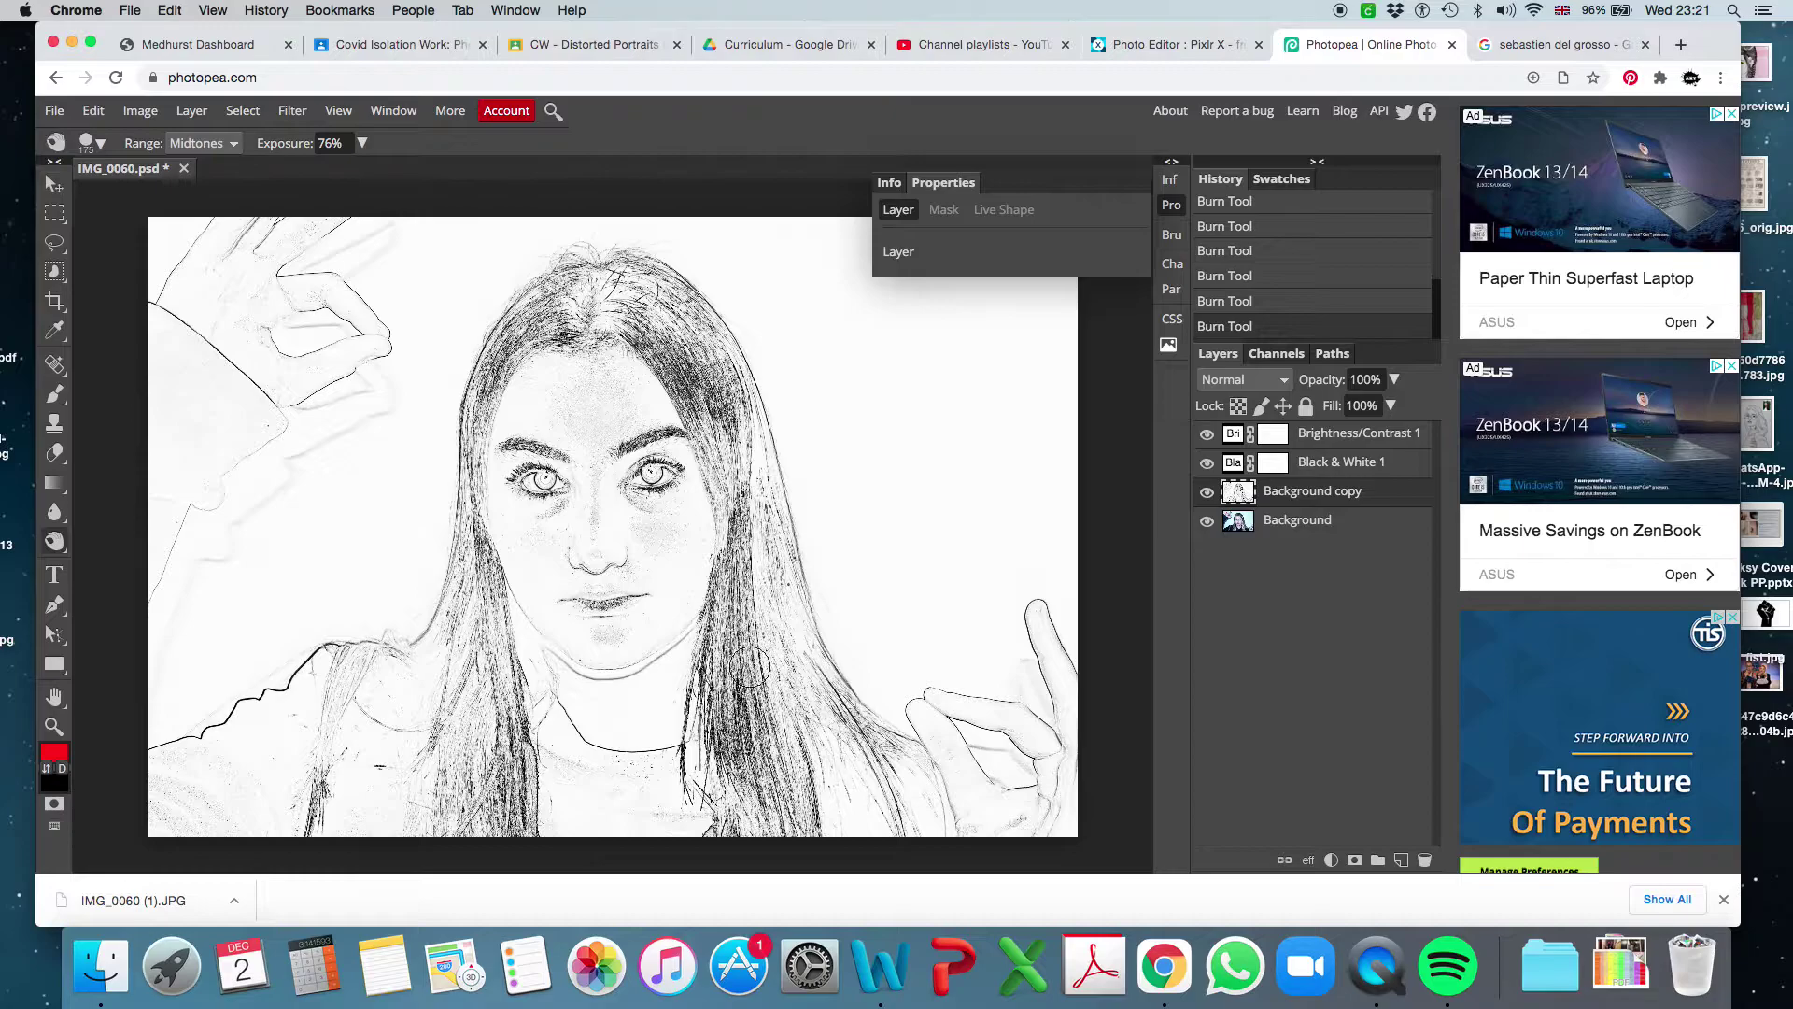
{"action": "left_click_drag", "start_coordinate": [584, 603], "coordinate": [622, 602]}
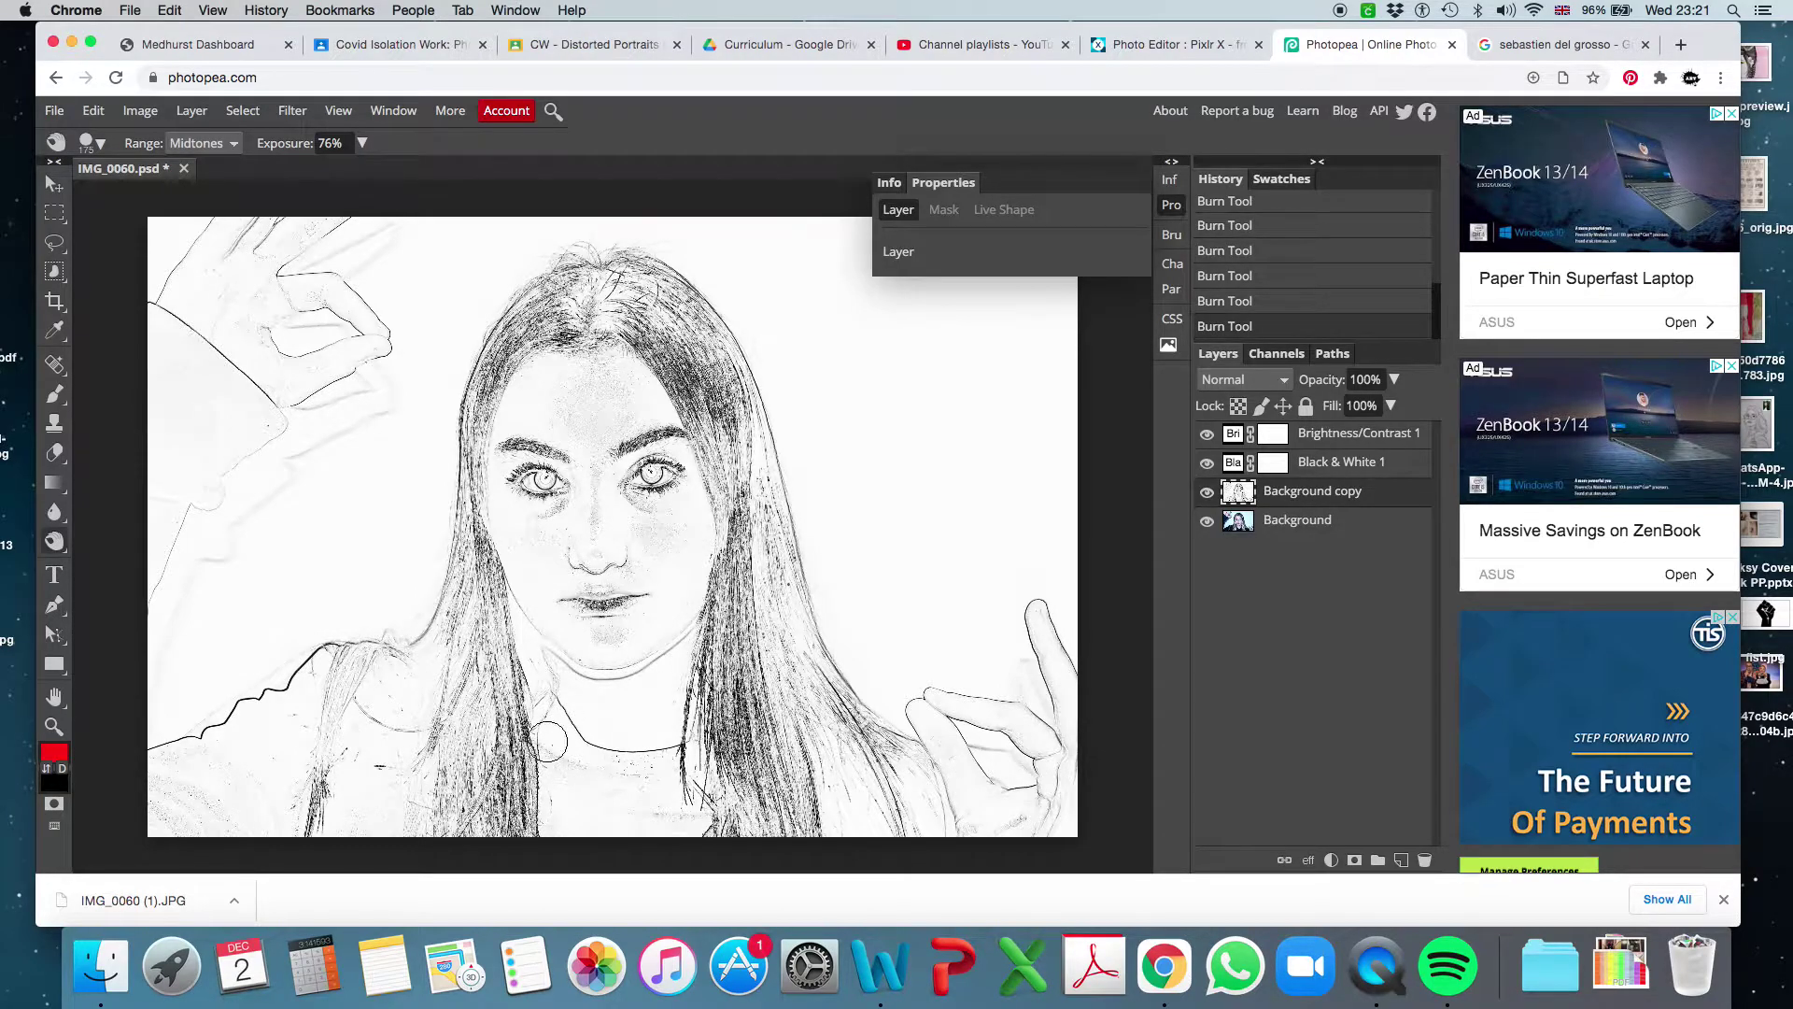
{"action": "mouse_move", "coordinate": [323, 310]}
{"action": "left_mouse_down"}
{"action": "mouse_move", "coordinate": [281, 280]}
{"action": "mouse_move", "coordinate": [321, 292]}
{"action": "mouse_move", "coordinate": [361, 342]}
{"action": "mouse_move", "coordinate": [287, 393]}
{"action": "mouse_move", "coordinate": [262, 339]}
{"action": "mouse_move", "coordinate": [266, 278]}
{"action": "mouse_move", "coordinate": [303, 278]}
{"action": "mouse_move", "coordinate": [264, 310]}
{"action": "mouse_move", "coordinate": [289, 259]}
{"action": "mouse_move", "coordinate": [358, 218]}
{"action": "mouse_move", "coordinate": [189, 224]}
{"action": "mouse_move", "coordinate": [155, 290]}
{"action": "mouse_move", "coordinate": [248, 436]}
{"action": "mouse_move", "coordinate": [306, 444]}
{"action": "mouse_move", "coordinate": [262, 427]}
{"action": "mouse_move", "coordinate": [150, 610]}
{"action": "mouse_move", "coordinate": [177, 547]}
{"action": "mouse_move", "coordinate": [327, 377]}
{"action": "left_mouse_up"}
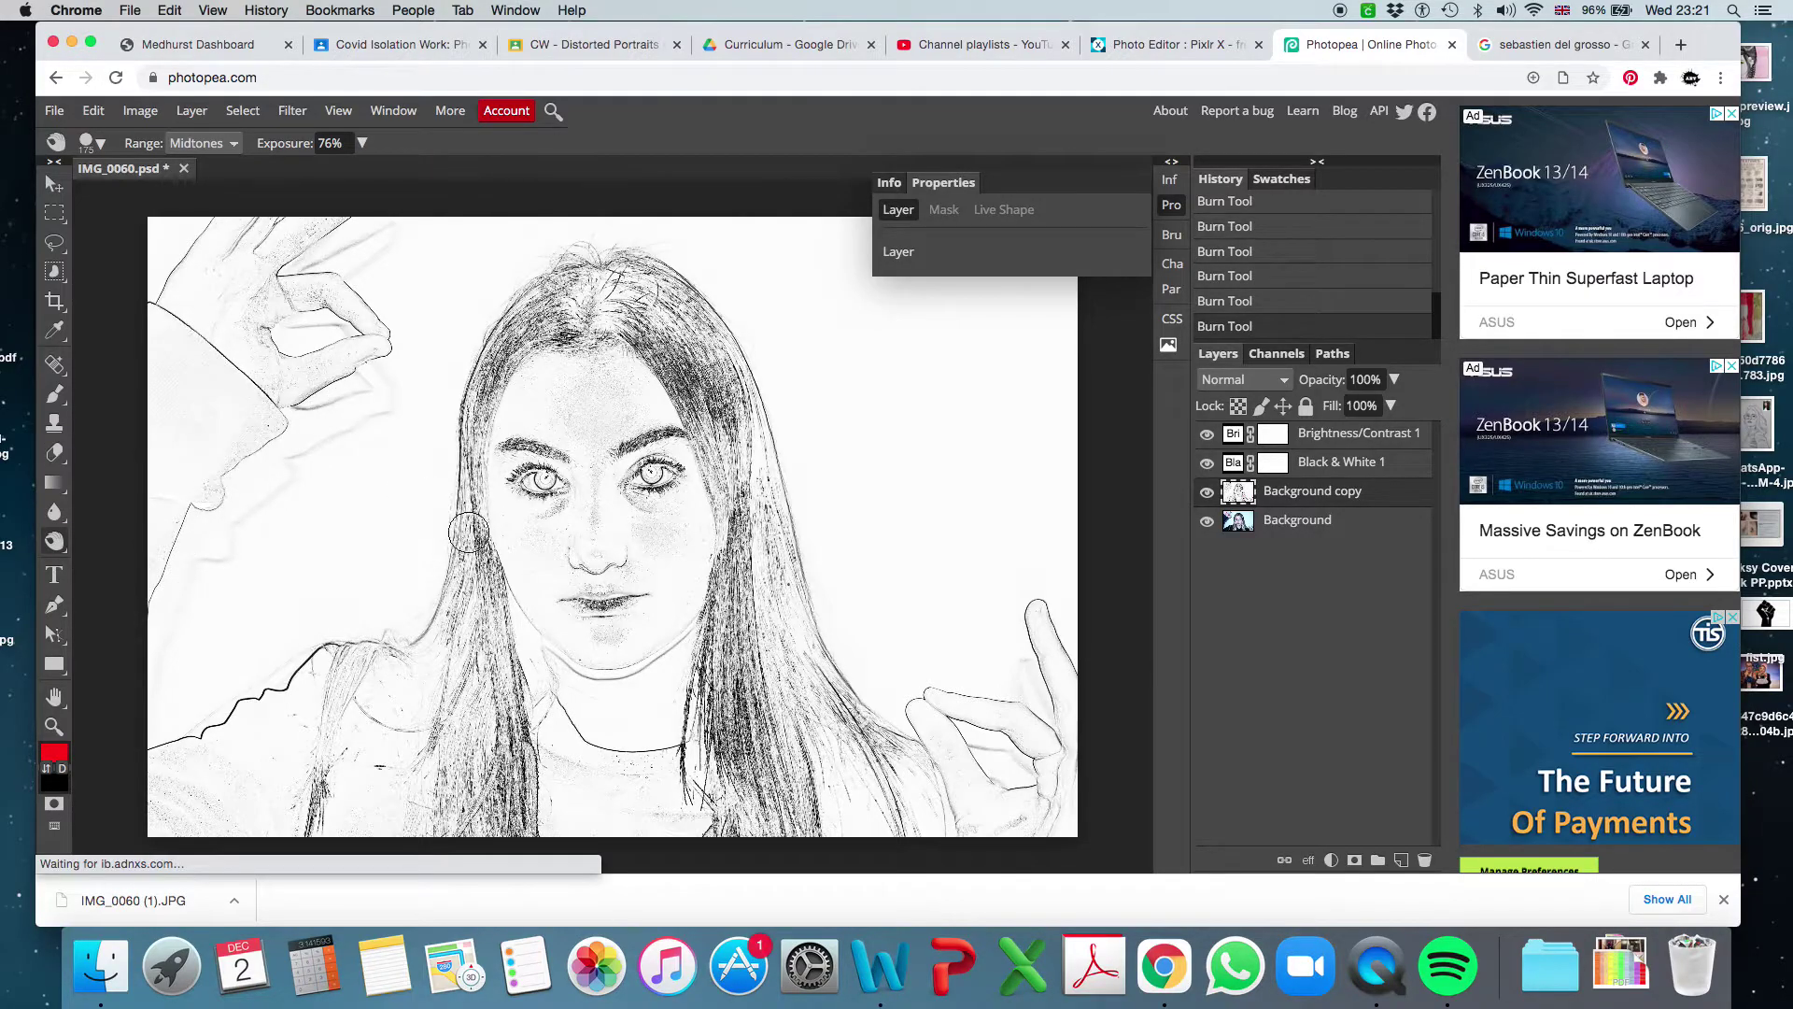
{"action": "mouse_move", "coordinate": [464, 537]}
{"action": "left_mouse_down"}
{"action": "mouse_move", "coordinate": [478, 503]}
{"action": "mouse_move", "coordinate": [484, 540]}
{"action": "mouse_move", "coordinate": [489, 411]}
{"action": "left_mouse_up"}
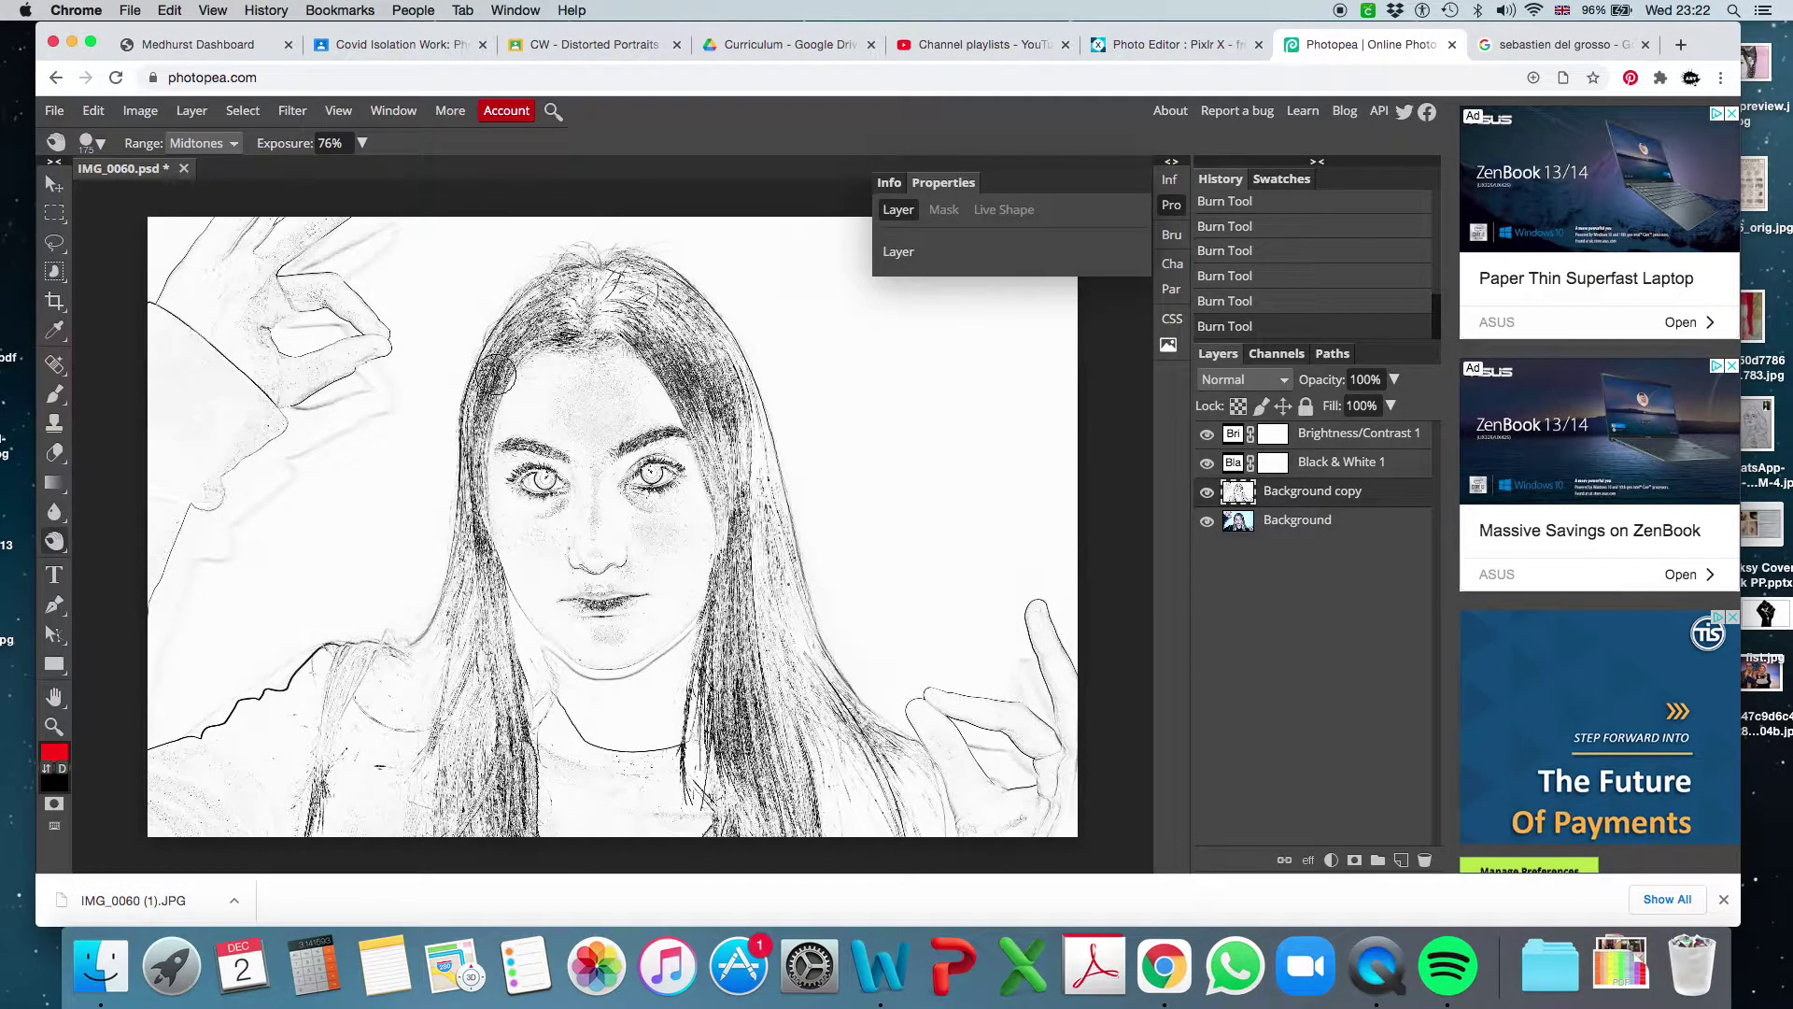
{"action": "left_click_drag", "start_coordinate": [490, 510], "coordinate": [436, 735]}
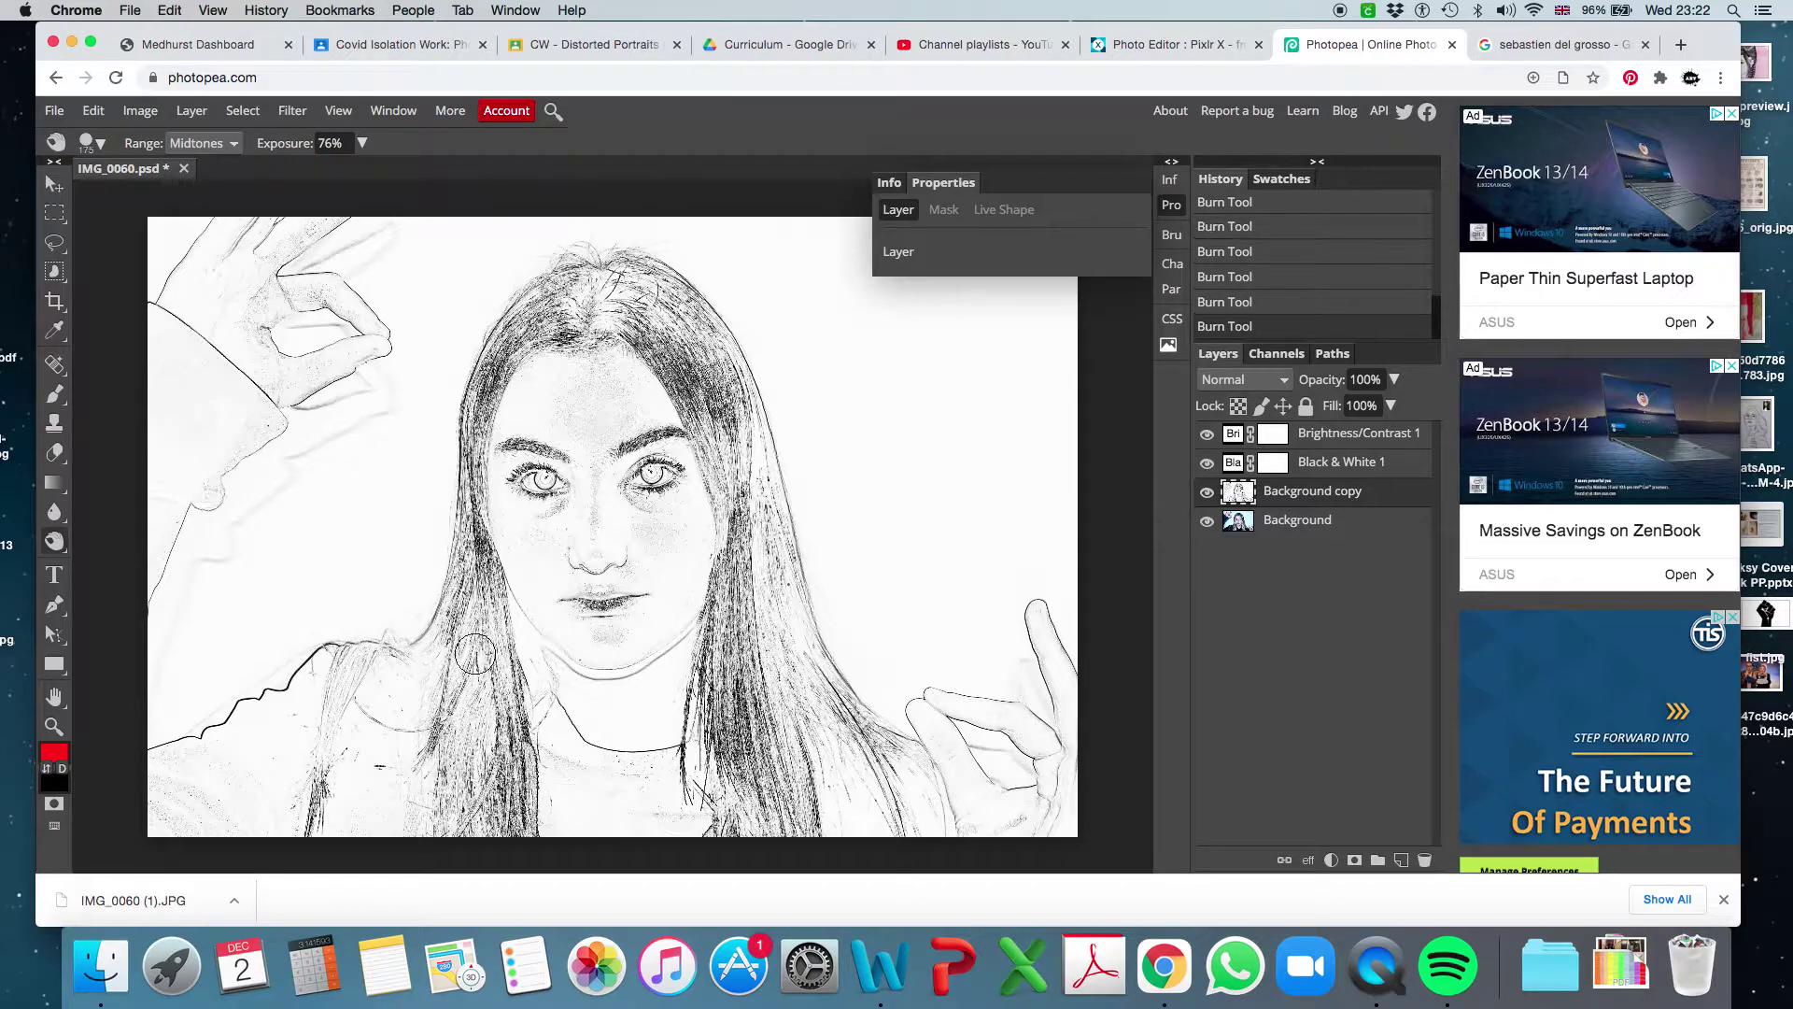
{"action": "mouse_move", "coordinate": [467, 654]}
{"action": "left_mouse_down"}
{"action": "mouse_move", "coordinate": [499, 627]}
{"action": "mouse_move", "coordinate": [575, 672]}
{"action": "mouse_move", "coordinate": [625, 669]}
{"action": "mouse_move", "coordinate": [496, 621]}
{"action": "left_mouse_up"}
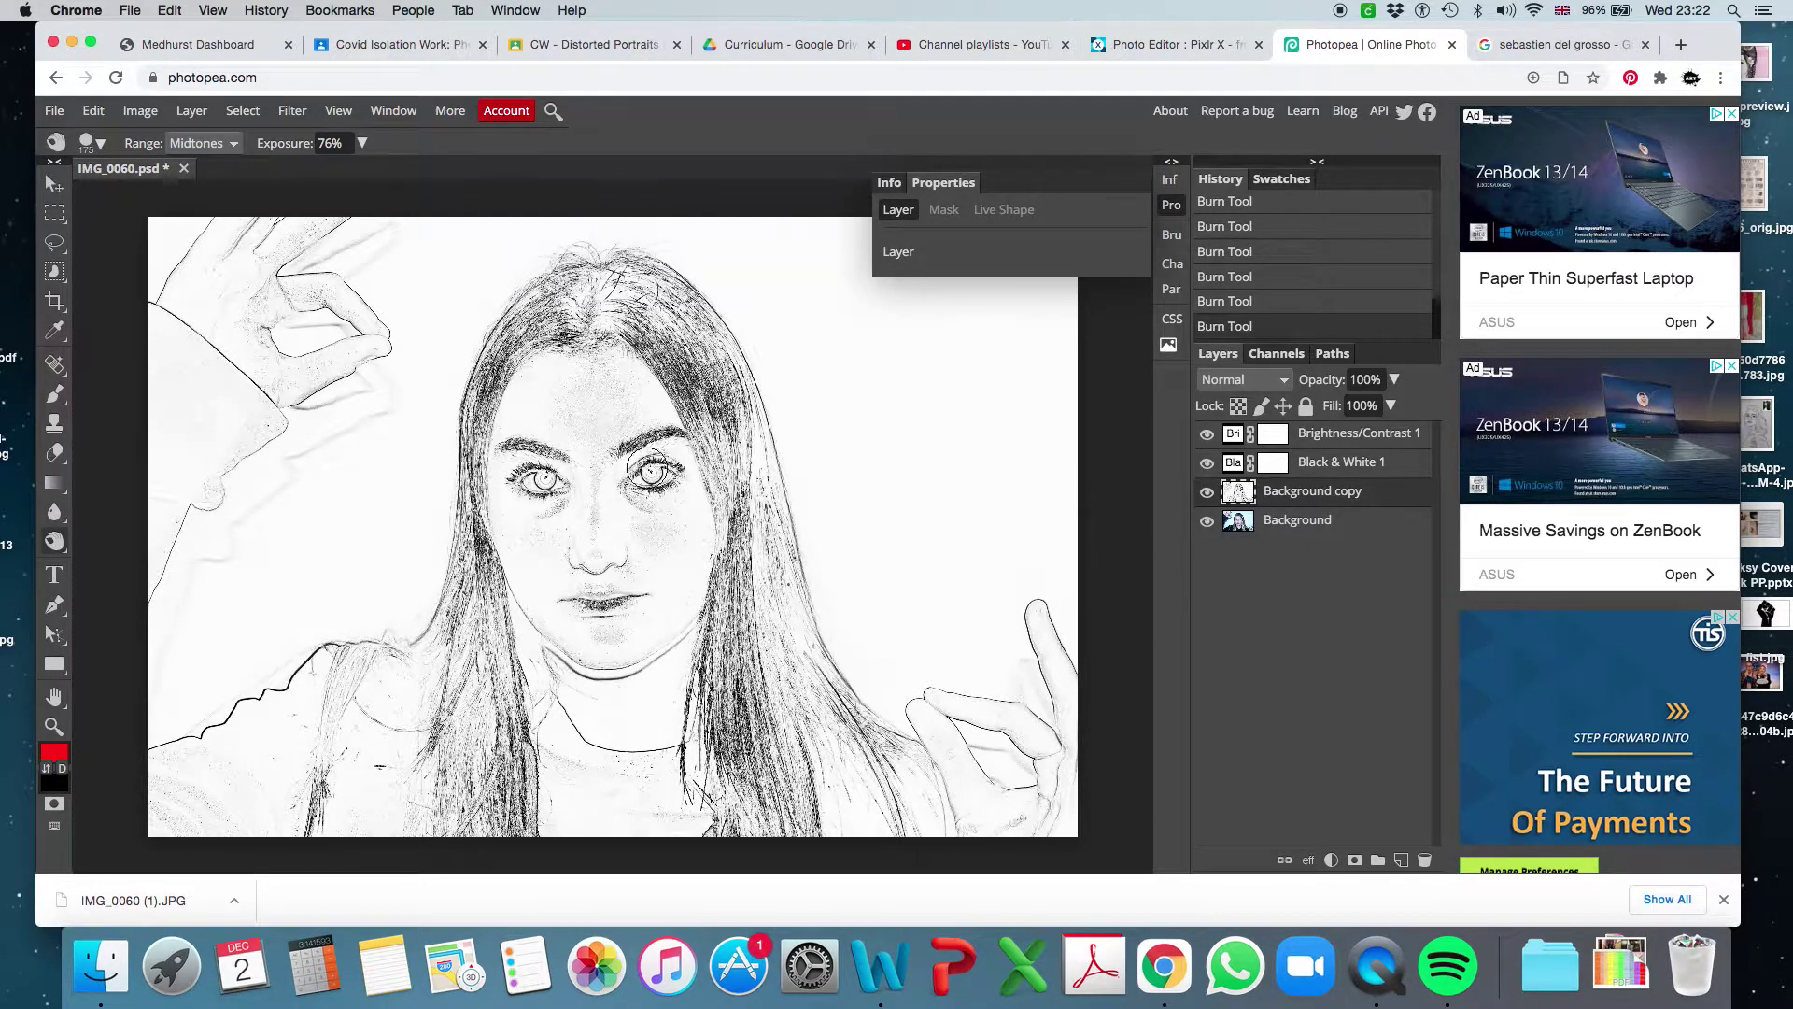
{"action": "left_click", "coordinate": [56, 186]}
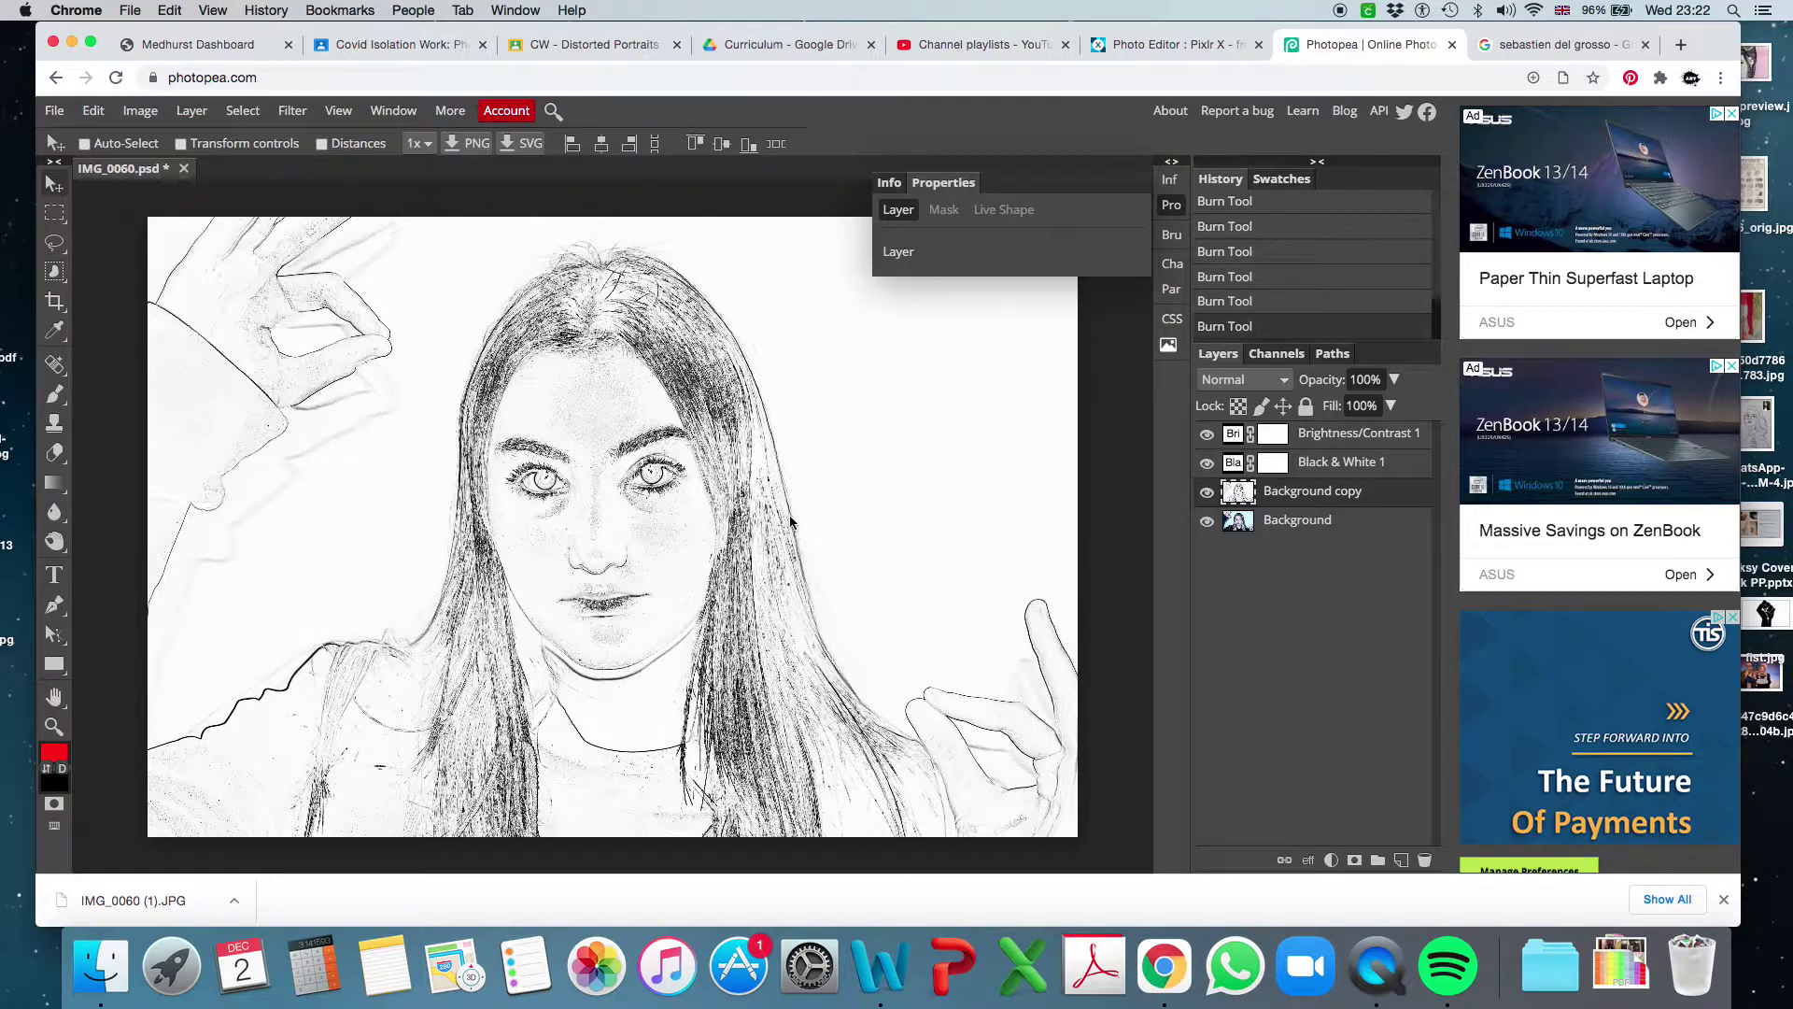
{"action": "left_click", "coordinate": [1207, 493]}
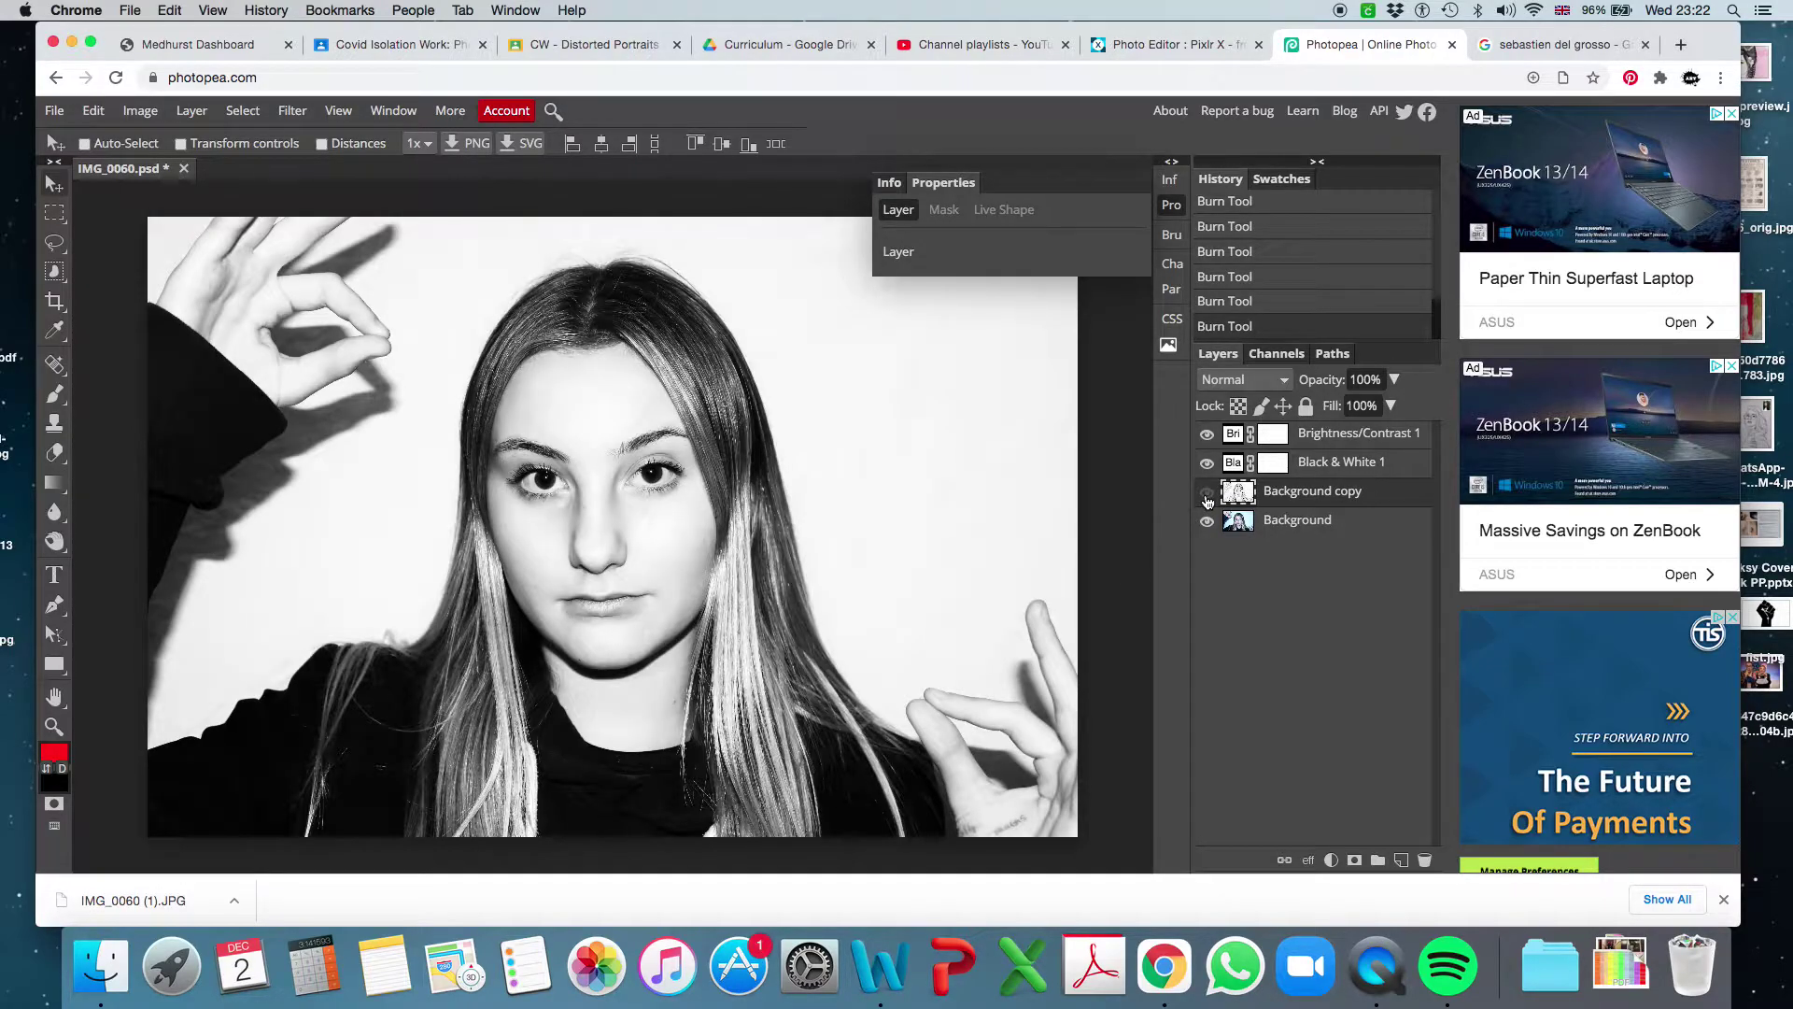
{"action": "left_click", "coordinate": [1207, 495]}
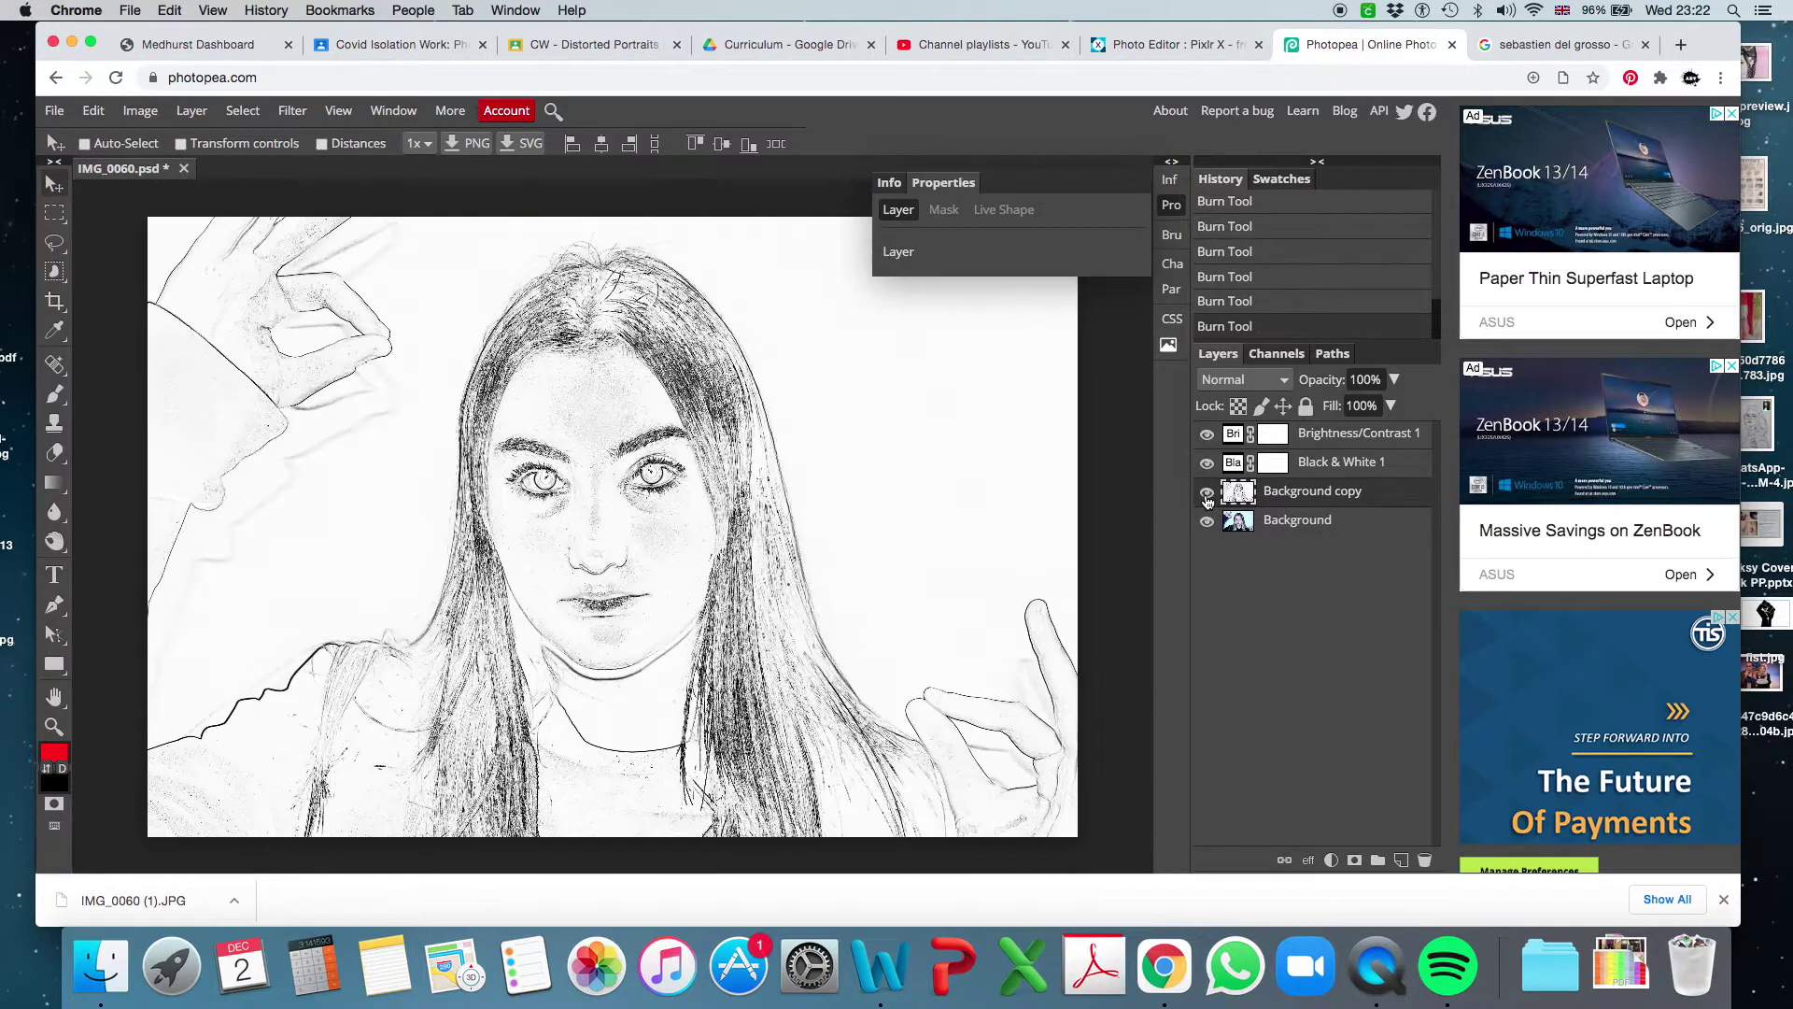
{"action": "left_click", "coordinate": [56, 455]}
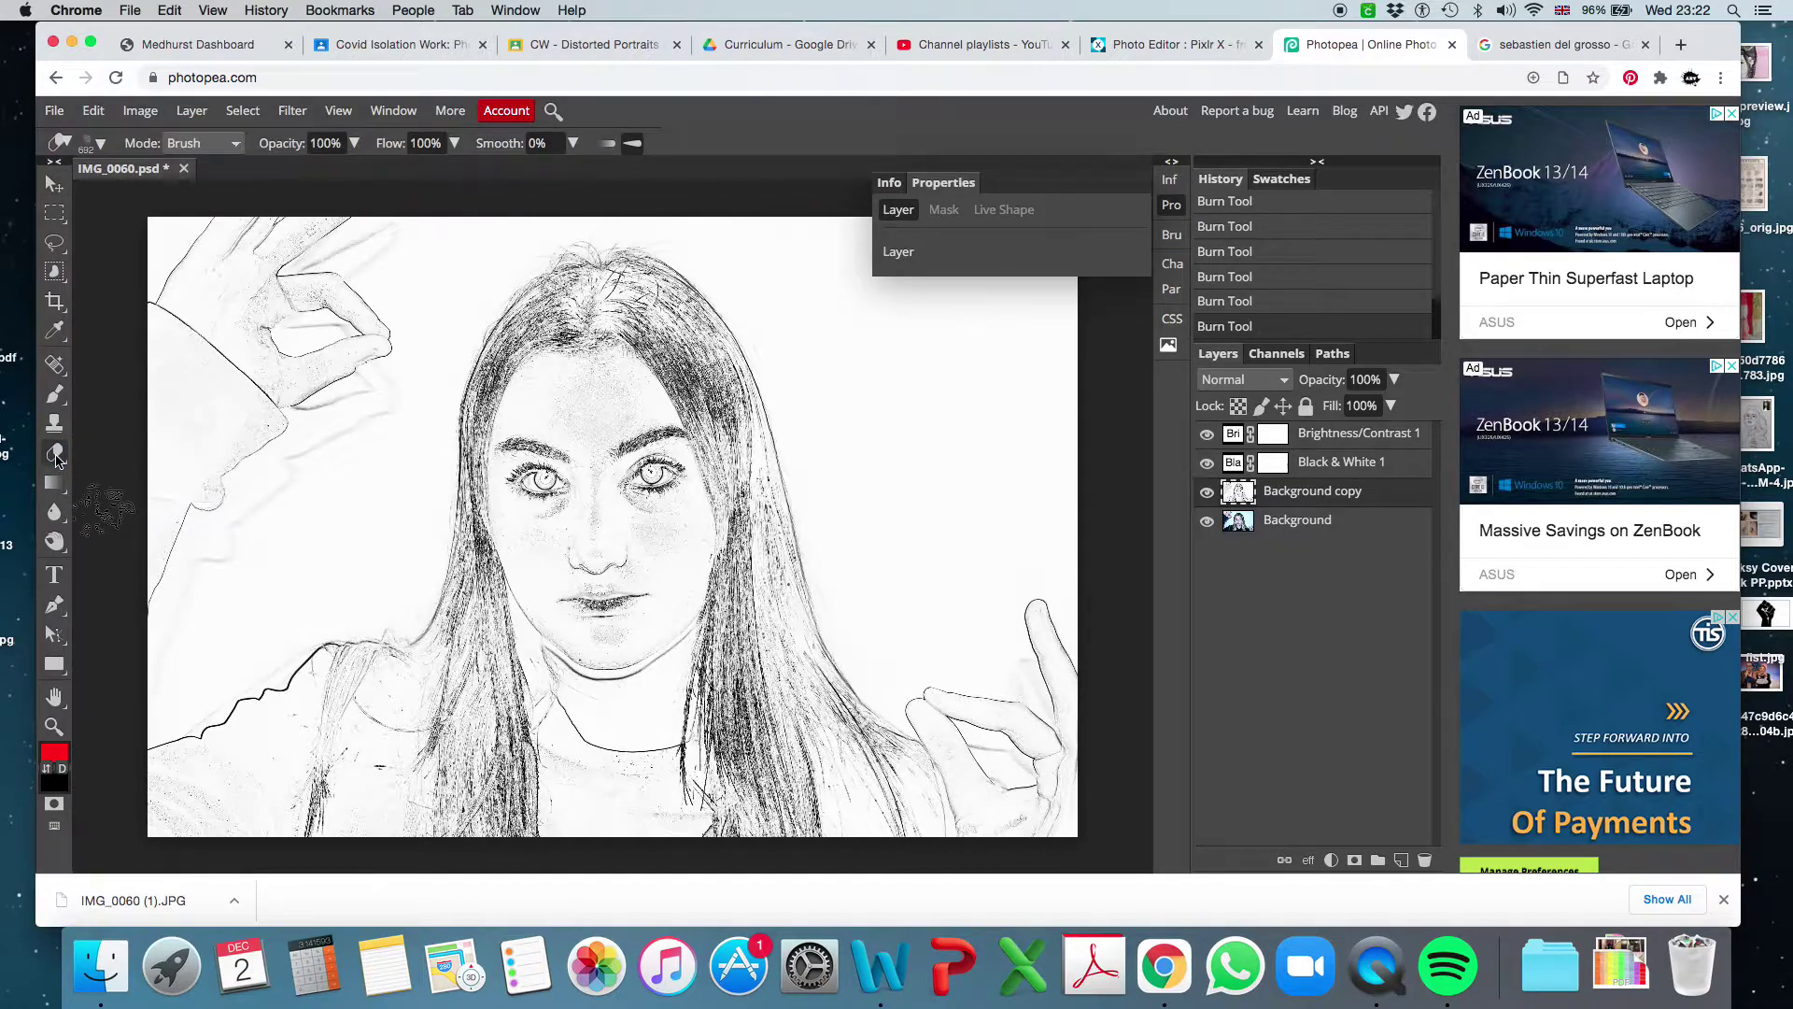
Step: Set the eraser to the textured brush tip at 354 px and erase over the right-side hair
{"action": "left_click", "coordinate": [101, 144]}
{"action": "left_click", "coordinate": [162, 267]}
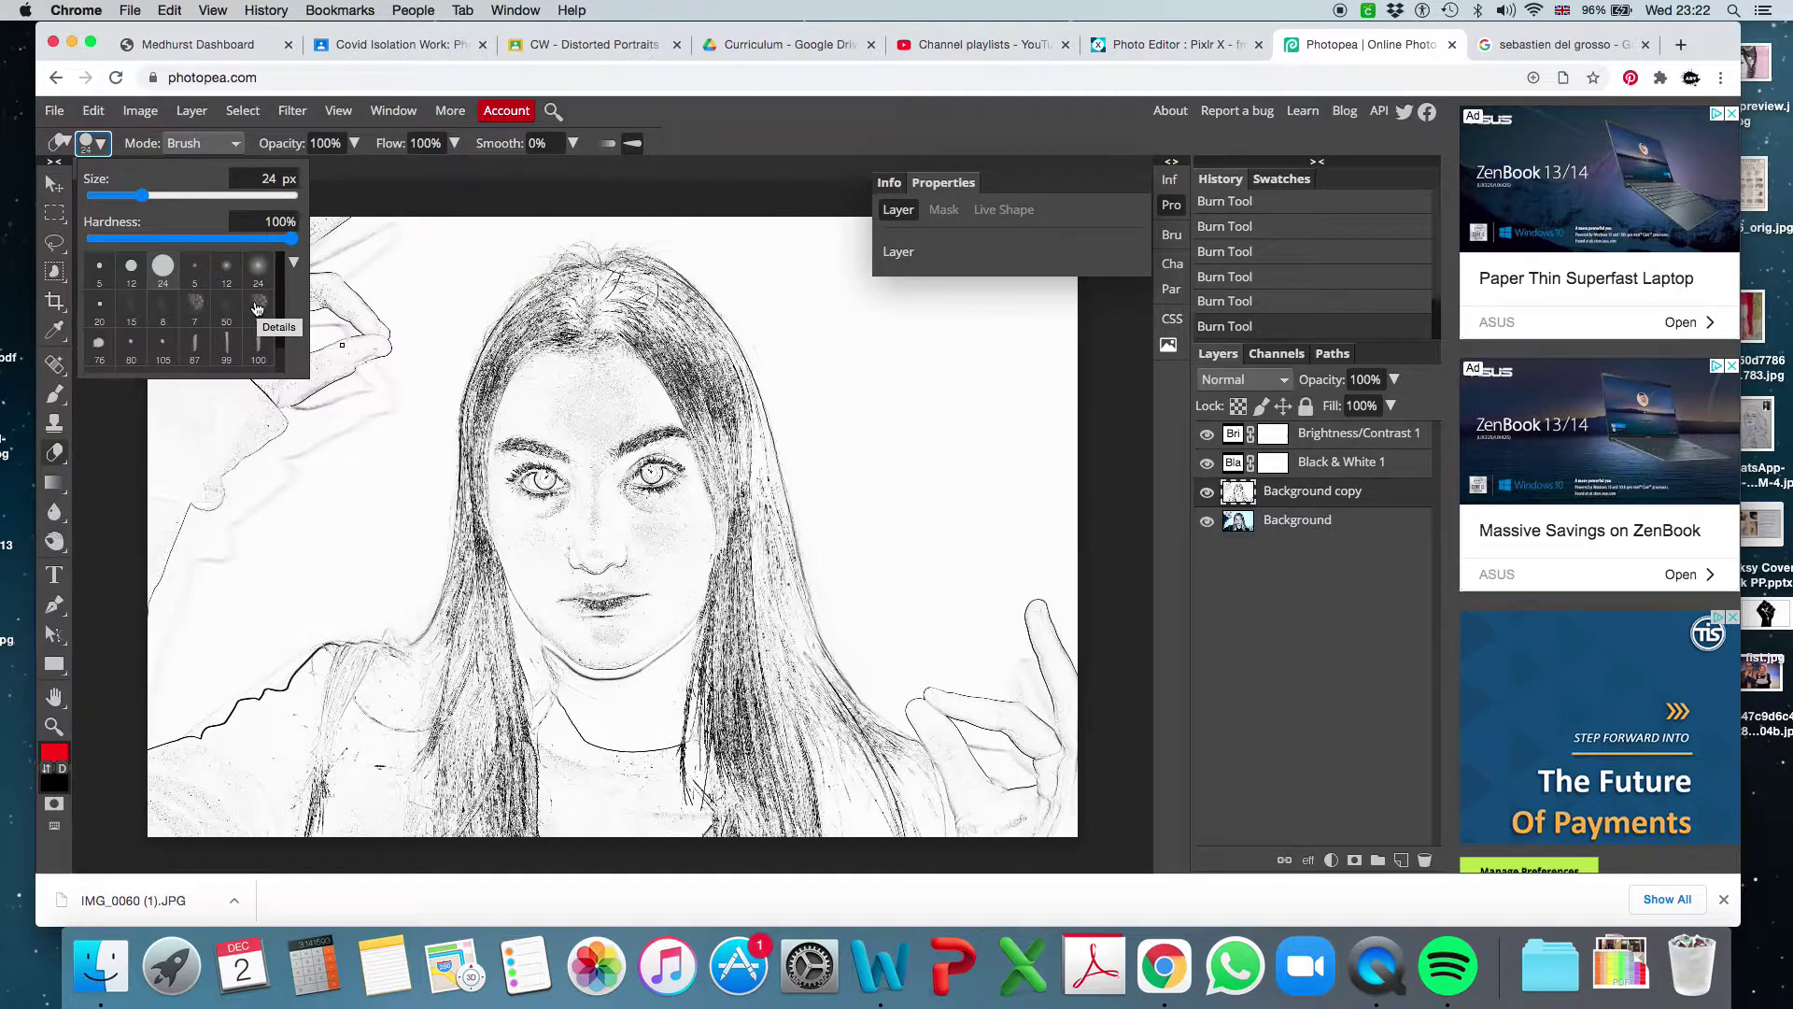
{"action": "left_click", "coordinate": [202, 311]}
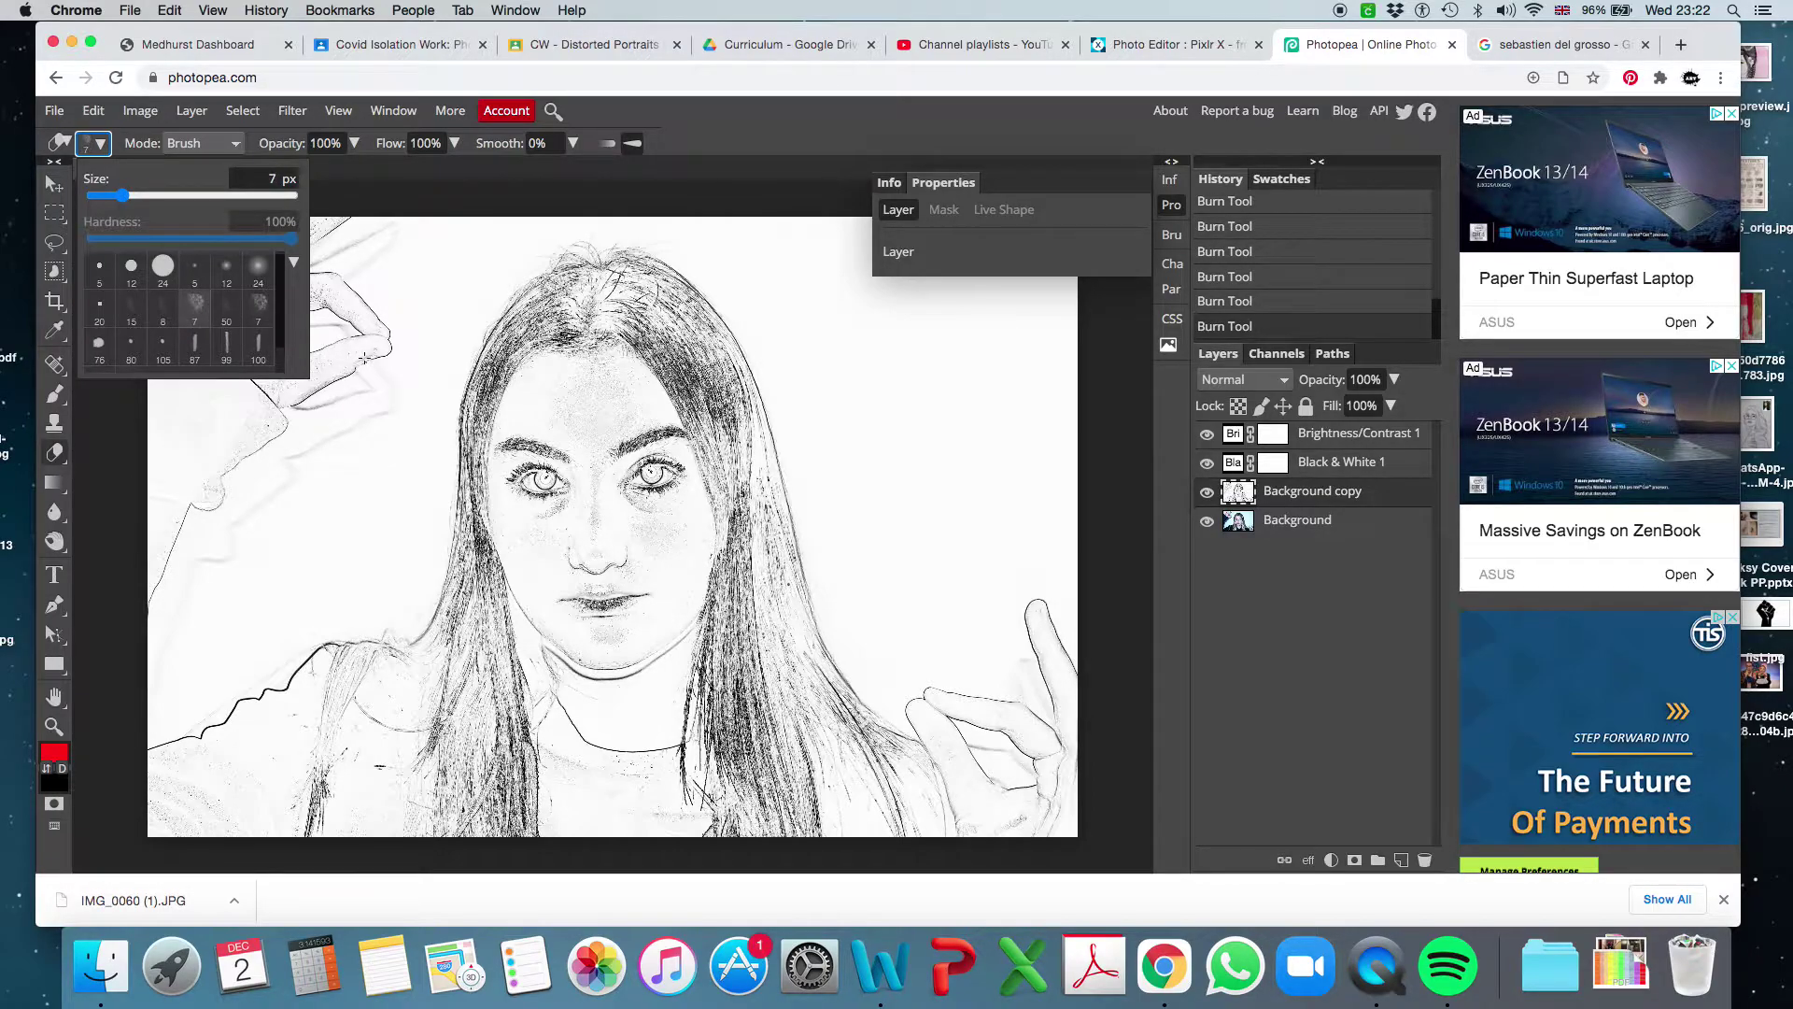
{"action": "left_click_drag", "start_coordinate": [123, 196], "coordinate": [232, 206]}
{"action": "left_click", "coordinate": [921, 388]}
{"action": "mouse_move", "coordinate": [936, 409]}
{"action": "left_mouse_down"}
{"action": "mouse_move", "coordinate": [957, 374]}
{"action": "mouse_move", "coordinate": [972, 455]}
{"action": "mouse_move", "coordinate": [979, 397]}
{"action": "mouse_move", "coordinate": [1002, 460]}
{"action": "mouse_move", "coordinate": [1004, 397]}
{"action": "mouse_move", "coordinate": [1018, 453]}
{"action": "mouse_move", "coordinate": [1041, 406]}
{"action": "mouse_move", "coordinate": [1046, 445]}
{"action": "mouse_move", "coordinate": [1040, 357]}
{"action": "mouse_move", "coordinate": [1032, 400]}
{"action": "mouse_move", "coordinate": [989, 394]}
{"action": "mouse_move", "coordinate": [959, 354]}
{"action": "mouse_move", "coordinate": [942, 438]}
{"action": "mouse_move", "coordinate": [927, 422]}
{"action": "mouse_move", "coordinate": [964, 462]}
{"action": "mouse_move", "coordinate": [961, 482]}
{"action": "mouse_move", "coordinate": [945, 462]}
{"action": "mouse_move", "coordinate": [959, 499]}
{"action": "left_mouse_up"}
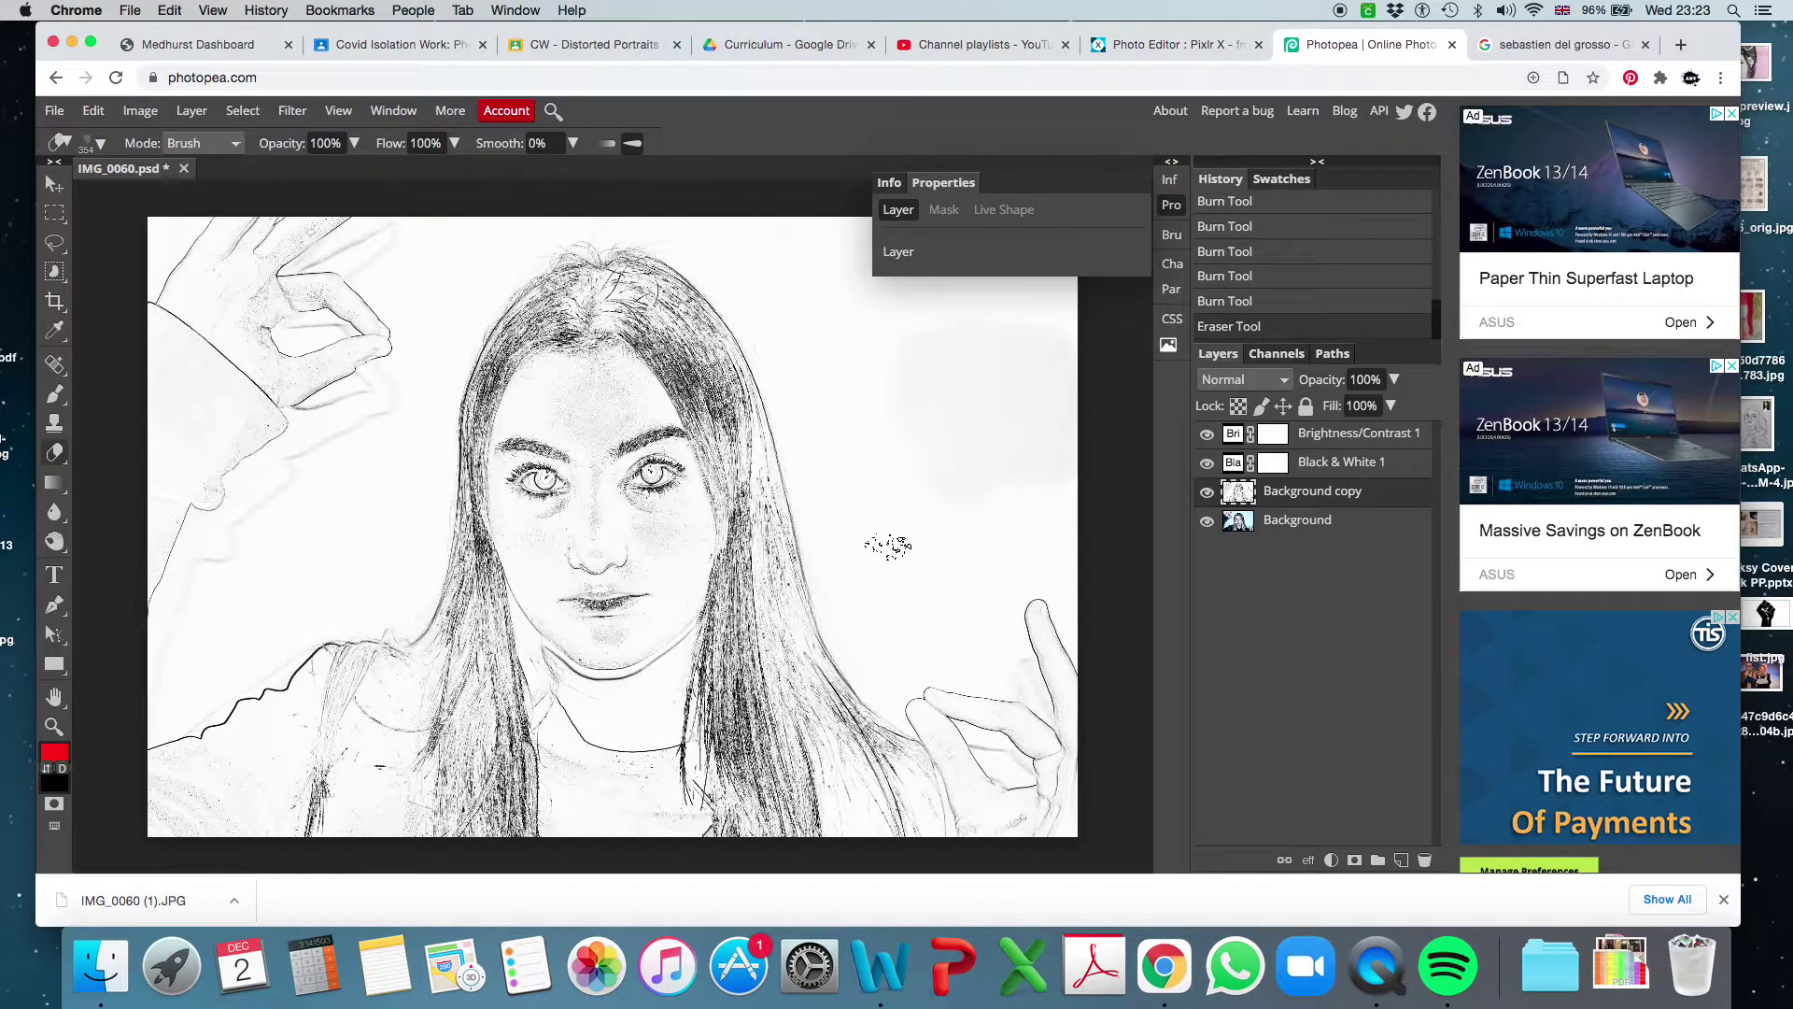
{"action": "mouse_move", "coordinate": [729, 622]}
{"action": "left_mouse_down"}
{"action": "mouse_move", "coordinate": [724, 777]}
{"action": "mouse_move", "coordinate": [751, 636]}
{"action": "mouse_move", "coordinate": [778, 842]}
{"action": "mouse_move", "coordinate": [737, 832]}
{"action": "mouse_move", "coordinate": [692, 738]}
{"action": "left_mouse_up"}
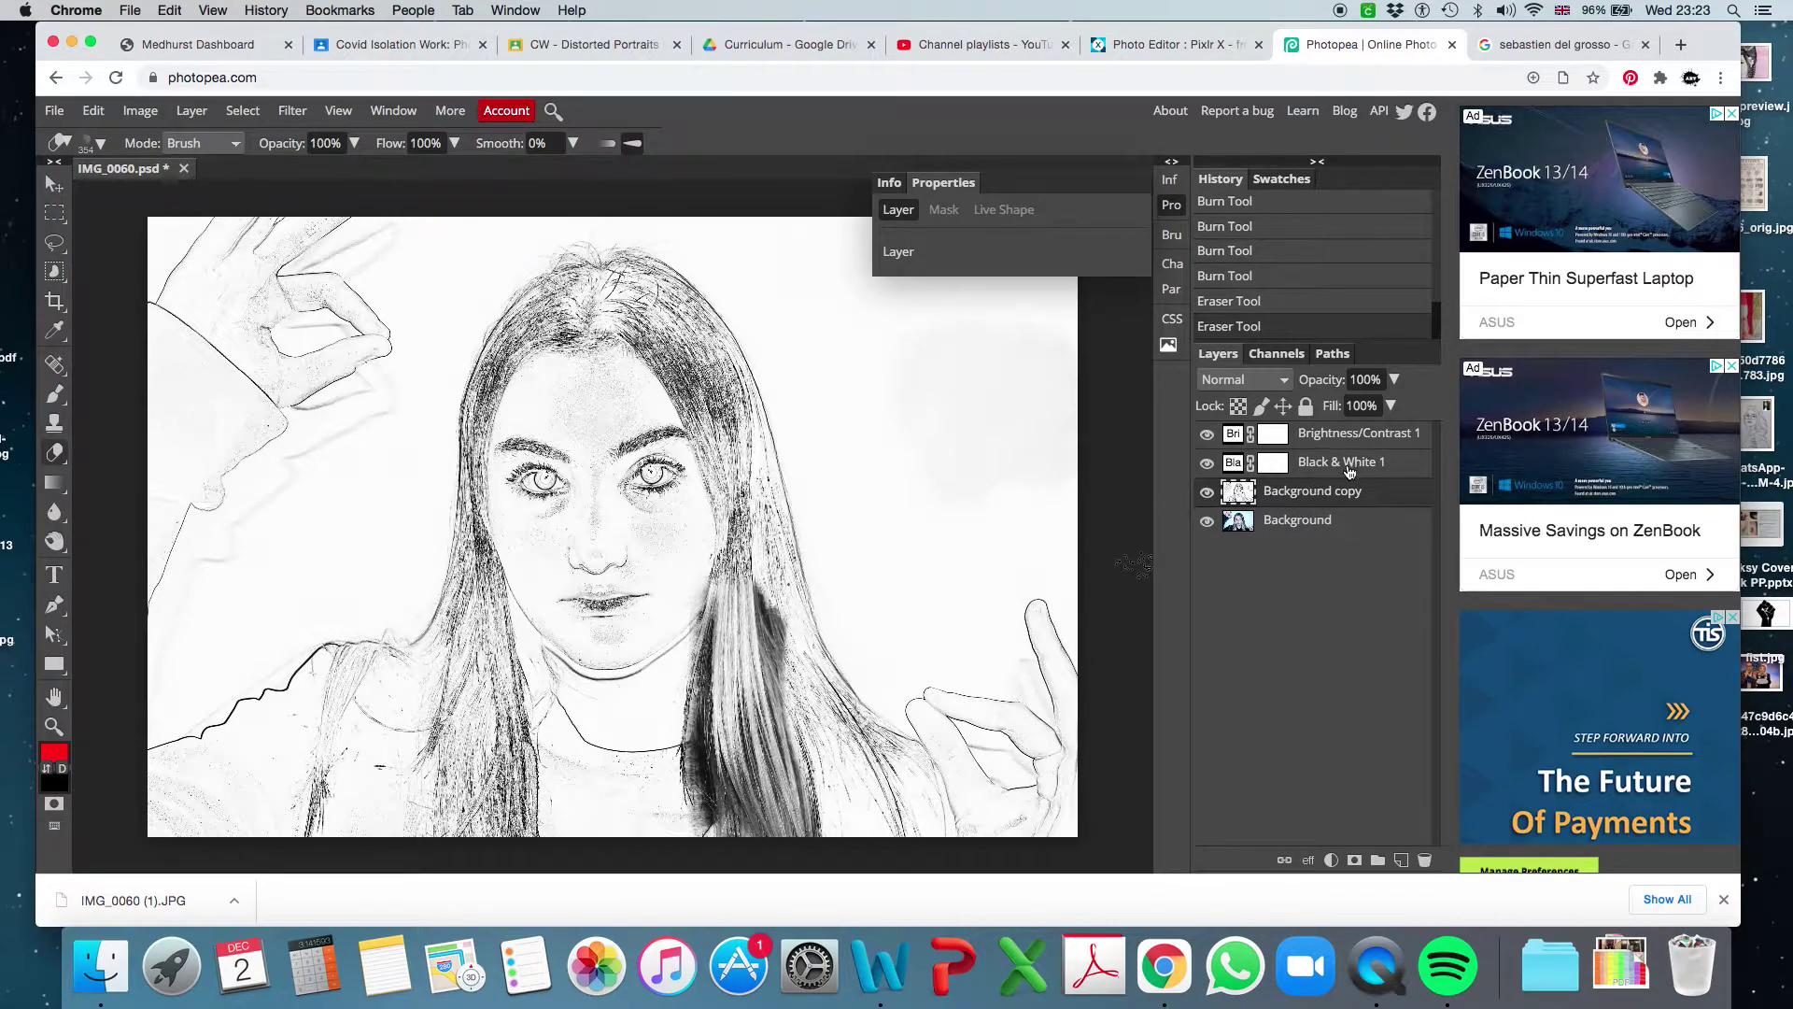
Step: Hide the Black & White 1 and Brightness/Contrast 1 layers and erase sketch beside the face
{"action": "left_click", "coordinate": [1207, 463]}
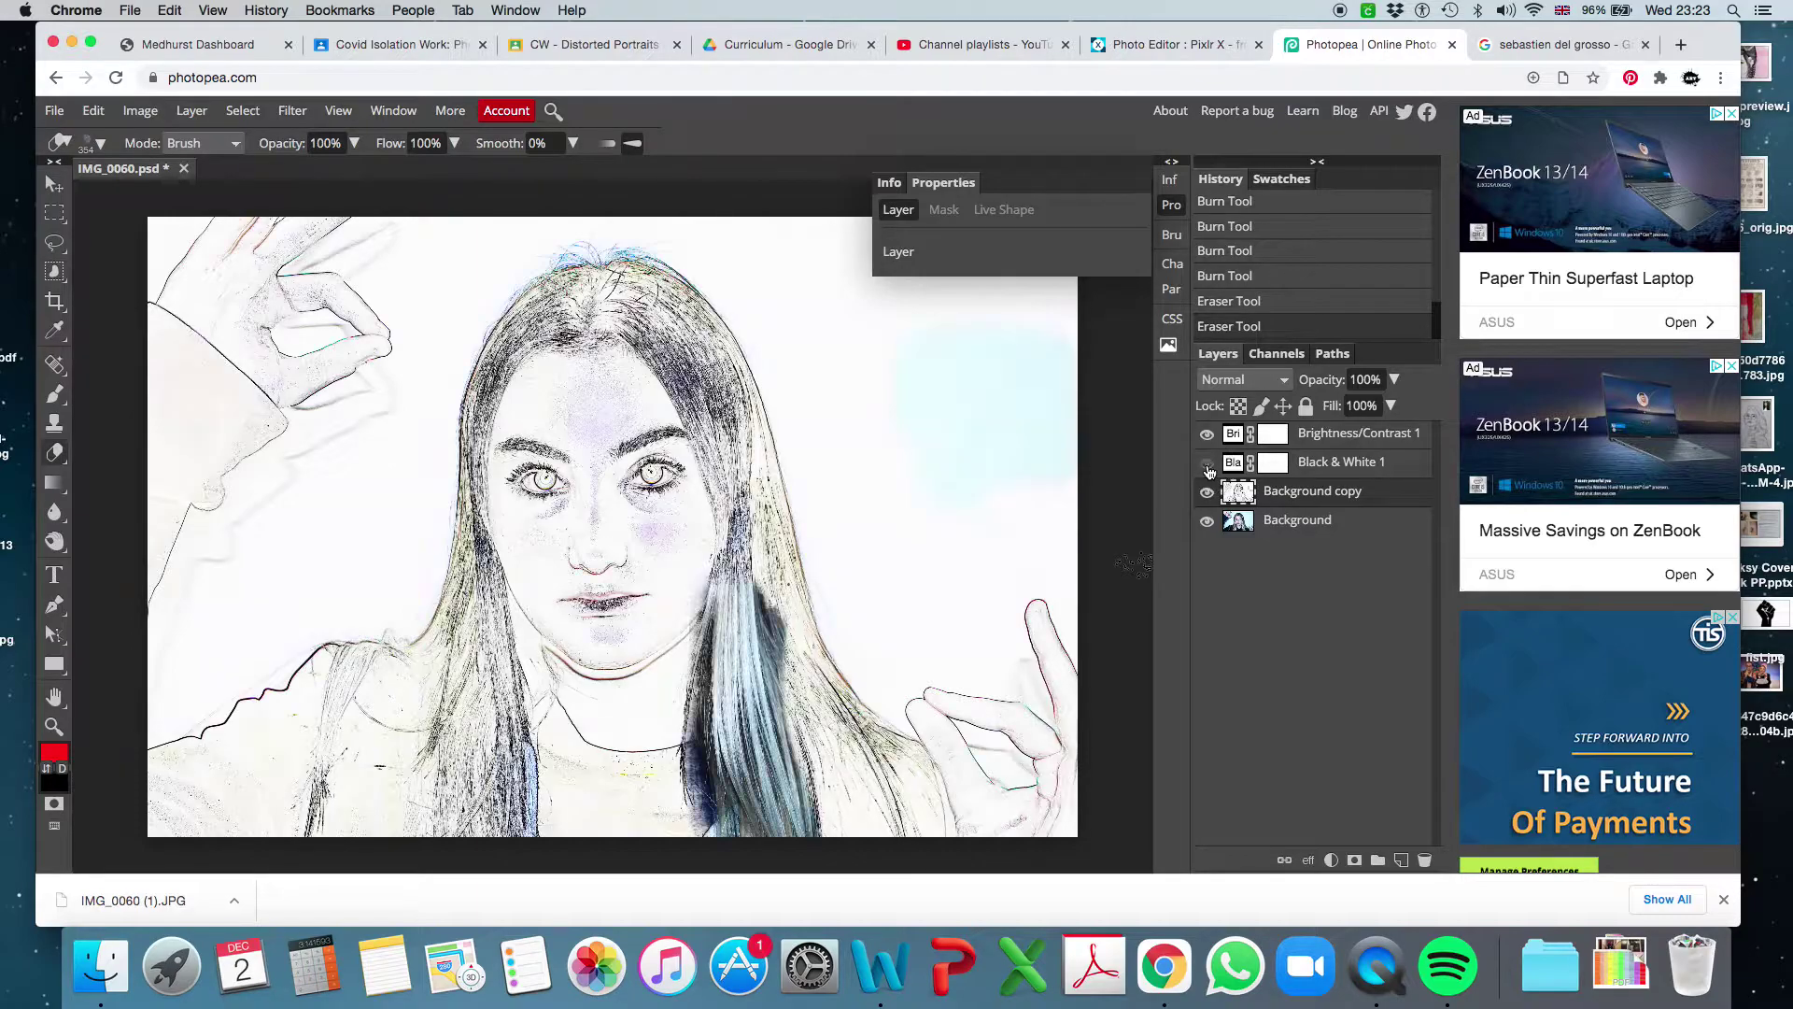
{"action": "left_click", "coordinate": [1207, 435]}
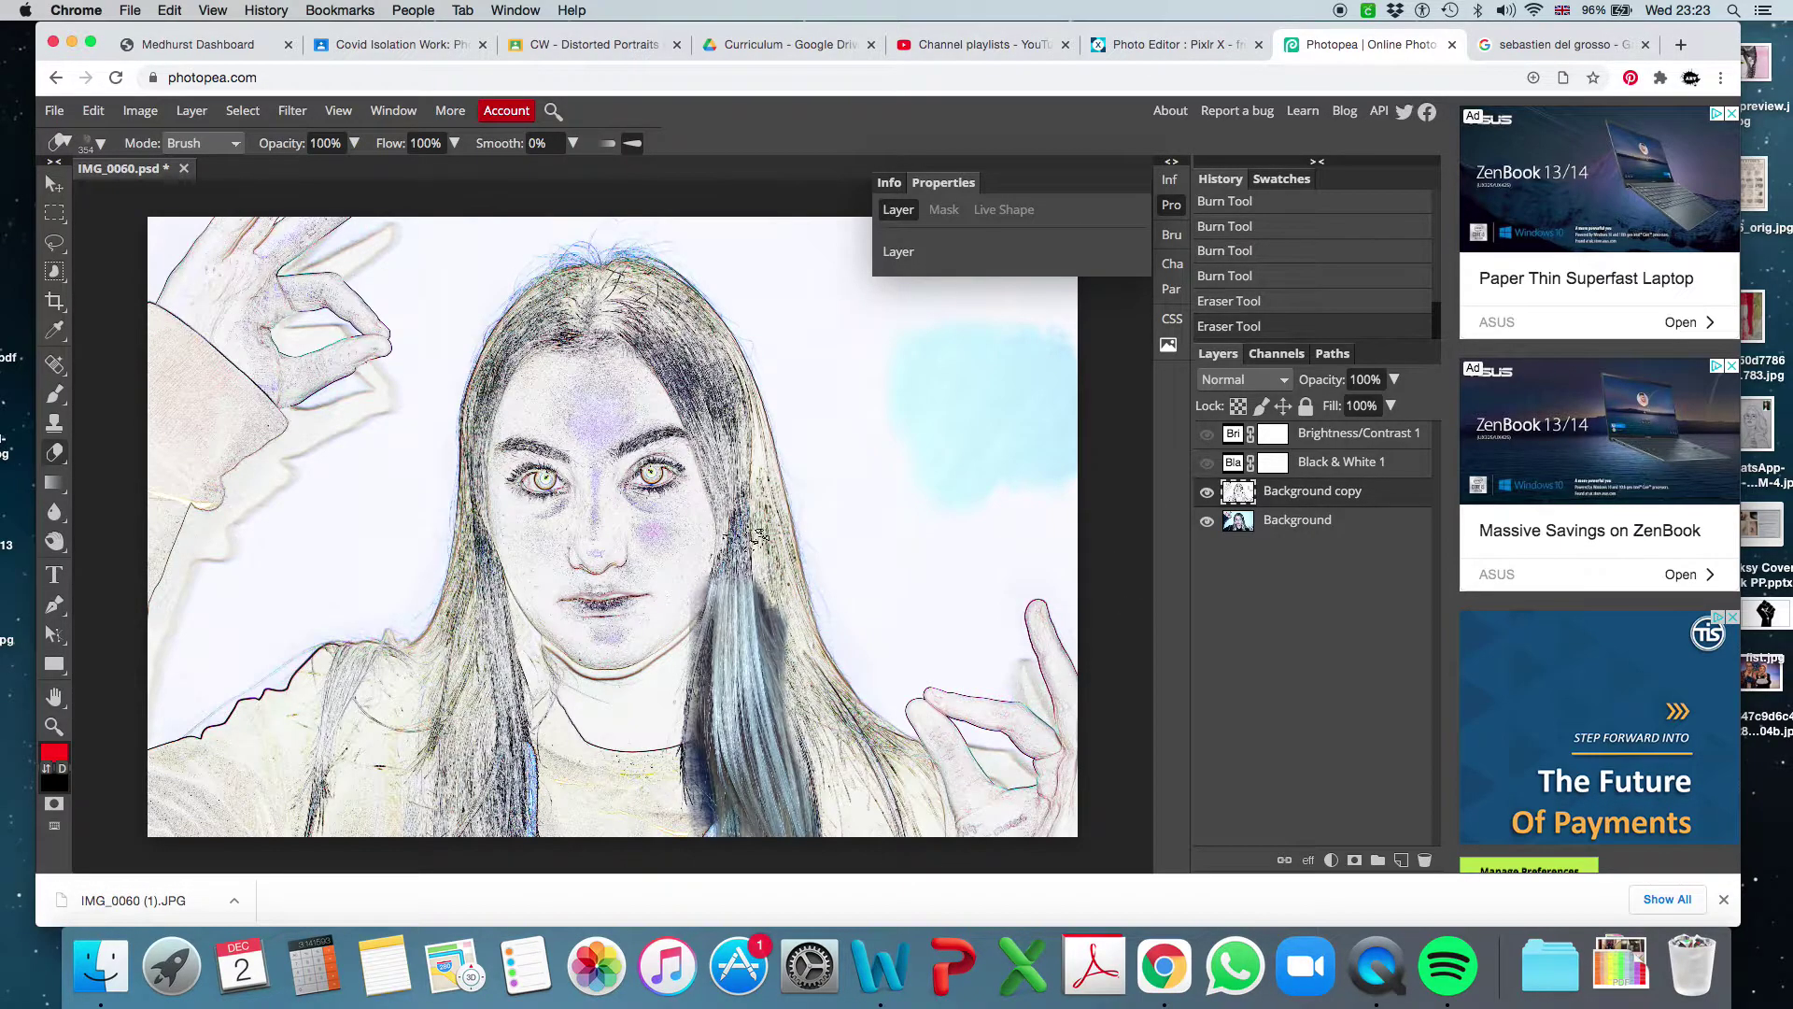
{"action": "mouse_move", "coordinate": [719, 492]}
{"action": "left_mouse_down"}
{"action": "mouse_move", "coordinate": [710, 569]}
{"action": "mouse_move", "coordinate": [693, 400]}
{"action": "left_mouse_up"}
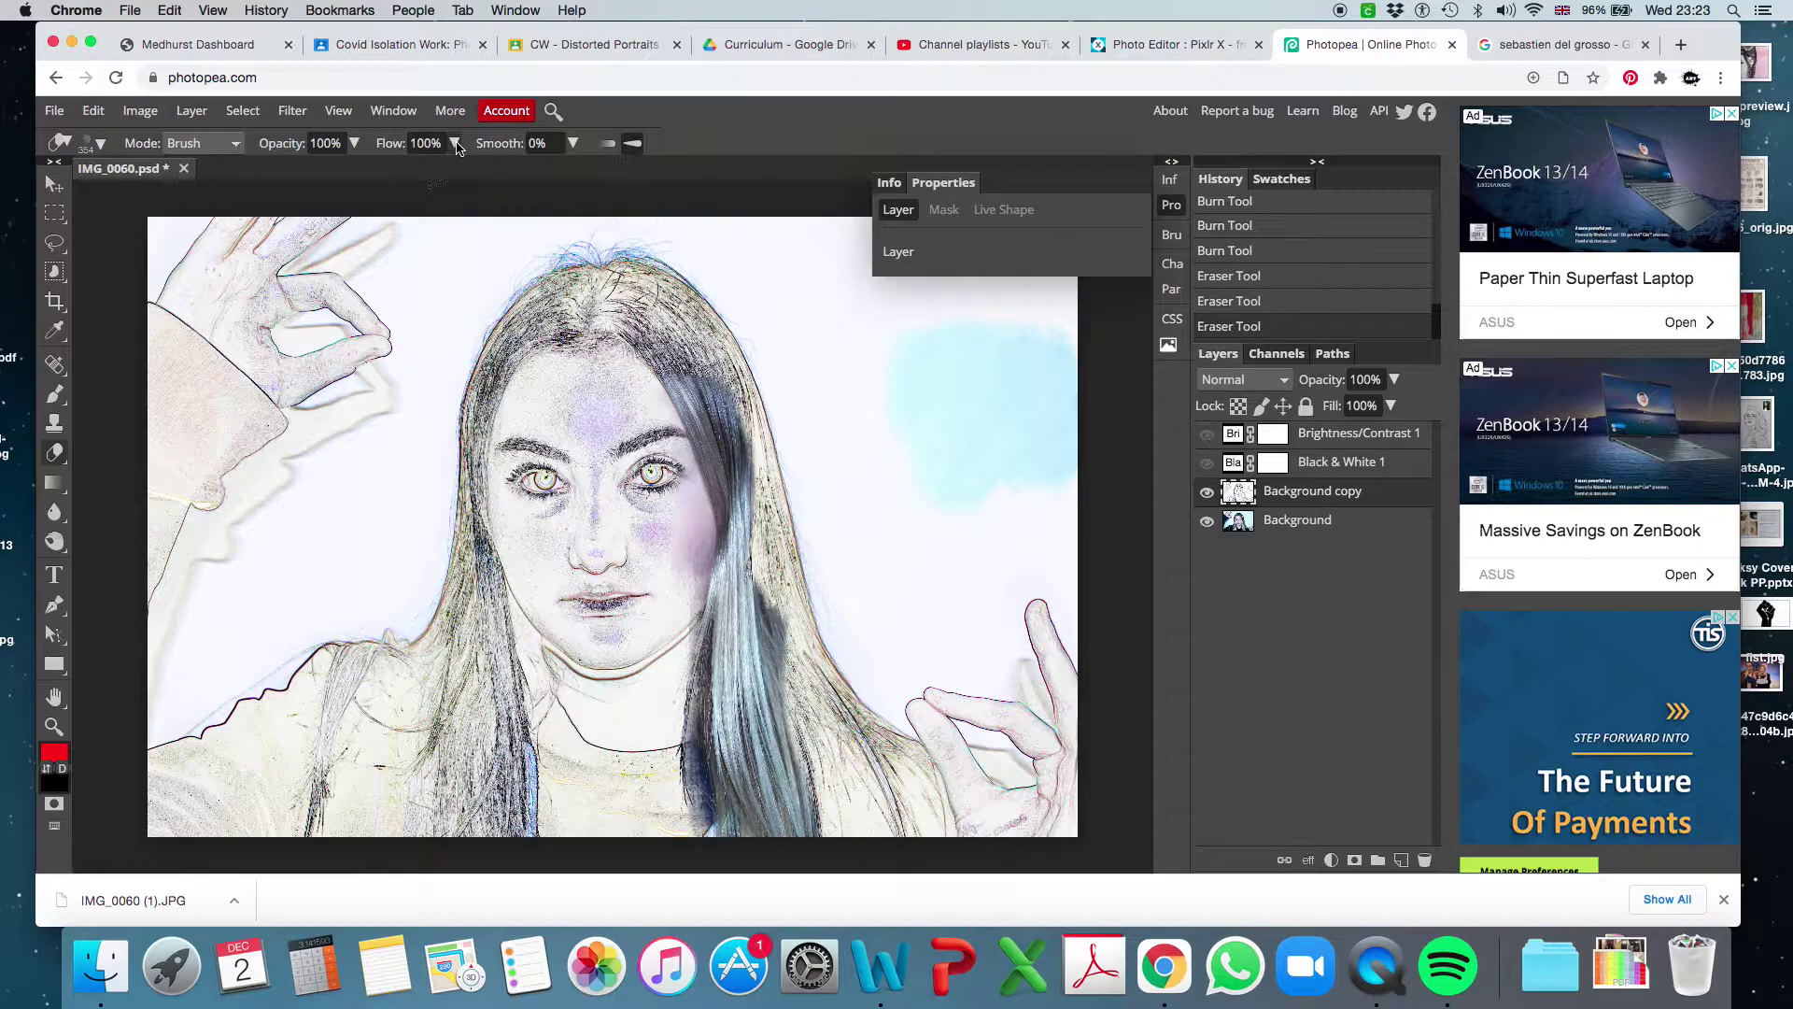
Step: Erase the sketch over the crown and right-side sky at 64% eraser opacity
{"action": "left_click", "coordinate": [455, 143]}
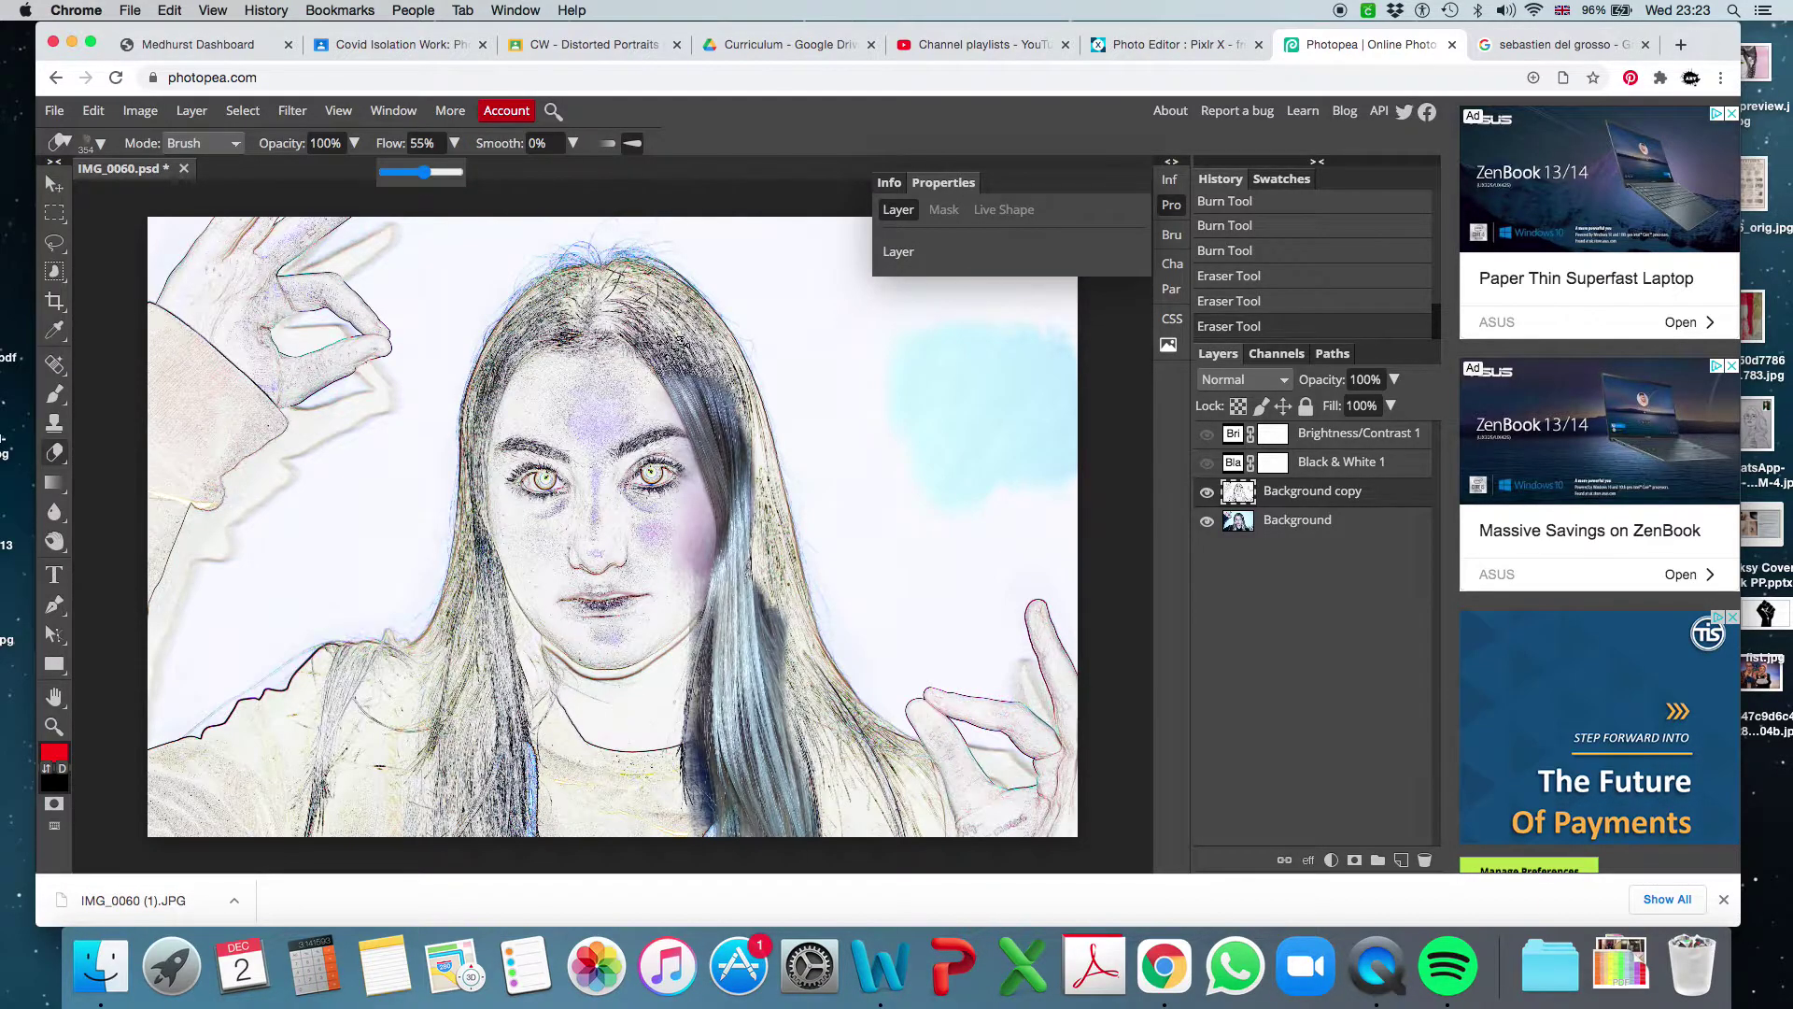
{"action": "mouse_move", "coordinate": [661, 341]}
{"action": "left_mouse_down"}
{"action": "mouse_move", "coordinate": [691, 379]}
{"action": "mouse_move", "coordinate": [645, 312]}
{"action": "mouse_move", "coordinate": [593, 313]}
{"action": "mouse_move", "coordinate": [617, 289]}
{"action": "mouse_move", "coordinate": [654, 328]}
{"action": "mouse_move", "coordinate": [644, 300]}
{"action": "left_mouse_up"}
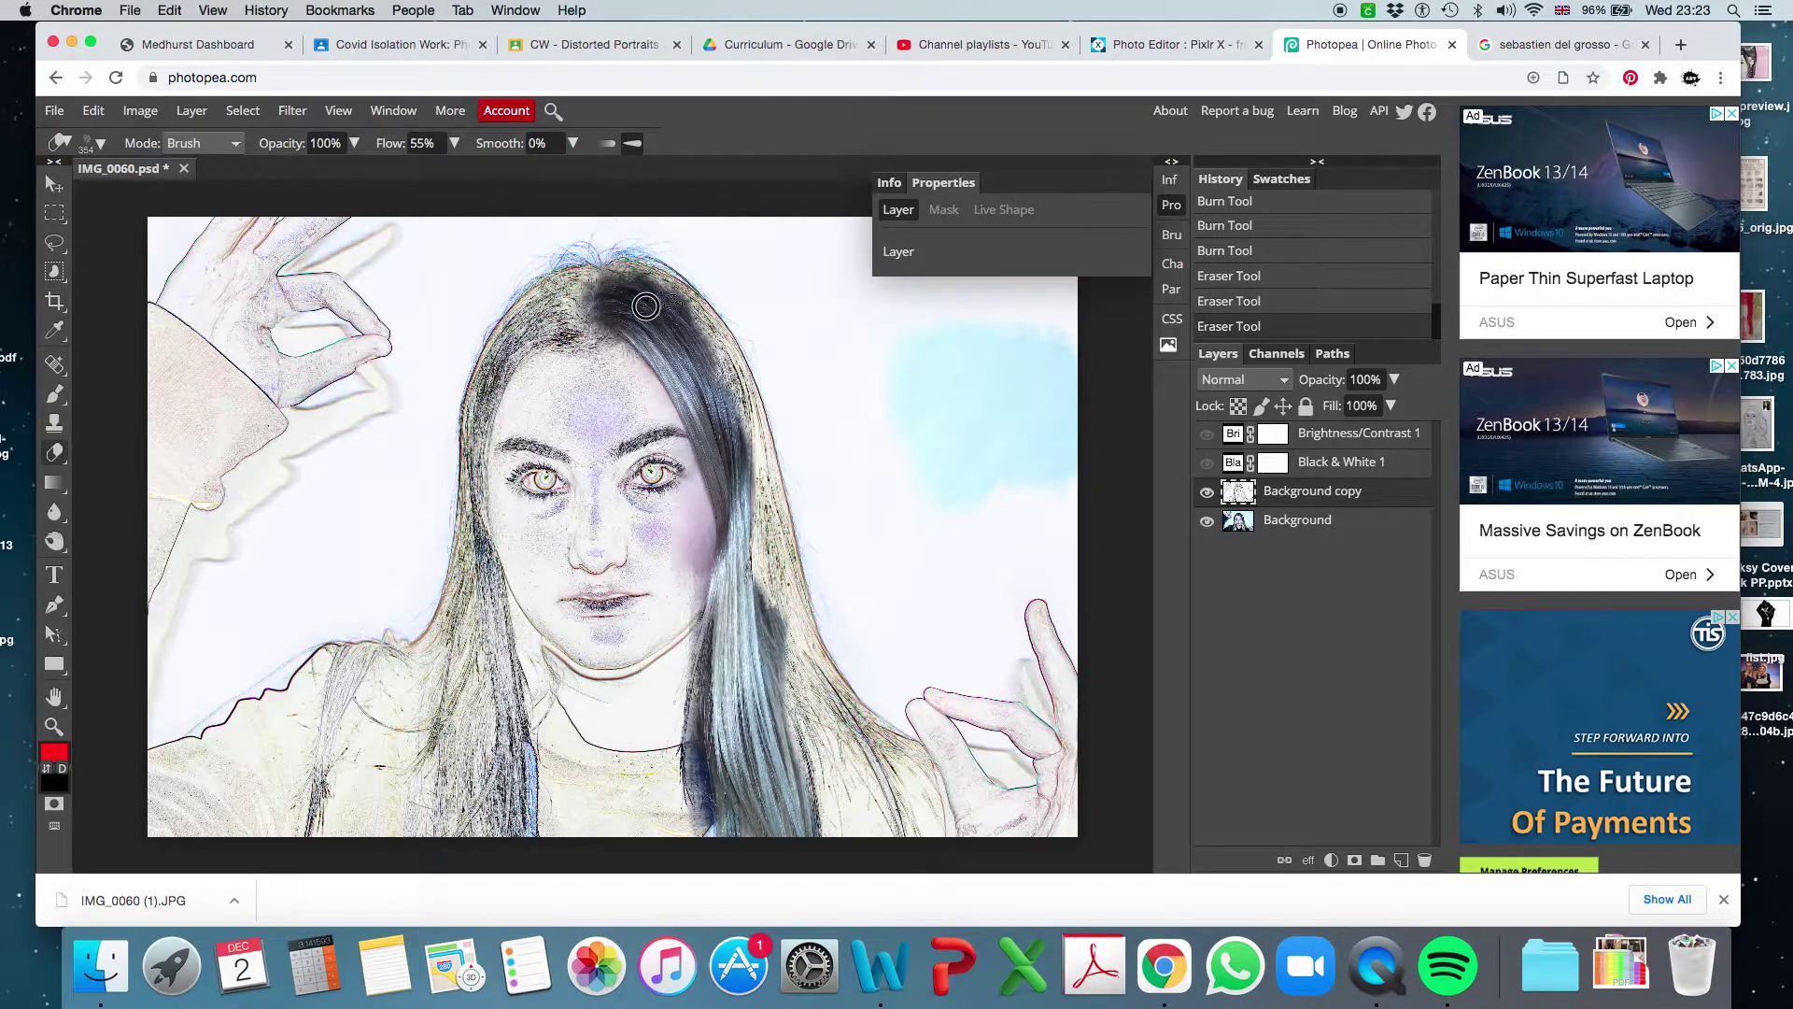
{"action": "left_click", "coordinate": [356, 144]}
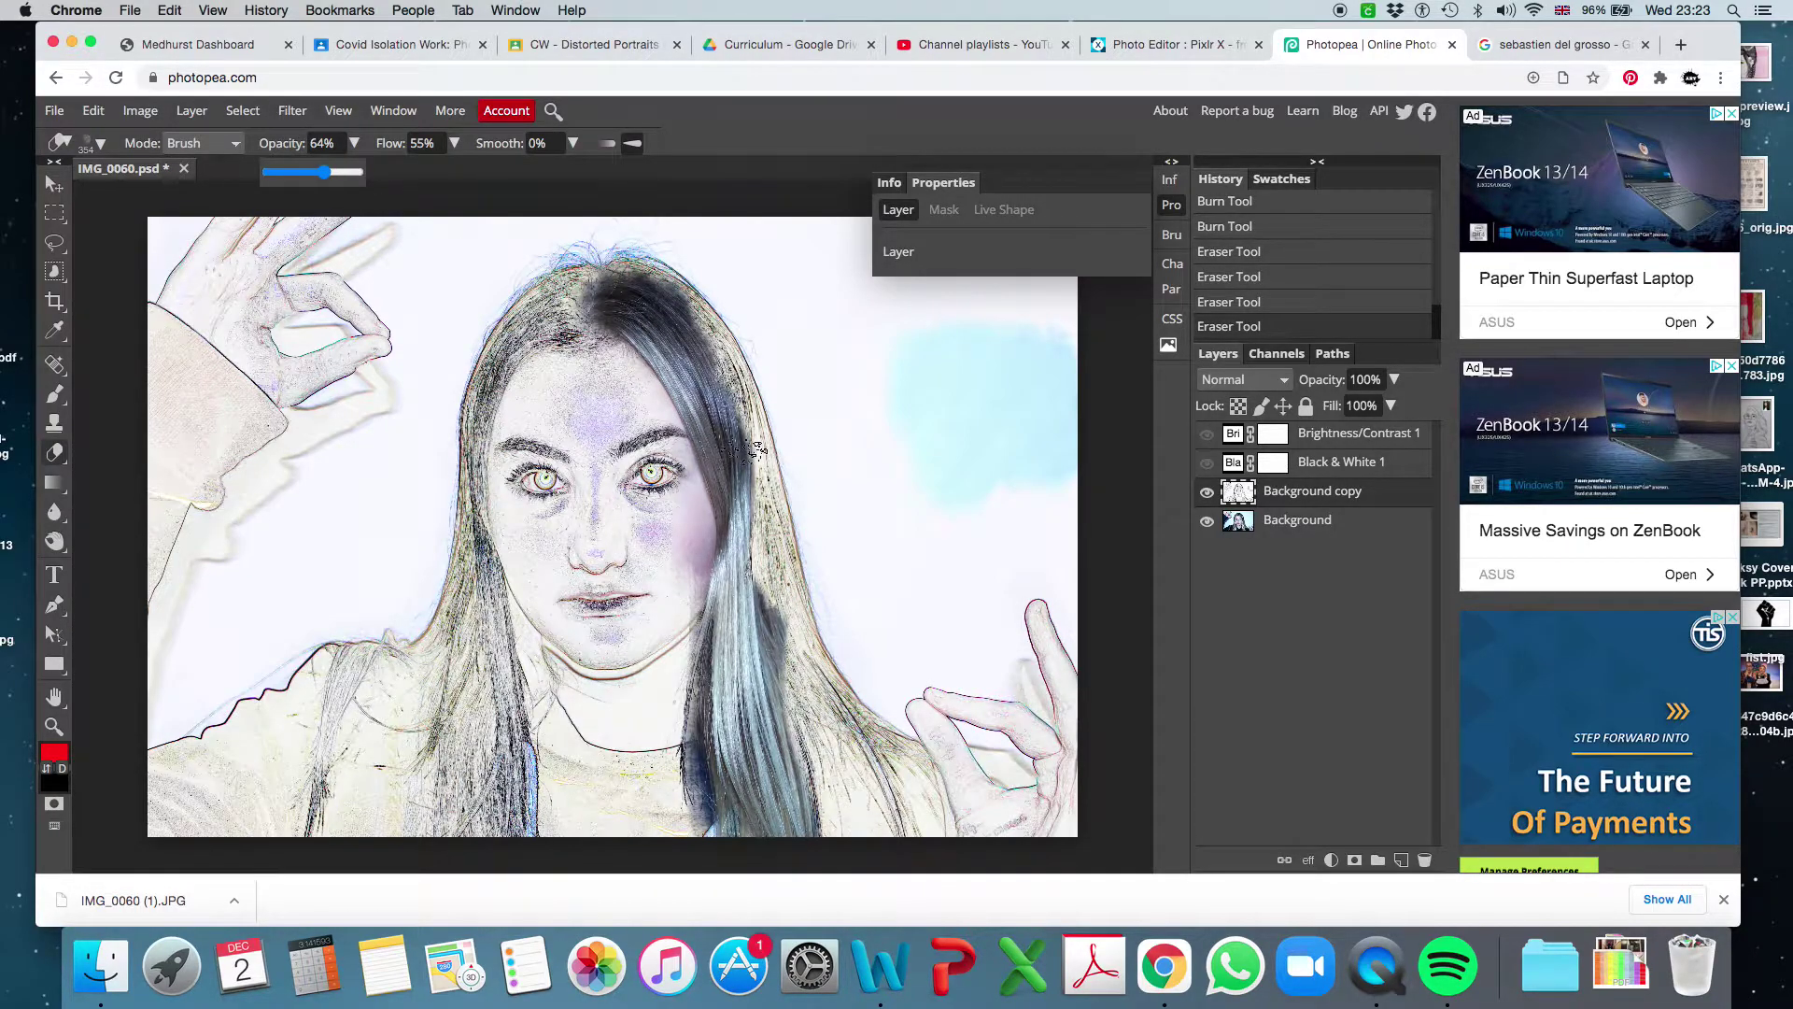
{"action": "left_click", "coordinate": [820, 428]}
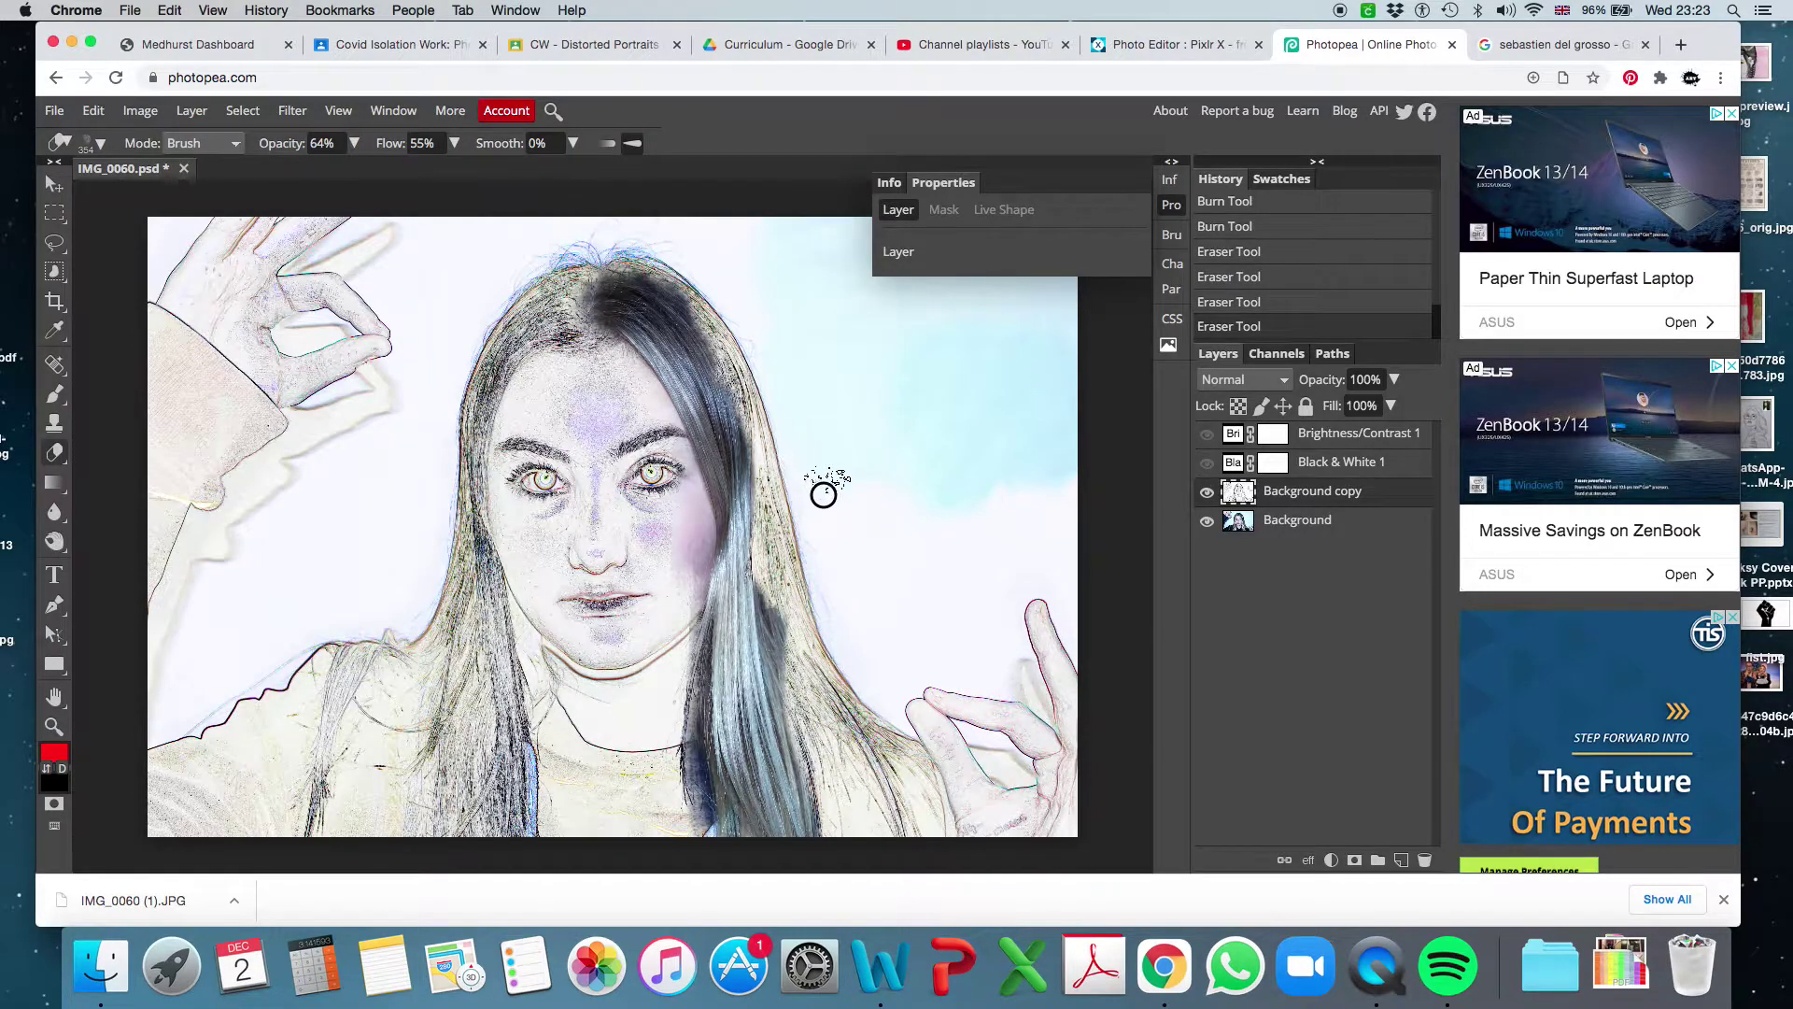
{"action": "left_click_drag", "start_coordinate": [860, 595], "coordinate": [887, 609]}
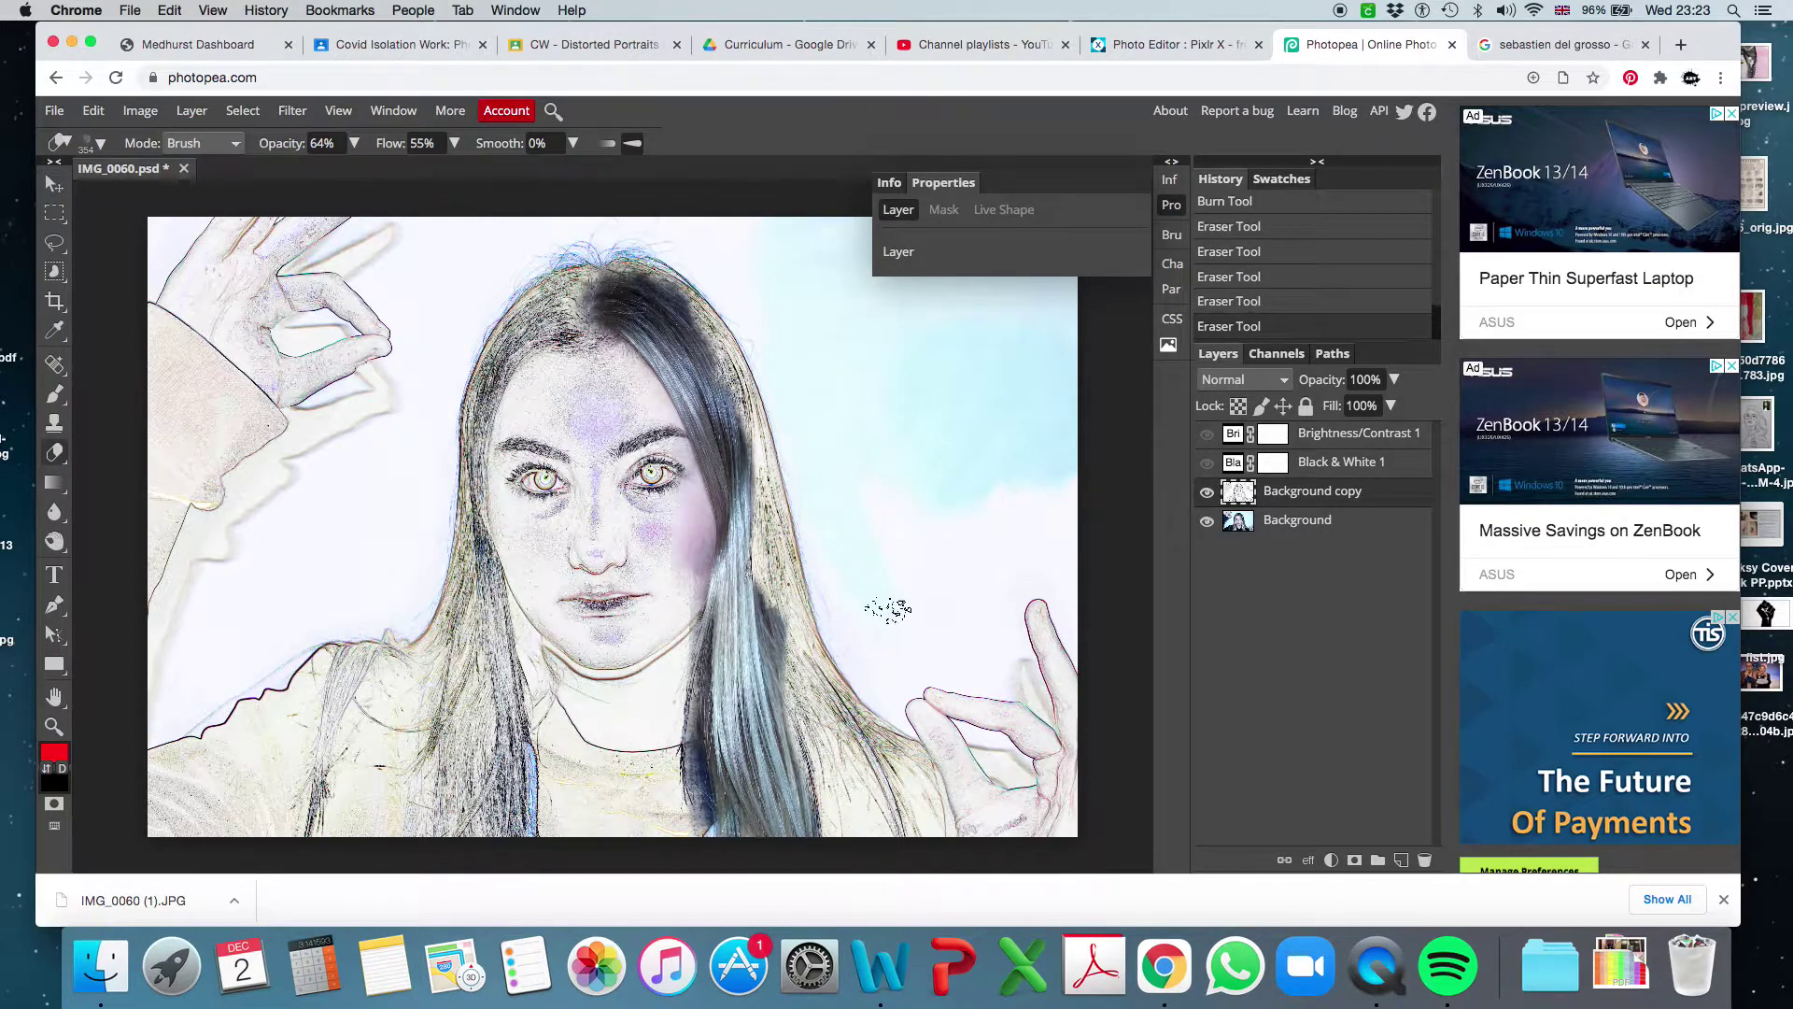
{"action": "left_click", "coordinate": [1503, 45]}
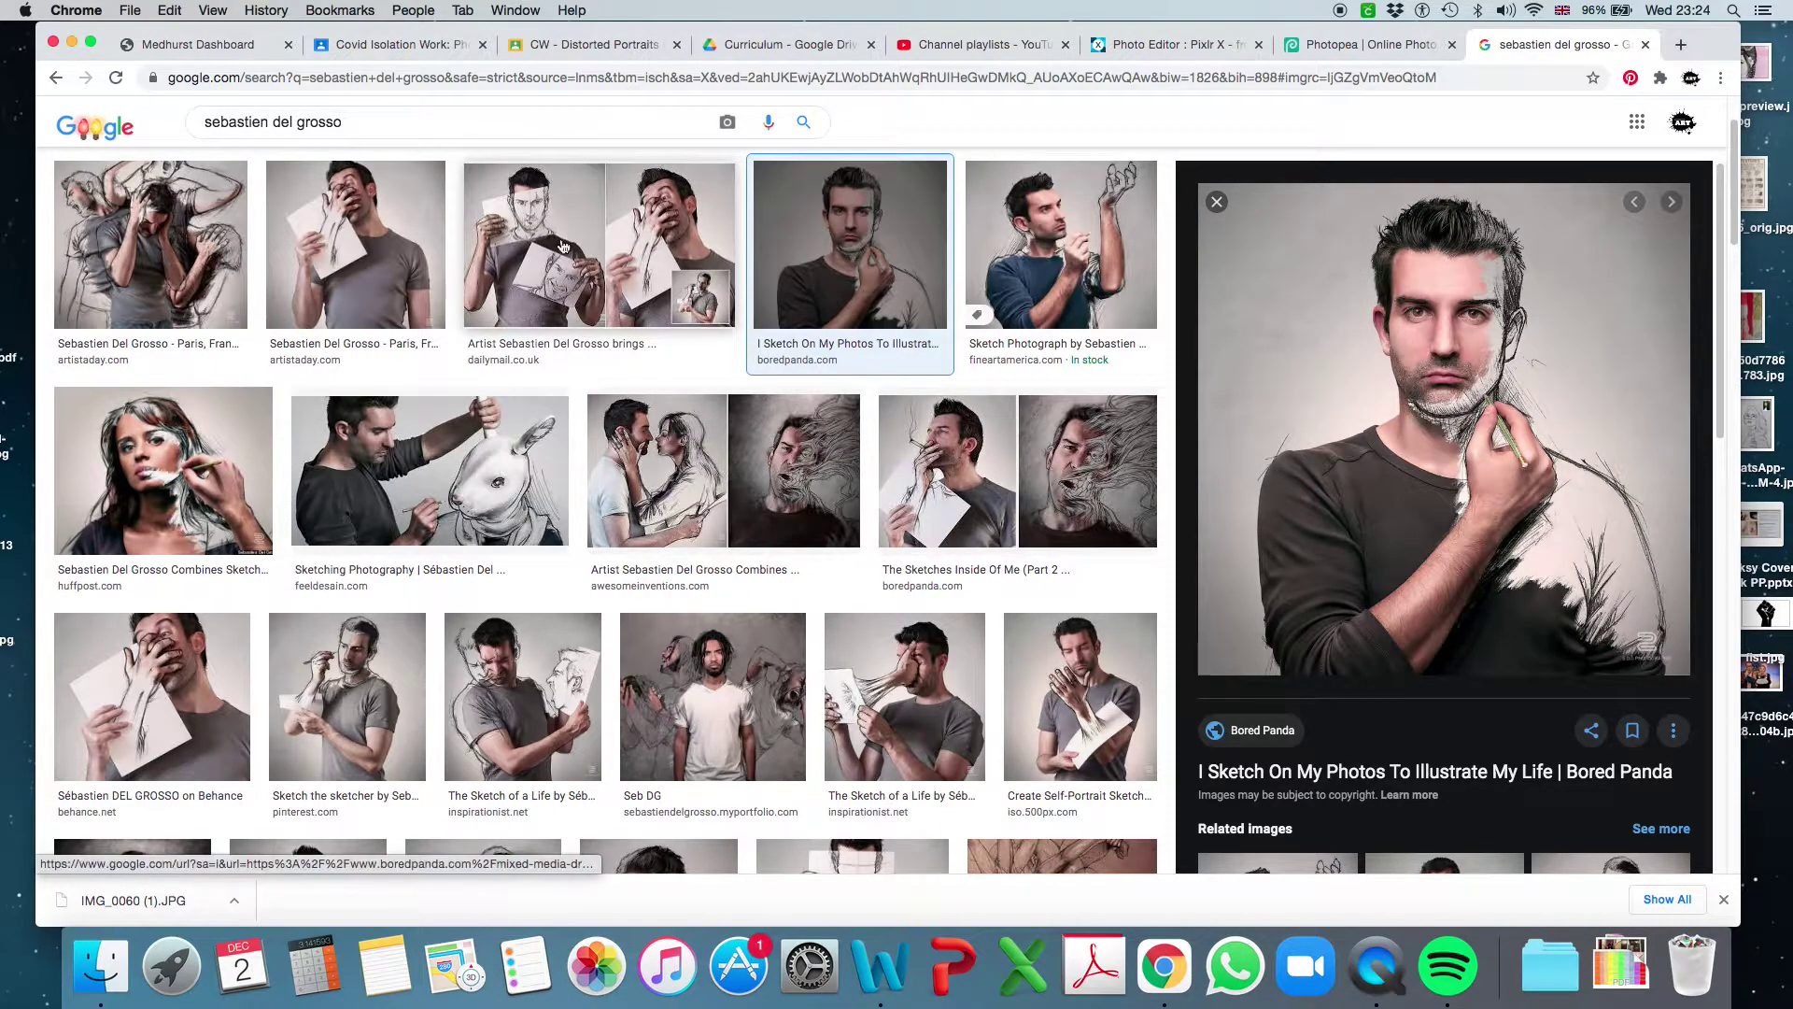
{"action": "left_click", "coordinate": [381, 229]}
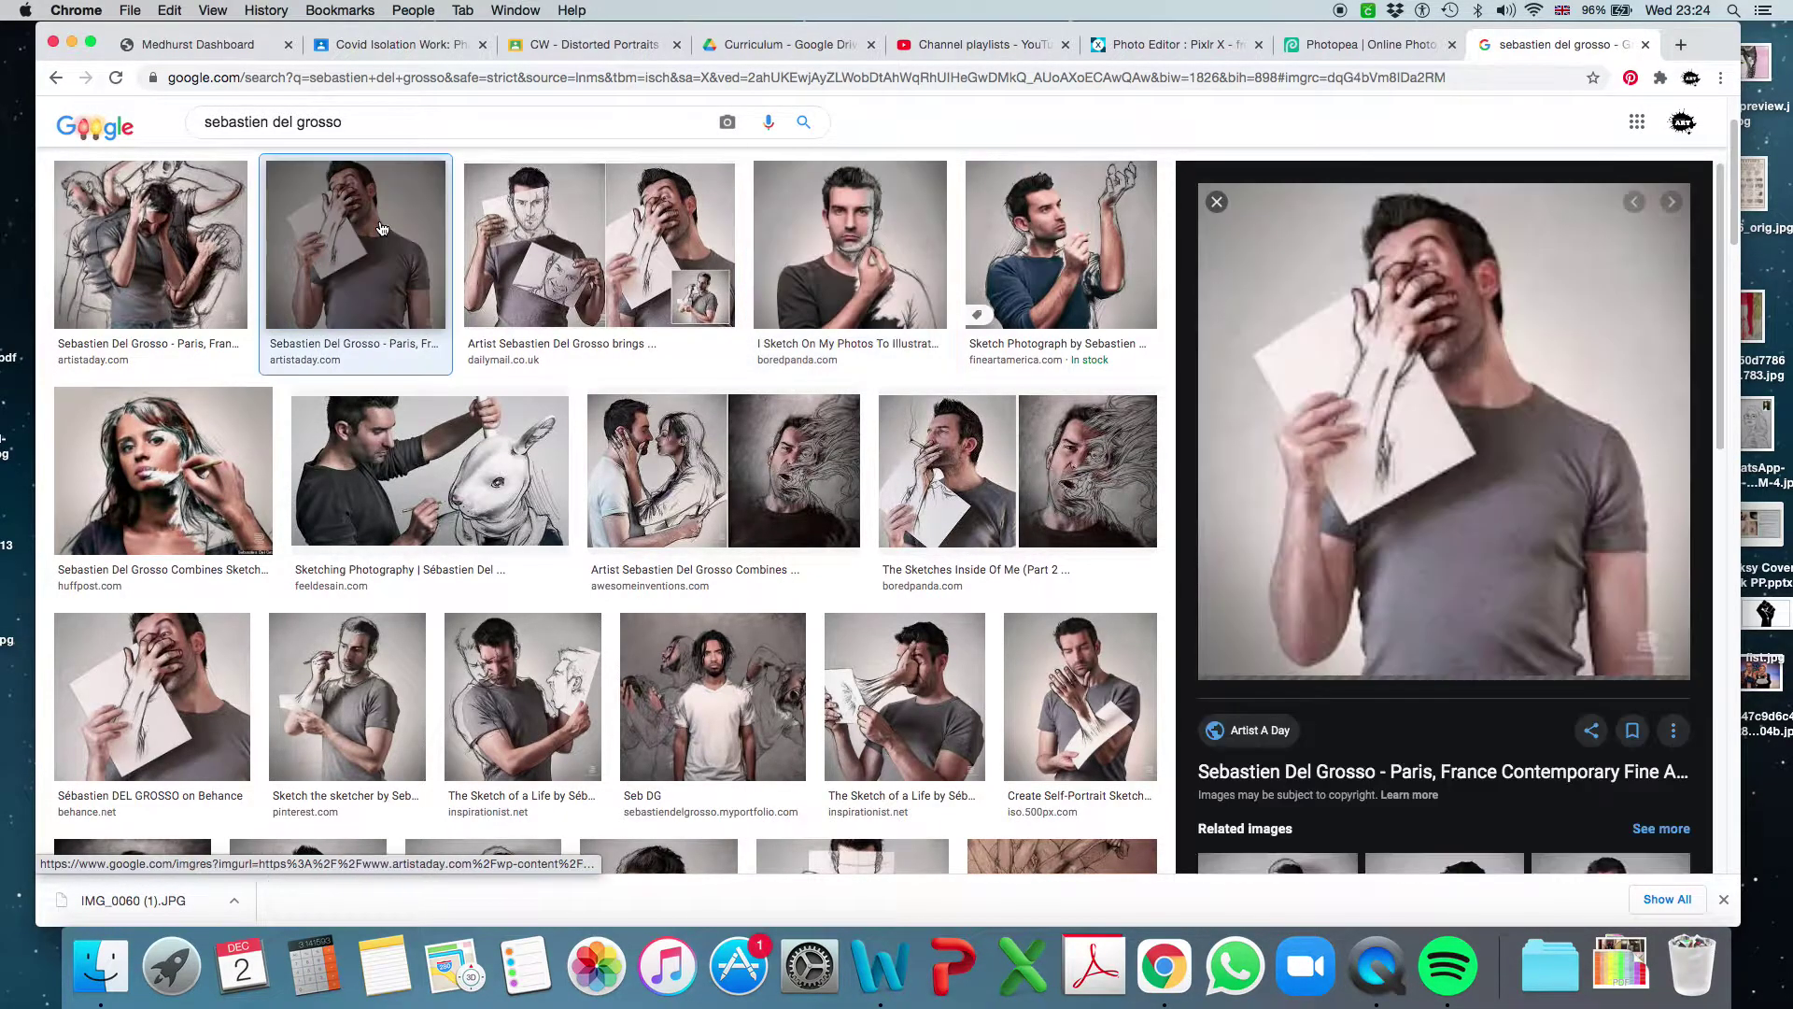
{"action": "left_click", "coordinate": [1334, 47]}
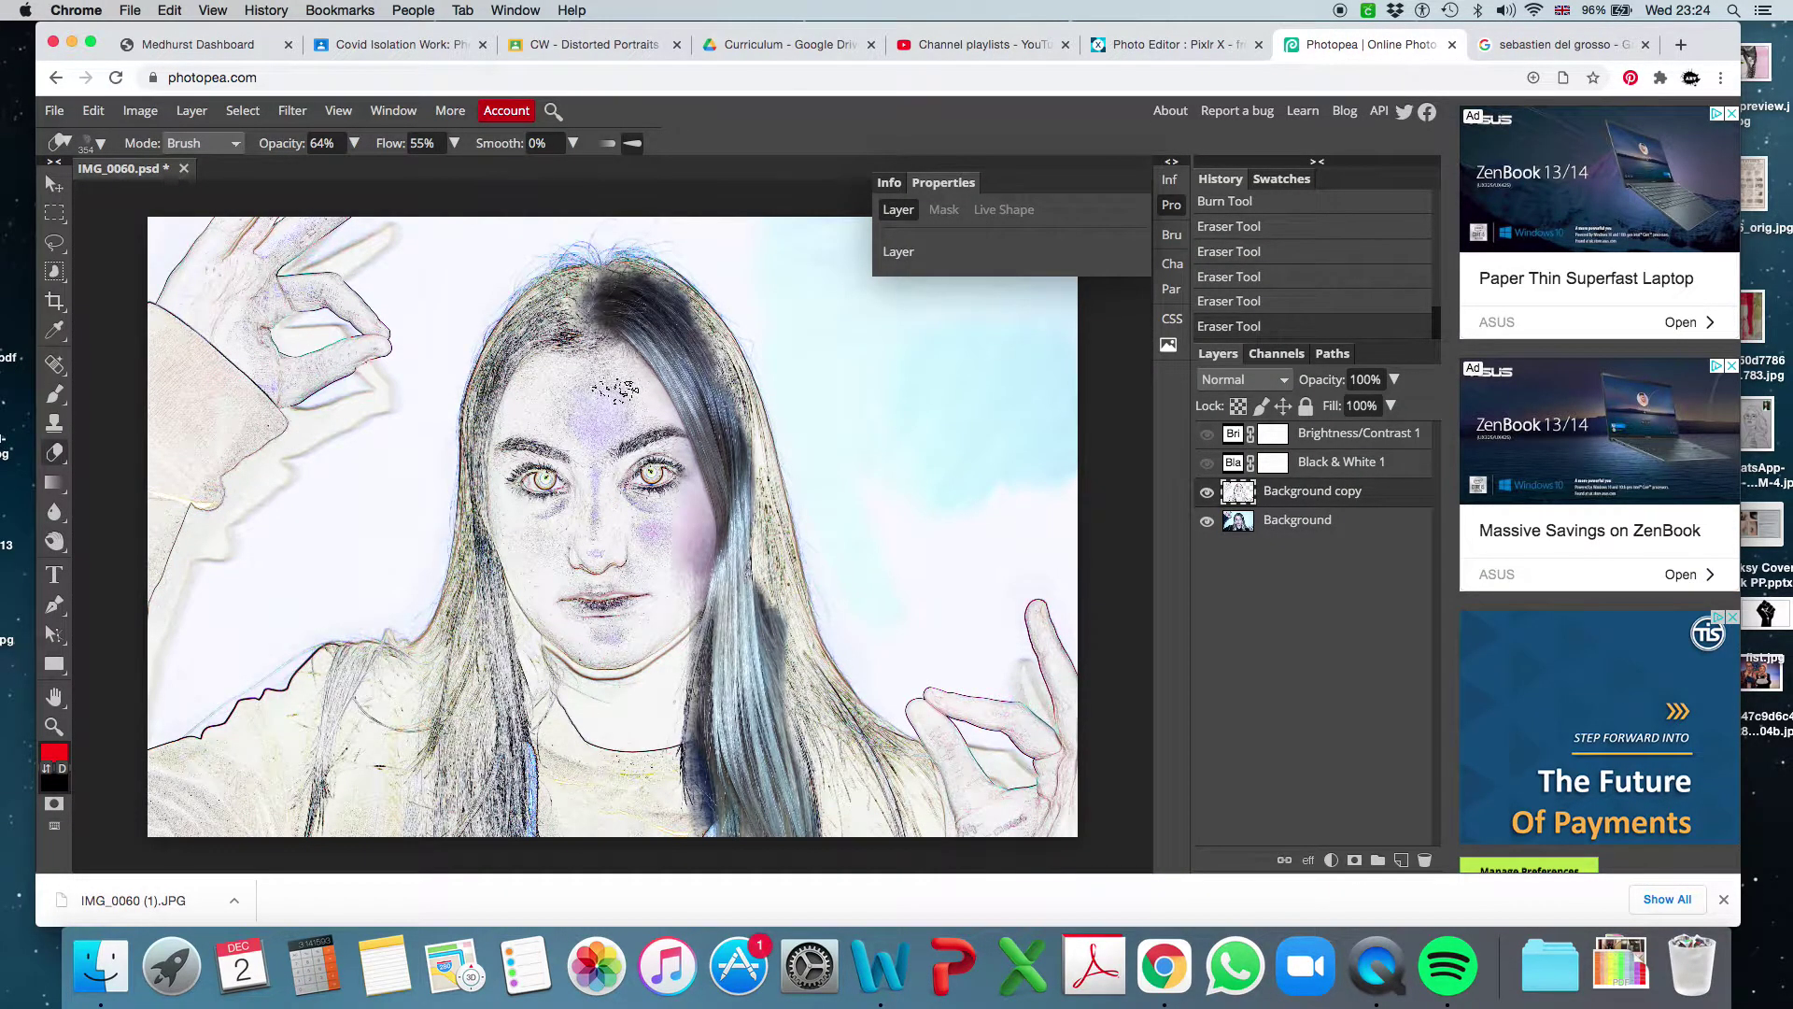
Step: Erase the sketch over the right eye, the cheek and the hair right of the face
{"action": "mouse_move", "coordinate": [612, 387]}
{"action": "left_mouse_down"}
{"action": "mouse_move", "coordinate": [598, 424]}
{"action": "mouse_move", "coordinate": [616, 558]}
{"action": "mouse_move", "coordinate": [646, 435]}
{"action": "mouse_move", "coordinate": [650, 509]}
{"action": "mouse_move", "coordinate": [634, 408]}
{"action": "mouse_move", "coordinate": [615, 372]}
{"action": "mouse_move", "coordinate": [593, 389]}
{"action": "mouse_move", "coordinate": [571, 332]}
{"action": "mouse_move", "coordinate": [535, 398]}
{"action": "mouse_move", "coordinate": [586, 479]}
{"action": "mouse_move", "coordinate": [583, 596]}
{"action": "mouse_move", "coordinate": [605, 622]}
{"action": "mouse_move", "coordinate": [639, 611]}
{"action": "mouse_move", "coordinate": [653, 565]}
{"action": "mouse_move", "coordinate": [589, 629]}
{"action": "mouse_move", "coordinate": [606, 569]}
{"action": "mouse_move", "coordinate": [619, 611]}
{"action": "mouse_move", "coordinate": [658, 602]}
{"action": "mouse_move", "coordinate": [678, 563]}
{"action": "mouse_move", "coordinate": [601, 656]}
{"action": "mouse_move", "coordinate": [635, 651]}
{"action": "mouse_move", "coordinate": [667, 613]}
{"action": "mouse_move", "coordinate": [672, 667]}
{"action": "mouse_move", "coordinate": [626, 677]}
{"action": "mouse_move", "coordinate": [611, 657]}
{"action": "mouse_move", "coordinate": [563, 687]}
{"action": "mouse_move", "coordinate": [603, 817]}
{"action": "mouse_move", "coordinate": [626, 775]}
{"action": "mouse_move", "coordinate": [646, 844]}
{"action": "mouse_move", "coordinate": [653, 780]}
{"action": "mouse_move", "coordinate": [630, 843]}
{"action": "mouse_move", "coordinate": [677, 801]}
{"action": "mouse_move", "coordinate": [715, 831]}
{"action": "mouse_move", "coordinate": [684, 698]}
{"action": "mouse_move", "coordinate": [666, 750]}
{"action": "mouse_move", "coordinate": [658, 696]}
{"action": "mouse_move", "coordinate": [607, 707]}
{"action": "left_mouse_up"}
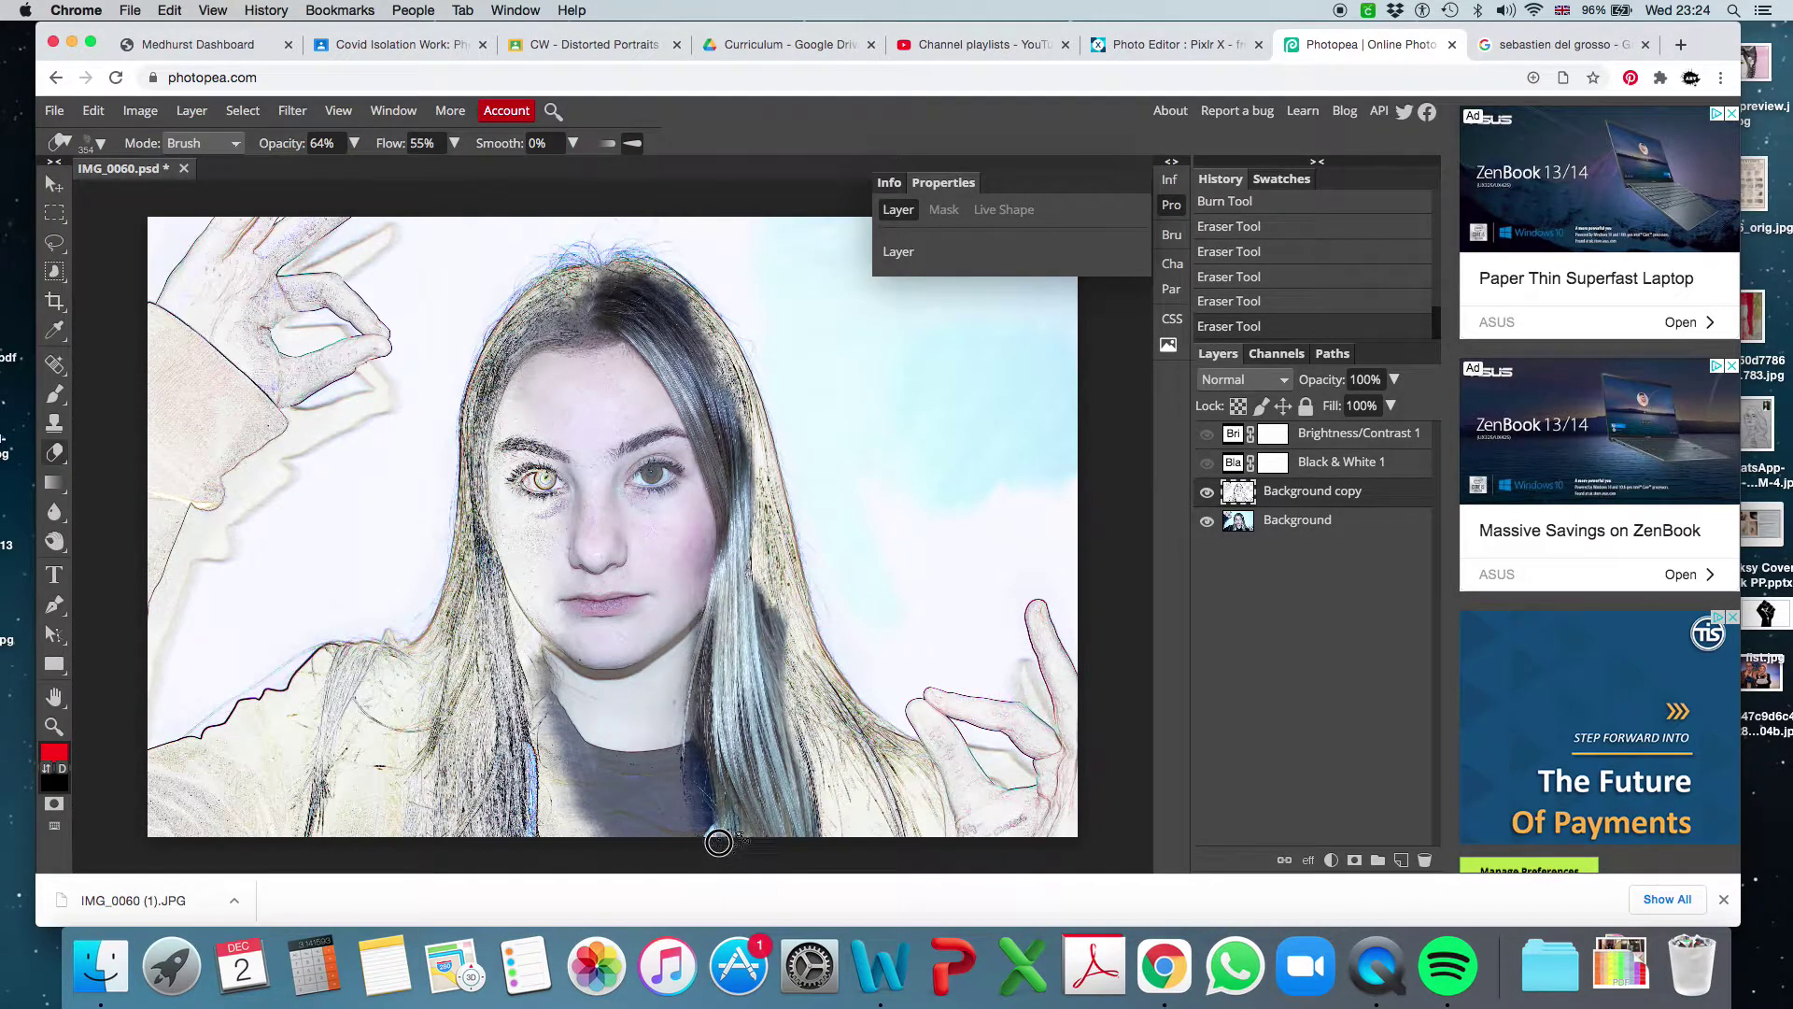
{"action": "left_click_drag", "start_coordinate": [695, 671], "coordinate": [697, 668]}
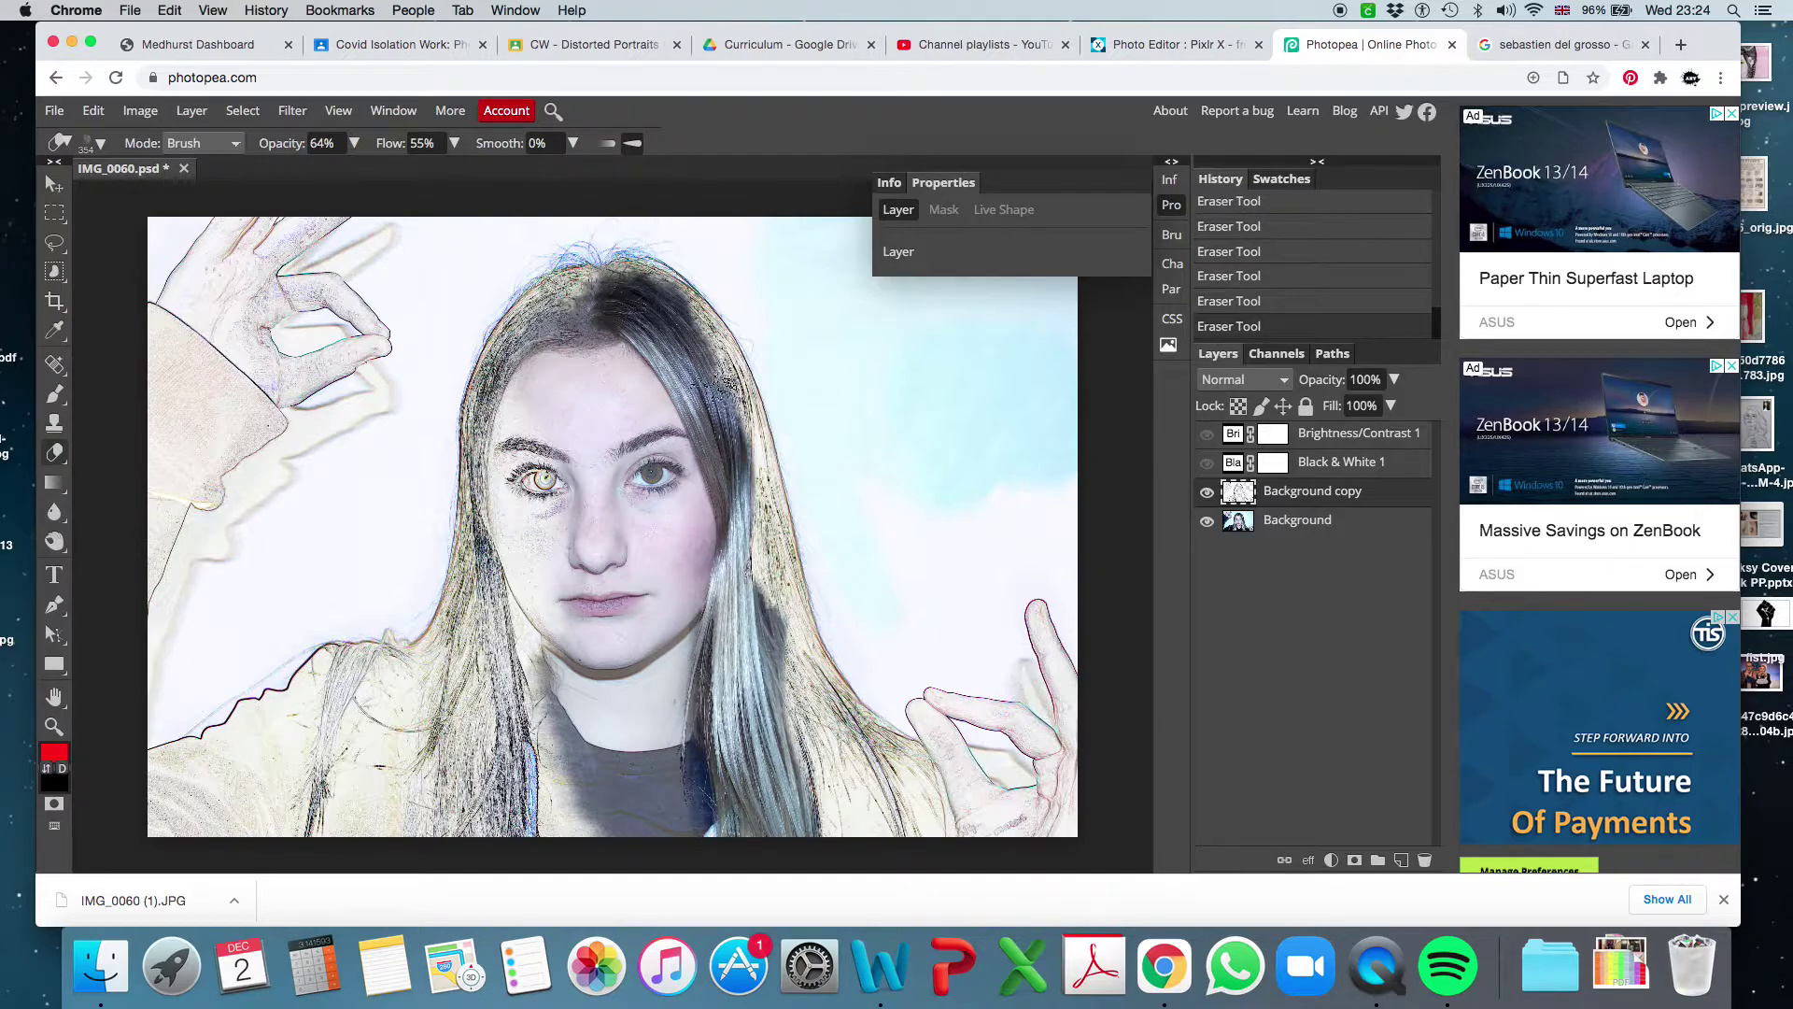
{"action": "left_click_drag", "start_coordinate": [669, 330], "coordinate": [768, 628]}
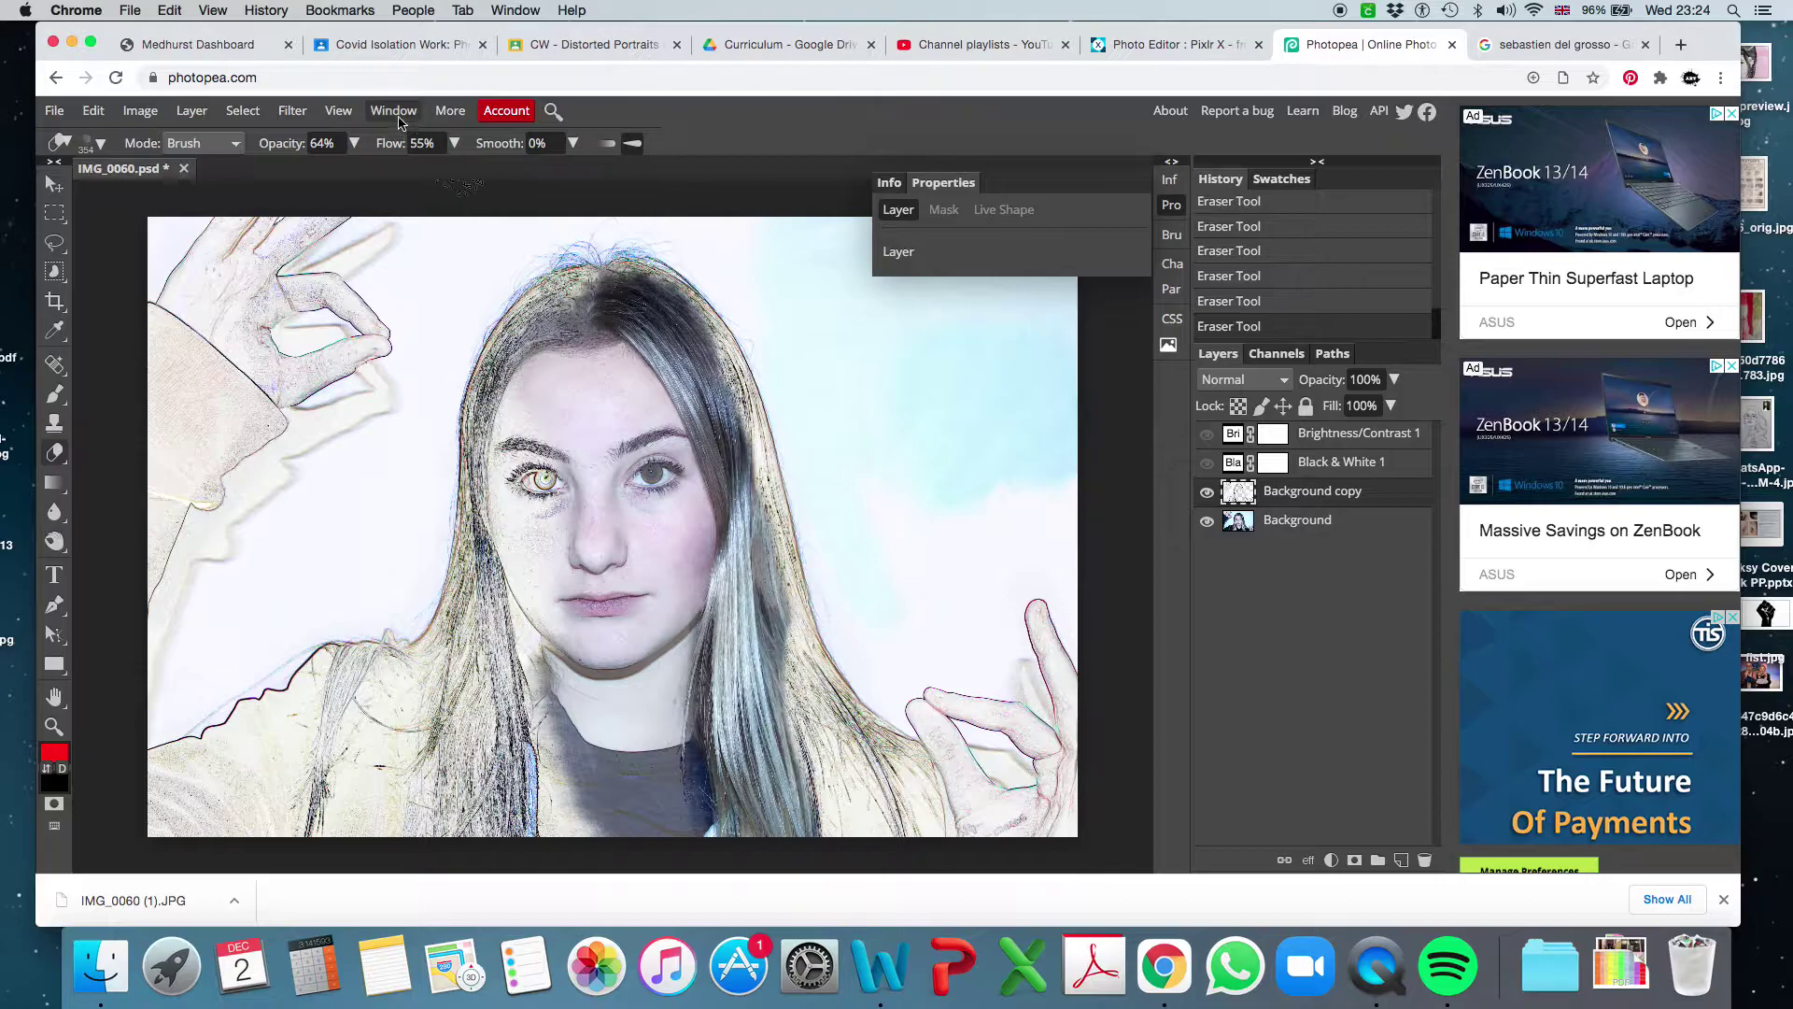
Step: At 51% eraser opacity, erase the right-hand hair and nearby background, then view the Google Images references
{"action": "left_click", "coordinate": [354, 145]}
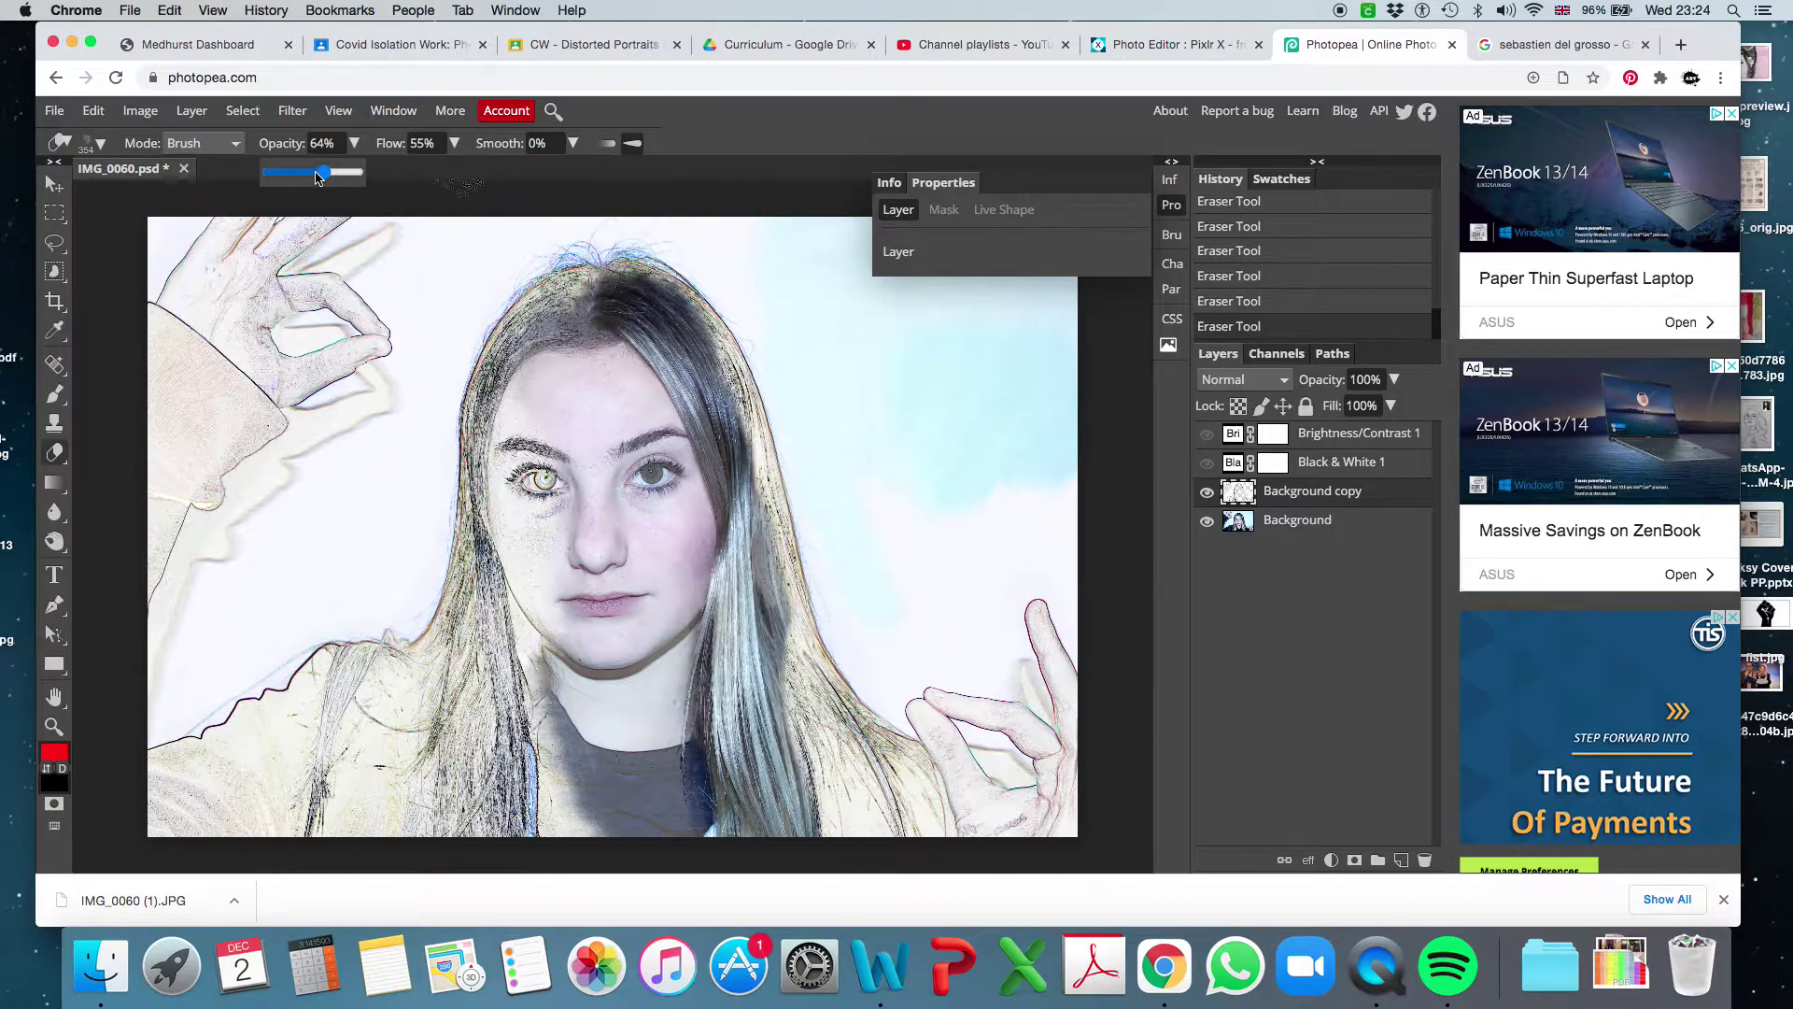
{"action": "mouse_move", "coordinate": [761, 467]}
{"action": "left_mouse_down"}
{"action": "mouse_move", "coordinate": [621, 303]}
{"action": "mouse_move", "coordinate": [645, 327]}
{"action": "left_mouse_up"}
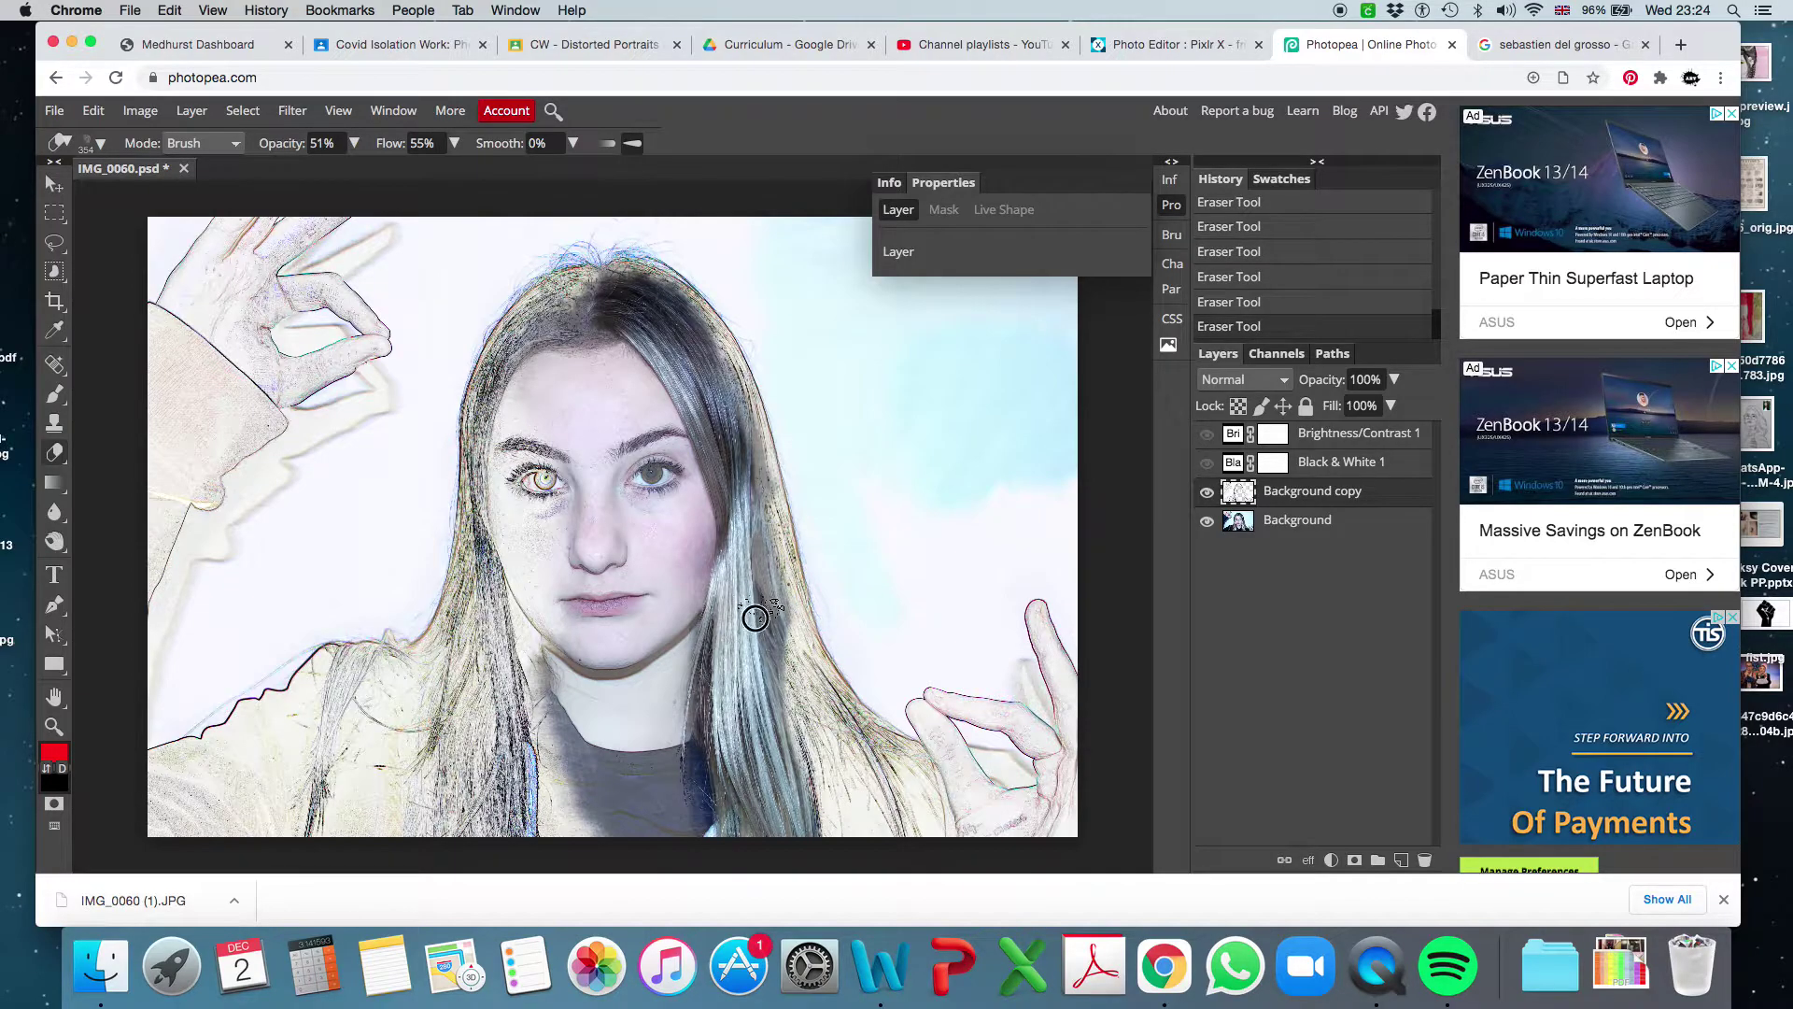
{"action": "mouse_move", "coordinate": [755, 617]}
{"action": "left_mouse_down"}
{"action": "mouse_move", "coordinate": [866, 836]}
{"action": "mouse_move", "coordinate": [853, 843]}
{"action": "mouse_move", "coordinate": [813, 766]}
{"action": "mouse_move", "coordinate": [809, 789]}
{"action": "mouse_move", "coordinate": [782, 711]}
{"action": "mouse_move", "coordinate": [825, 818]}
{"action": "mouse_move", "coordinate": [854, 768]}
{"action": "mouse_move", "coordinate": [898, 834]}
{"action": "mouse_move", "coordinate": [791, 715]}
{"action": "mouse_move", "coordinate": [841, 829]}
{"action": "left_mouse_up"}
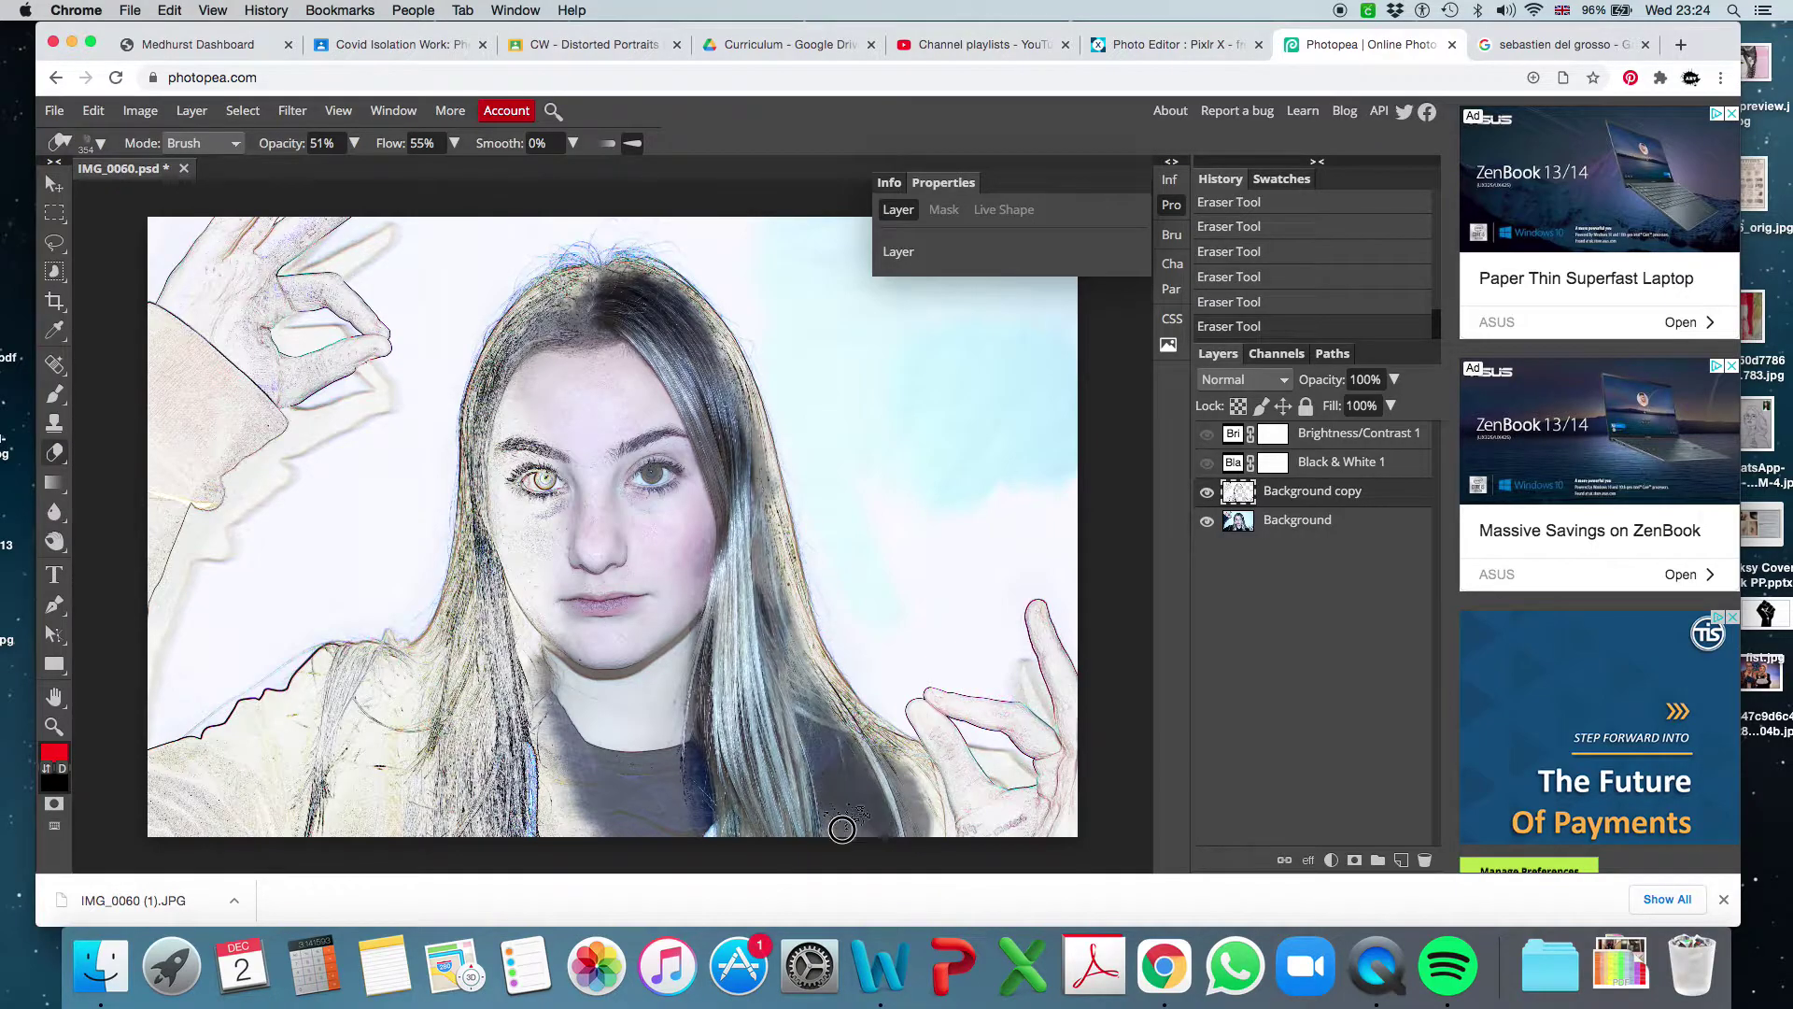
{"action": "mouse_move", "coordinate": [718, 858]}
{"action": "left_mouse_down"}
{"action": "mouse_move", "coordinate": [771, 754]}
{"action": "mouse_move", "coordinate": [773, 675]}
{"action": "mouse_move", "coordinate": [815, 764]}
{"action": "mouse_move", "coordinate": [759, 589]}
{"action": "left_mouse_up"}
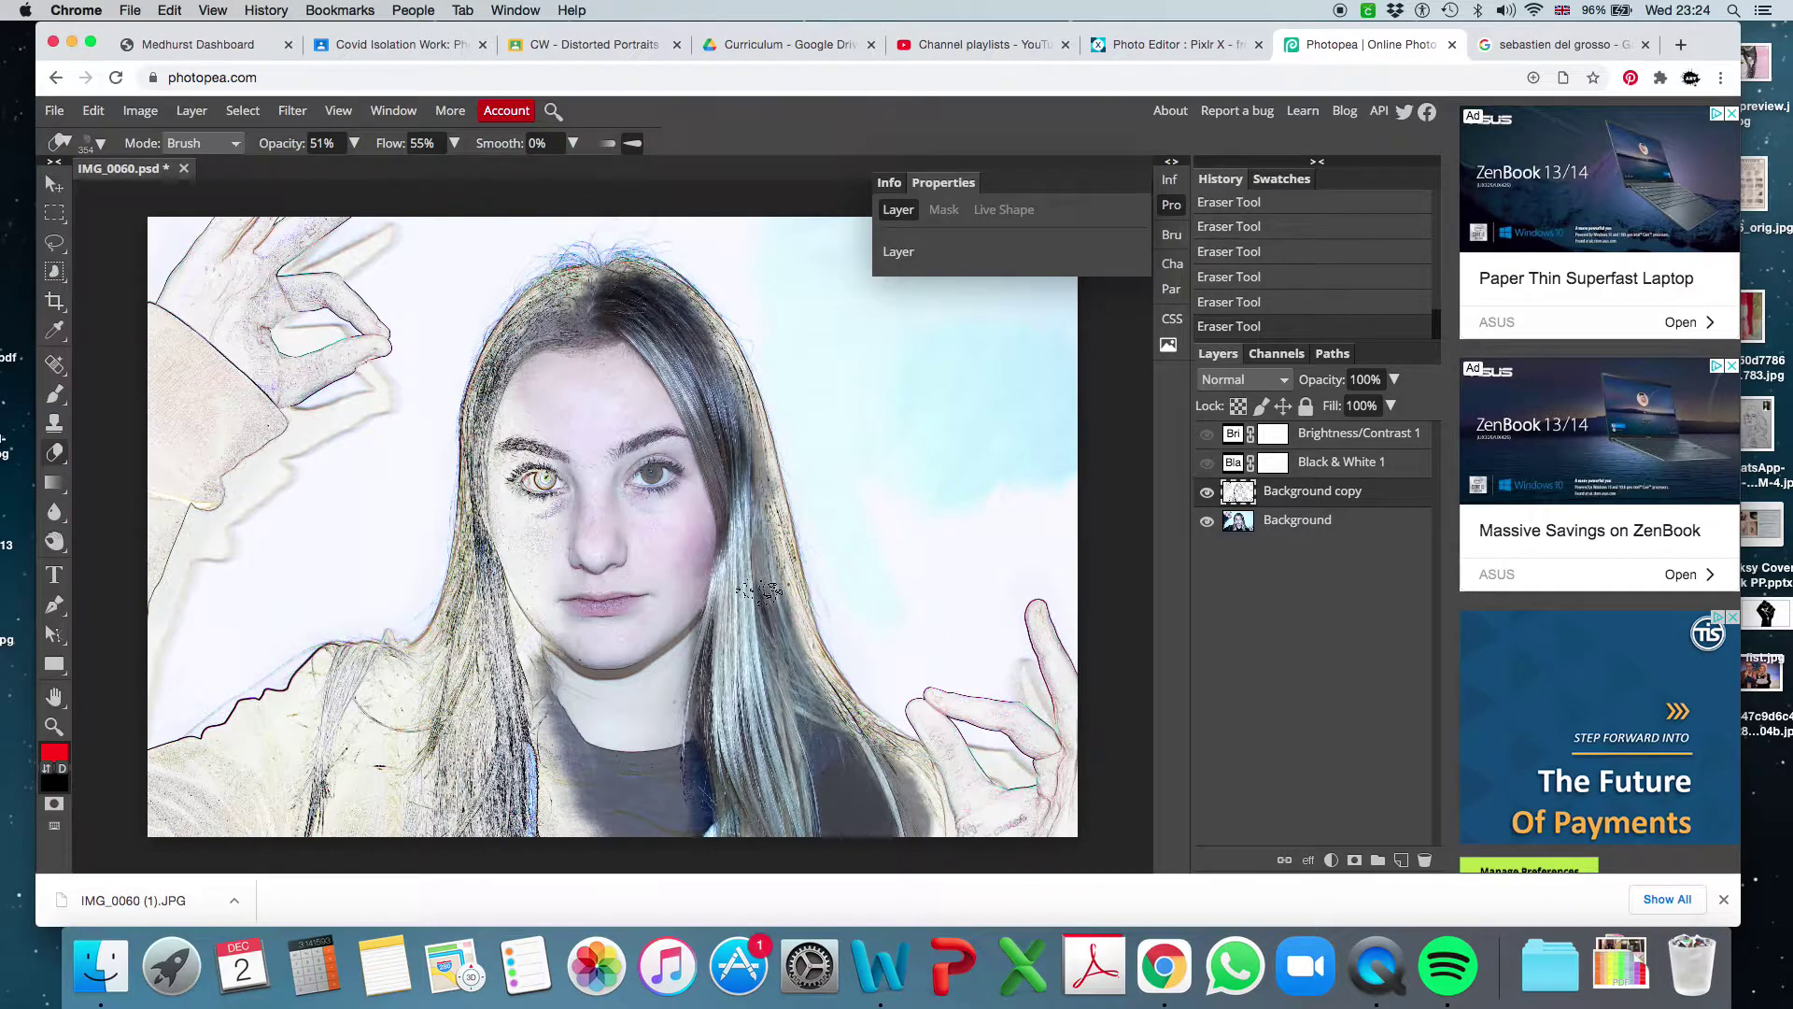
{"action": "mouse_move", "coordinate": [956, 621]}
{"action": "left_mouse_down"}
{"action": "mouse_move", "coordinate": [1009, 546]}
{"action": "mouse_move", "coordinate": [1048, 547]}
{"action": "mouse_move", "coordinate": [1046, 487]}
{"action": "mouse_move", "coordinate": [964, 480]}
{"action": "mouse_move", "coordinate": [882, 547]}
{"action": "mouse_move", "coordinate": [846, 525]}
{"action": "mouse_move", "coordinate": [875, 660]}
{"action": "left_mouse_up"}
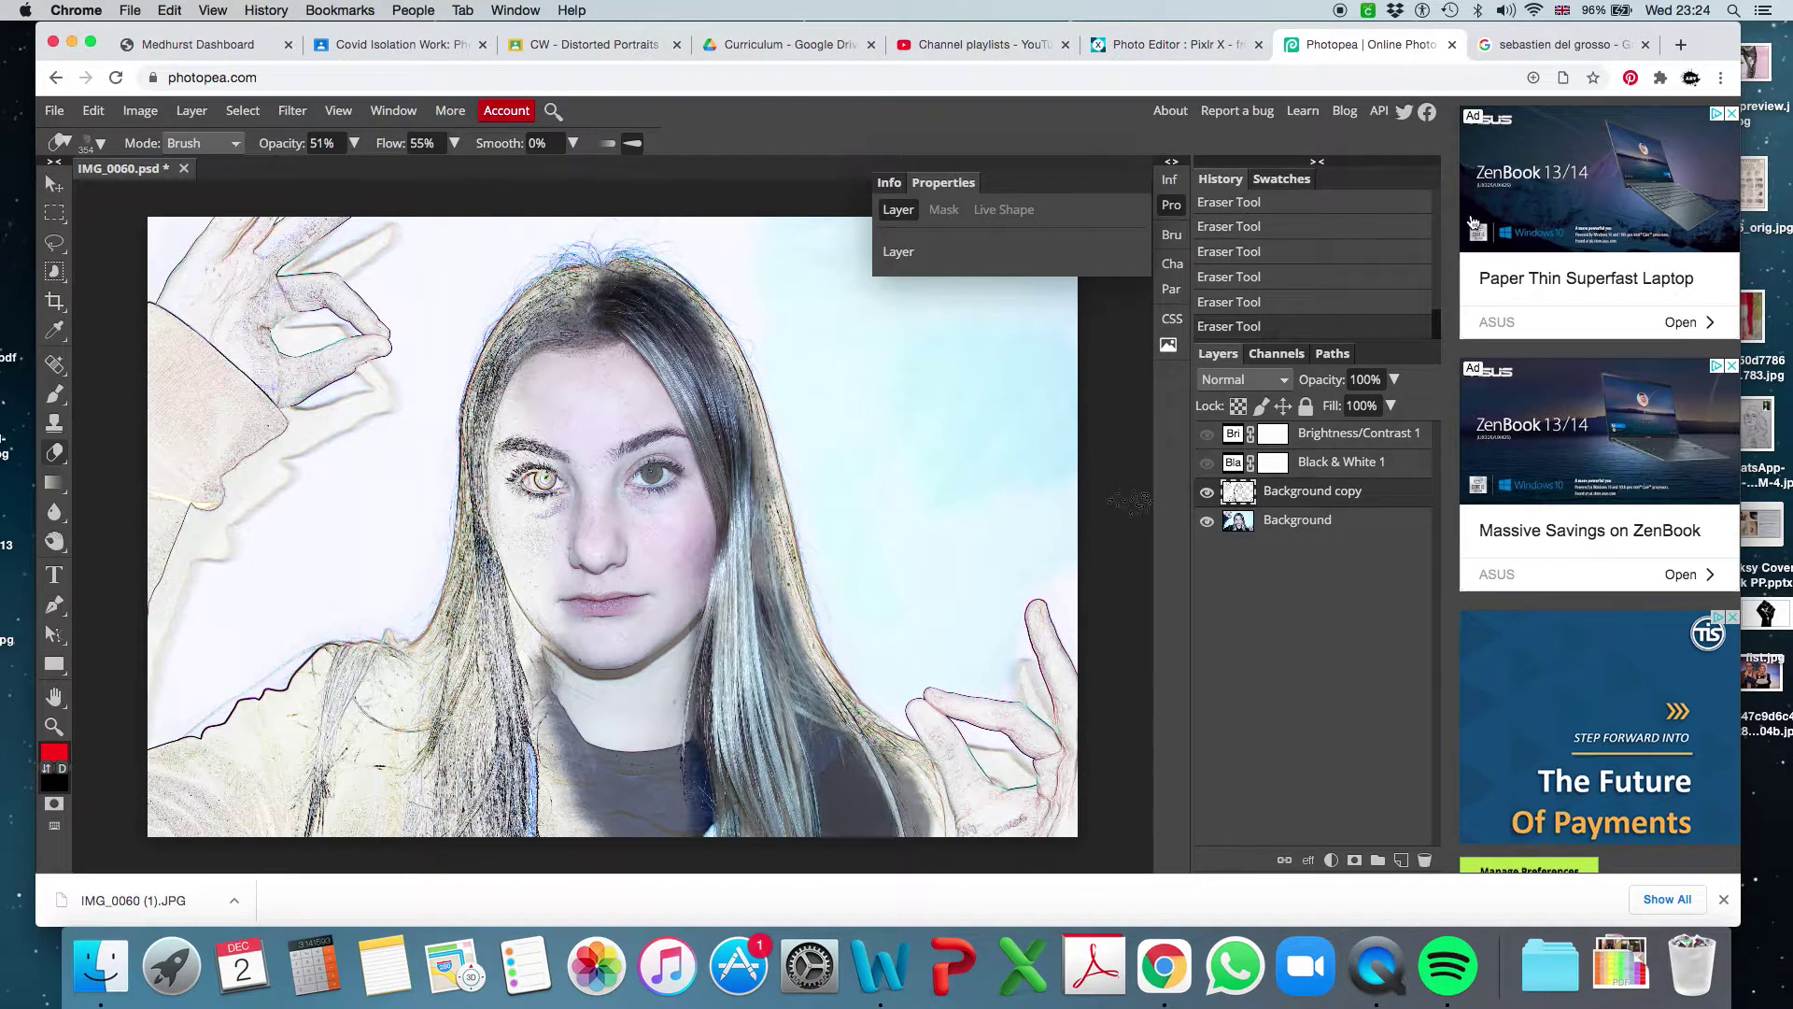
{"action": "left_click", "coordinate": [1530, 47]}
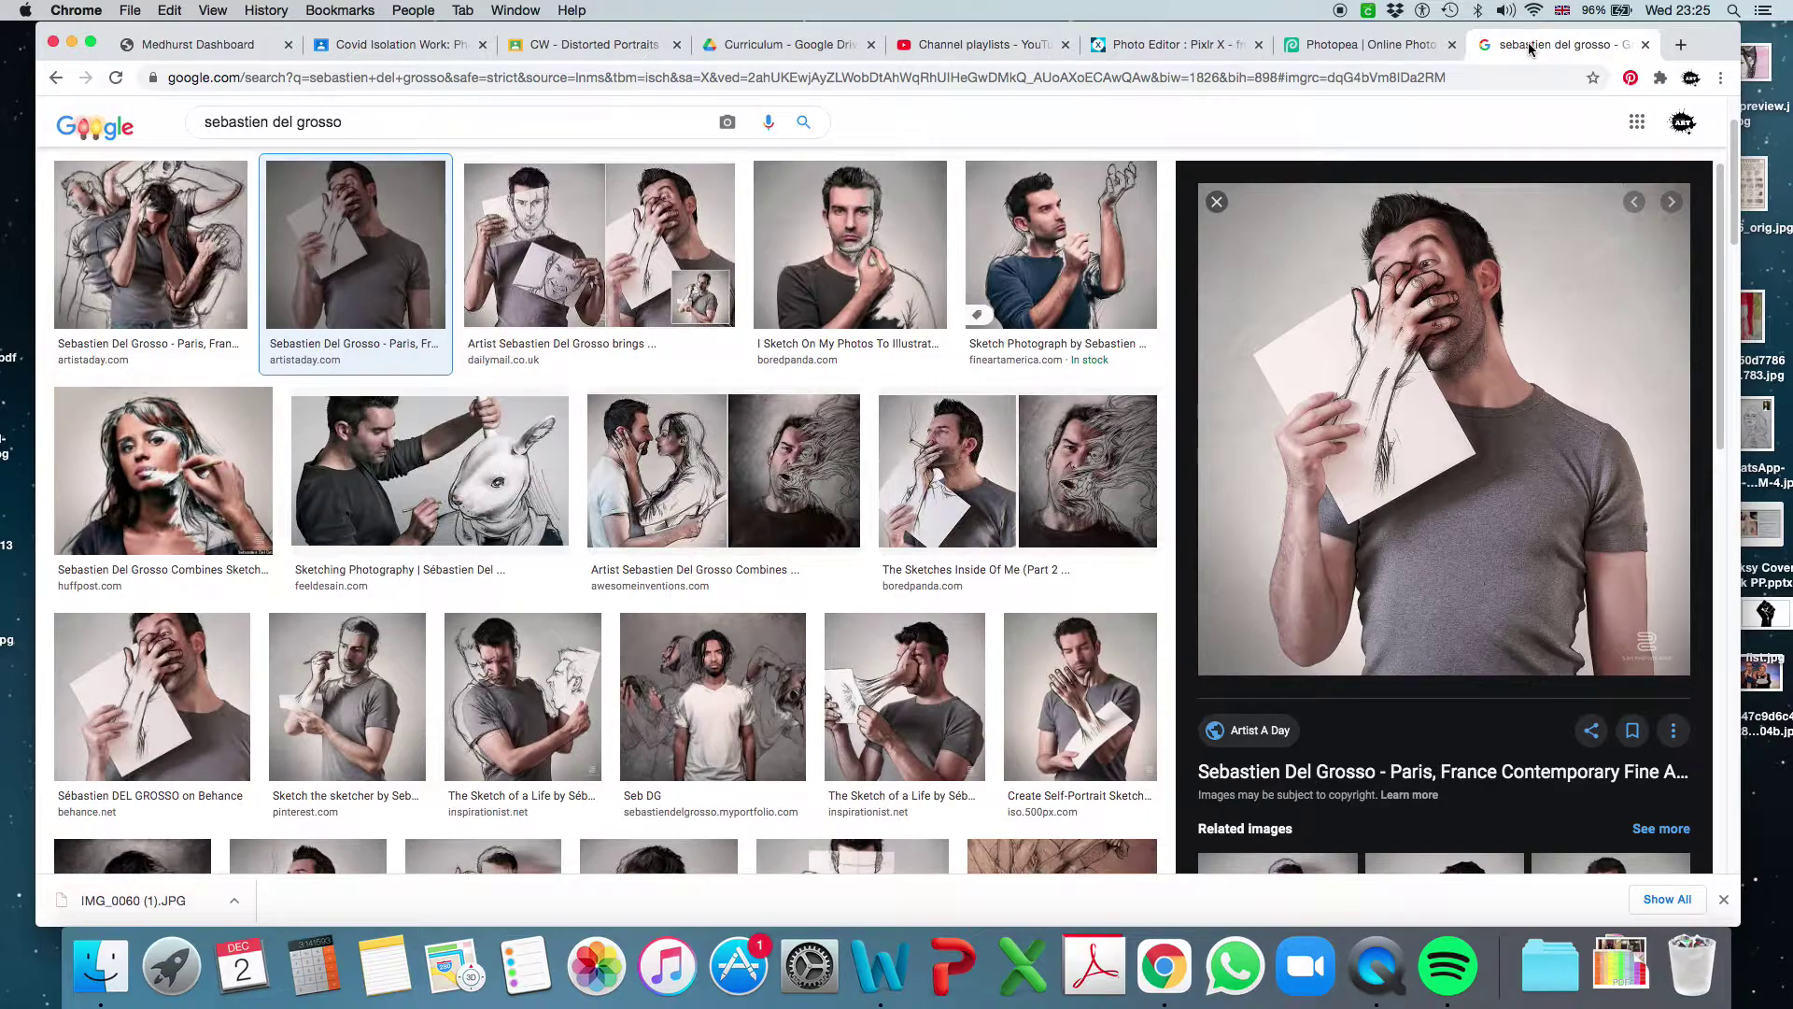
Step: Preview the fifth Sketch Photograph reference in Google Images, then return to Photopea
{"action": "left_click", "coordinate": [1110, 272]}
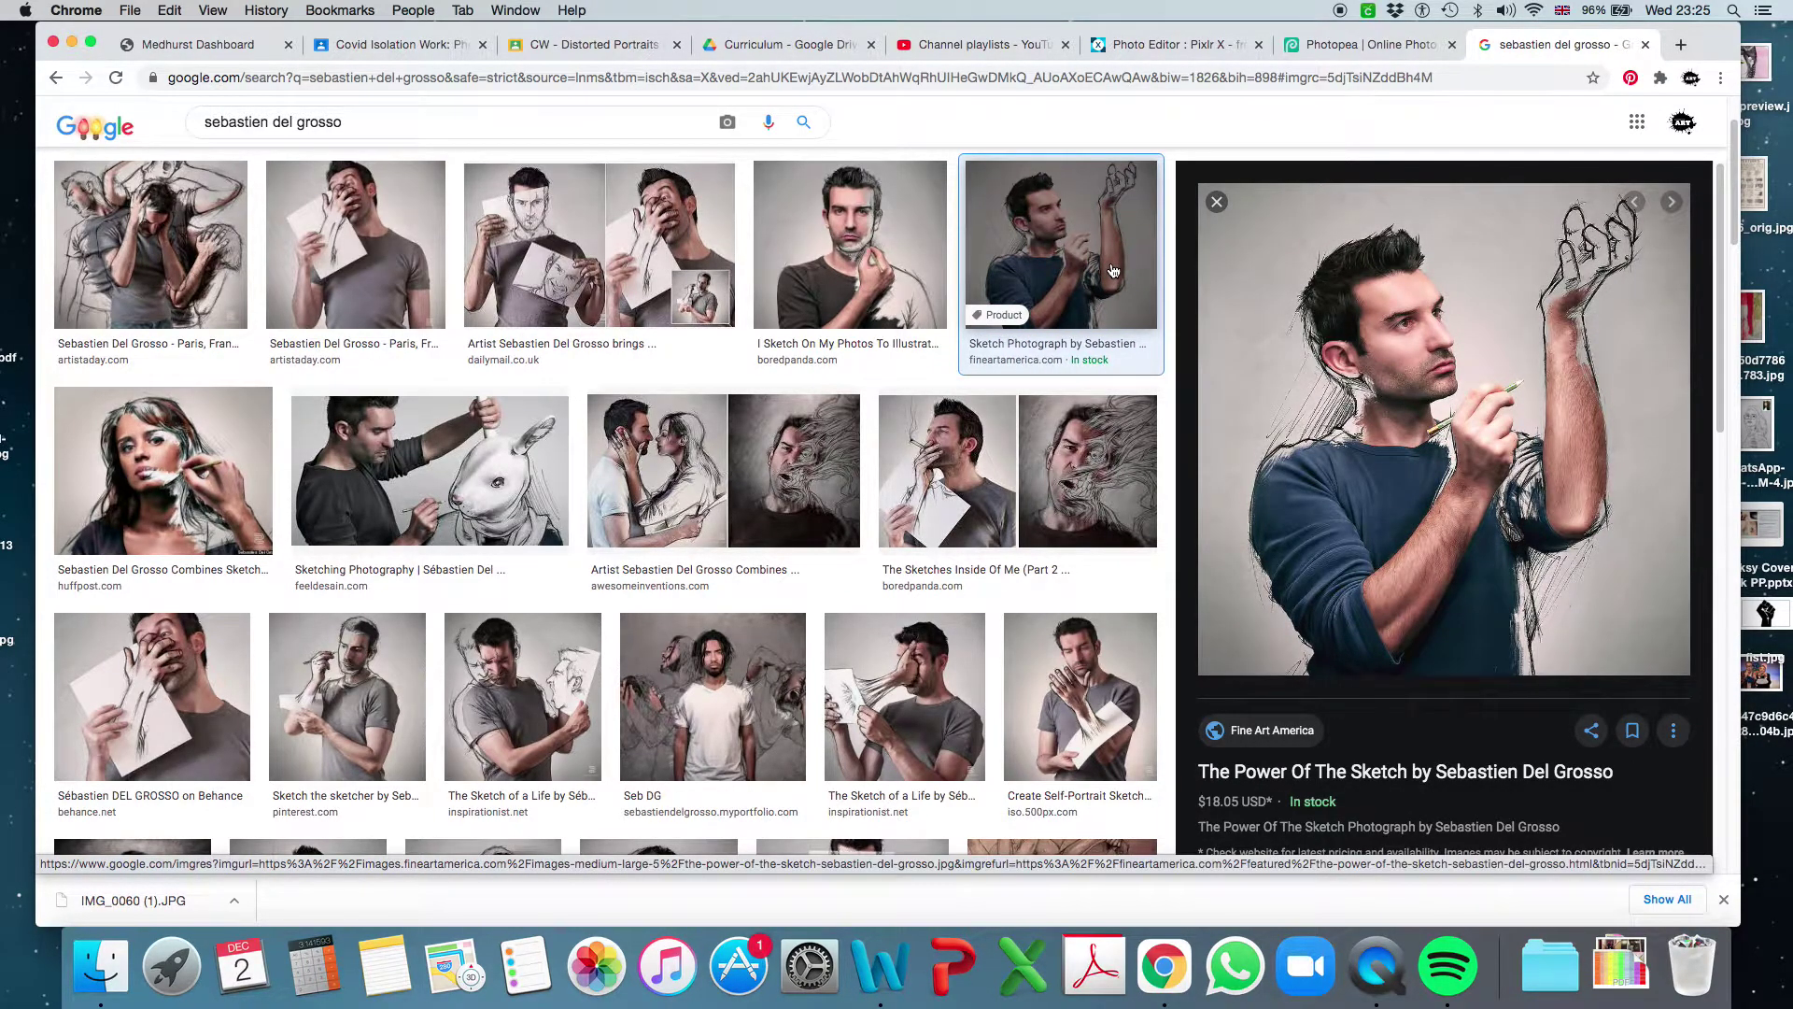
{"action": "left_click", "coordinate": [1348, 46]}
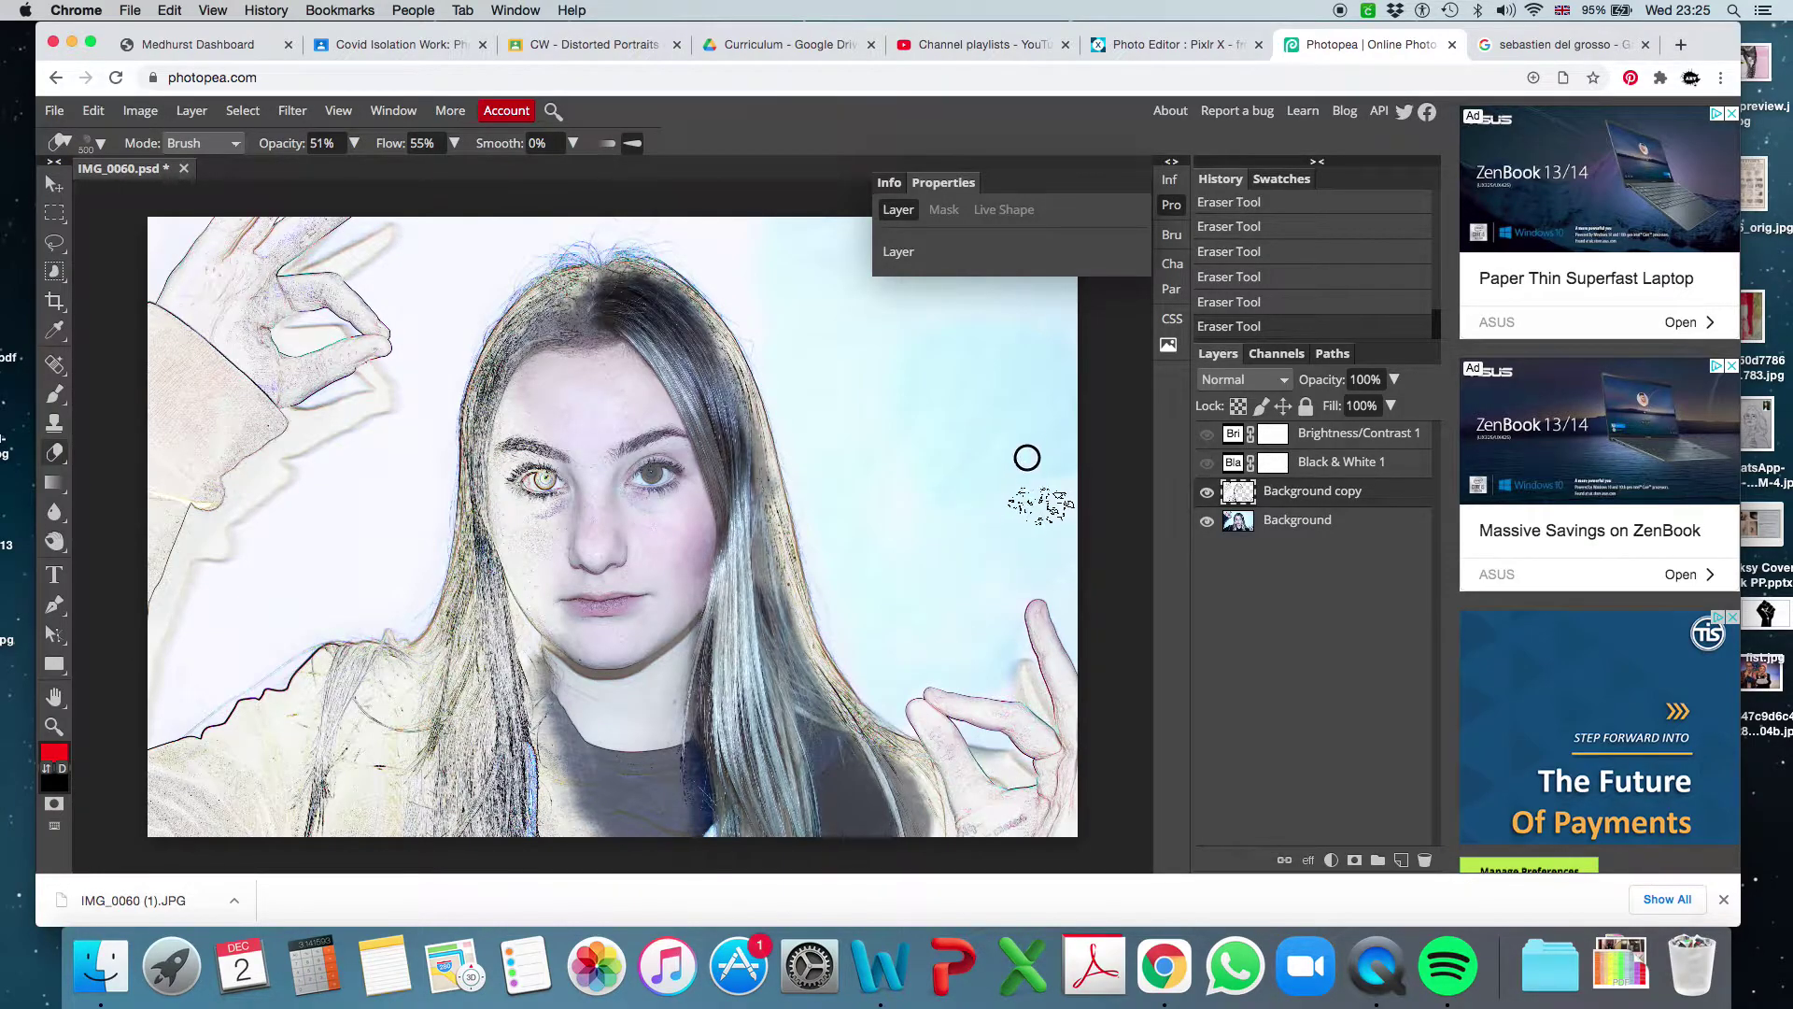
Step: With a 500-size eraser at 100% opacity, erase the shoulder, left arm, sleeve and hair crown
{"action": "key", "text": "bracketright"}
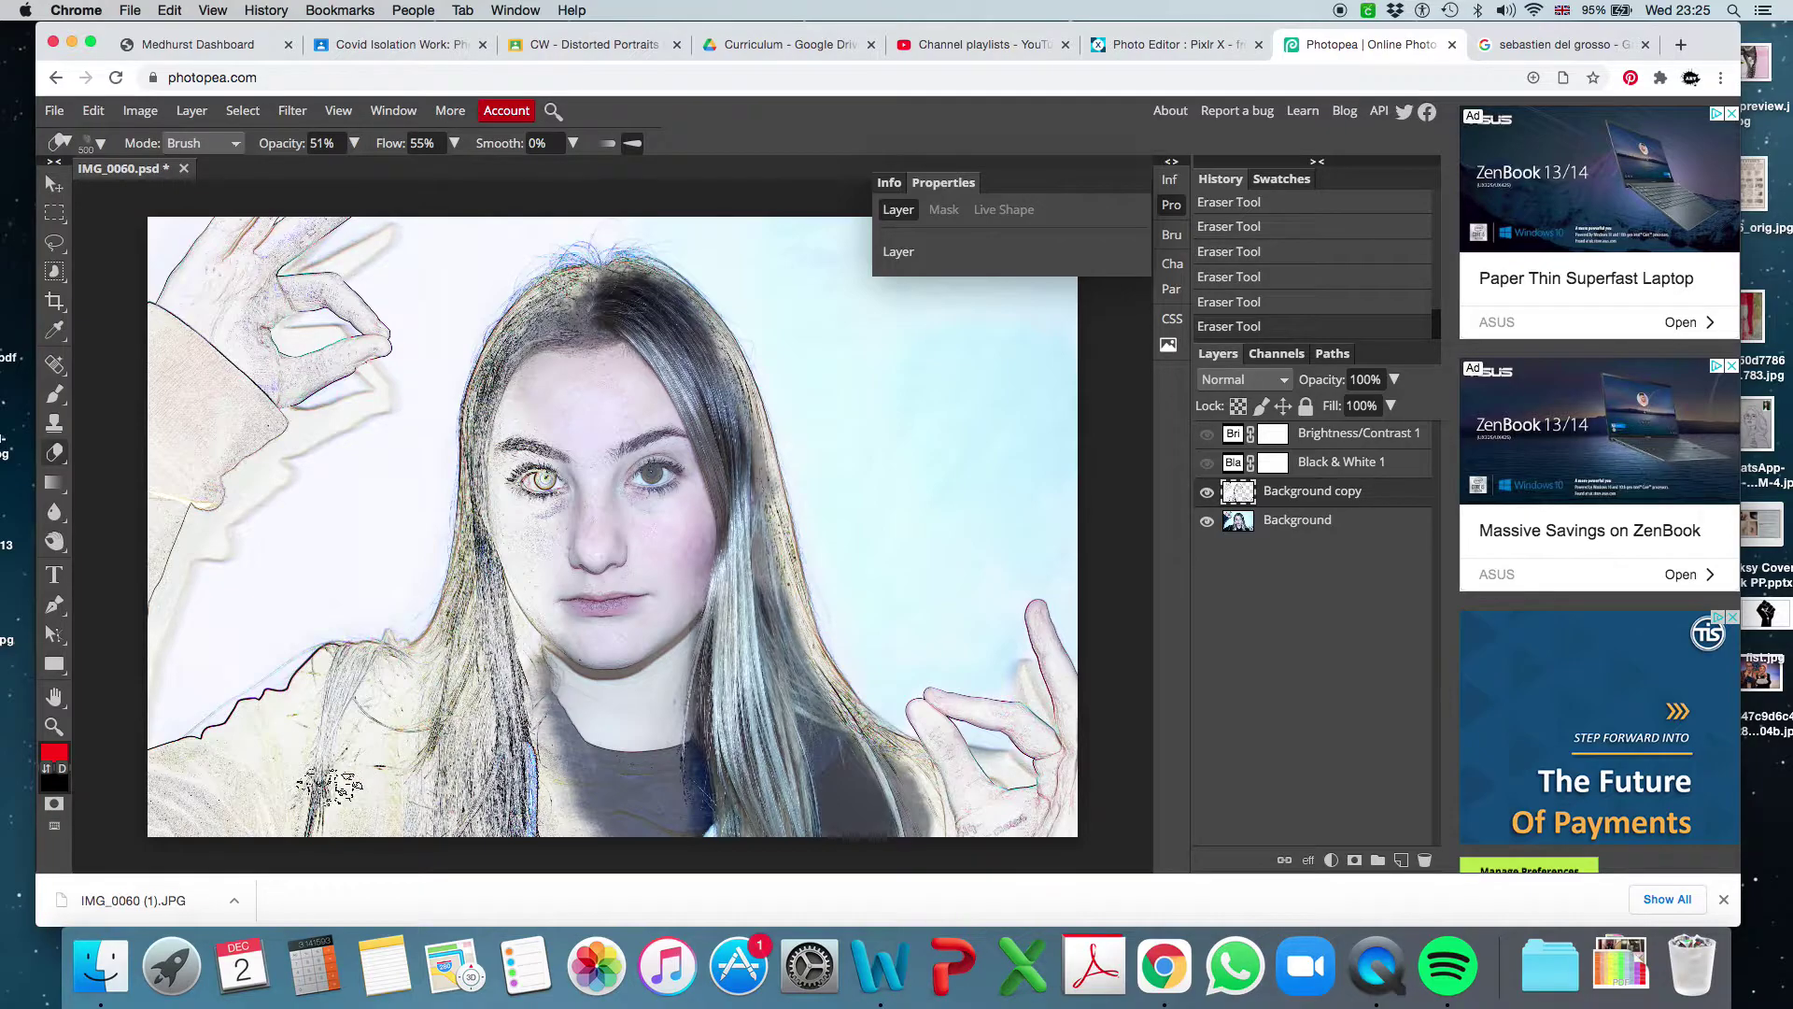
{"action": "mouse_move", "coordinate": [397, 696]}
{"action": "left_mouse_down"}
{"action": "mouse_move", "coordinate": [340, 709]}
{"action": "mouse_move", "coordinate": [263, 794]}
{"action": "mouse_move", "coordinate": [187, 813]}
{"action": "mouse_move", "coordinate": [272, 811]}
{"action": "mouse_move", "coordinate": [392, 751]}
{"action": "mouse_move", "coordinate": [383, 806]}
{"action": "mouse_move", "coordinate": [439, 822]}
{"action": "mouse_move", "coordinate": [487, 806]}
{"action": "mouse_move", "coordinate": [552, 844]}
{"action": "mouse_move", "coordinate": [504, 725]}
{"action": "mouse_move", "coordinate": [382, 727]}
{"action": "mouse_move", "coordinate": [460, 753]}
{"action": "left_mouse_up"}
{"action": "left_click", "coordinate": [355, 145]}
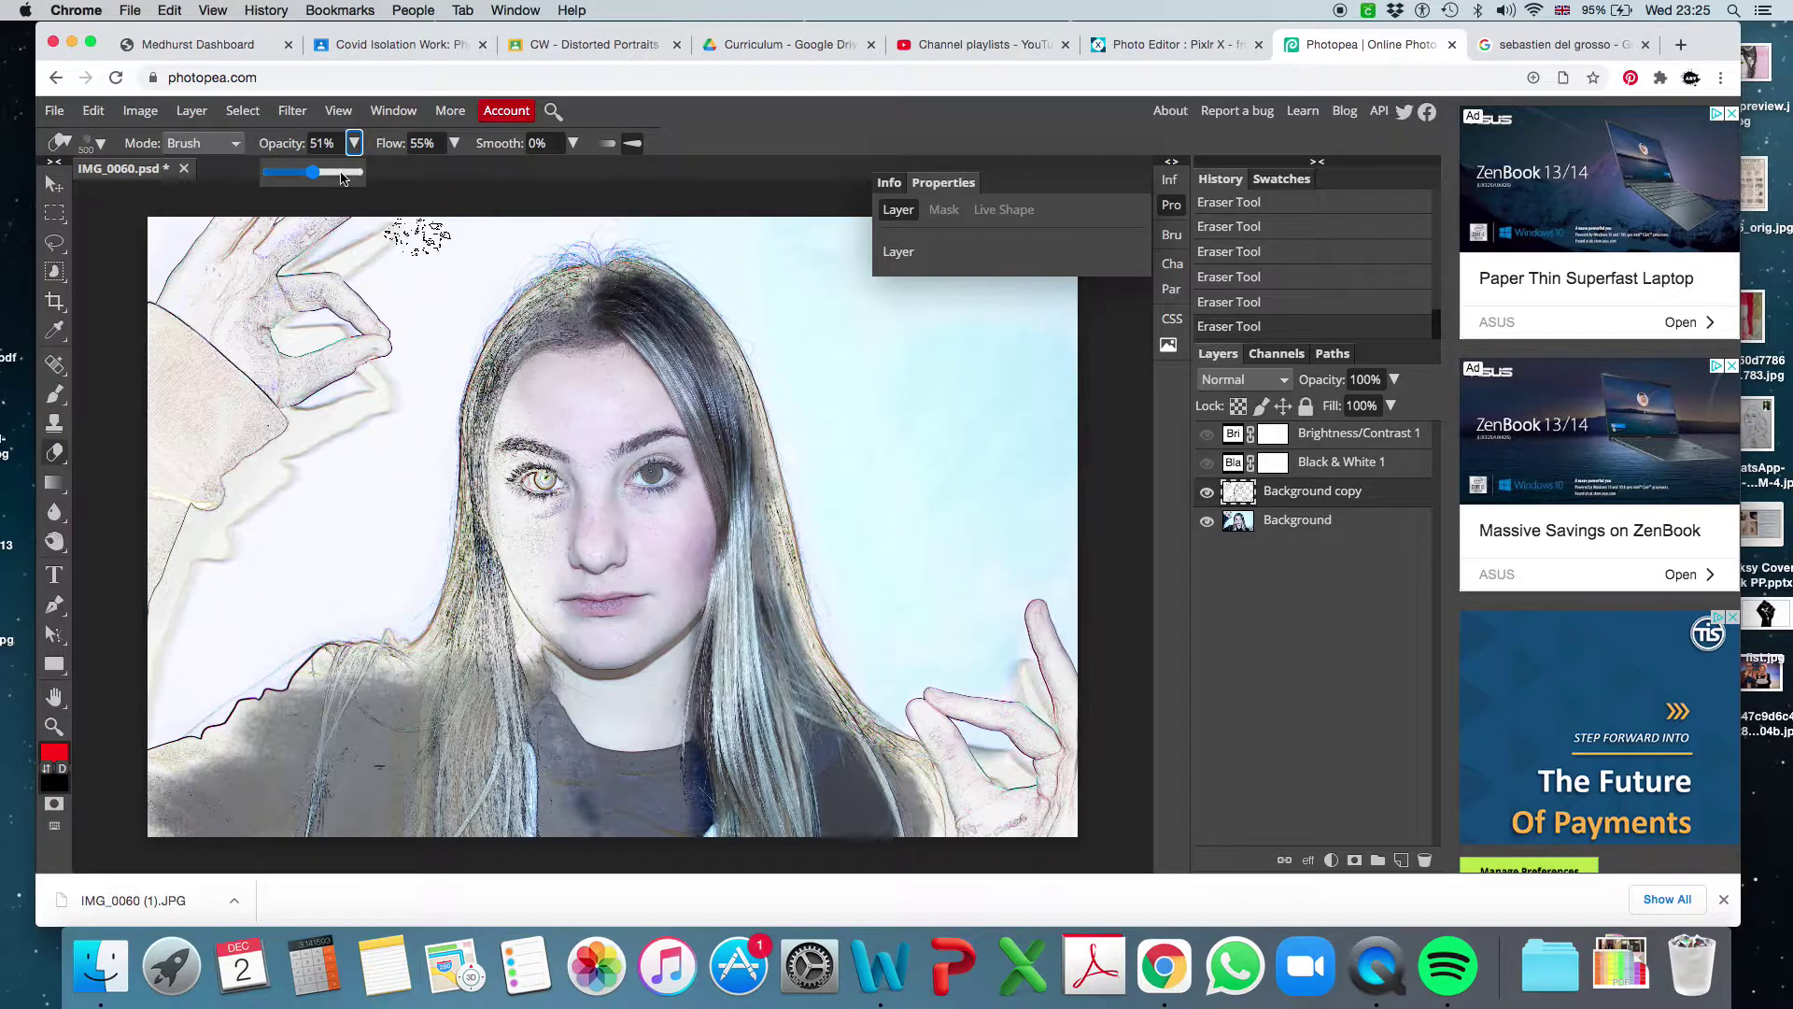
{"action": "mouse_move", "coordinate": [438, 719]}
{"action": "left_mouse_down"}
{"action": "mouse_move", "coordinate": [376, 817]}
{"action": "mouse_move", "coordinate": [409, 776]}
{"action": "mouse_move", "coordinate": [518, 854]}
{"action": "mouse_move", "coordinate": [536, 802]}
{"action": "mouse_move", "coordinate": [556, 818]}
{"action": "mouse_move", "coordinate": [387, 773]}
{"action": "mouse_move", "coordinate": [295, 834]}
{"action": "mouse_move", "coordinate": [348, 734]}
{"action": "mouse_move", "coordinate": [229, 841]}
{"action": "mouse_move", "coordinate": [169, 850]}
{"action": "mouse_move", "coordinate": [303, 818]}
{"action": "mouse_move", "coordinate": [537, 717]}
{"action": "mouse_move", "coordinate": [561, 721]}
{"action": "mouse_move", "coordinate": [569, 789]}
{"action": "mouse_move", "coordinate": [511, 801]}
{"action": "mouse_move", "coordinate": [612, 780]}
{"action": "mouse_move", "coordinate": [650, 797]}
{"action": "mouse_move", "coordinate": [651, 838]}
{"action": "mouse_move", "coordinate": [601, 825]}
{"action": "mouse_move", "coordinate": [686, 797]}
{"action": "mouse_move", "coordinate": [704, 825]}
{"action": "mouse_move", "coordinate": [652, 700]}
{"action": "mouse_move", "coordinate": [596, 728]}
{"action": "mouse_move", "coordinate": [616, 537]}
{"action": "mouse_move", "coordinate": [555, 356]}
{"action": "mouse_move", "coordinate": [548, 386]}
{"action": "mouse_move", "coordinate": [596, 442]}
{"action": "mouse_move", "coordinate": [584, 378]}
{"action": "mouse_move", "coordinate": [620, 410]}
{"action": "mouse_move", "coordinate": [676, 612]}
{"action": "mouse_move", "coordinate": [763, 778]}
{"action": "mouse_move", "coordinate": [635, 358]}
{"action": "mouse_move", "coordinate": [805, 247]}
{"action": "mouse_move", "coordinate": [781, 240]}
{"action": "mouse_move", "coordinate": [844, 384]}
{"action": "mouse_move", "coordinate": [905, 272]}
{"action": "mouse_move", "coordinate": [991, 286]}
{"action": "mouse_move", "coordinate": [1021, 384]}
{"action": "mouse_move", "coordinate": [997, 496]}
{"action": "mouse_move", "coordinate": [905, 632]}
{"action": "mouse_move", "coordinate": [857, 536]}
{"action": "mouse_move", "coordinate": [936, 646]}
{"action": "left_mouse_up"}
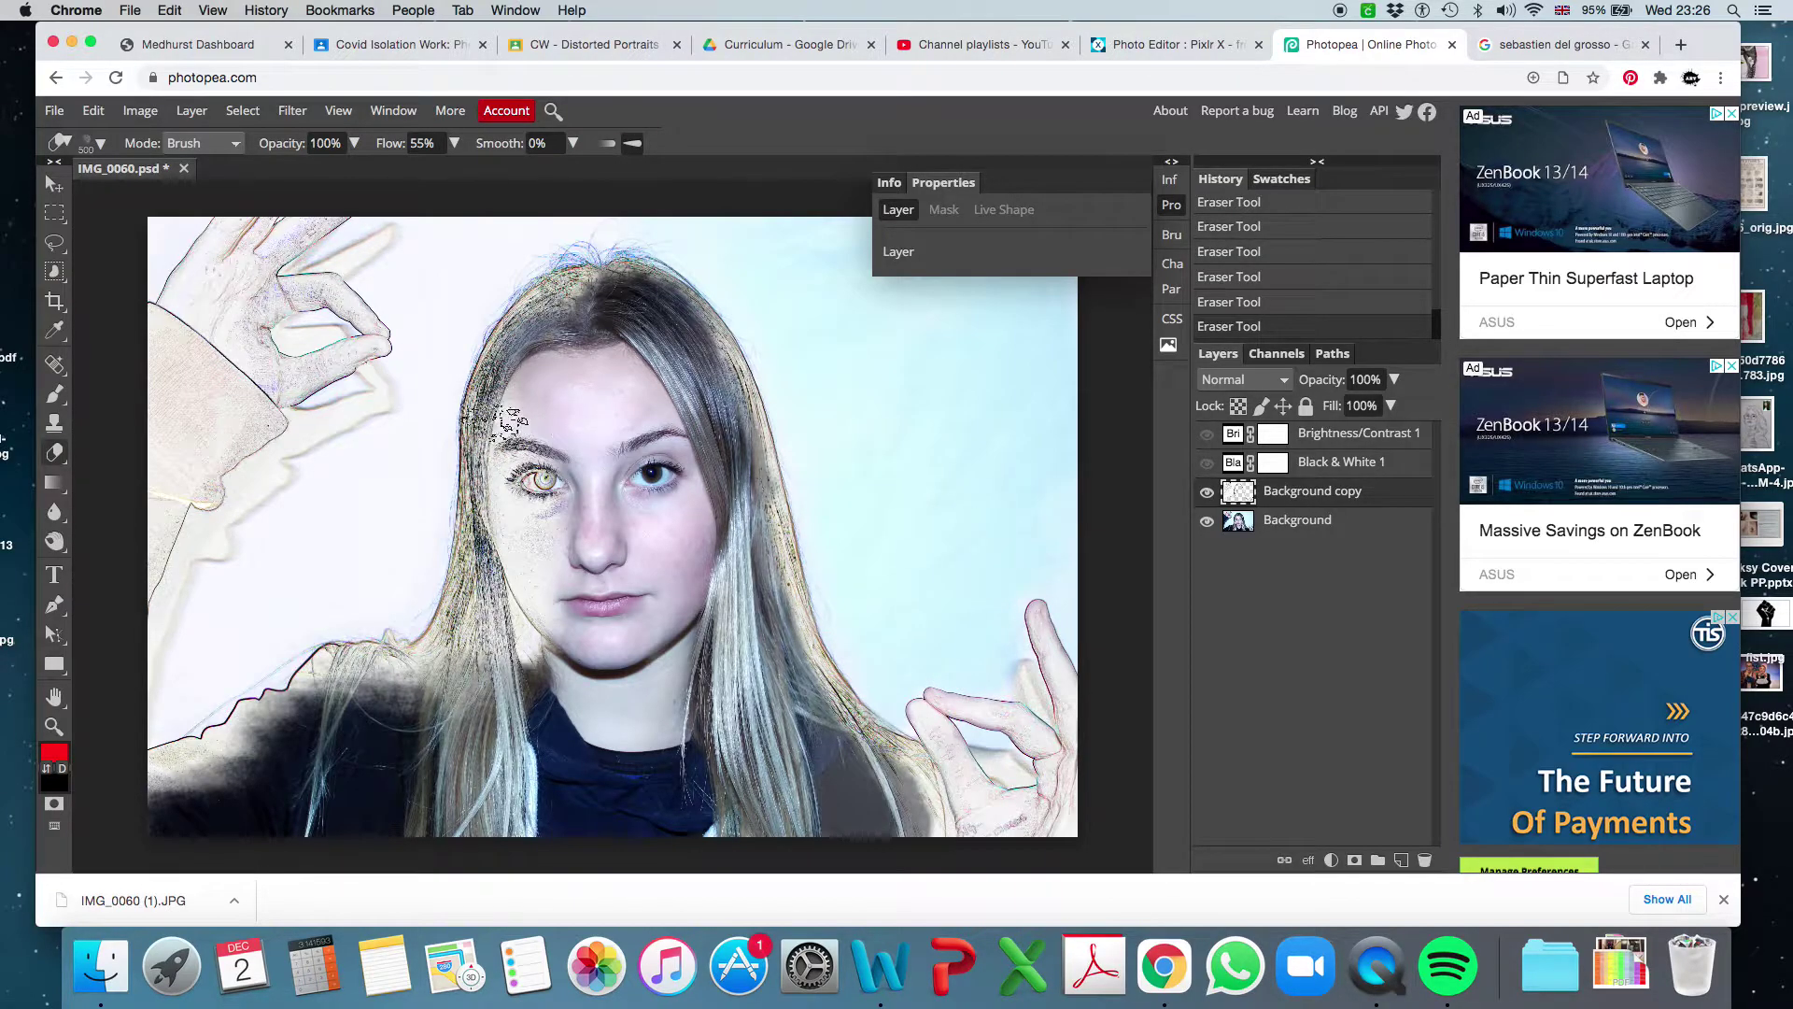
{"action": "mouse_move", "coordinate": [337, 498]}
{"action": "left_mouse_down"}
{"action": "mouse_move", "coordinate": [375, 521]}
{"action": "mouse_move", "coordinate": [414, 376]}
{"action": "mouse_move", "coordinate": [398, 320]}
{"action": "mouse_move", "coordinate": [303, 374]}
{"action": "mouse_move", "coordinate": [292, 249]}
{"action": "mouse_move", "coordinate": [297, 467]}
{"action": "mouse_move", "coordinate": [241, 329]}
{"action": "left_mouse_up"}
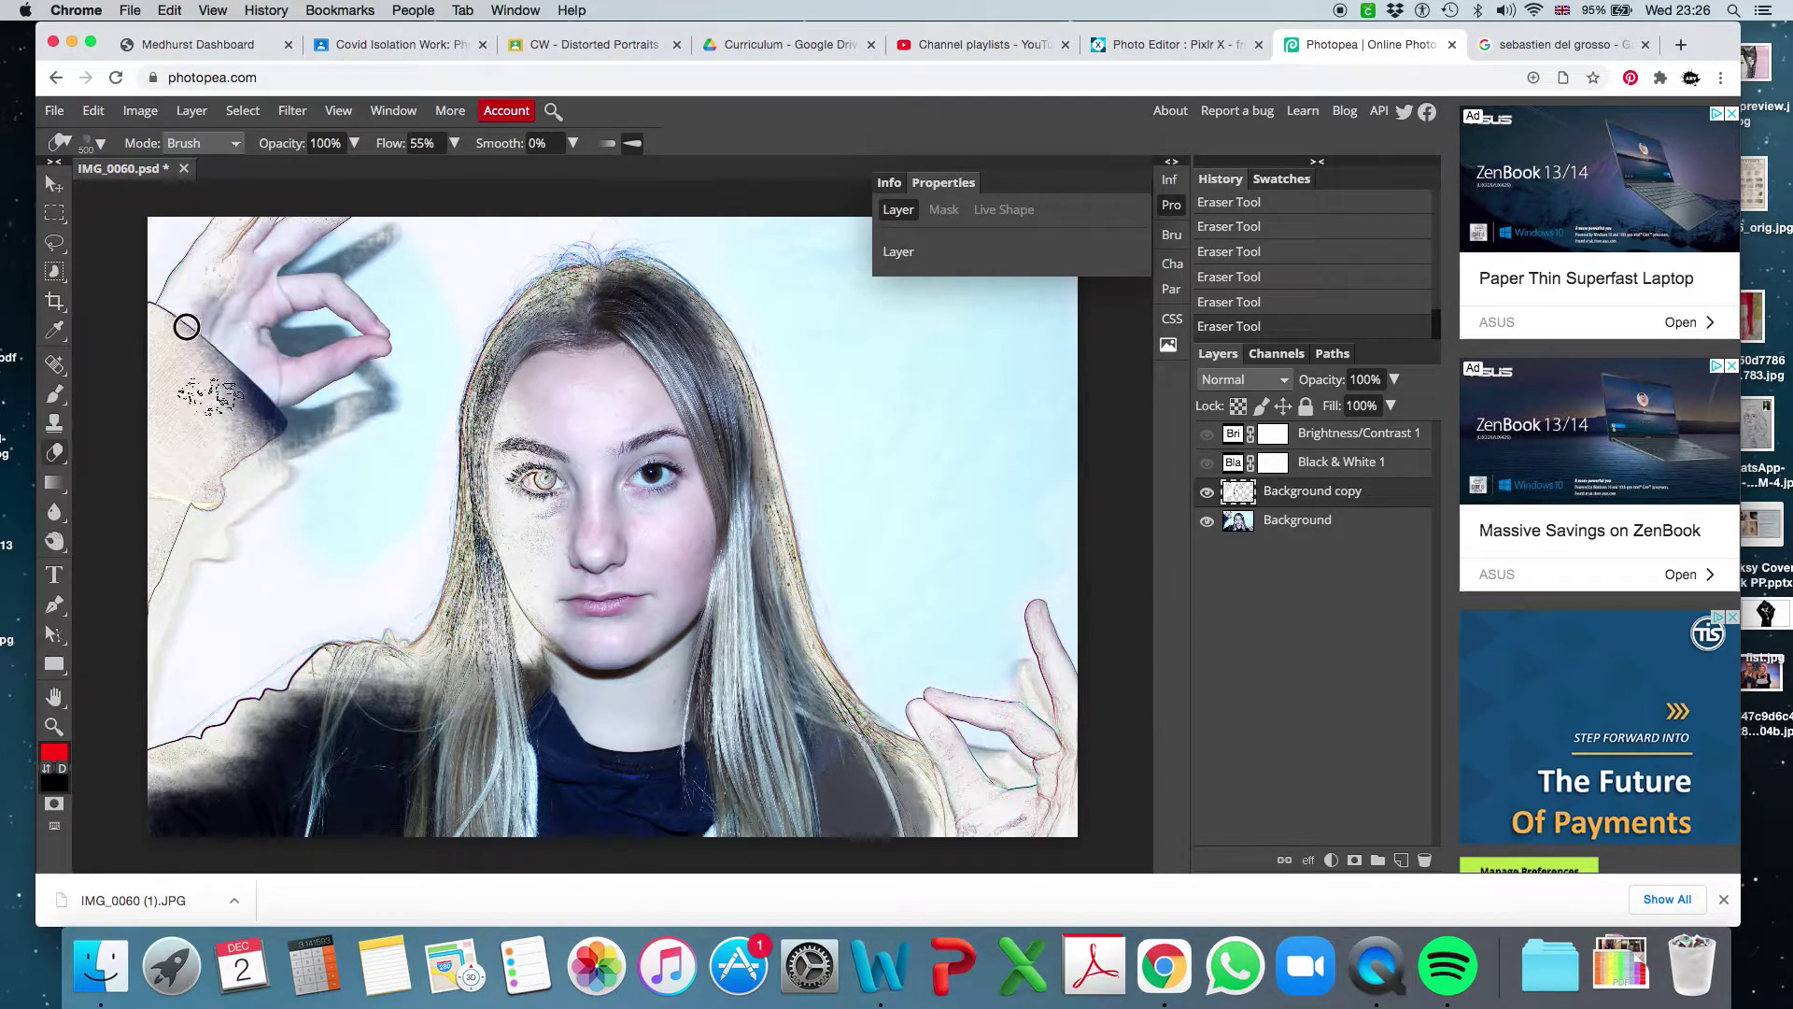
{"action": "mouse_move", "coordinate": [186, 326]}
{"action": "left_mouse_down"}
{"action": "mouse_move", "coordinate": [140, 224]}
{"action": "mouse_move", "coordinate": [210, 269]}
{"action": "mouse_move", "coordinate": [204, 227]}
{"action": "mouse_move", "coordinate": [210, 419]}
{"action": "mouse_move", "coordinate": [132, 659]}
{"action": "mouse_move", "coordinate": [160, 449]}
{"action": "mouse_move", "coordinate": [134, 321]}
{"action": "mouse_move", "coordinate": [206, 502]}
{"action": "mouse_move", "coordinate": [214, 597]}
{"action": "mouse_move", "coordinate": [267, 547]}
{"action": "mouse_move", "coordinate": [273, 481]}
{"action": "mouse_move", "coordinate": [271, 464]}
{"action": "mouse_move", "coordinate": [217, 507]}
{"action": "mouse_move", "coordinate": [196, 640]}
{"action": "mouse_move", "coordinate": [171, 698]}
{"action": "mouse_move", "coordinate": [146, 704]}
{"action": "mouse_move", "coordinate": [228, 667]}
{"action": "mouse_move", "coordinate": [348, 552]}
{"action": "left_mouse_up"}
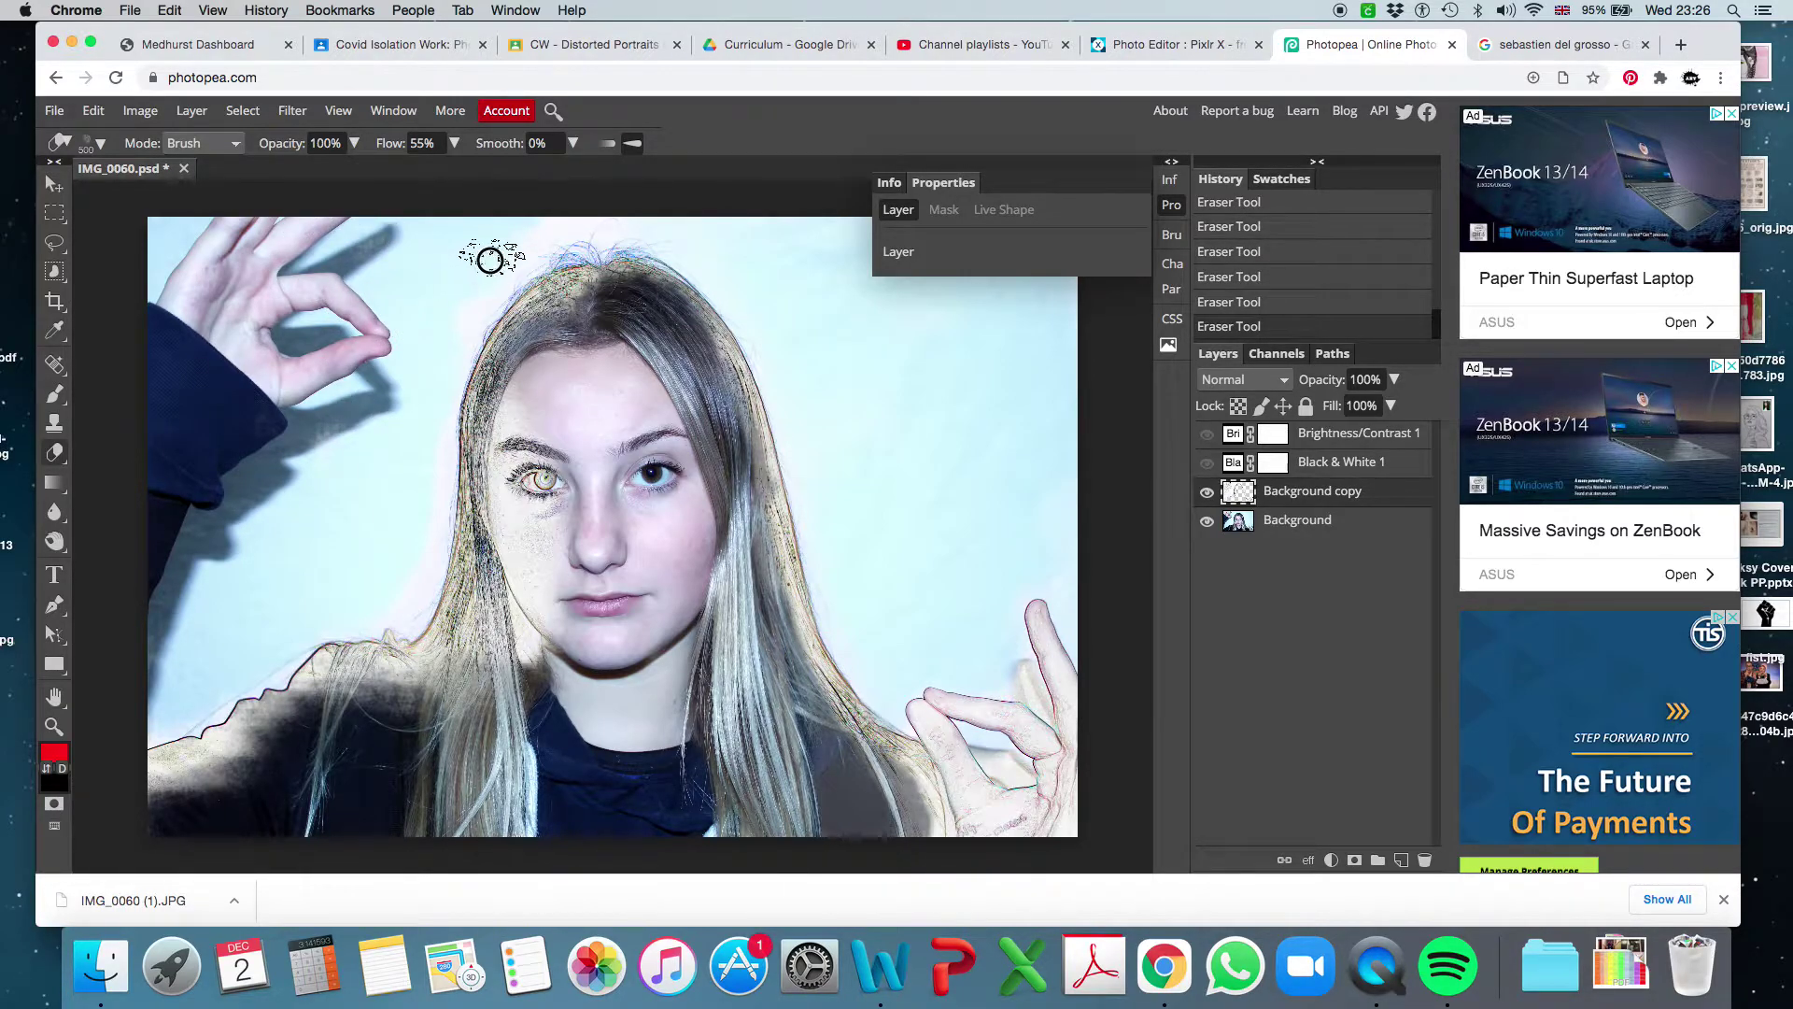
{"action": "mouse_move", "coordinate": [491, 259]}
{"action": "left_mouse_down"}
{"action": "mouse_move", "coordinate": [573, 240]}
{"action": "mouse_move", "coordinate": [541, 228]}
{"action": "mouse_move", "coordinate": [461, 265]}
{"action": "mouse_move", "coordinate": [439, 319]}
{"action": "left_mouse_up"}
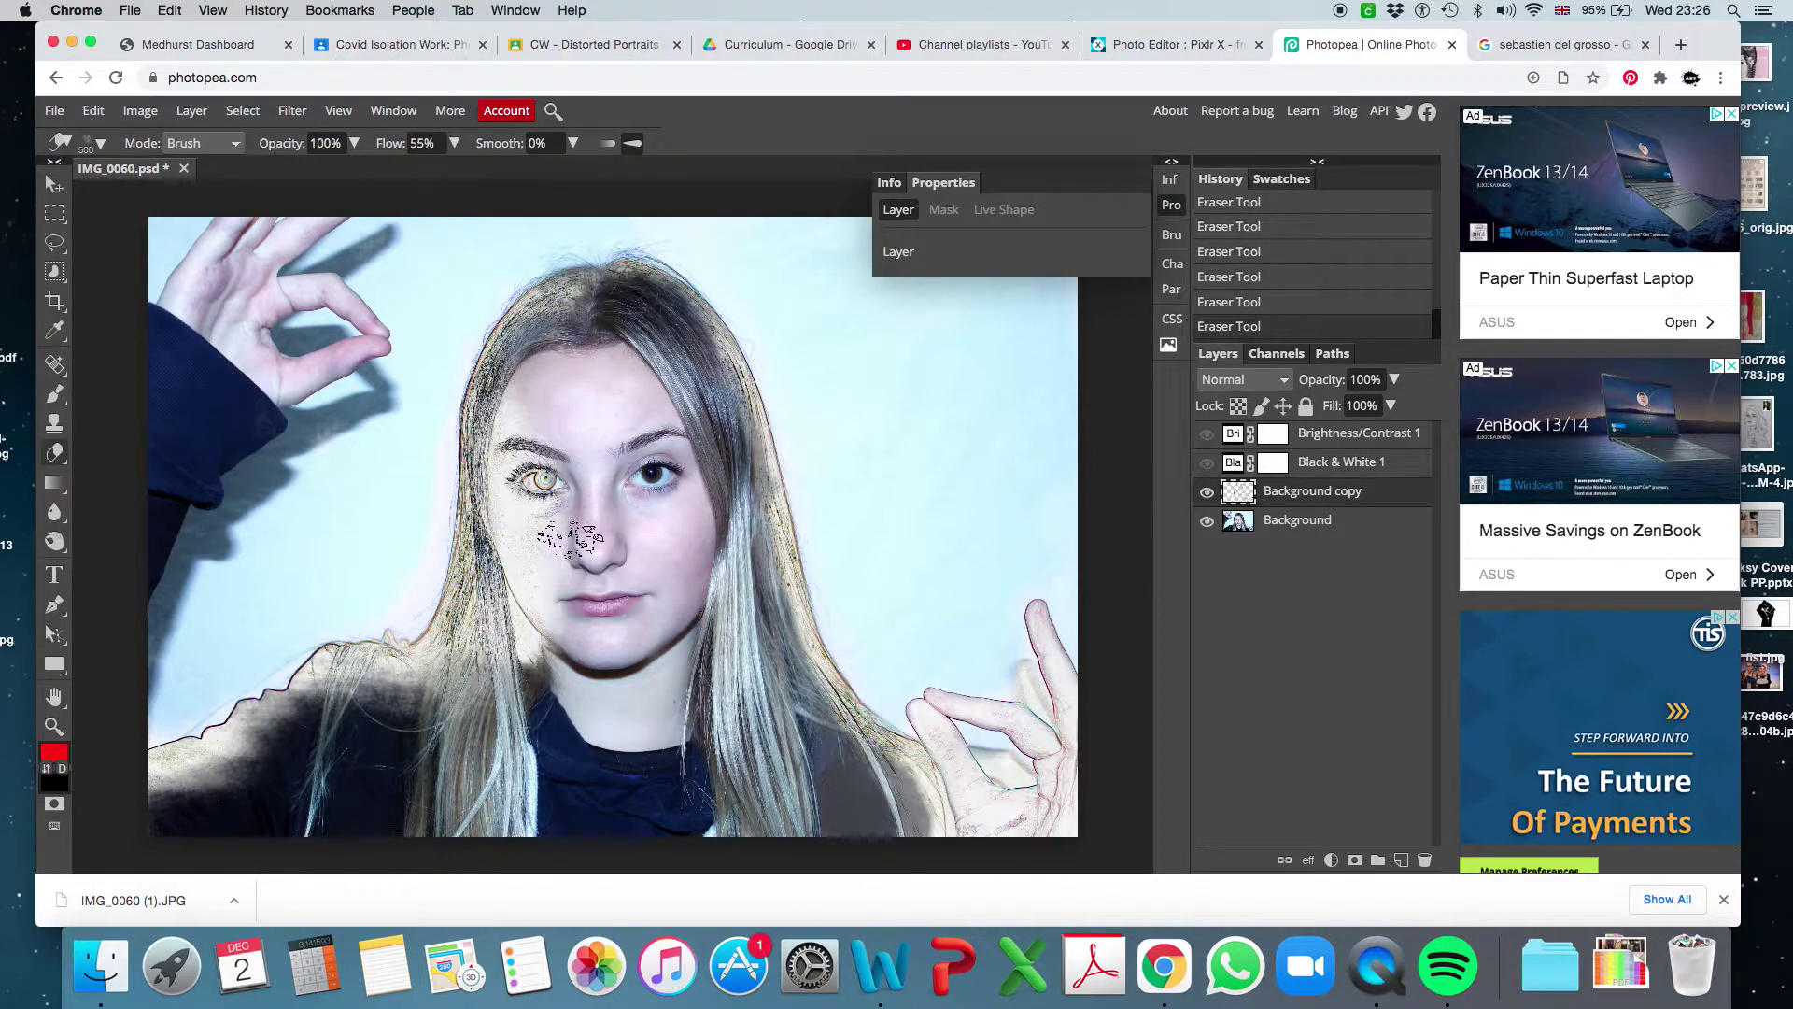
Step: Make Black & White 1 and Brightness/Contrast 1 visible again, then select Black & White 1
{"action": "left_click", "coordinate": [1206, 464]}
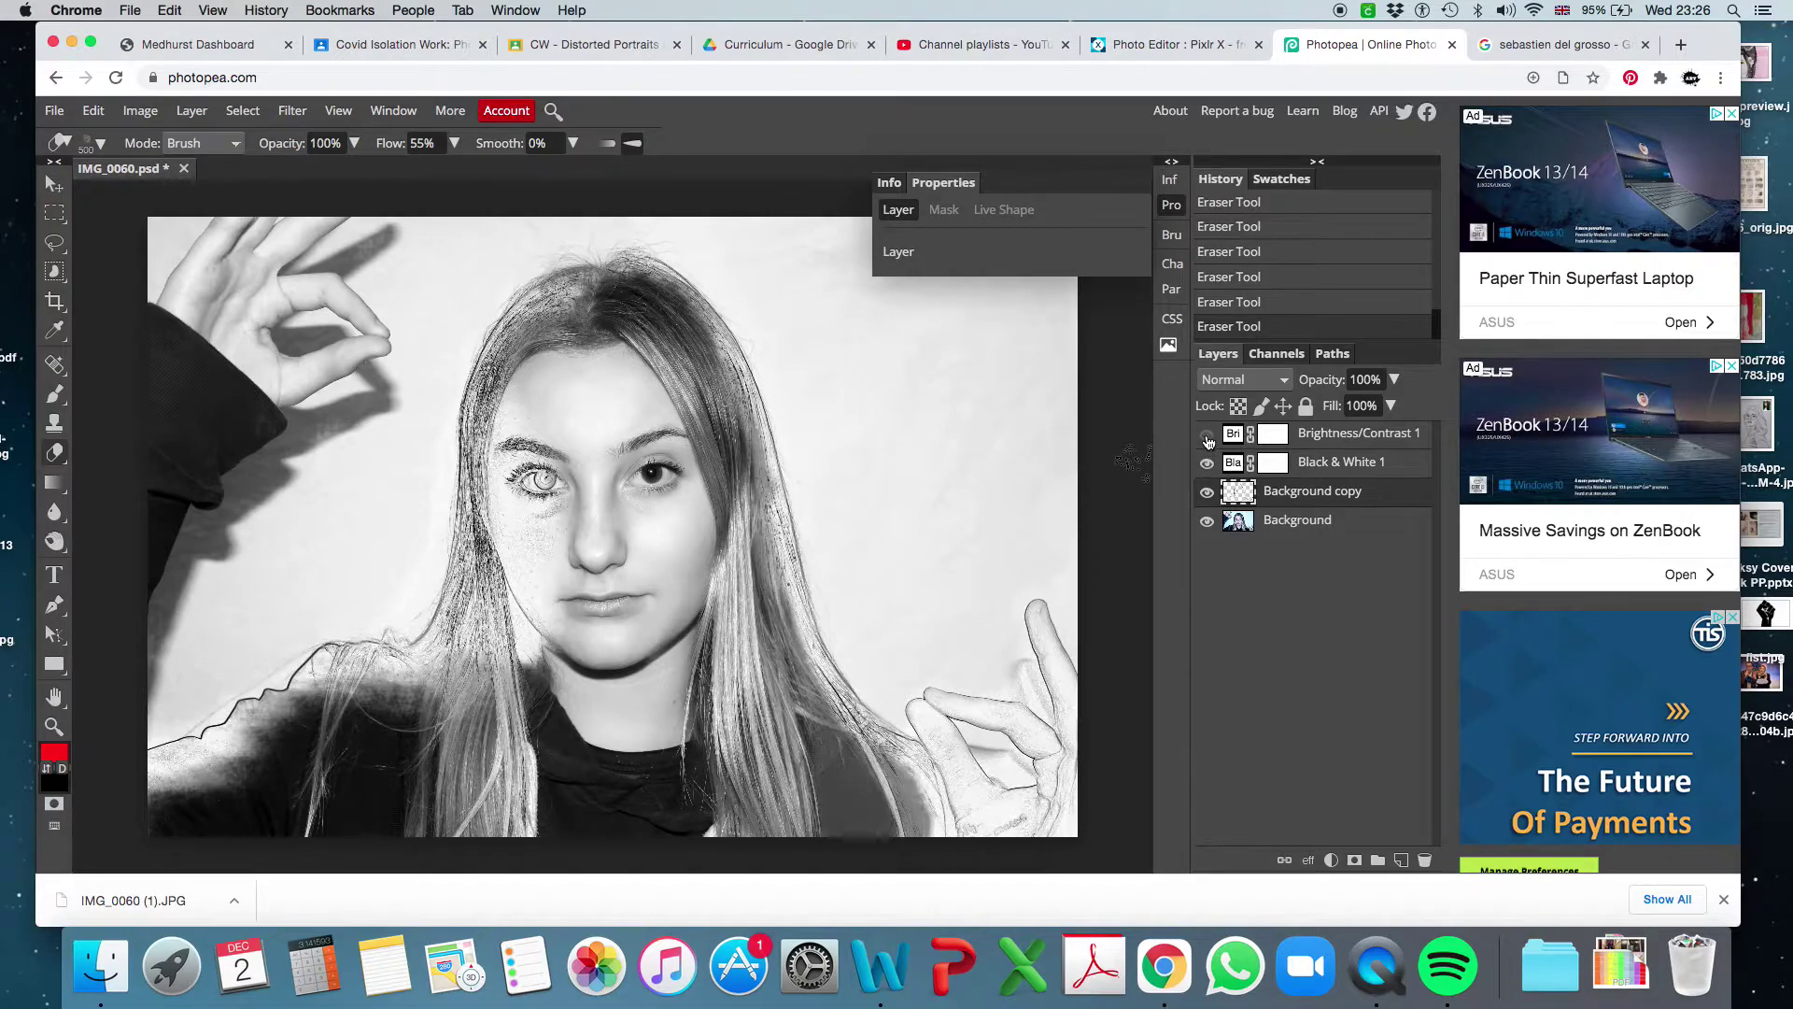
{"action": "left_click", "coordinate": [1207, 435]}
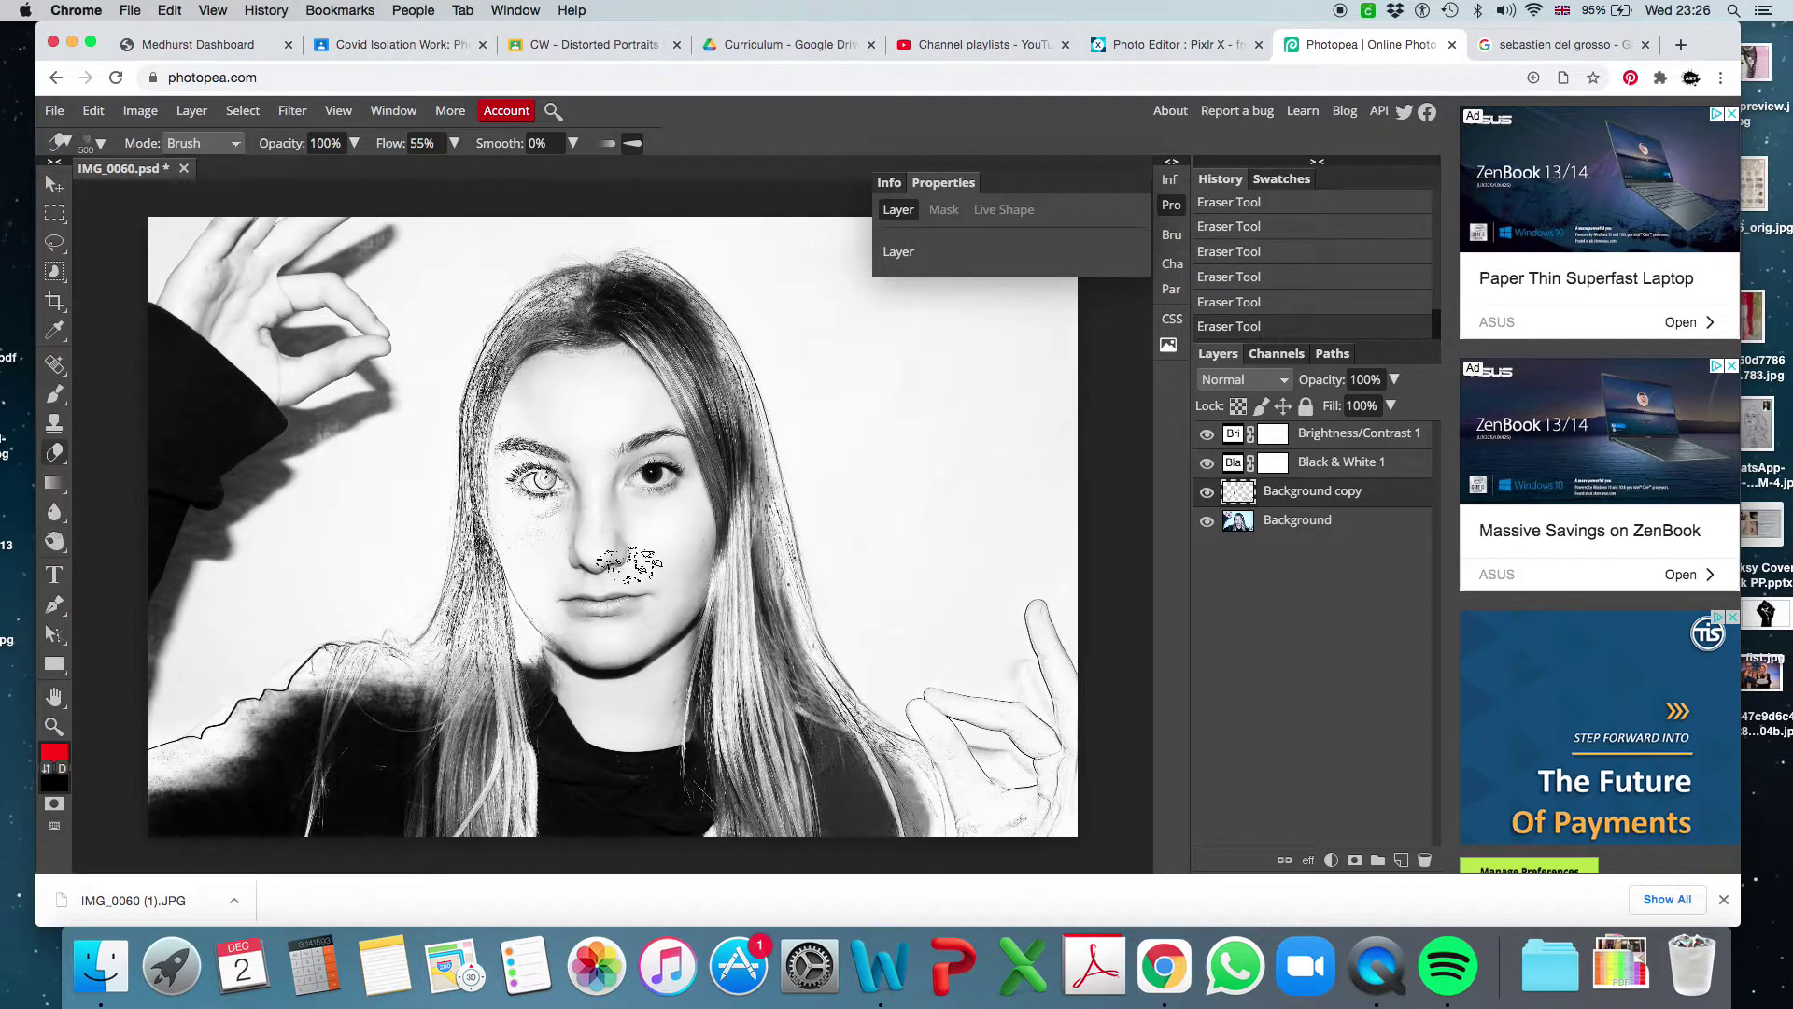
{"action": "left_click", "coordinate": [1543, 48]}
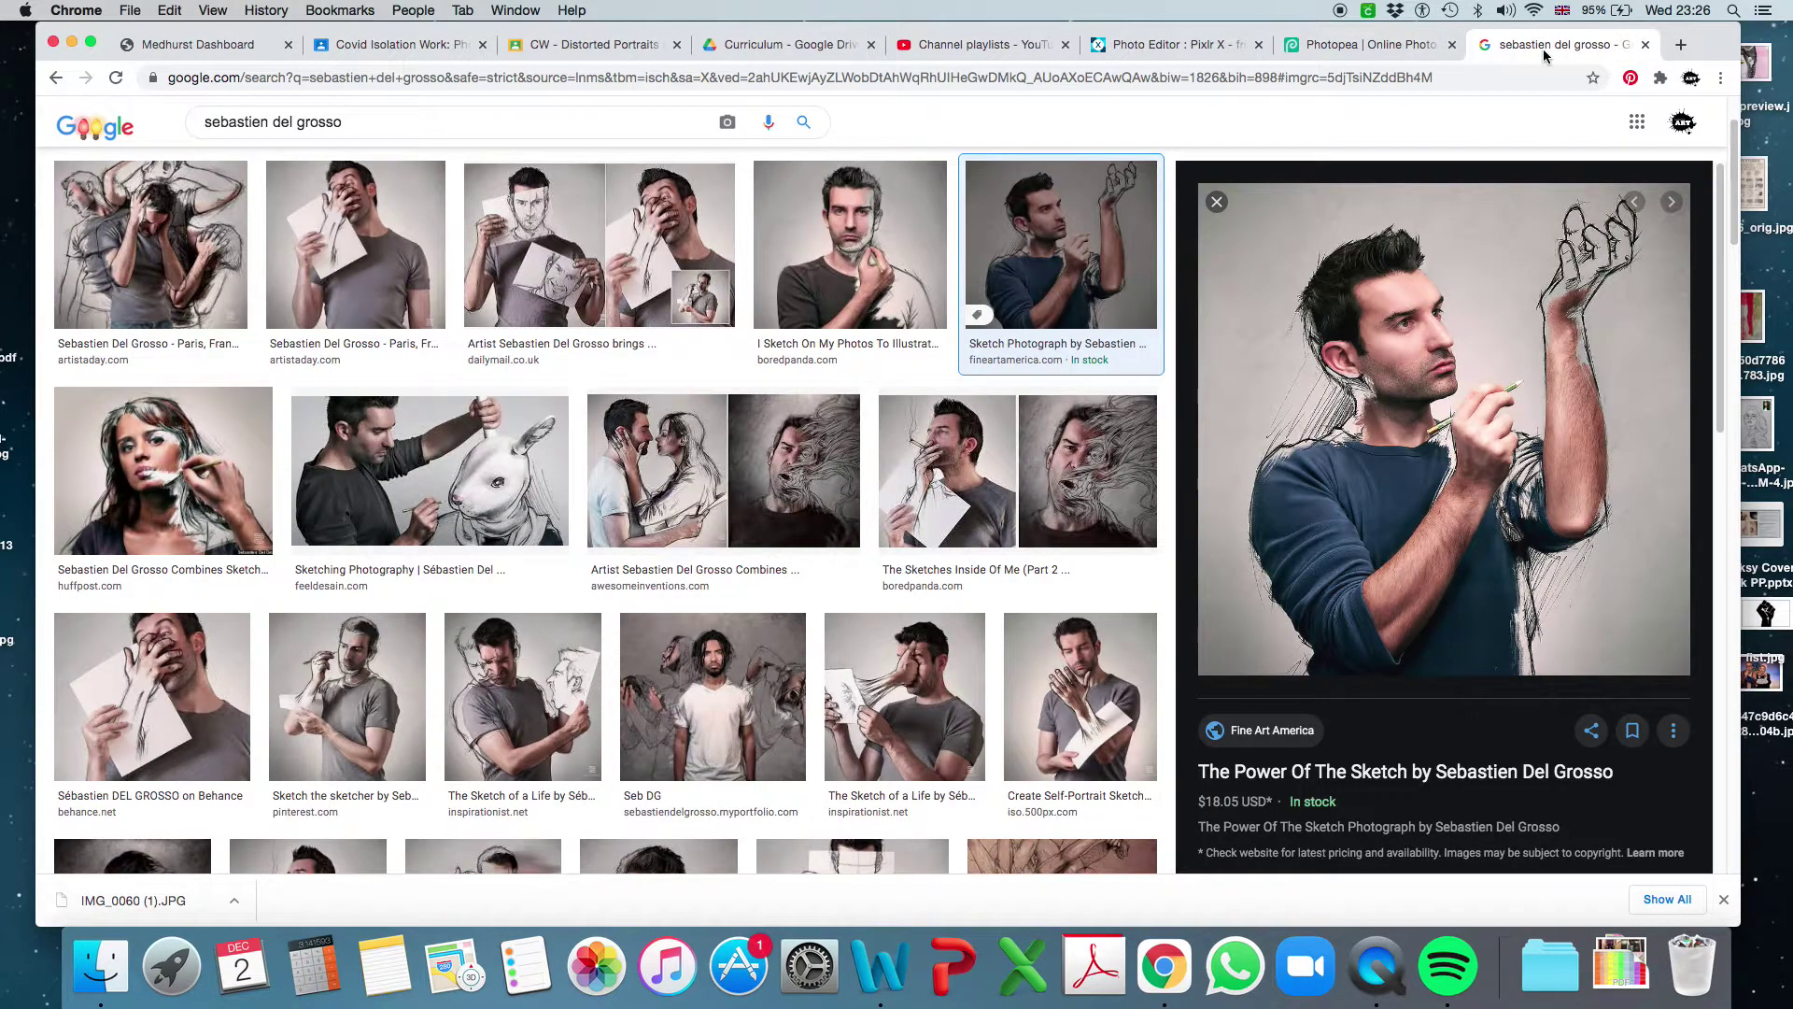
{"action": "left_click", "coordinate": [1370, 44]}
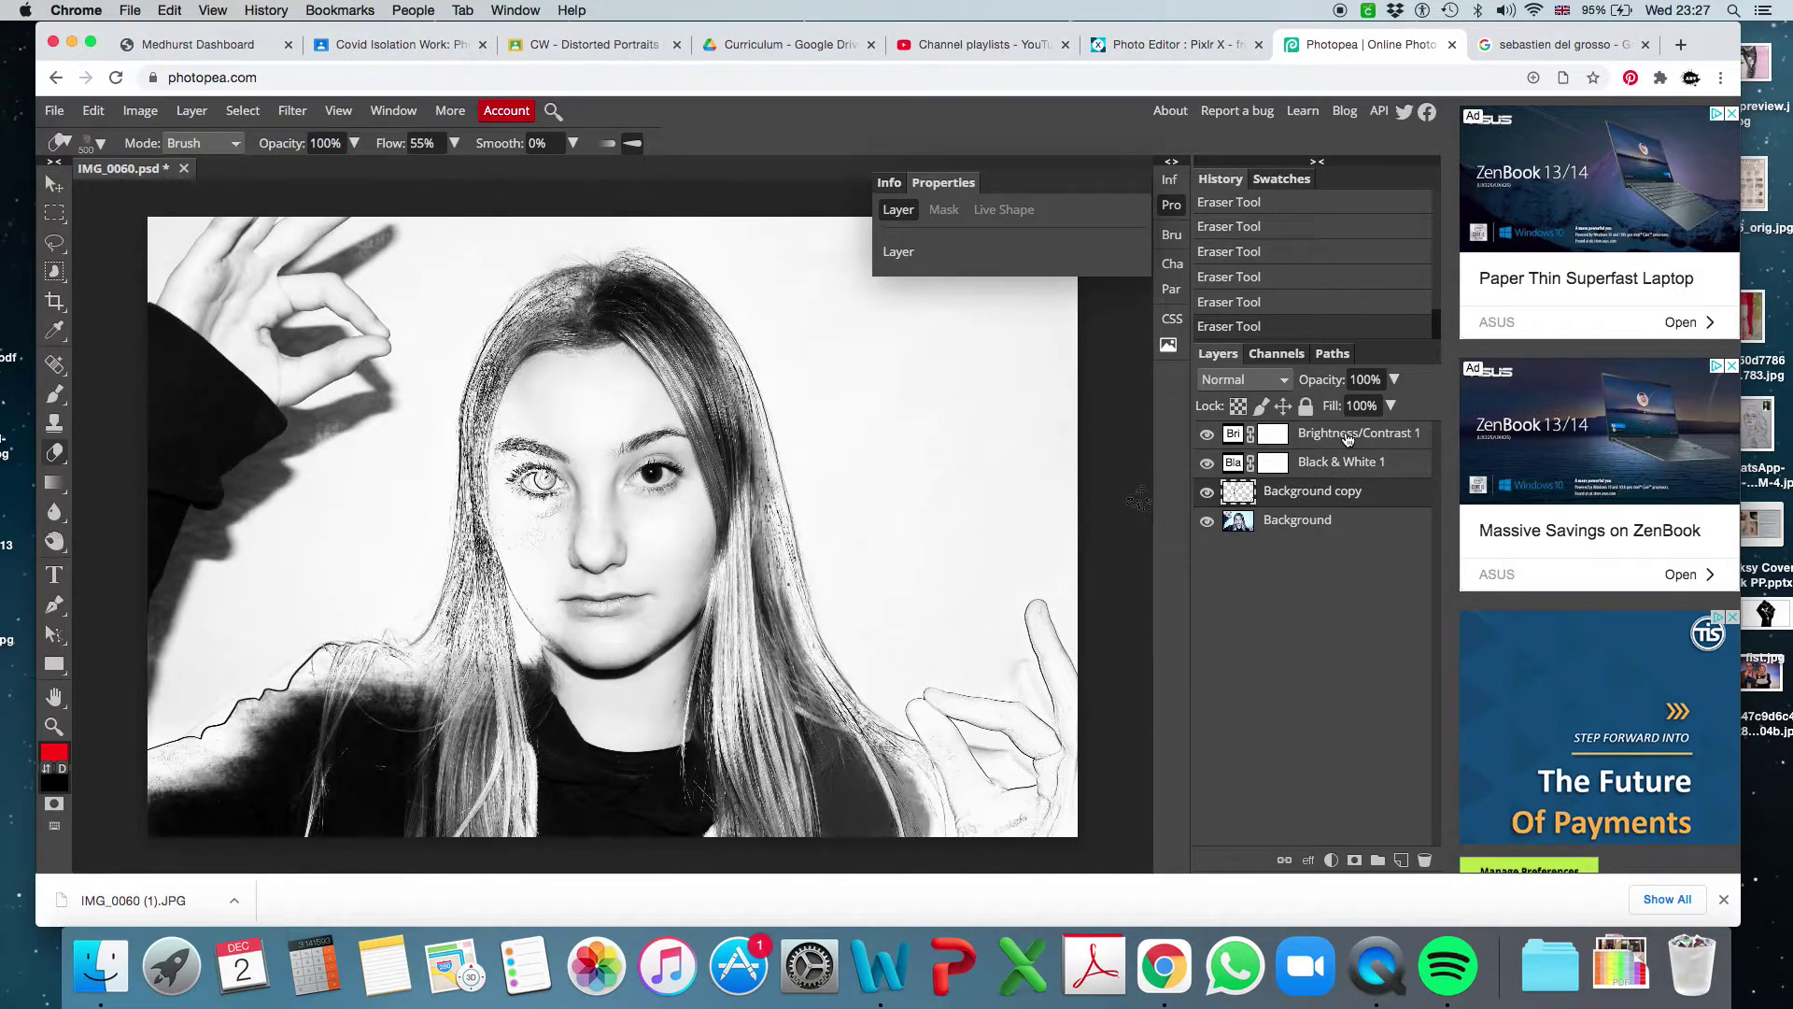
{"action": "left_click", "coordinate": [1358, 465]}
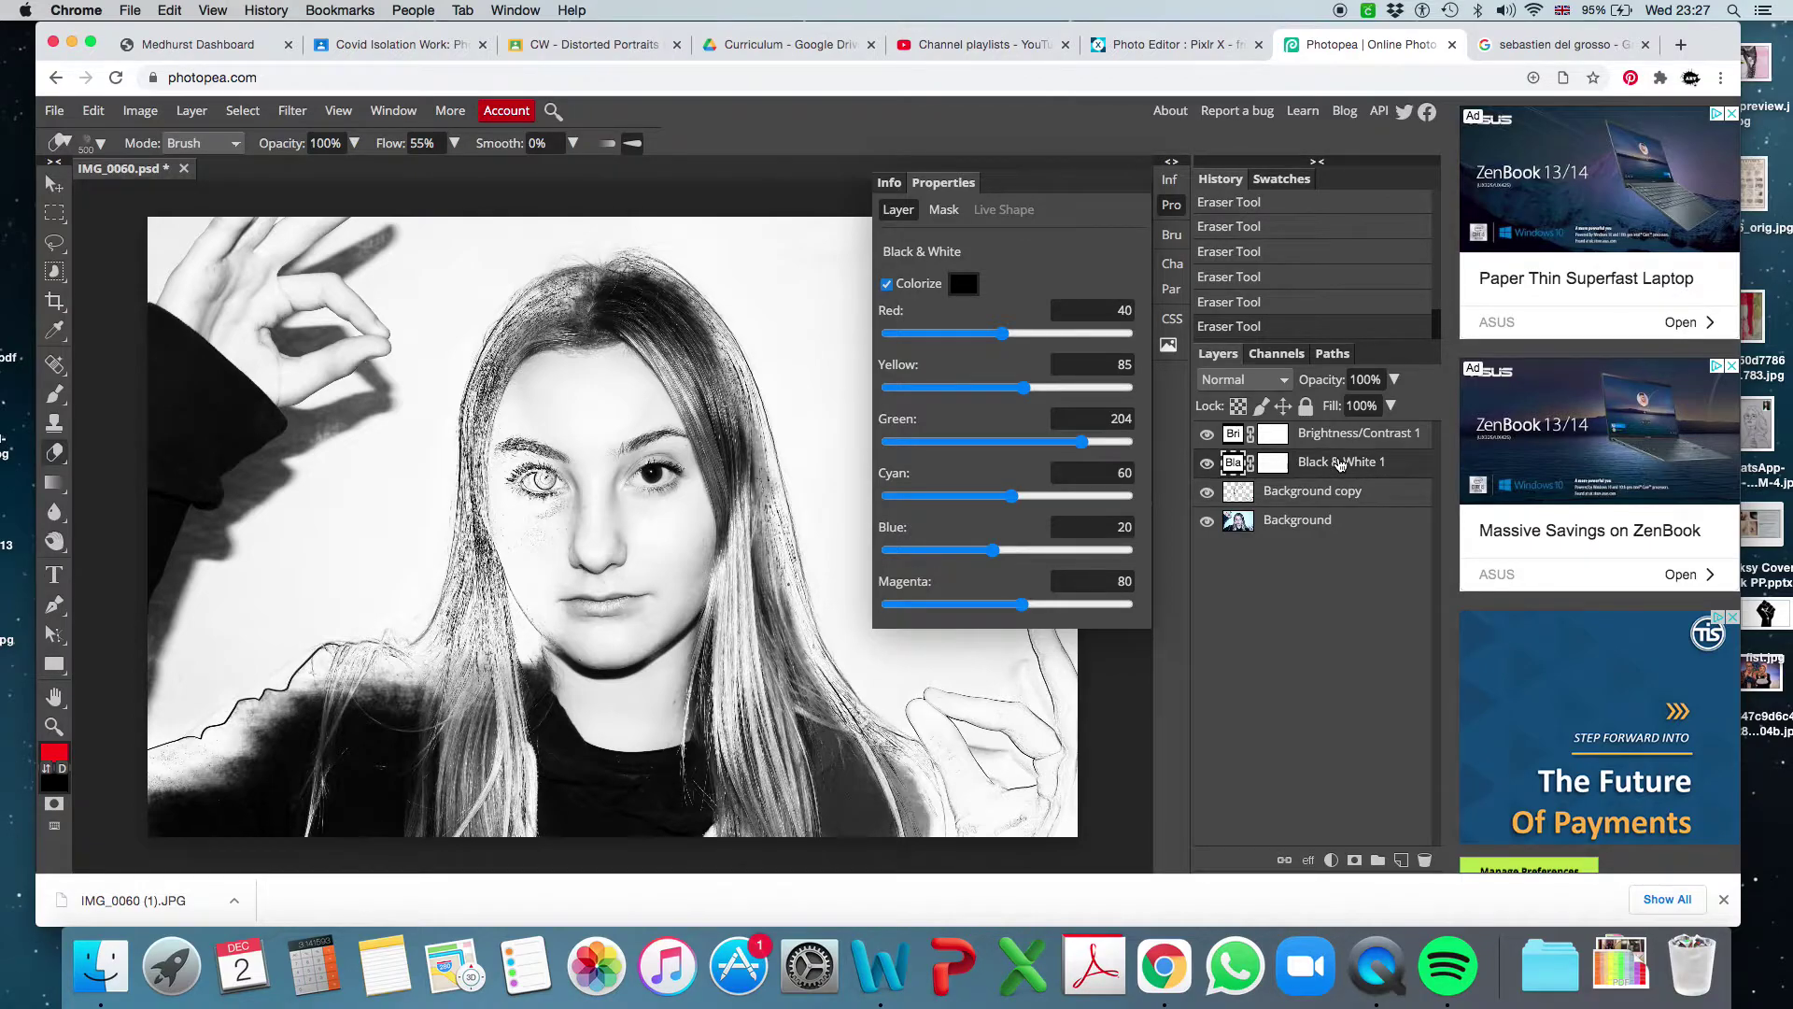
Step: Clip the Black & White 1 and Brightness/Contrast 1 adjustments to the sketch layer
{"action": "right_click", "coordinate": [1340, 464]}
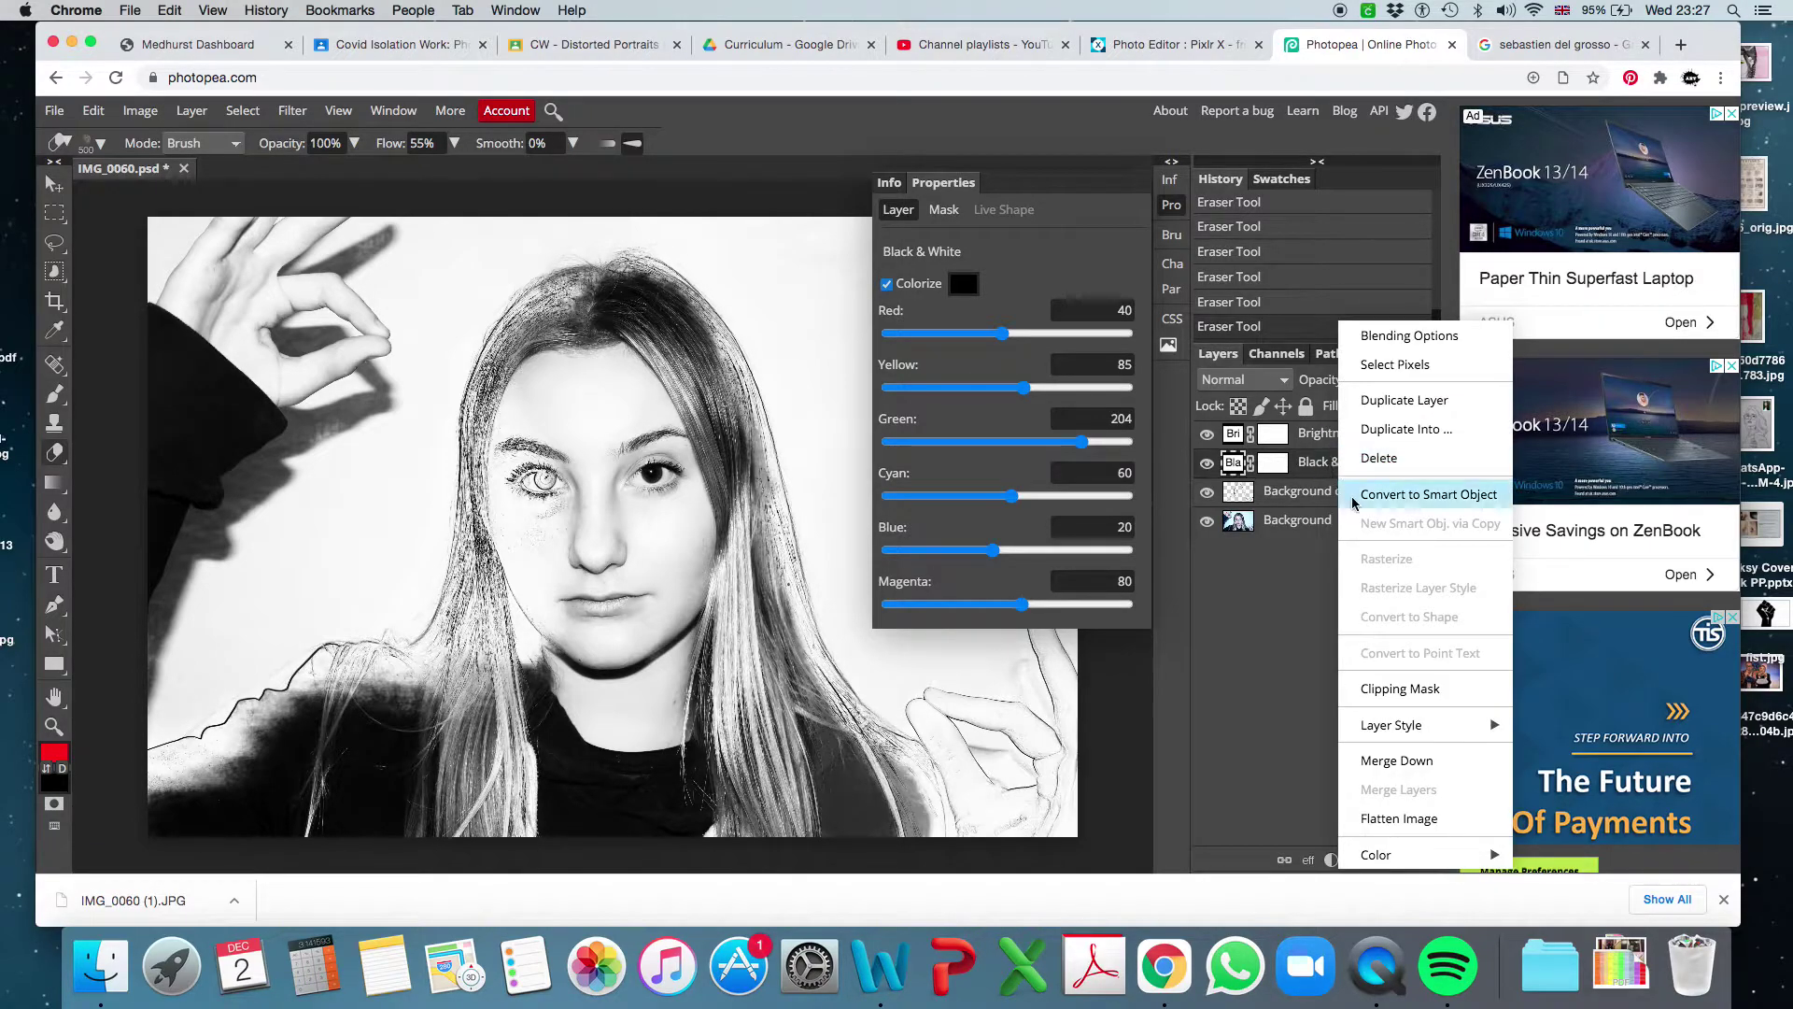
{"action": "left_click", "coordinate": [1400, 690]}
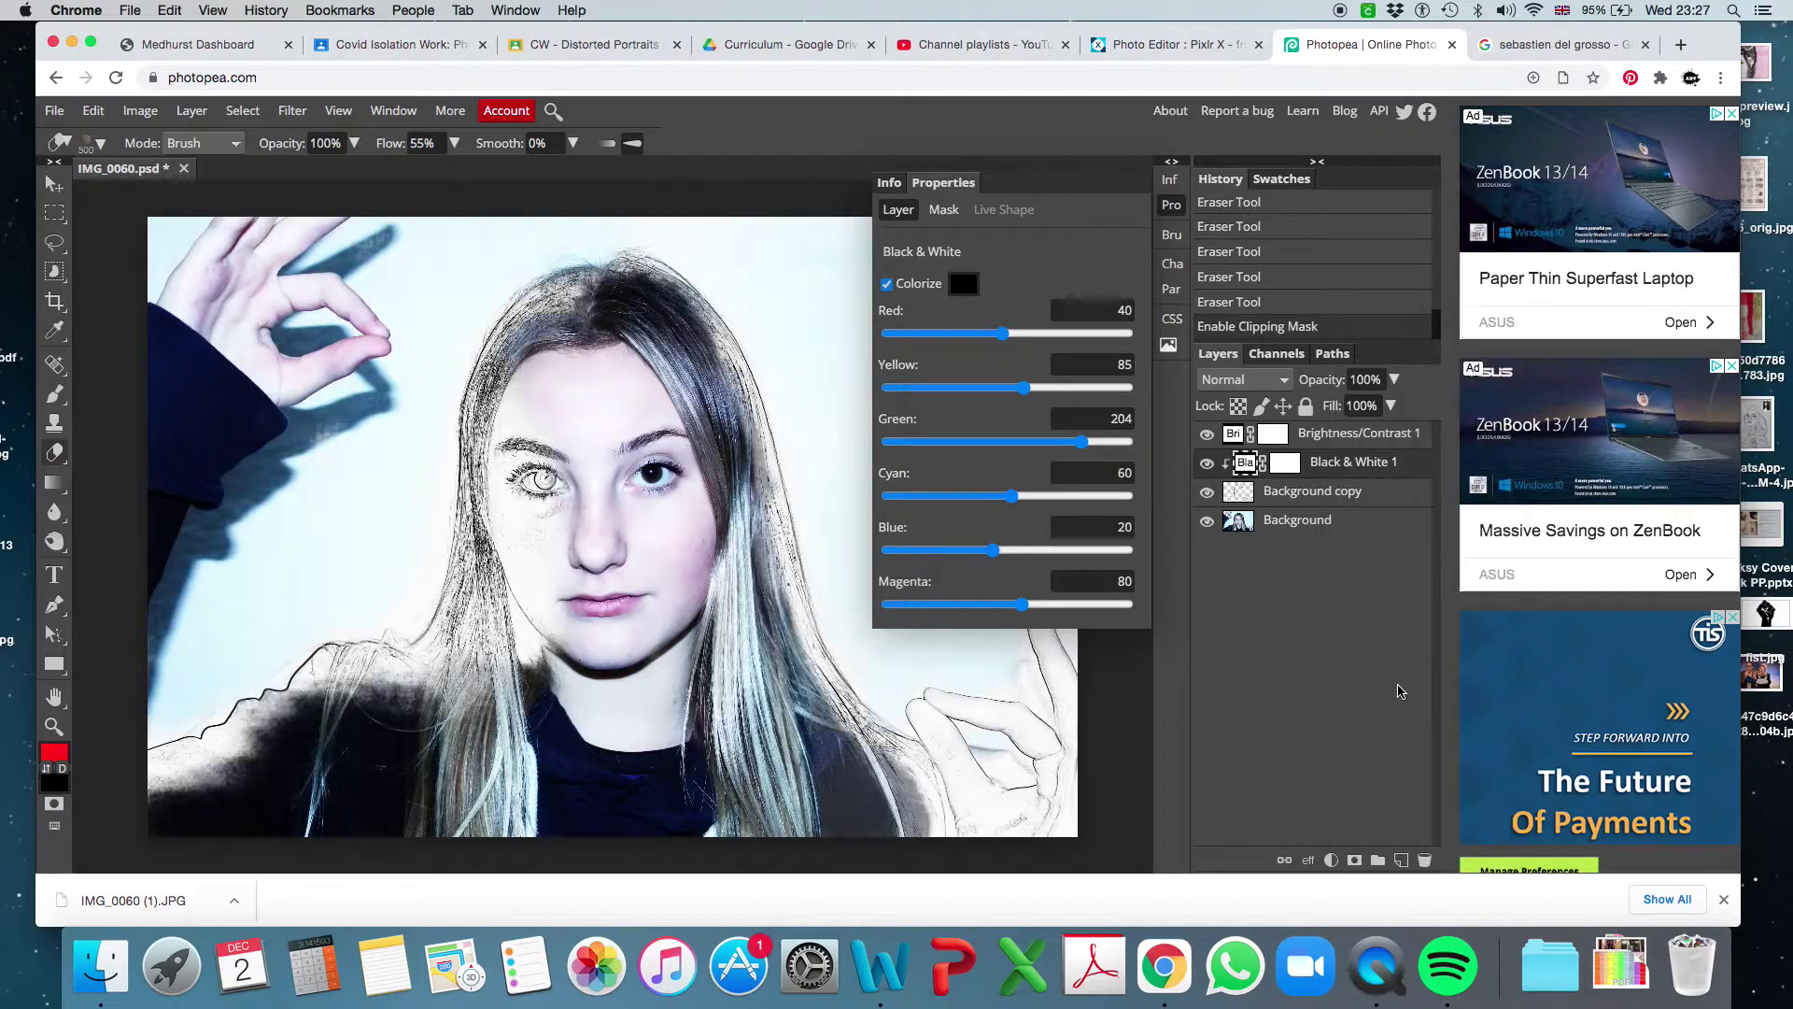
{"action": "left_click", "coordinate": [1354, 436]}
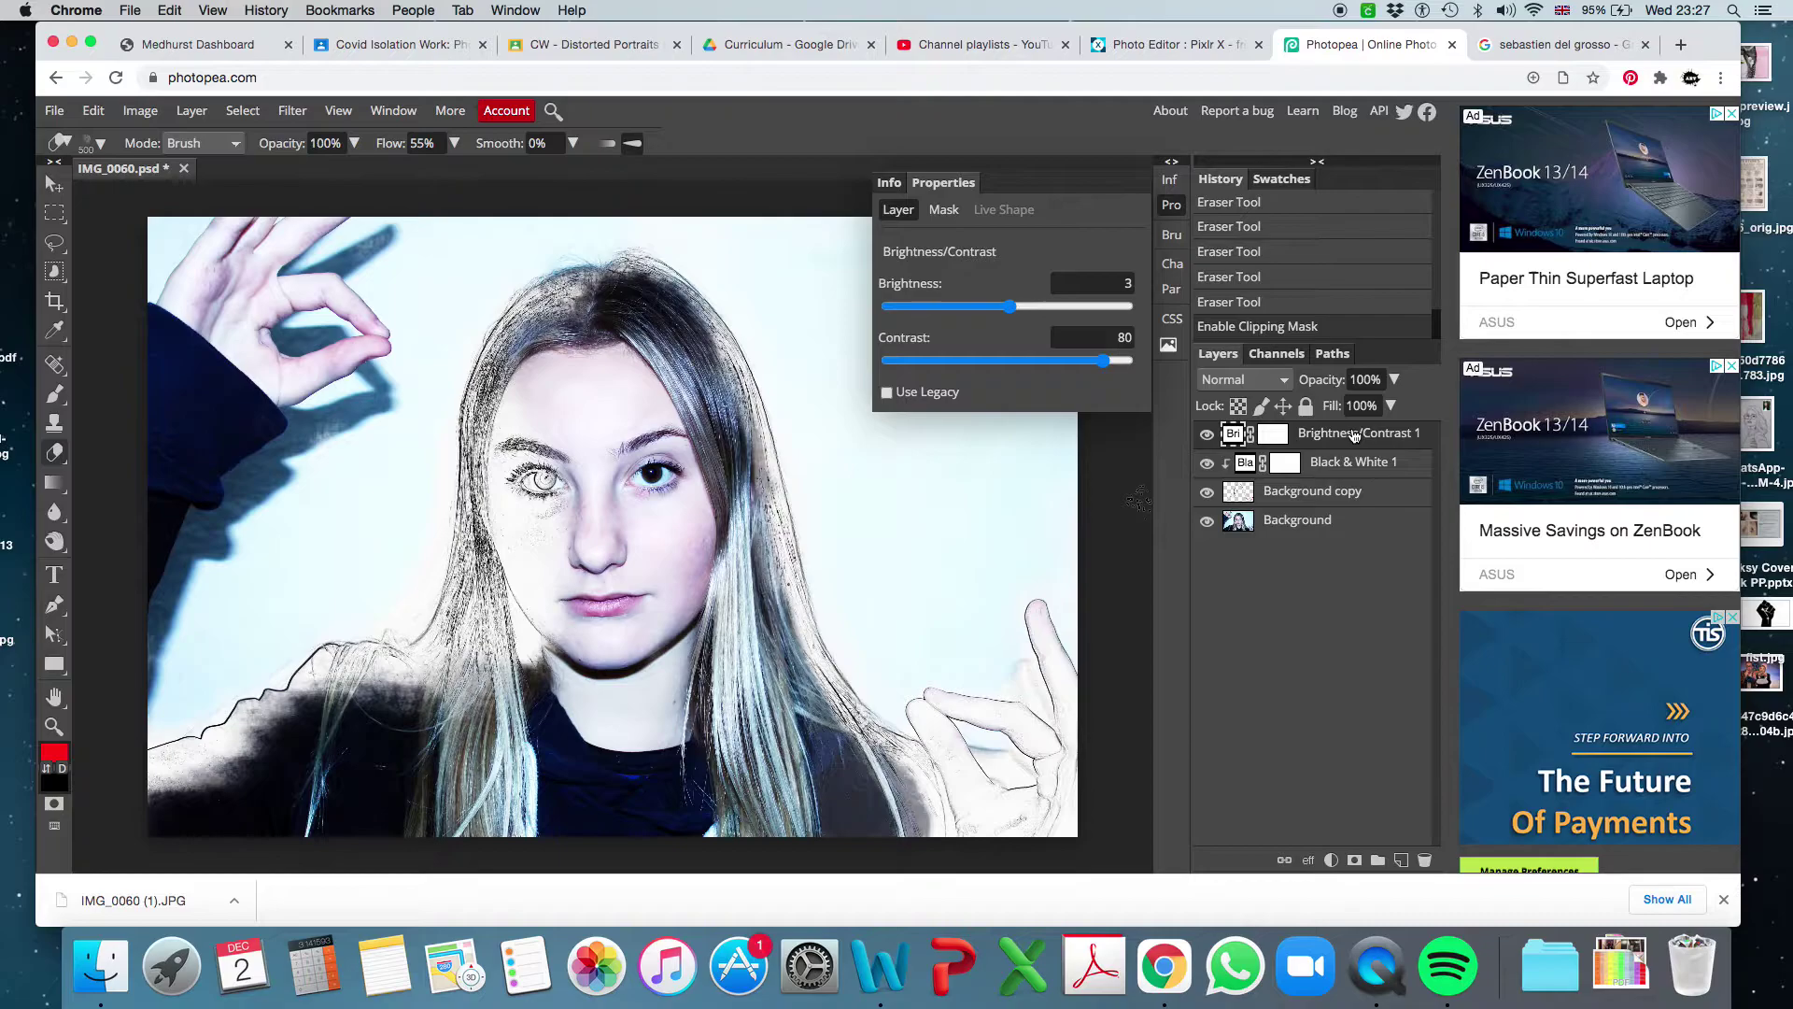
{"action": "right_click", "coordinate": [1355, 436]}
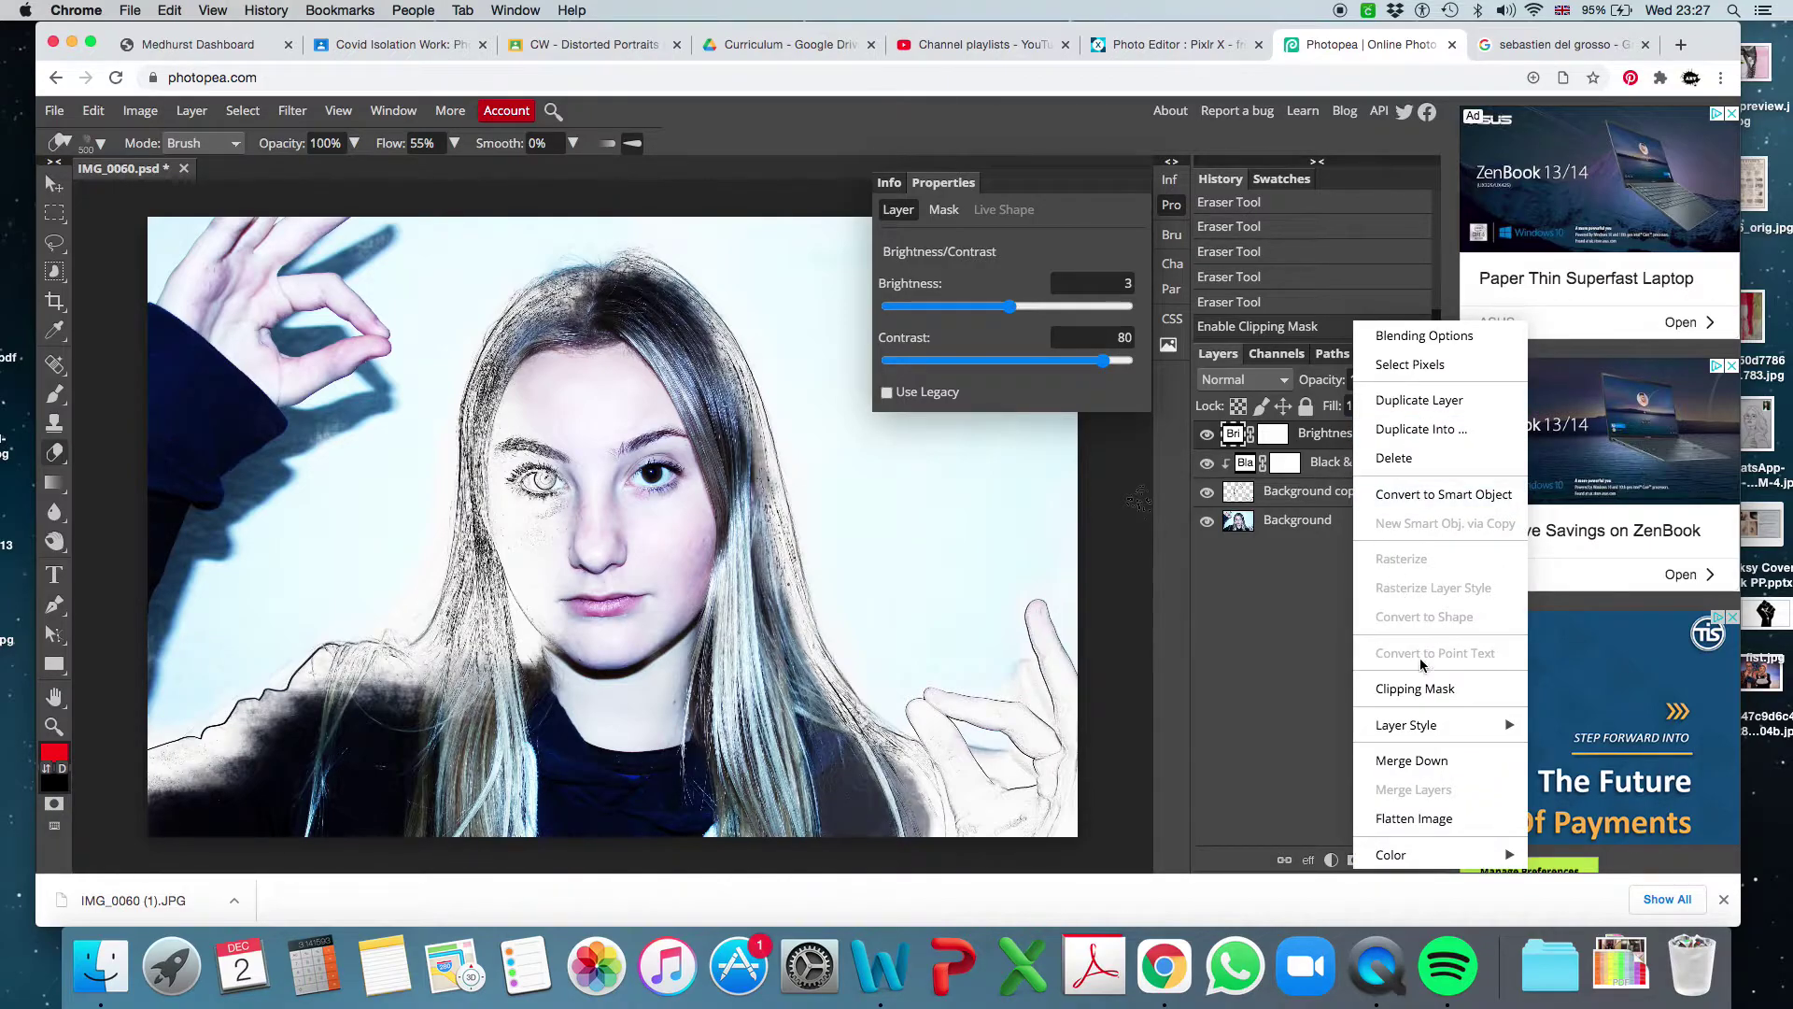
{"action": "left_click", "coordinate": [1418, 689]}
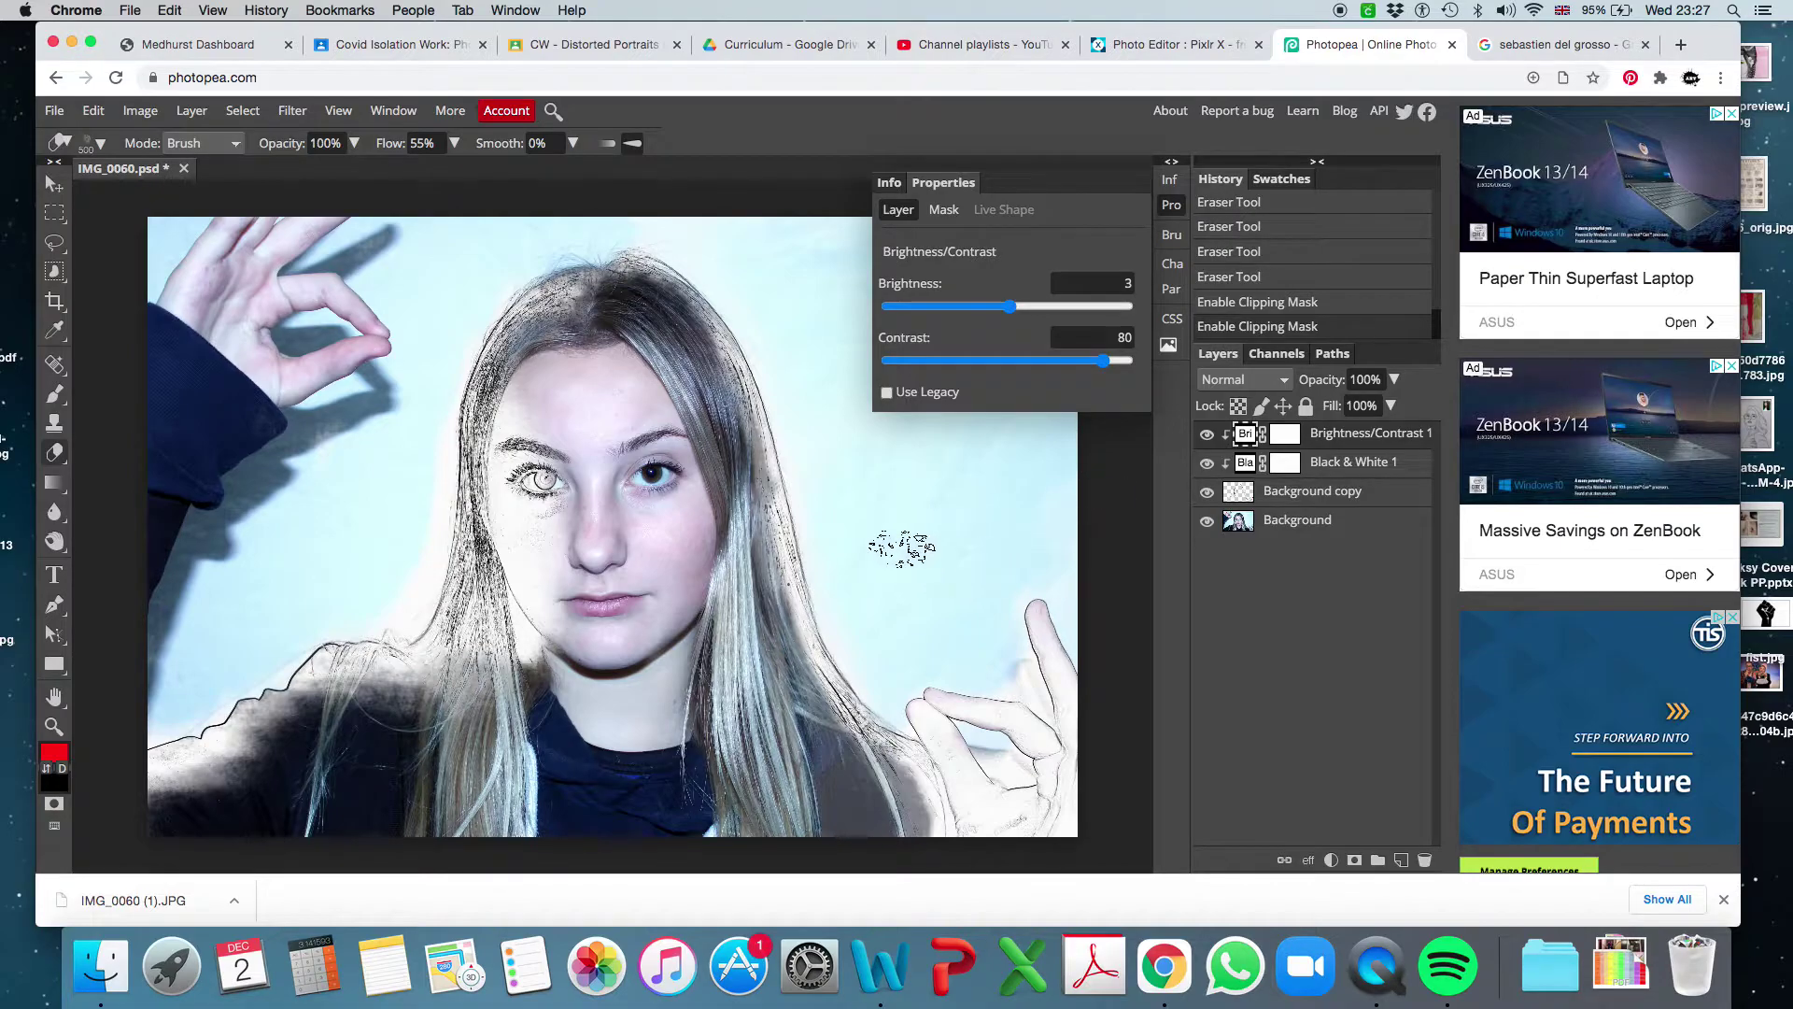
Step: On the Background copy layer, erase the sketch over the raised right-hand fingers
{"action": "left_click", "coordinate": [785, 357]}
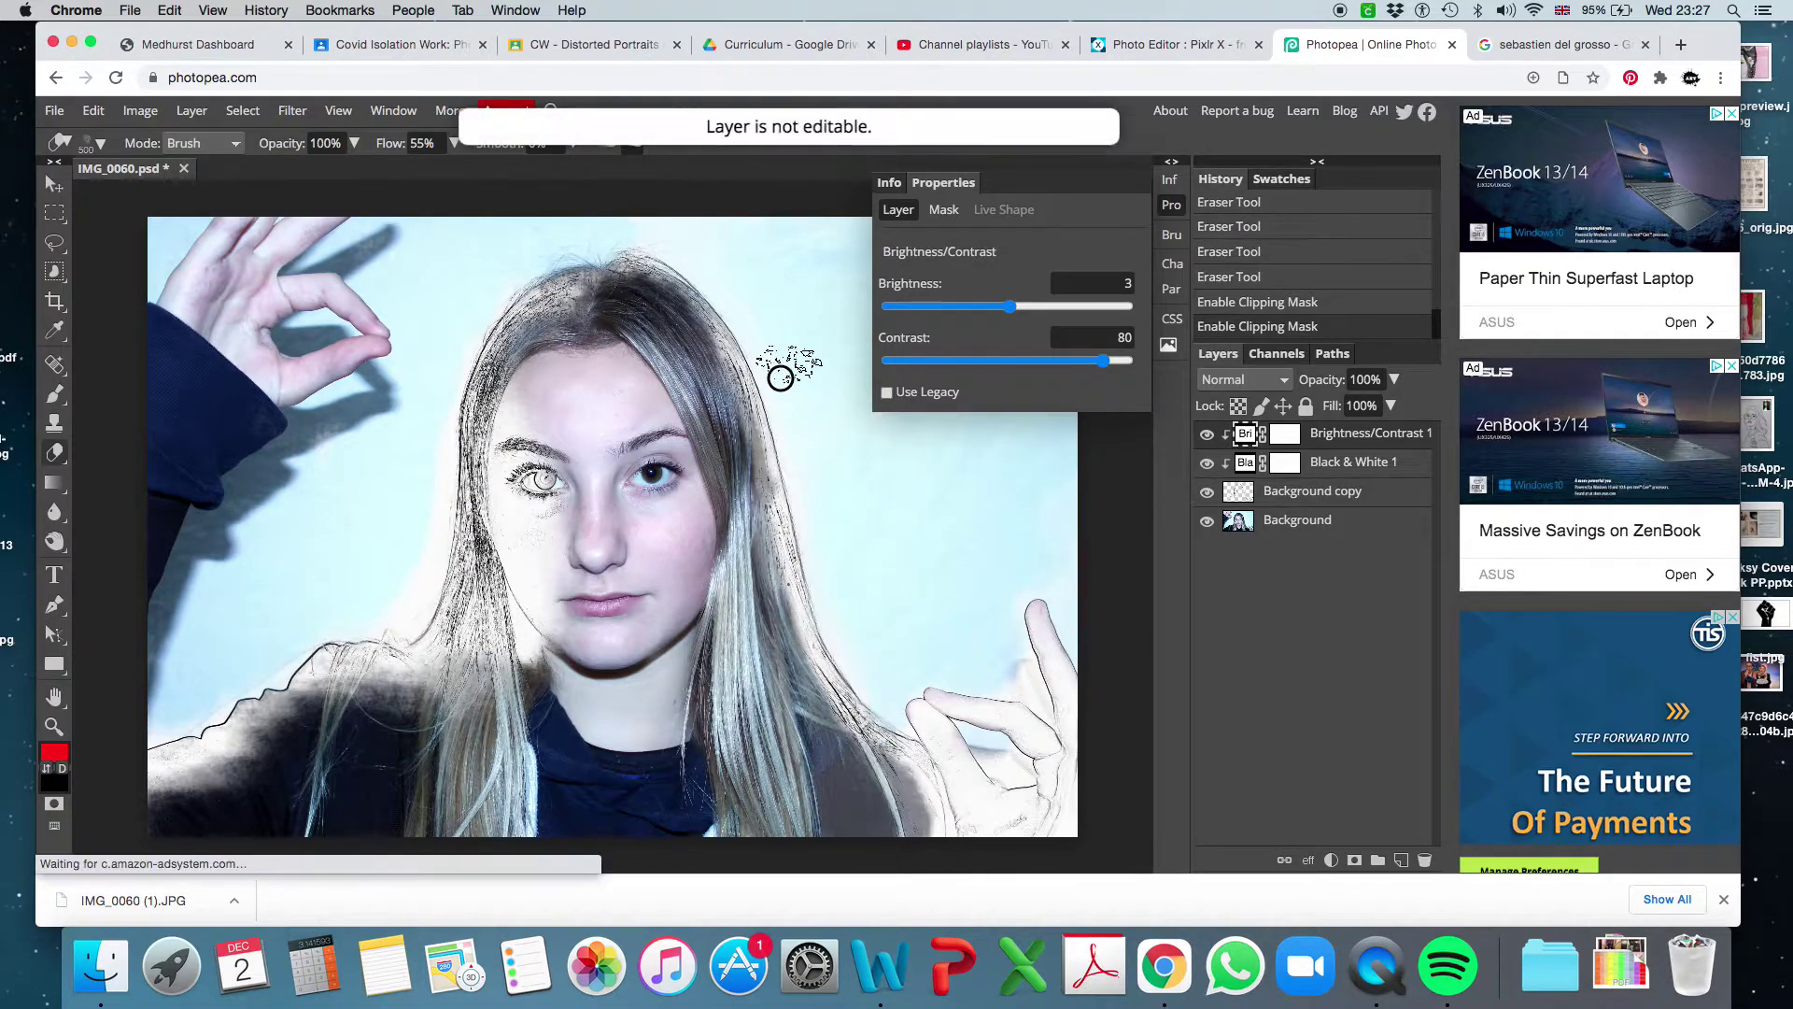
{"action": "left_click", "coordinate": [1299, 495]}
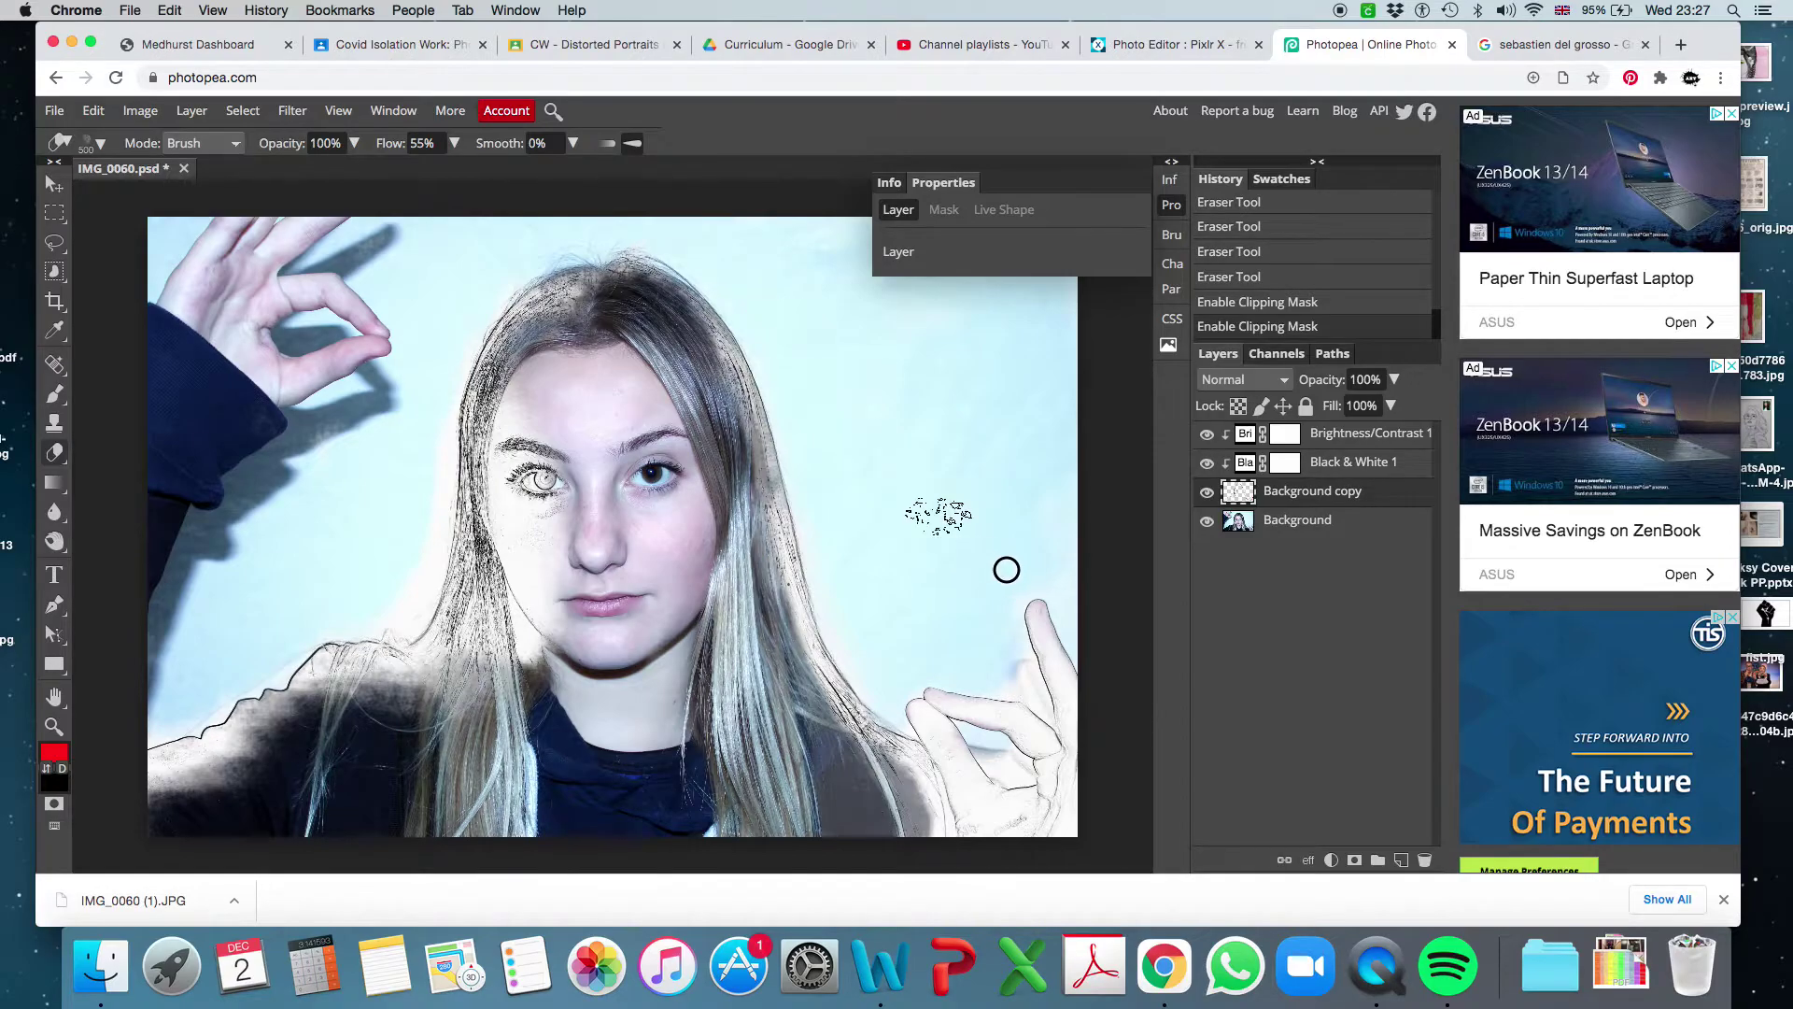
{"action": "left_click_drag", "start_coordinate": [1040, 582], "coordinate": [1060, 598]}
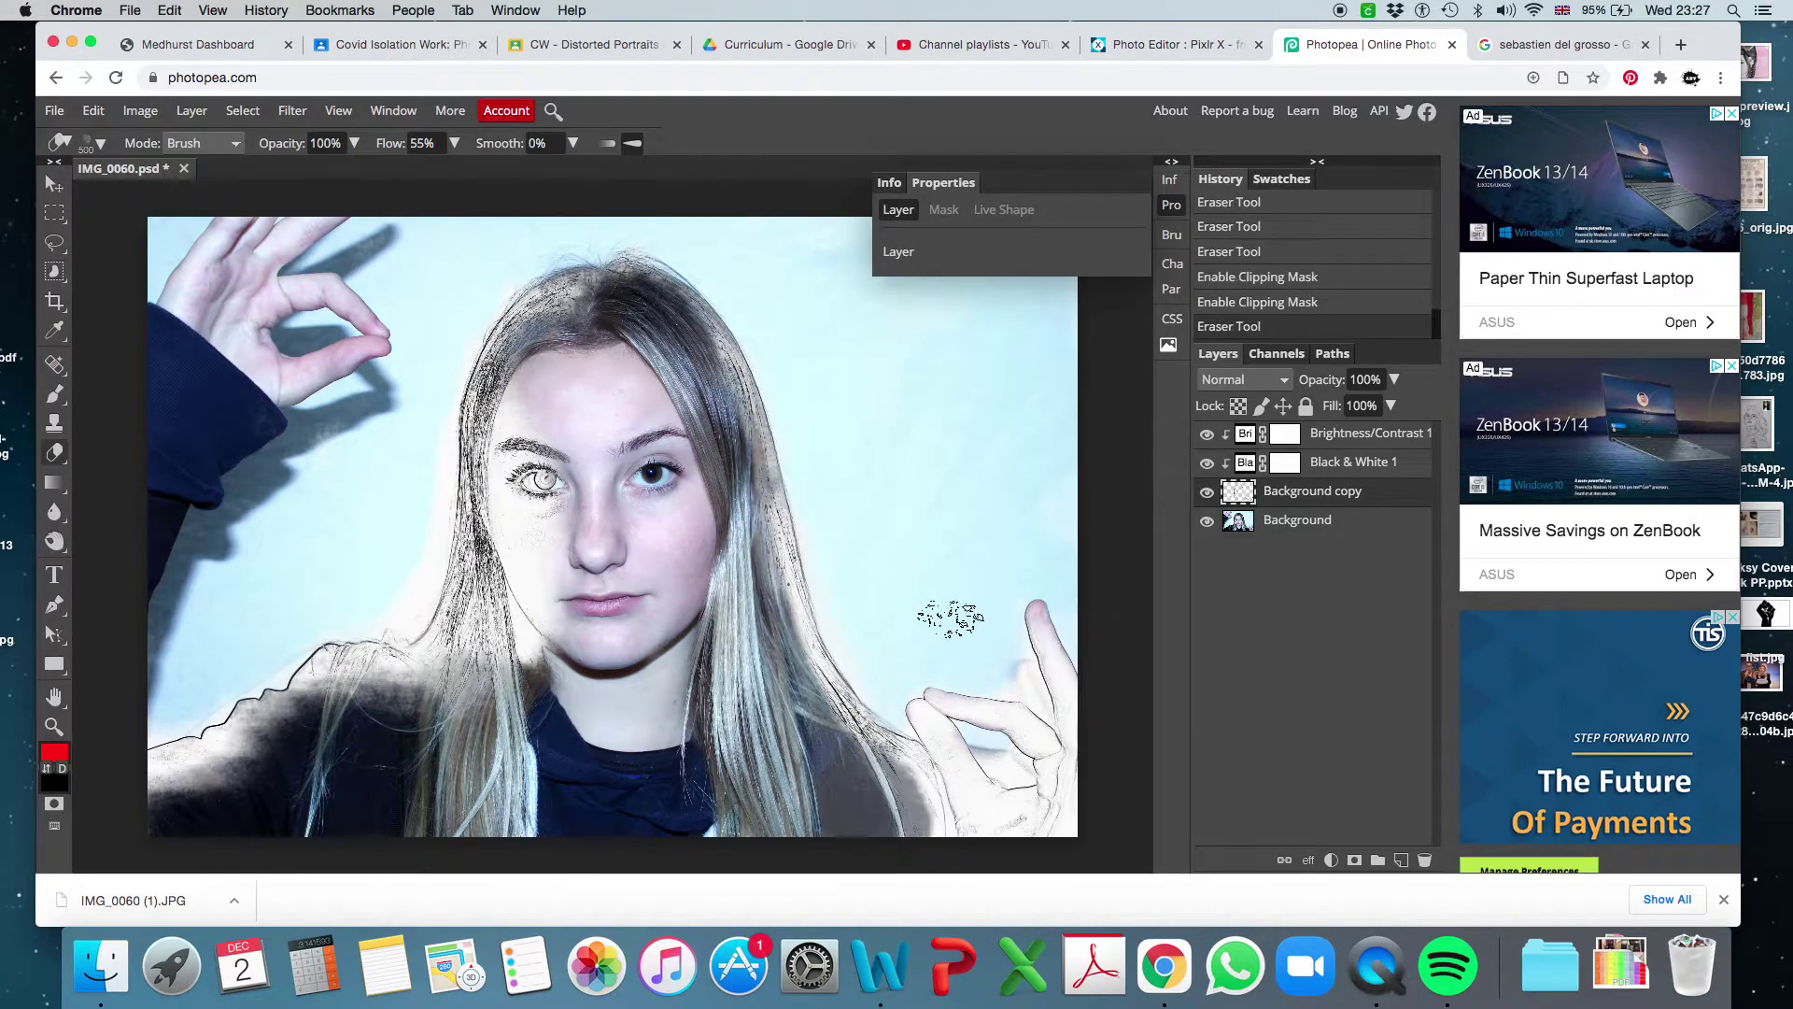
{"action": "mouse_move", "coordinate": [939, 661]}
{"action": "left_mouse_down"}
{"action": "mouse_move", "coordinate": [982, 665]}
{"action": "mouse_move", "coordinate": [996, 616]}
{"action": "mouse_move", "coordinate": [988, 629]}
{"action": "mouse_move", "coordinate": [976, 560]}
{"action": "left_mouse_up"}
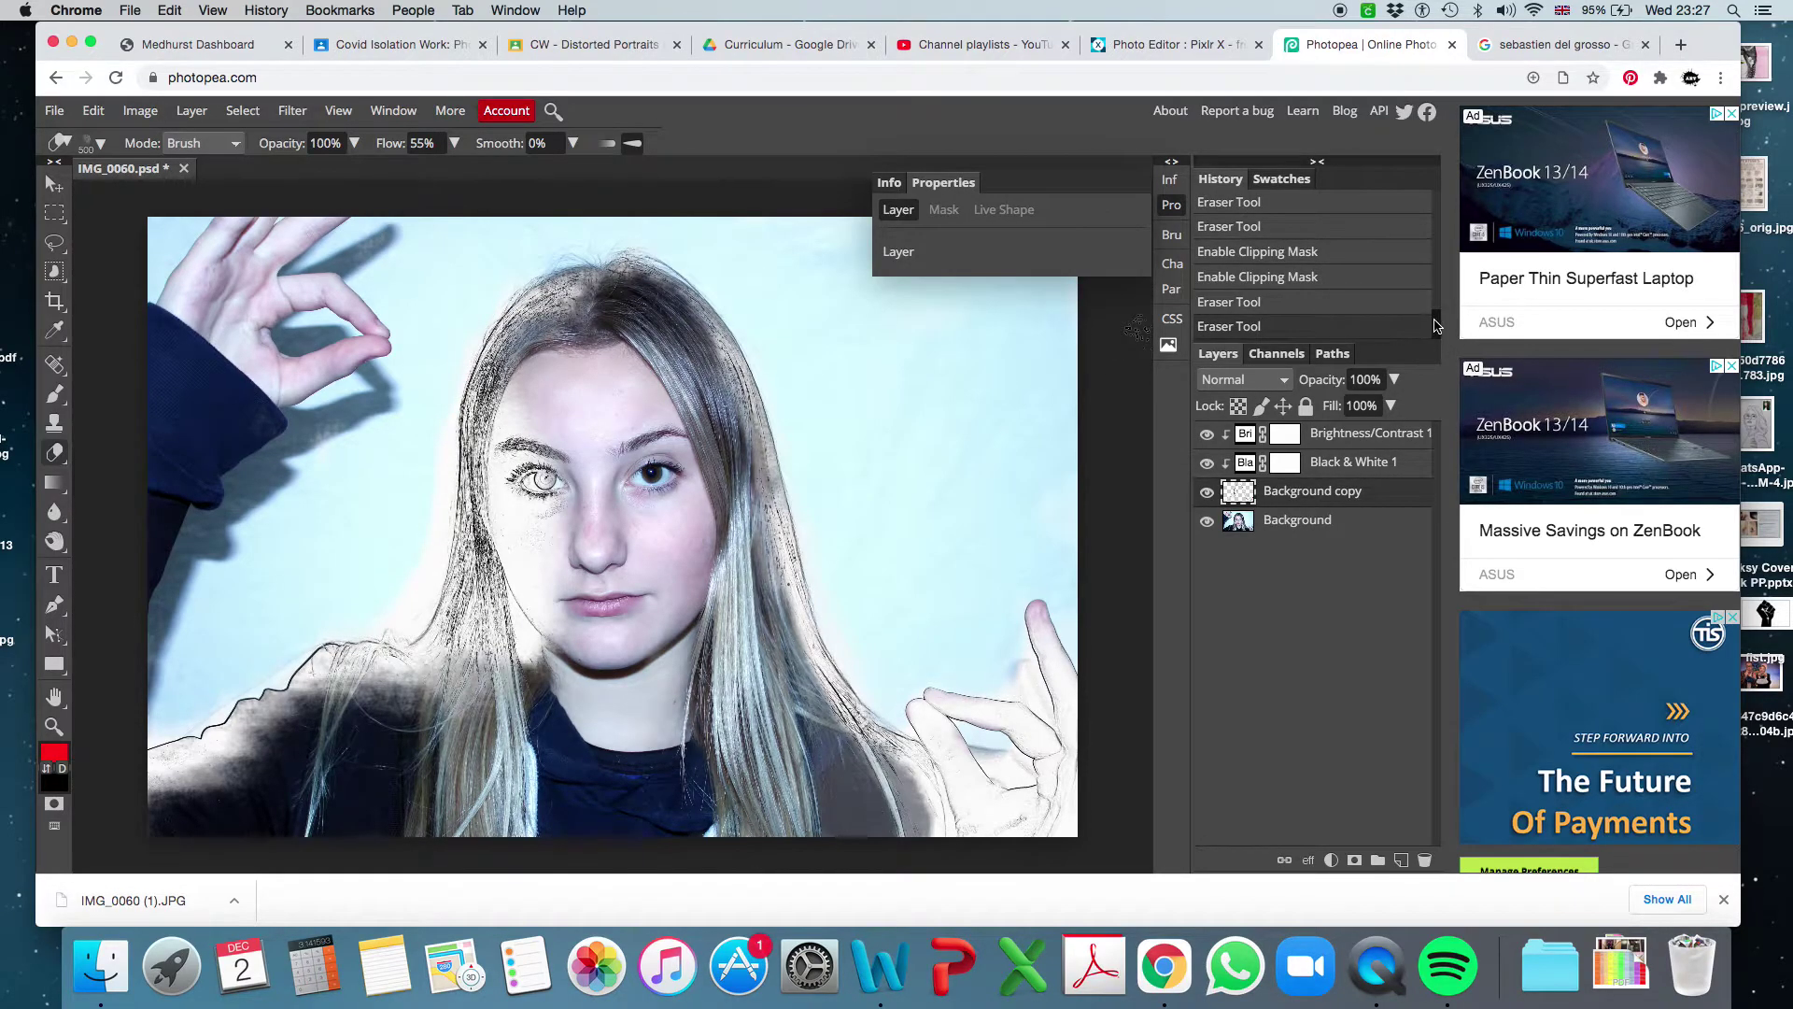
{"action": "left_click_drag", "start_coordinate": [1436, 326], "coordinate": [1421, 187]}
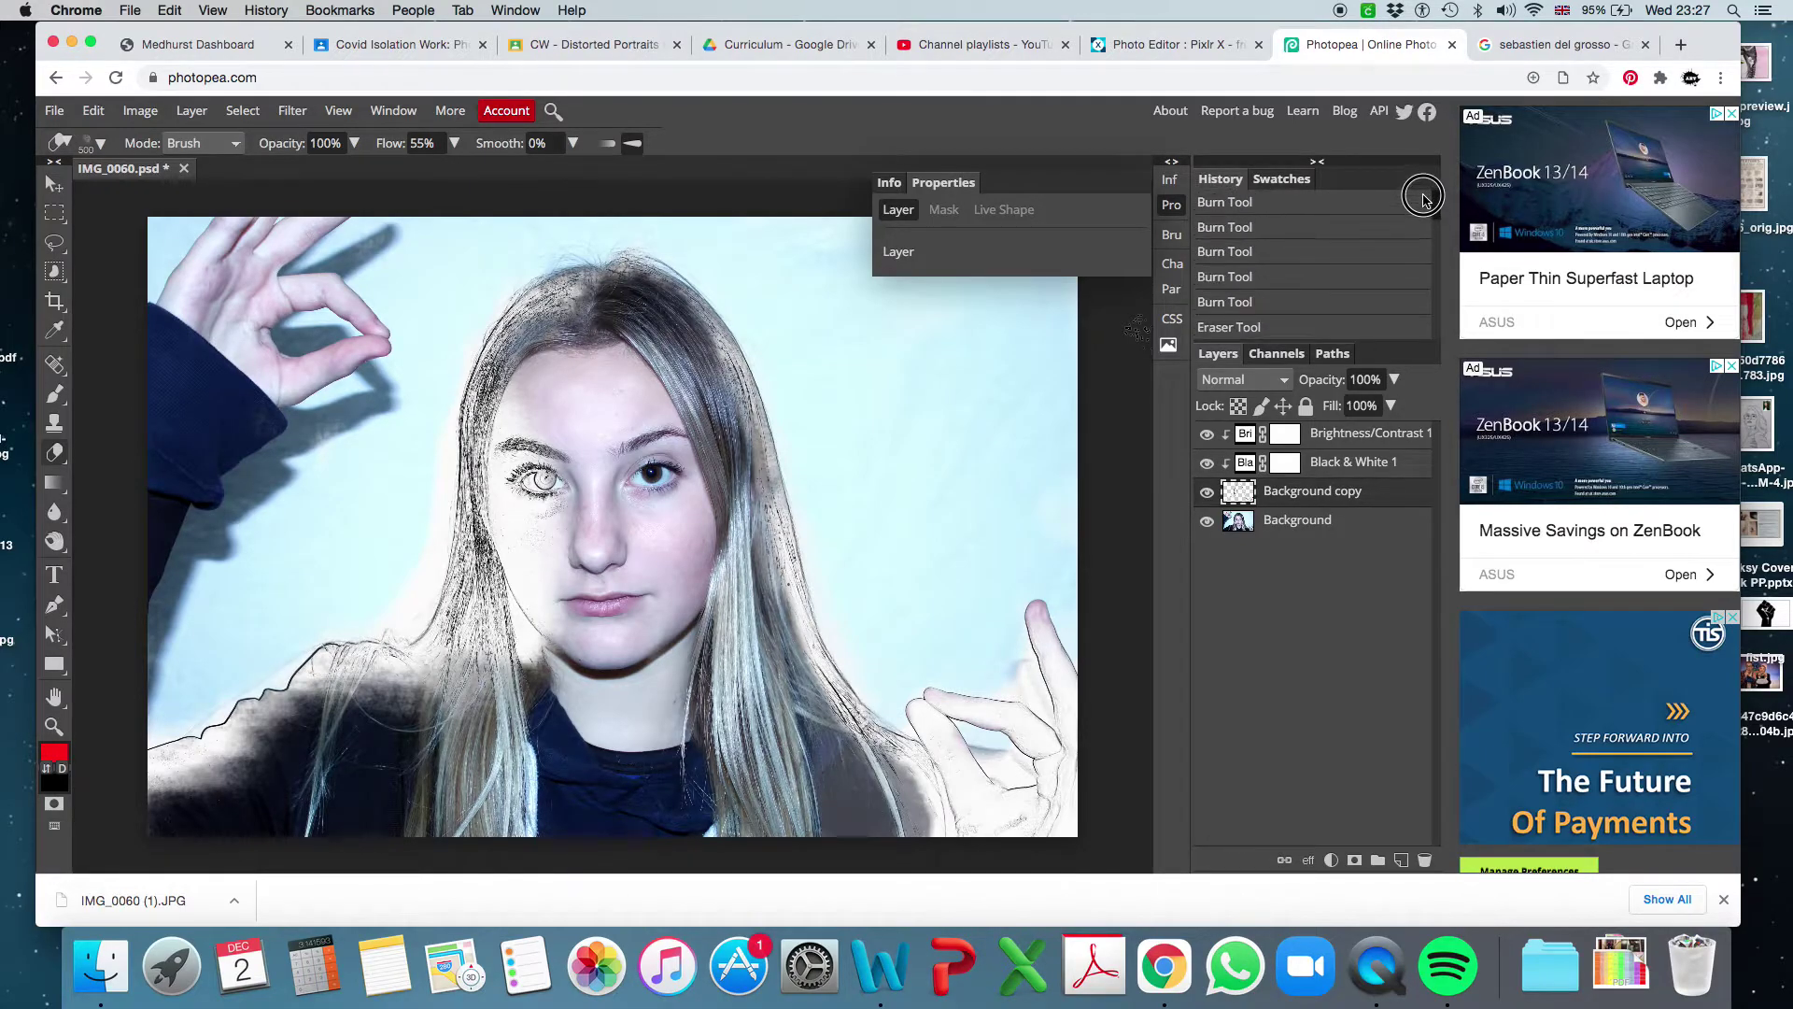
{"action": "left_click", "coordinate": [1357, 206]}
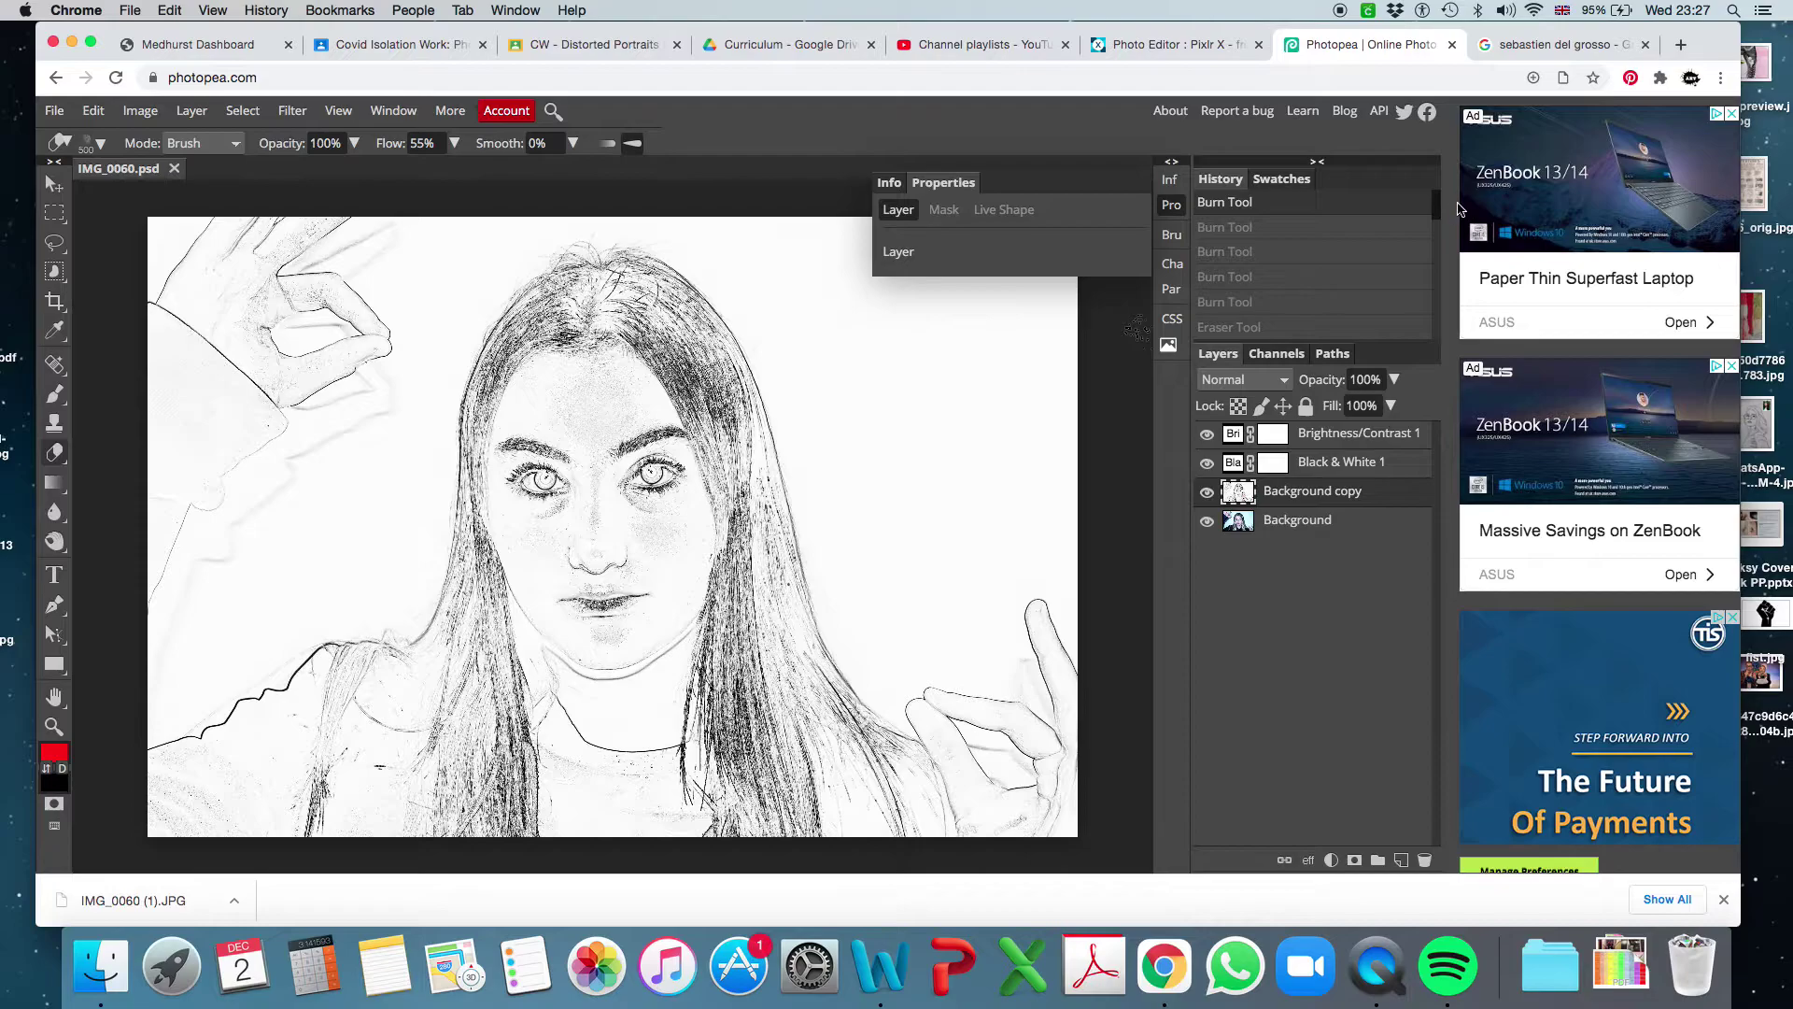
{"action": "left_click_drag", "start_coordinate": [1436, 217], "coordinate": [1431, 334]}
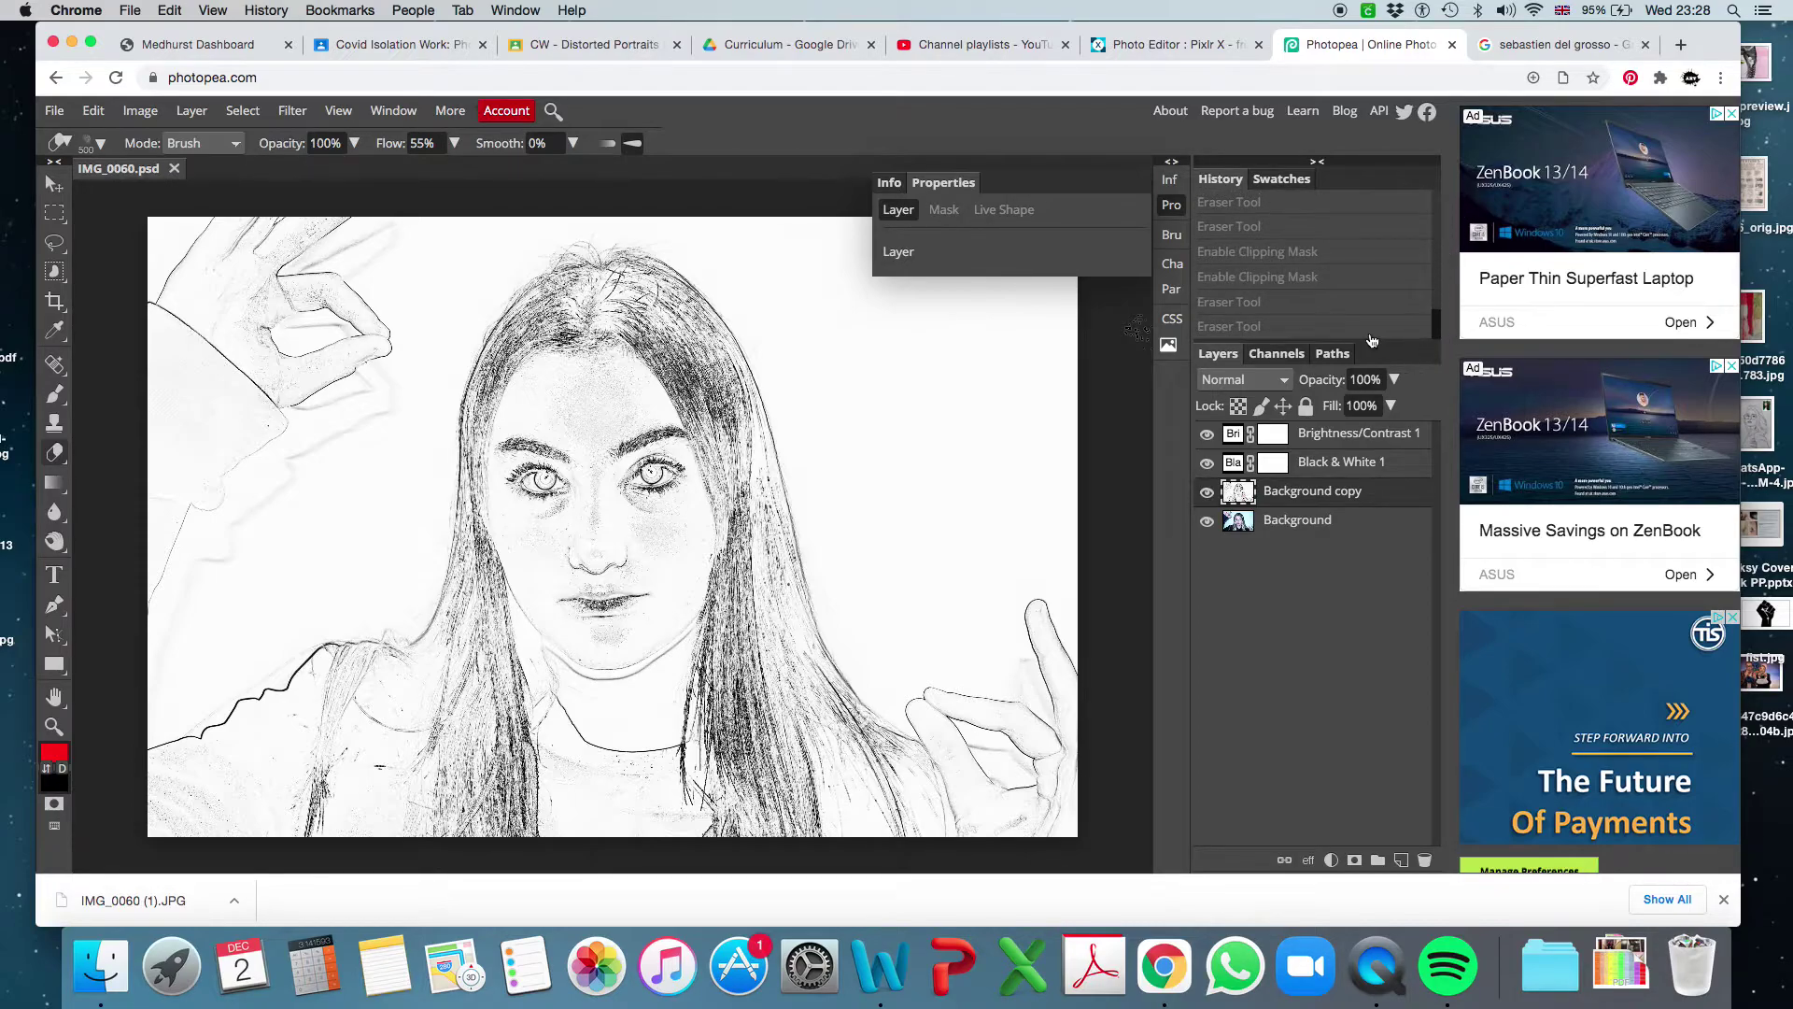
{"action": "left_click", "coordinate": [1304, 326]}
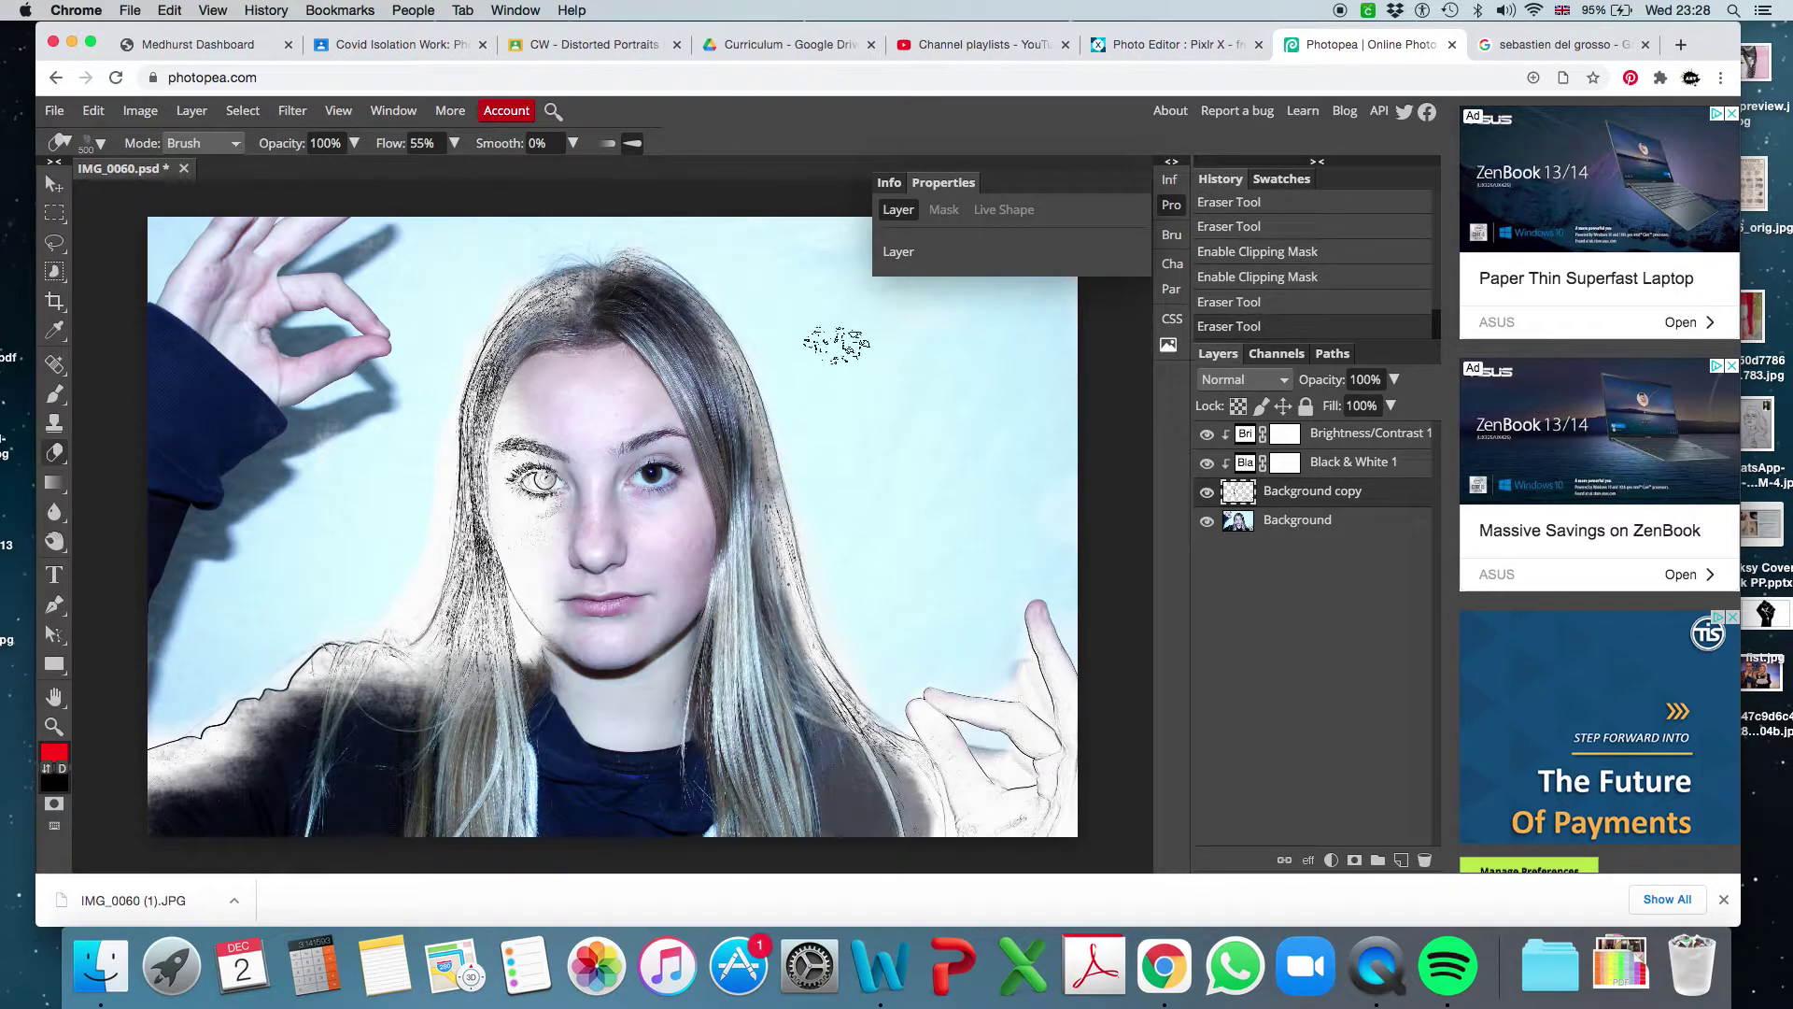
Step: Save the portrait as IMG_0060.psd and open the Downloads folder from the Dock
{"action": "left_click", "coordinate": [54, 110]}
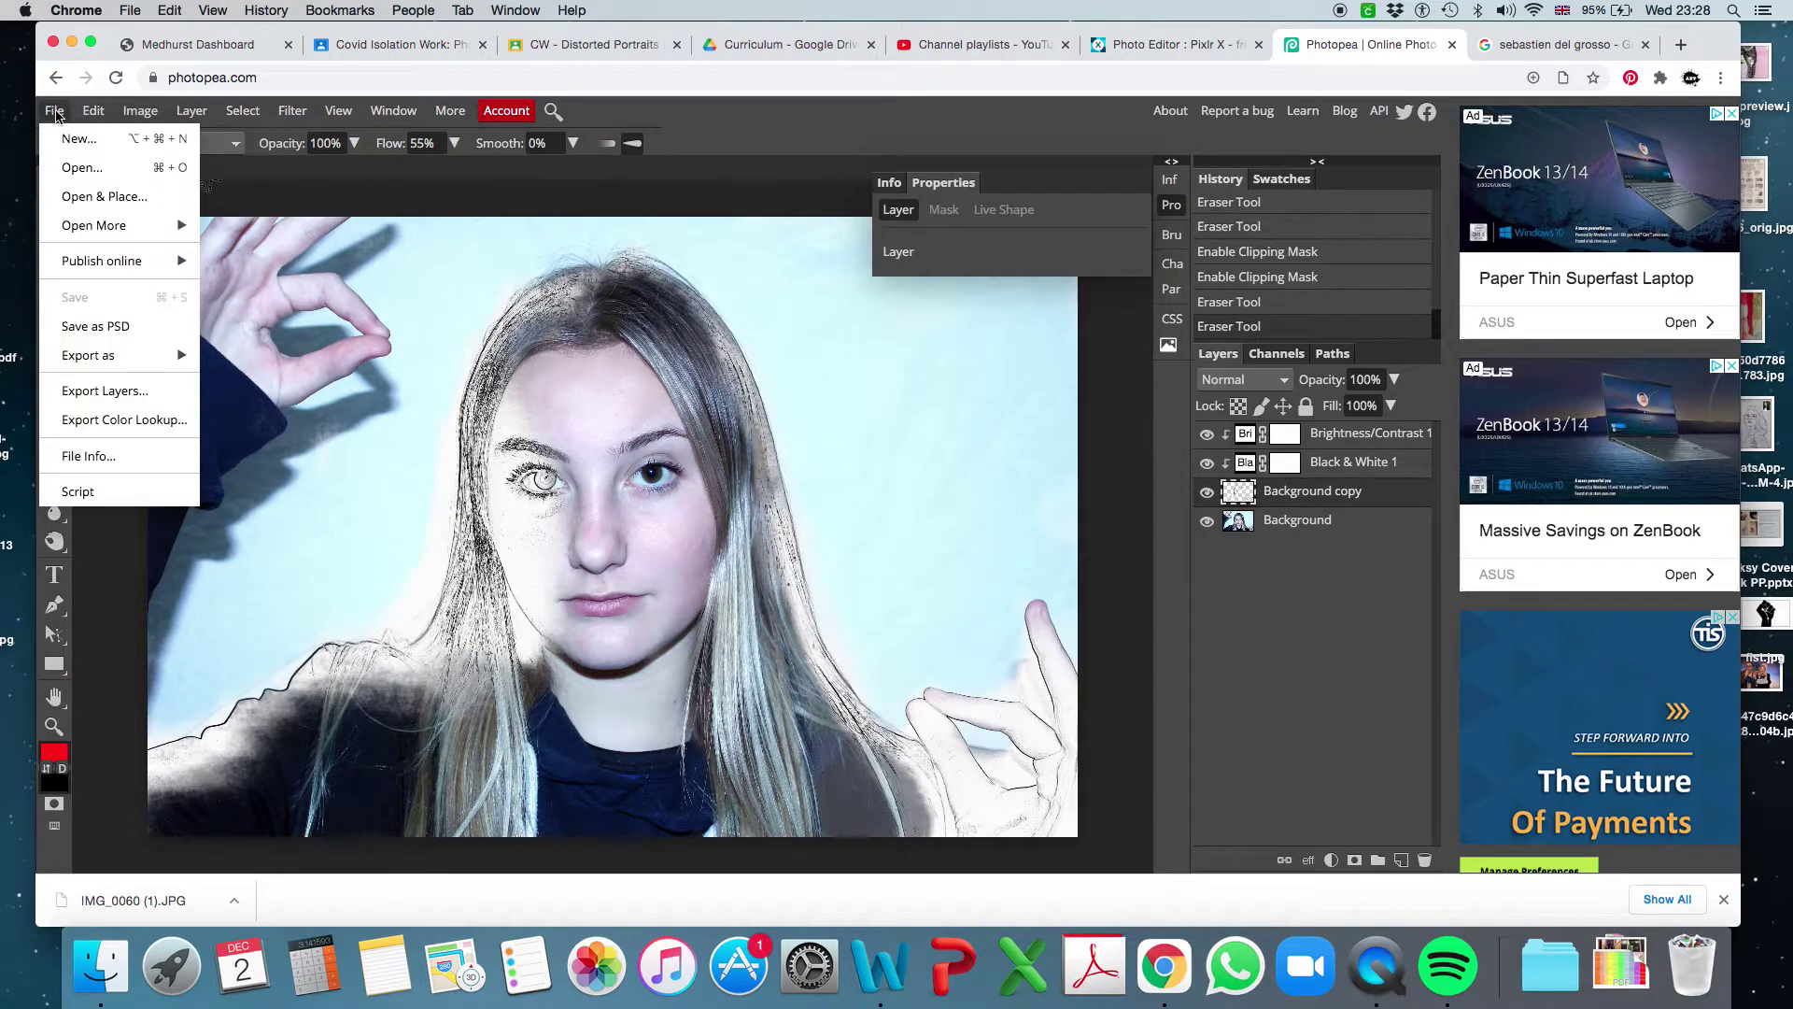
{"action": "left_click", "coordinate": [100, 329]}
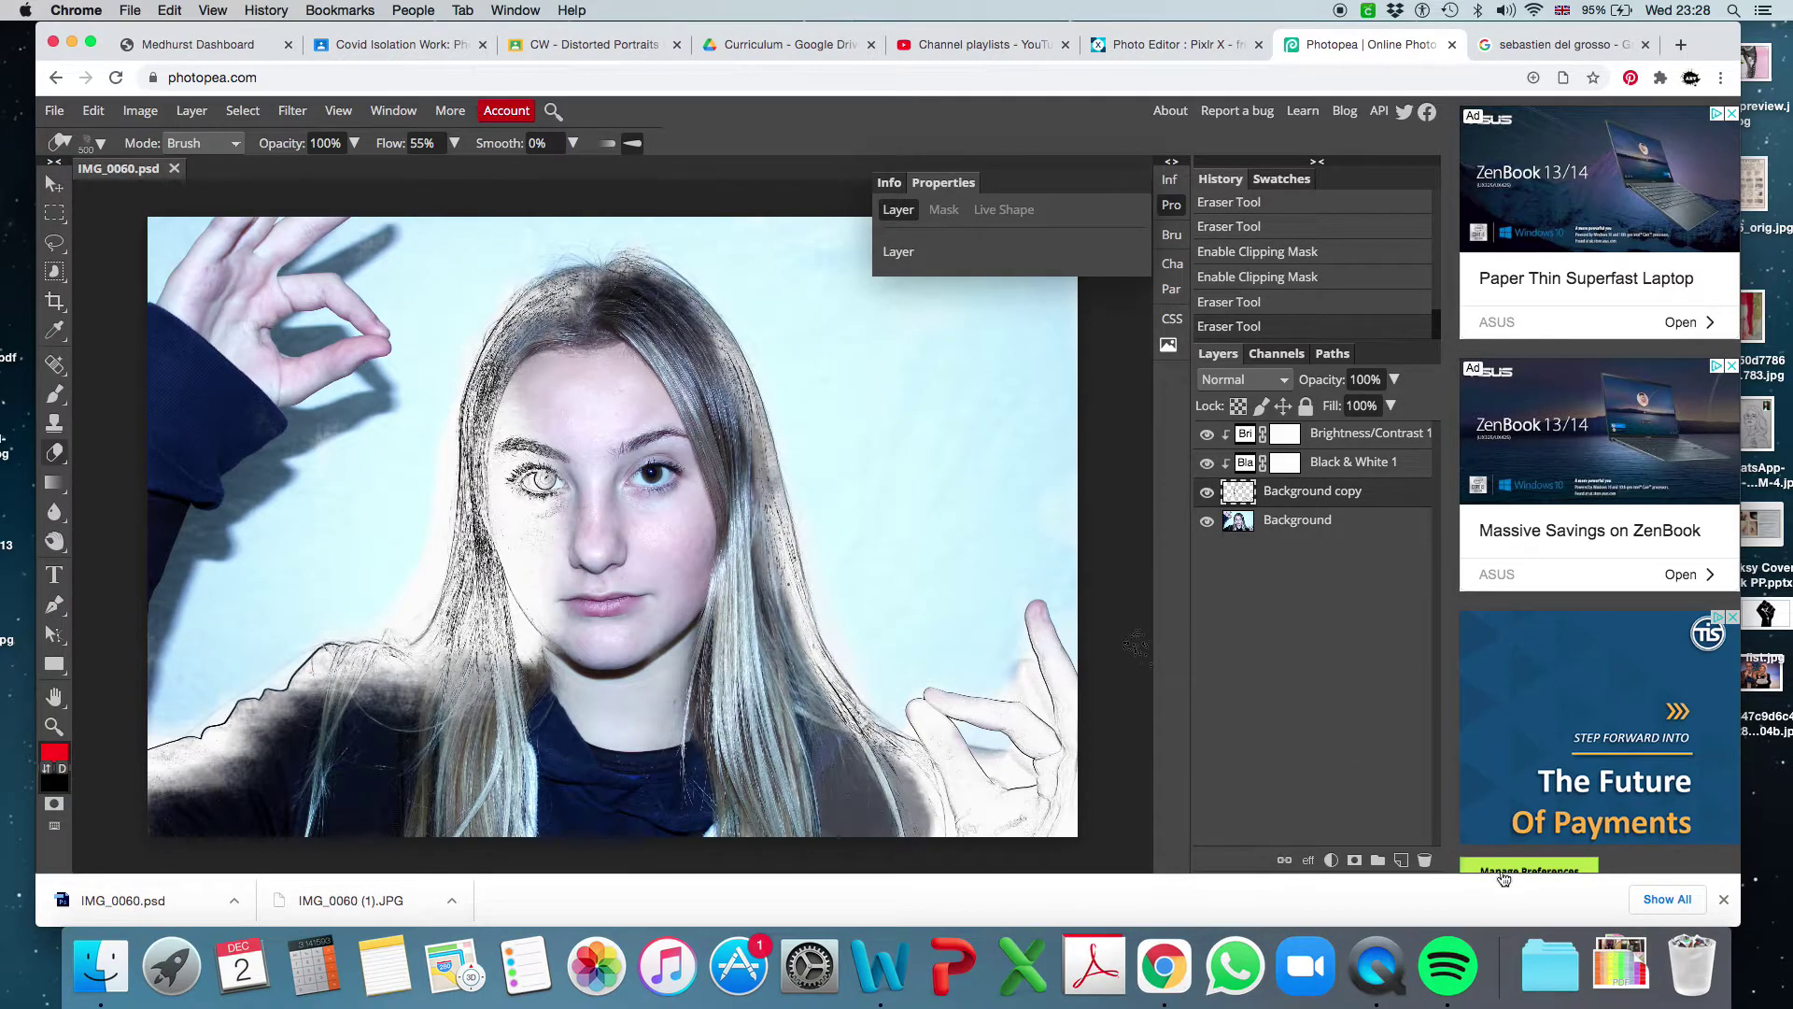
{"action": "right_click", "coordinate": [1623, 959]}
{"action": "left_click", "coordinate": [1640, 894]}
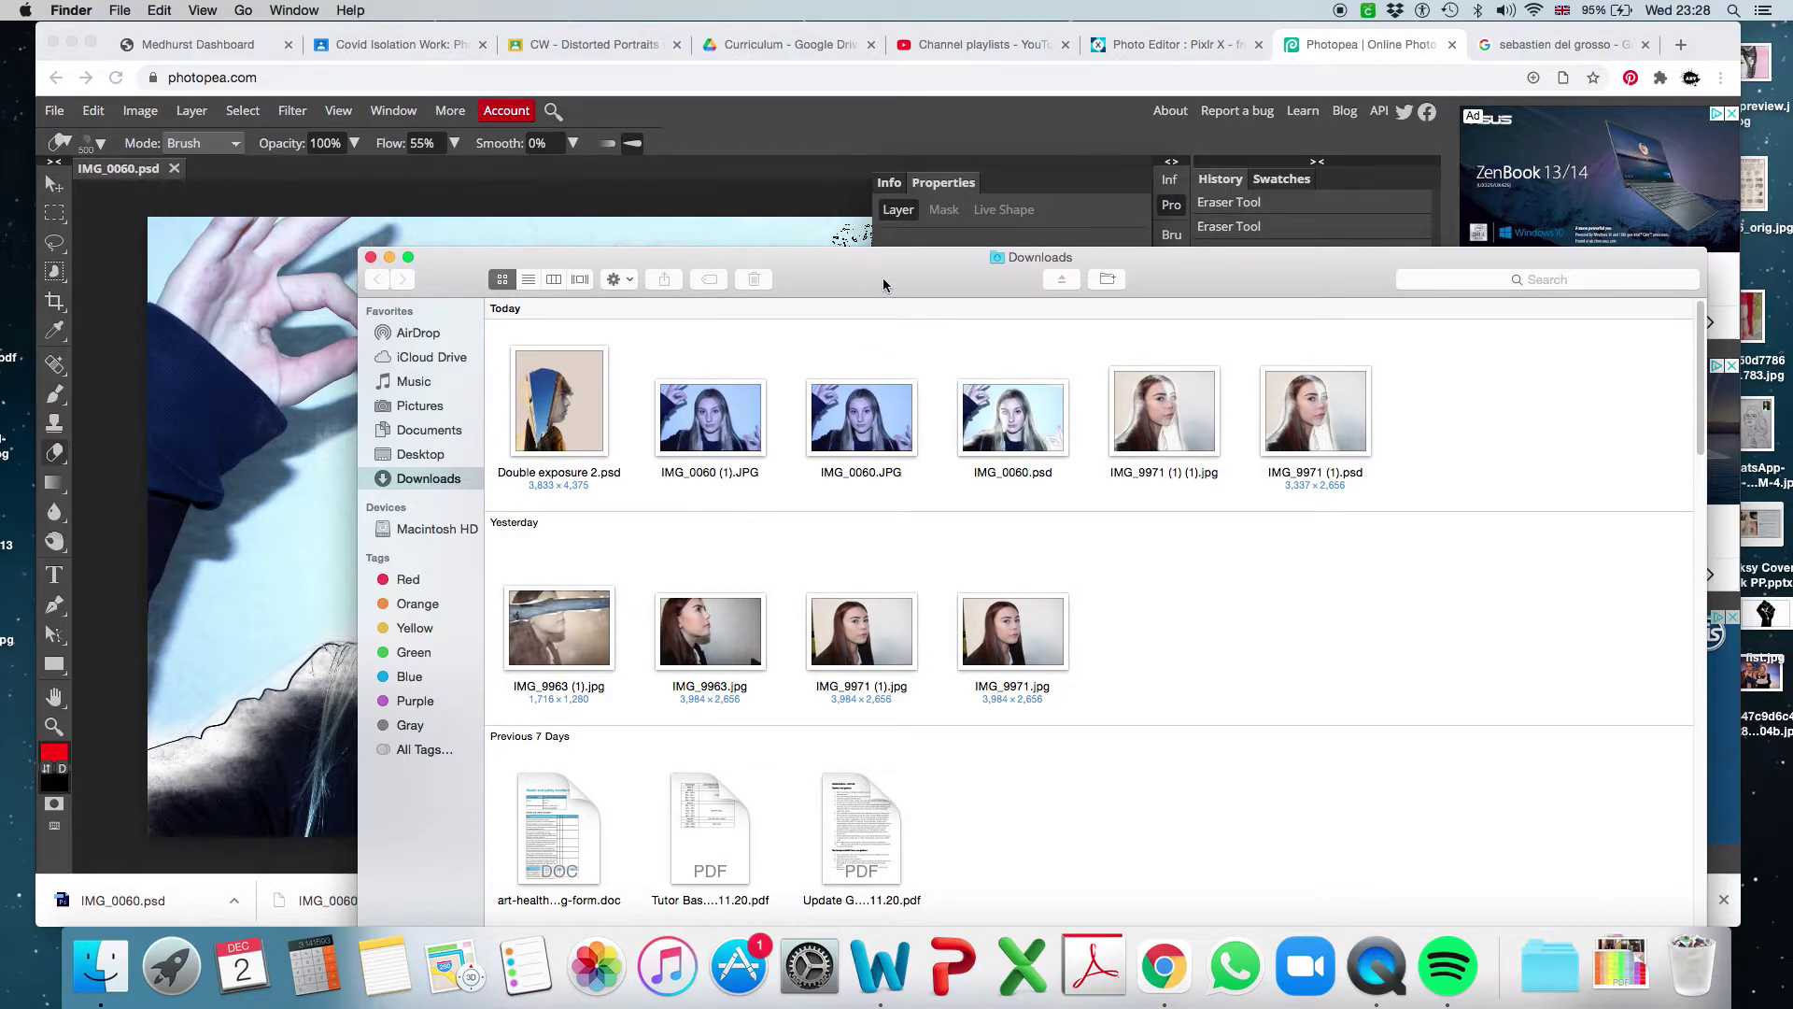
Step: Drag IMG_0060.psd from Downloads into the Drive Curriculum folder, then return to Photopea
{"action": "left_click_drag", "start_coordinate": [873, 274], "coordinate": [1281, 312]}
{"action": "left_click", "coordinate": [733, 43]}
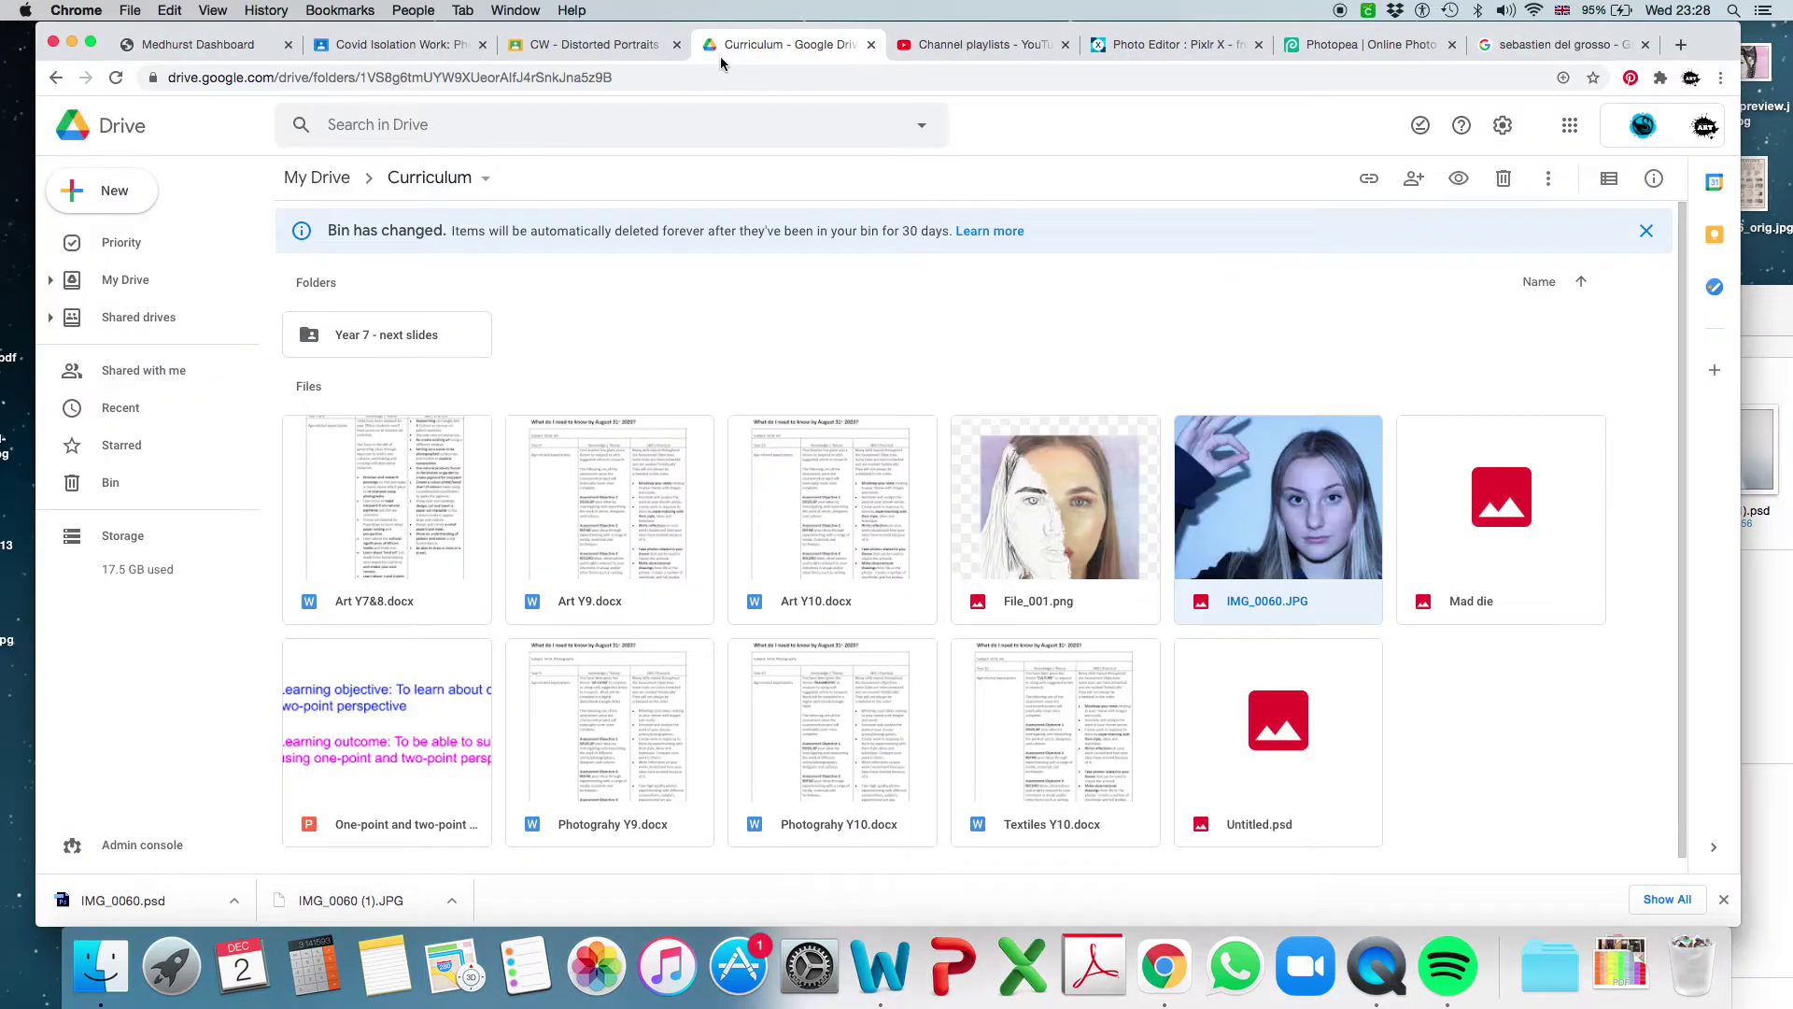
{"action": "left_click", "coordinate": [1756, 318]}
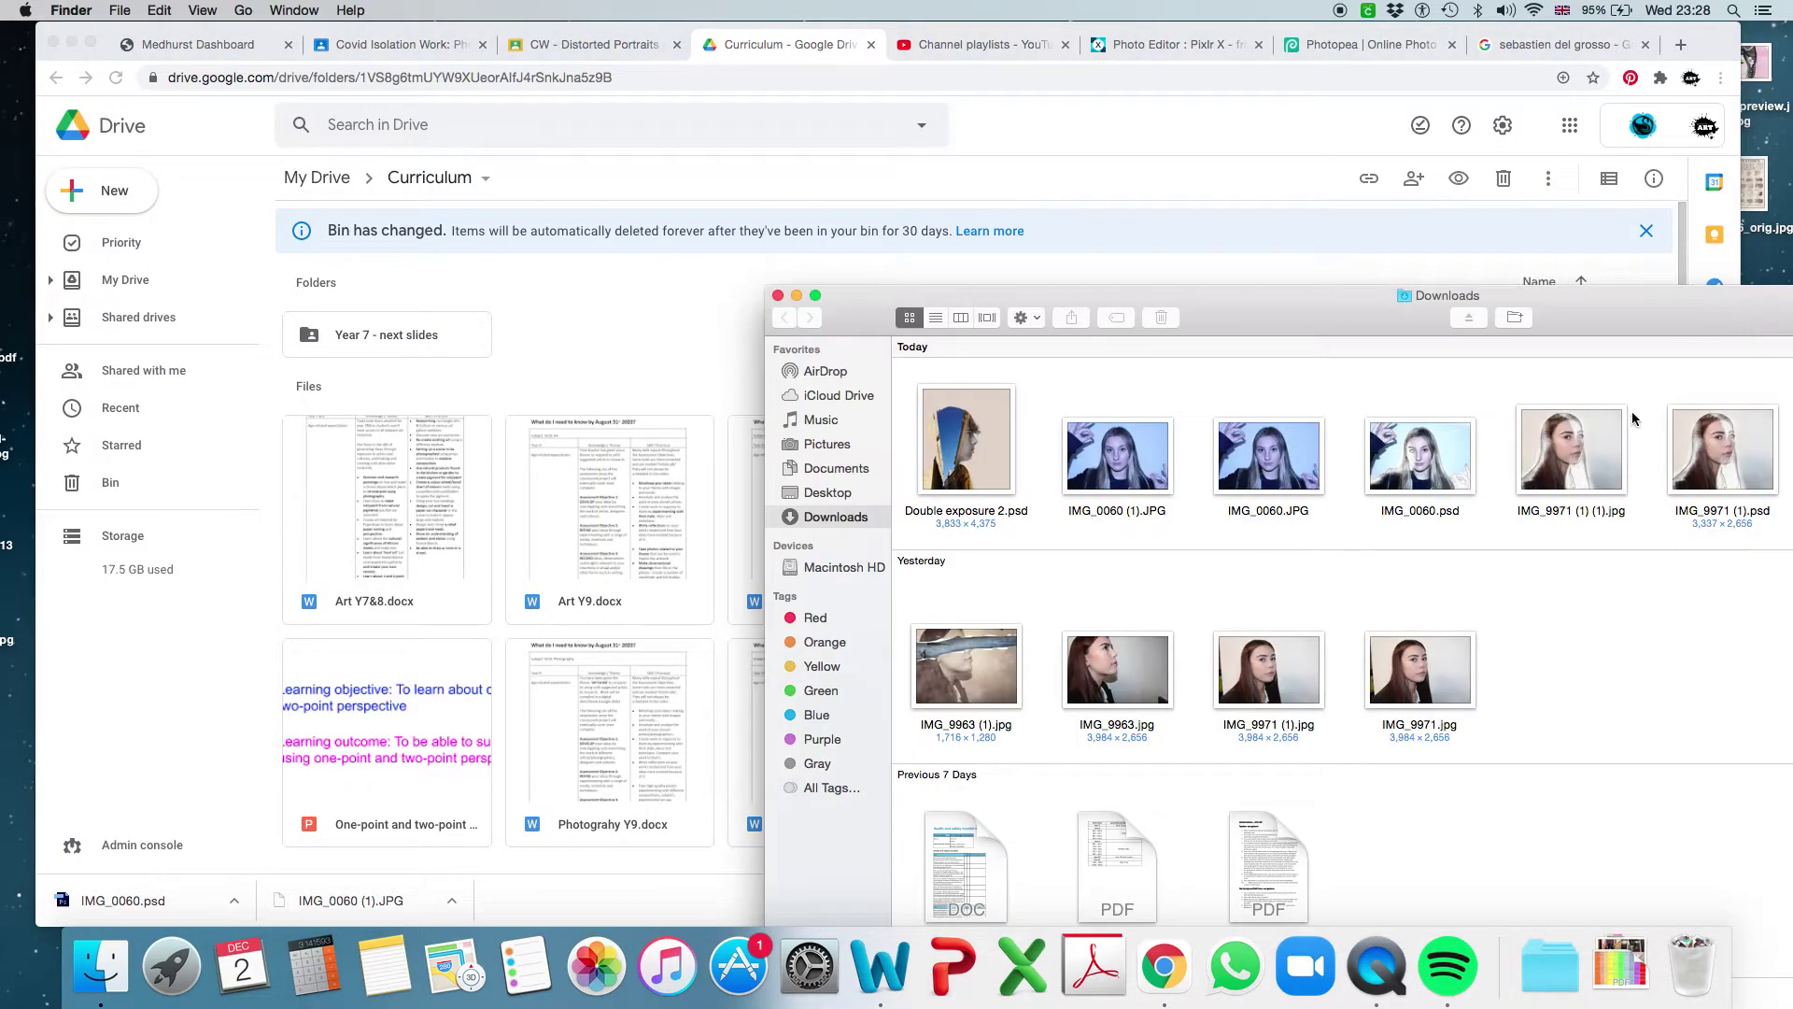
{"action": "left_click_drag", "start_coordinate": [1413, 449], "coordinate": [740, 400]}
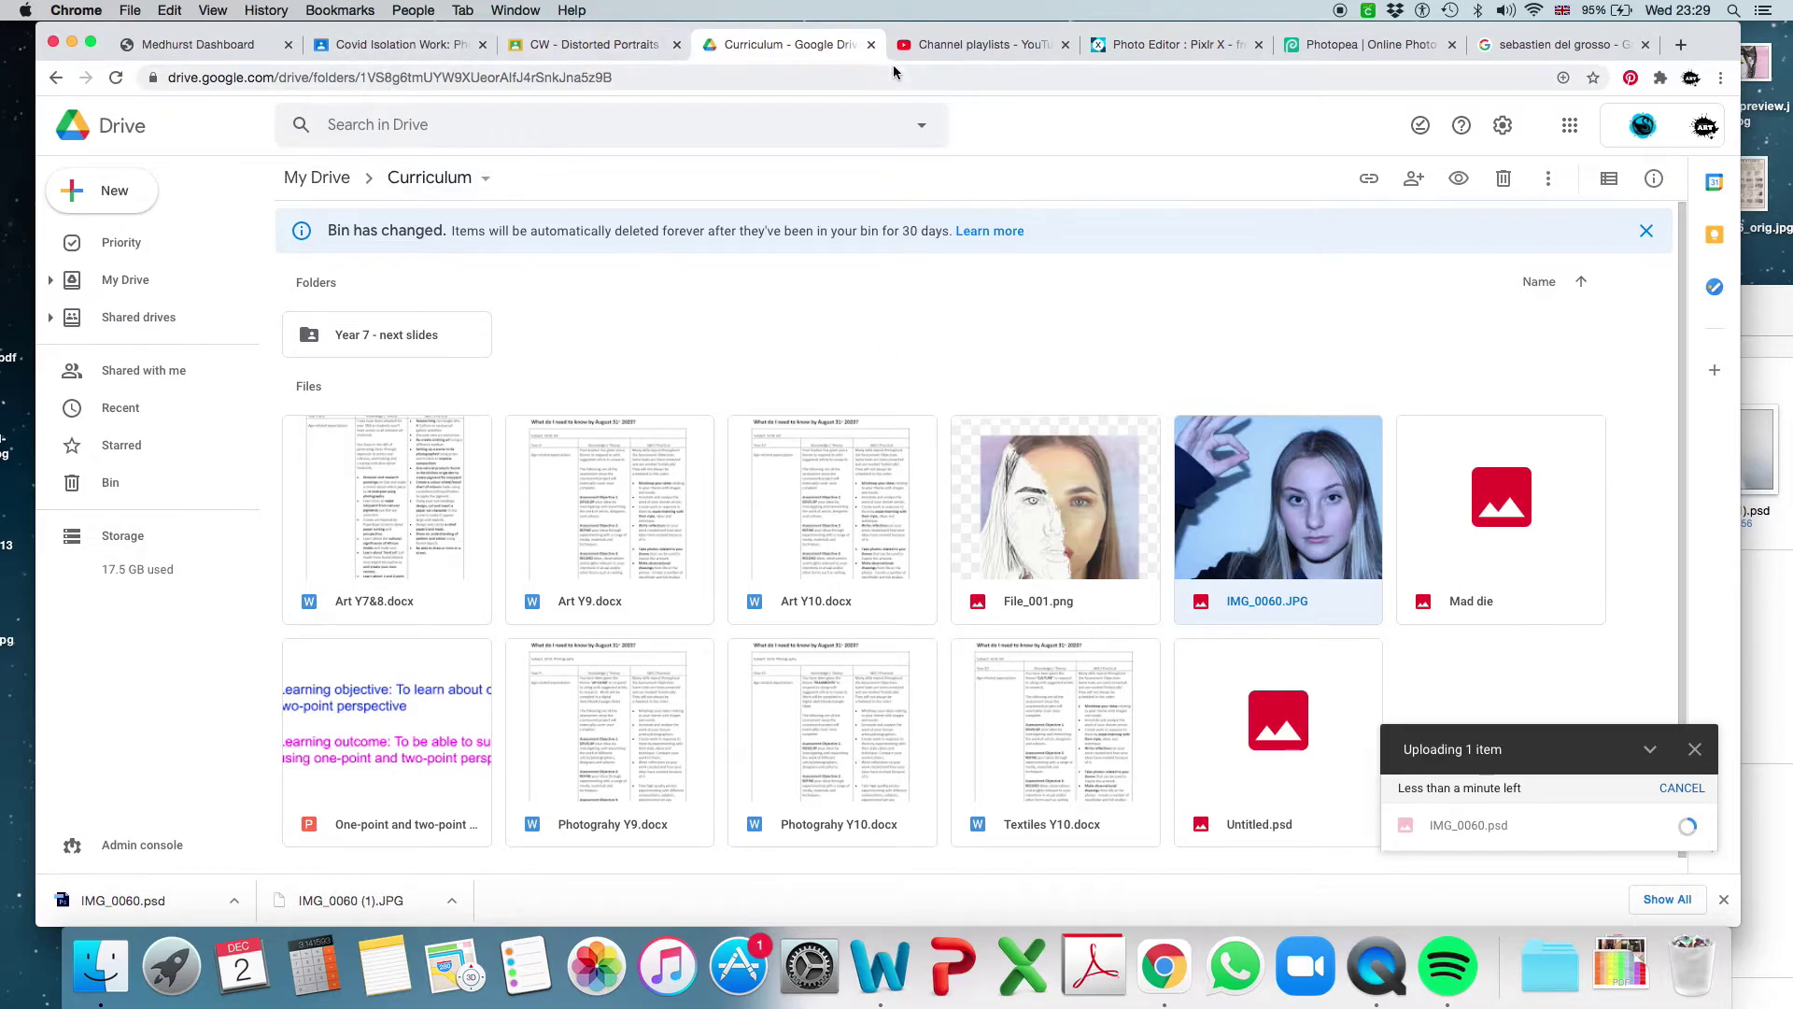
{"action": "left_click", "coordinate": [1354, 45]}
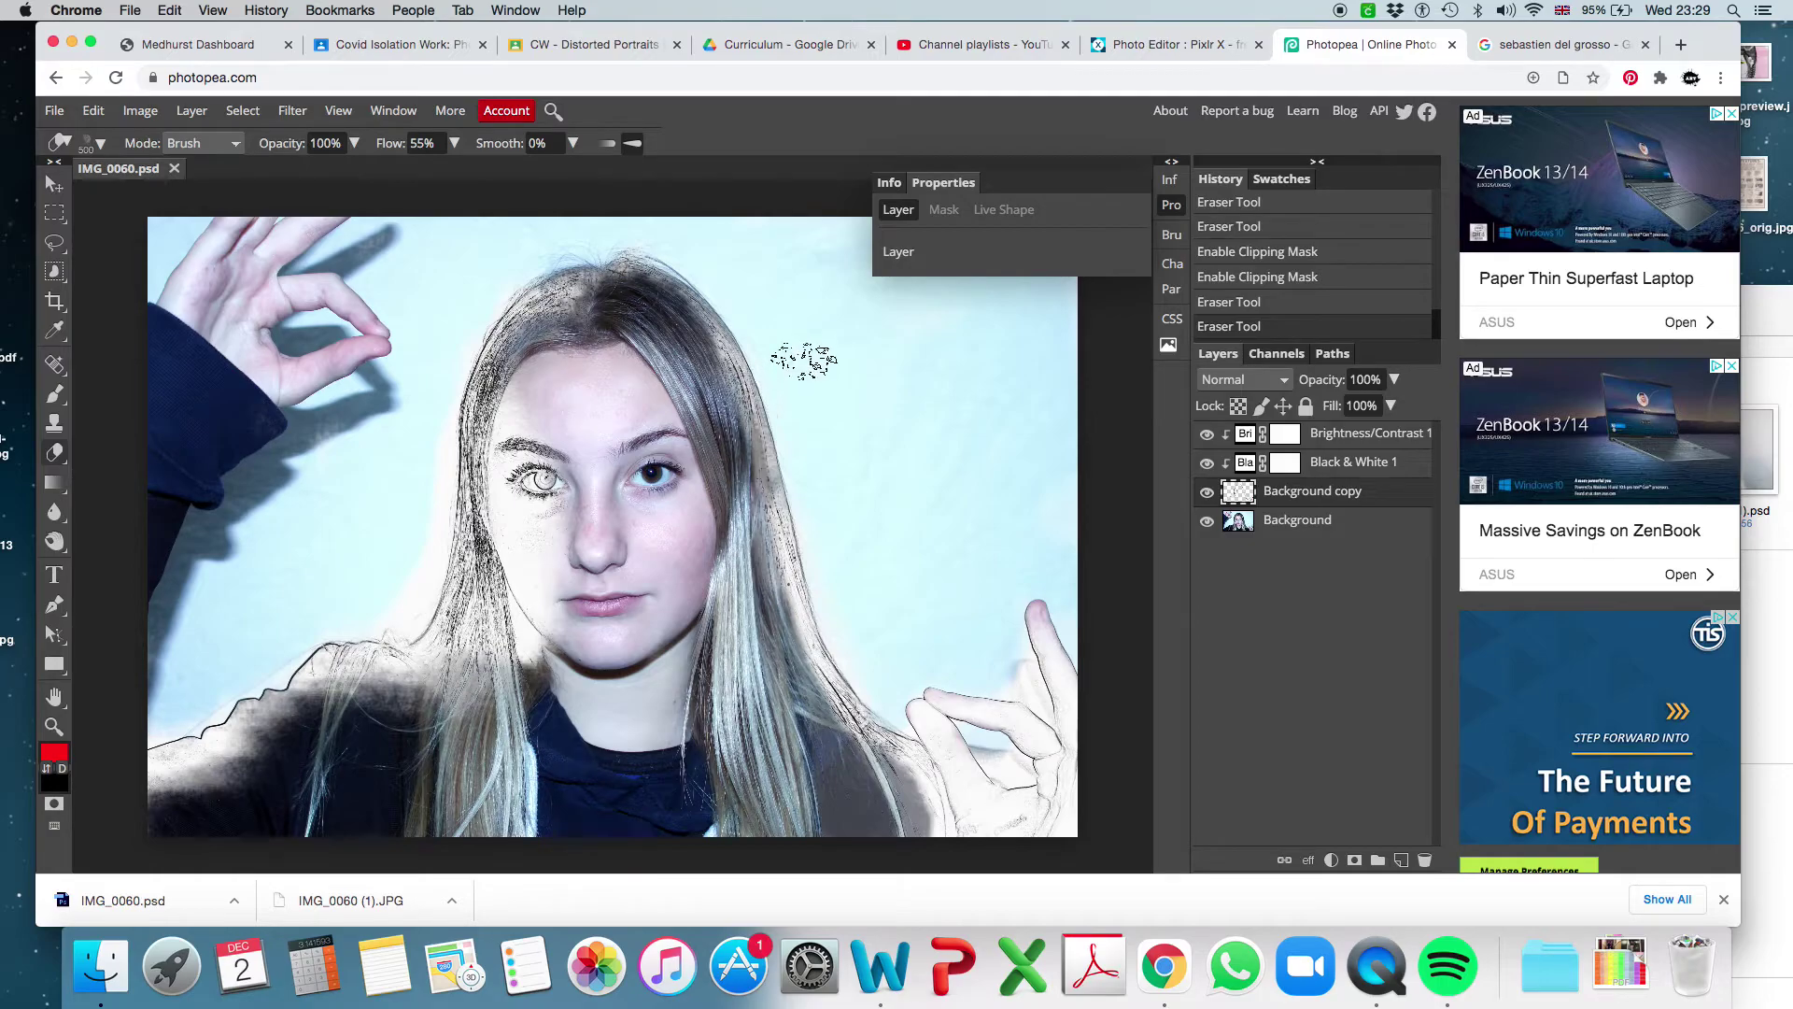
Step: Export the portrait as a 100%-quality 3984 × 2656 JPG
{"action": "left_click", "coordinate": [56, 112]}
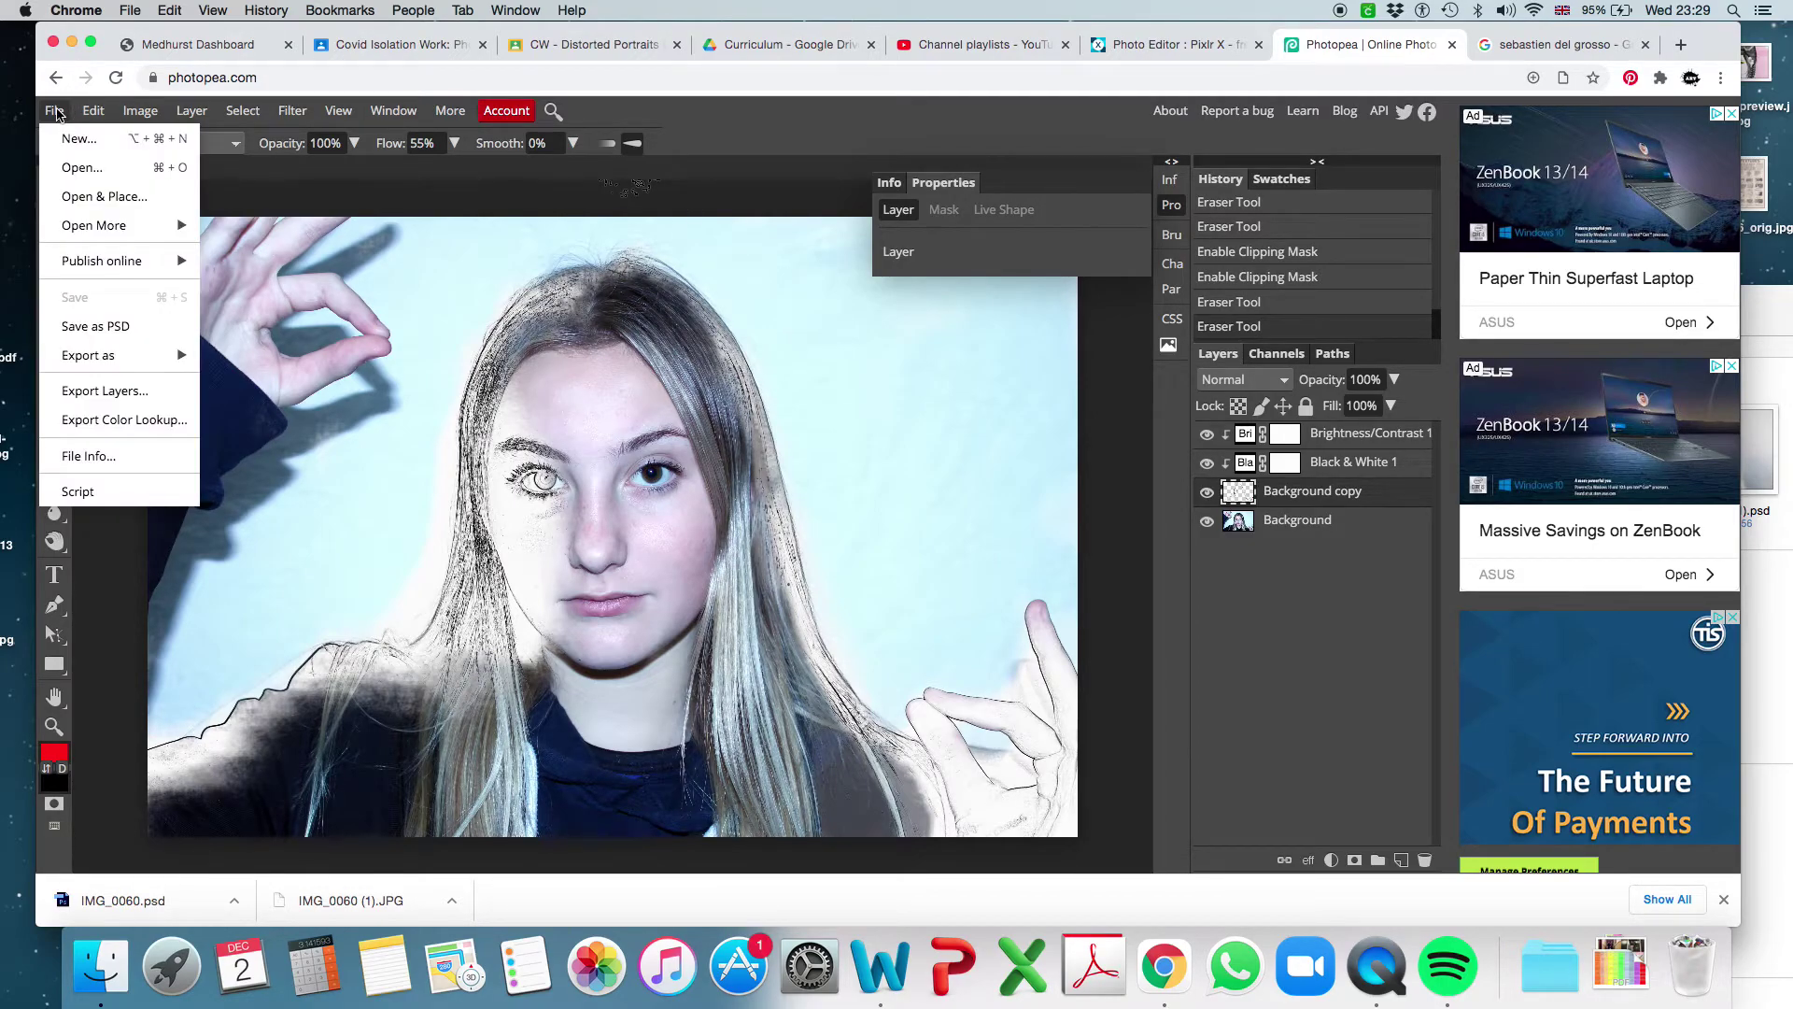
{"action": "mouse_move", "coordinate": [97, 363]}
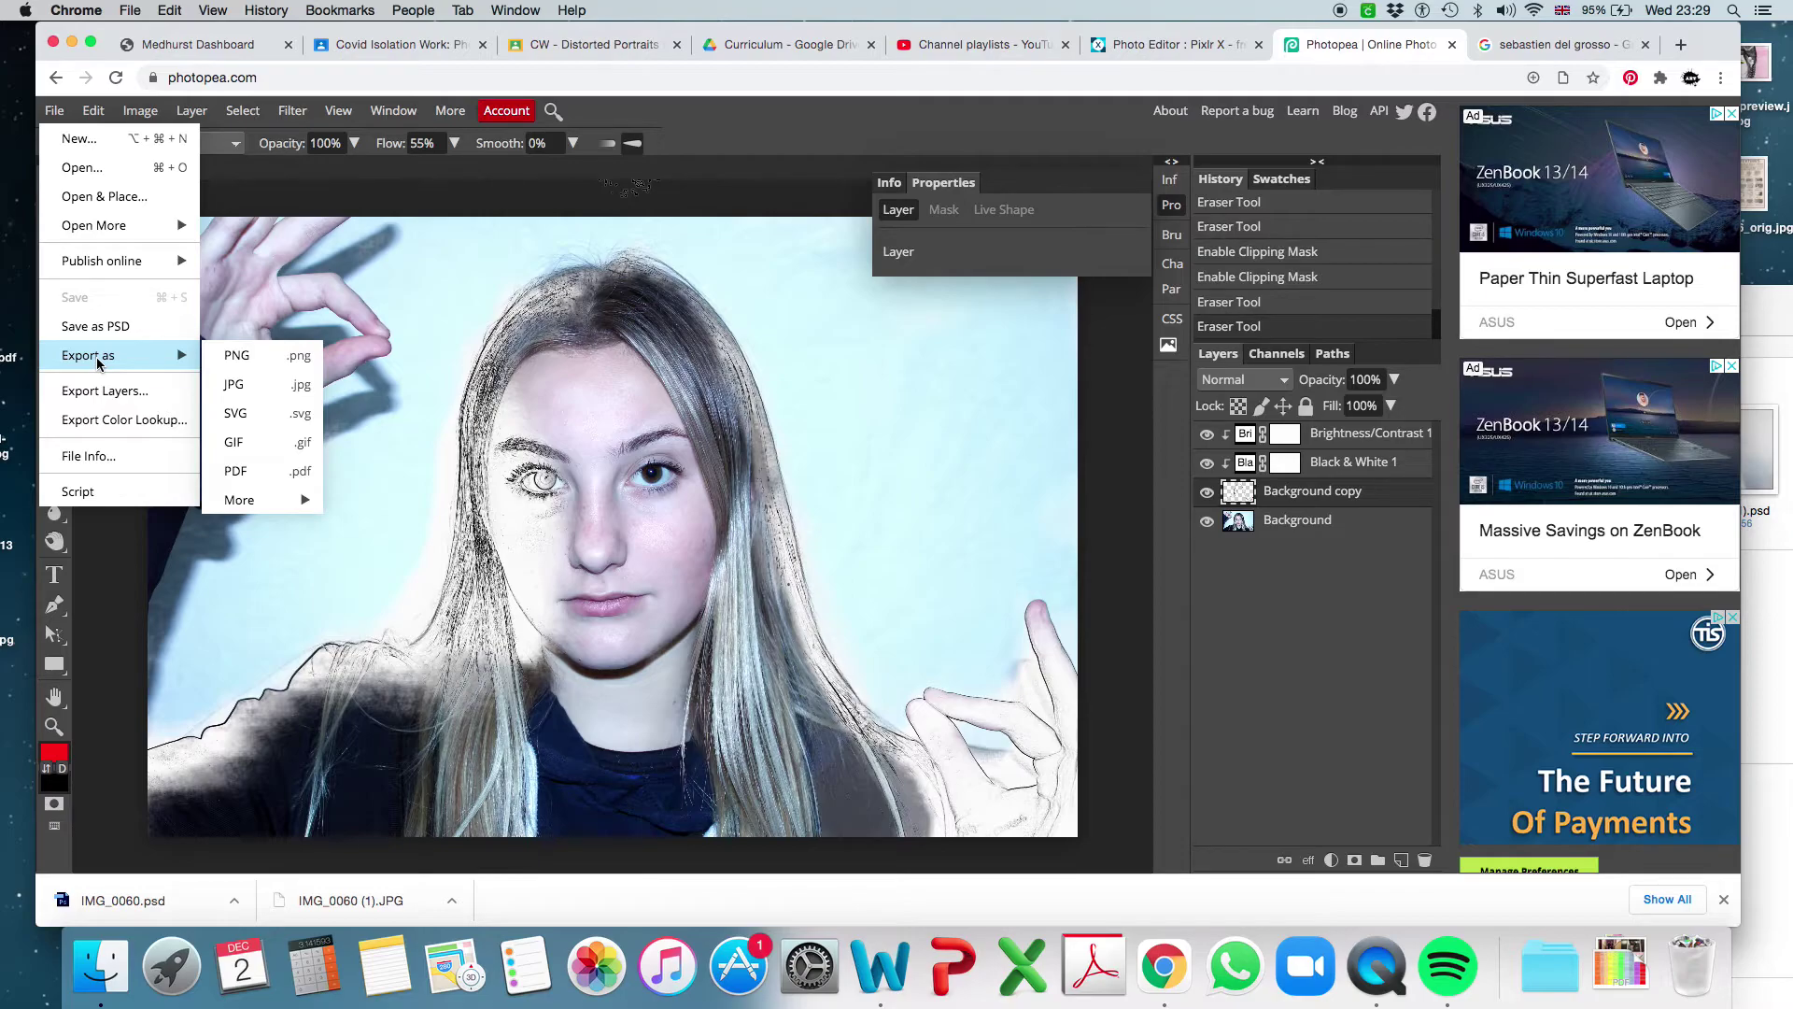
{"action": "left_click", "coordinate": [239, 392]}
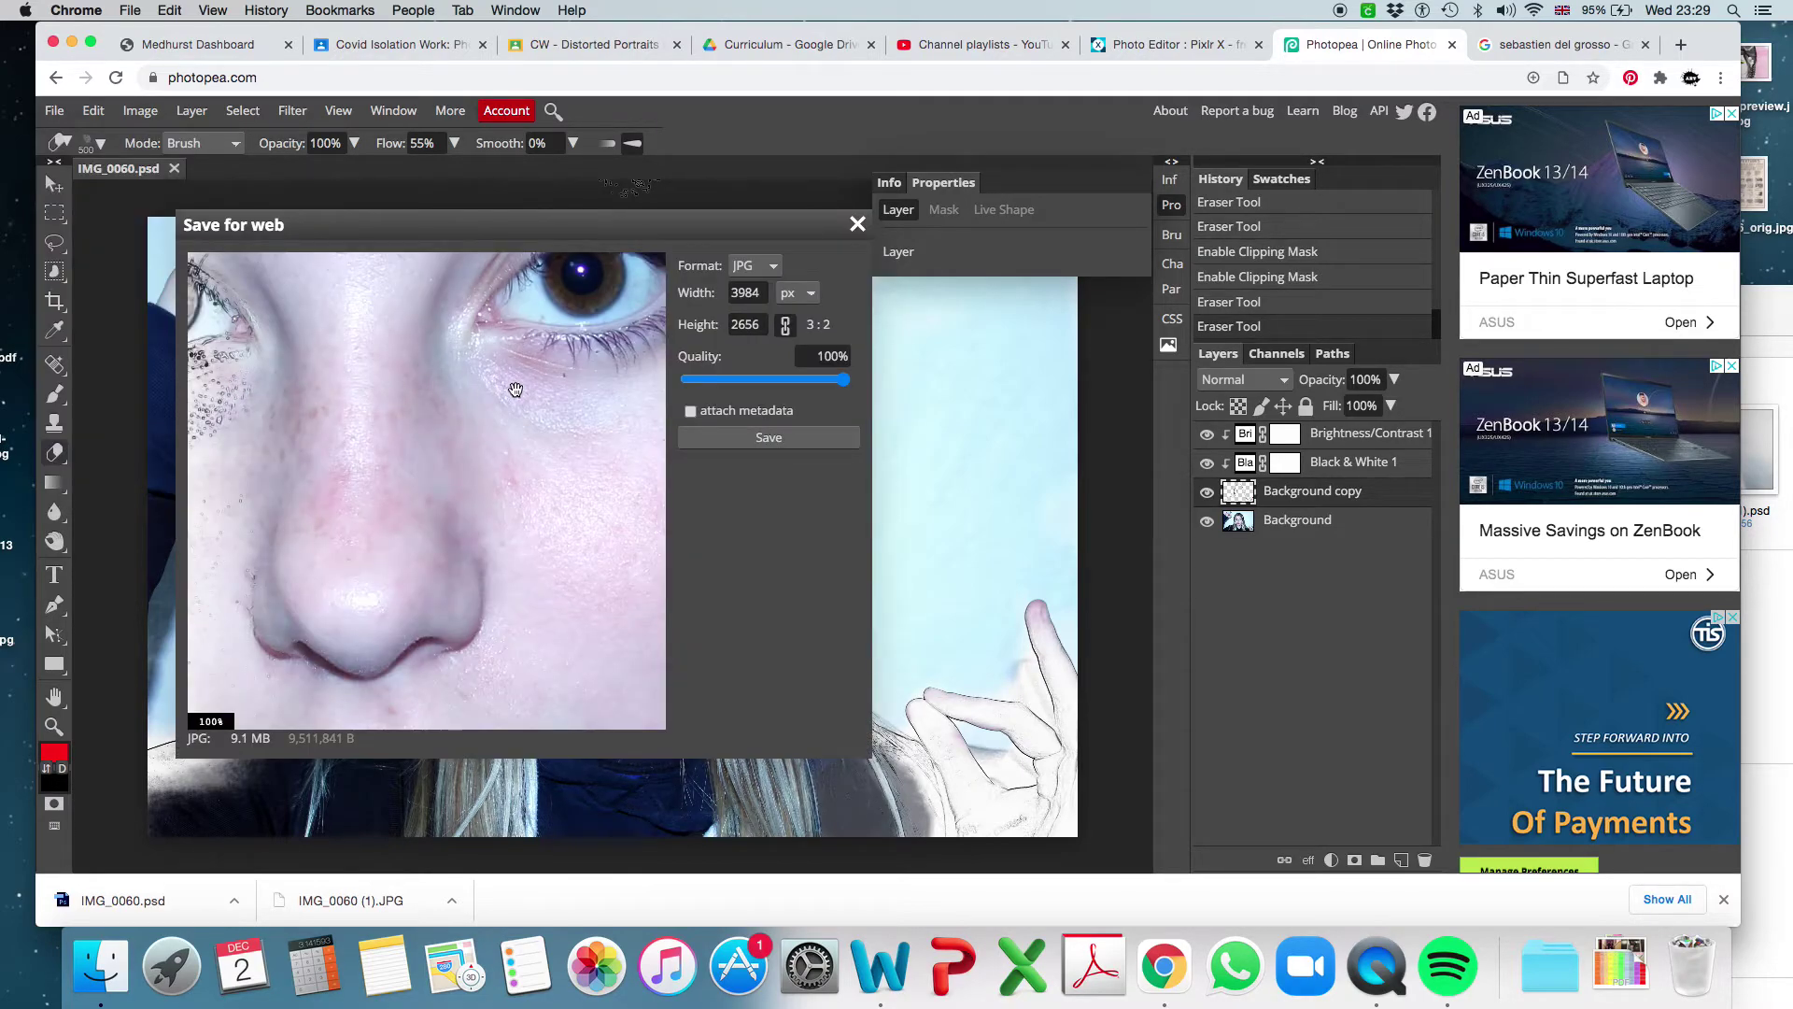
{"action": "left_click", "coordinate": [769, 441]}
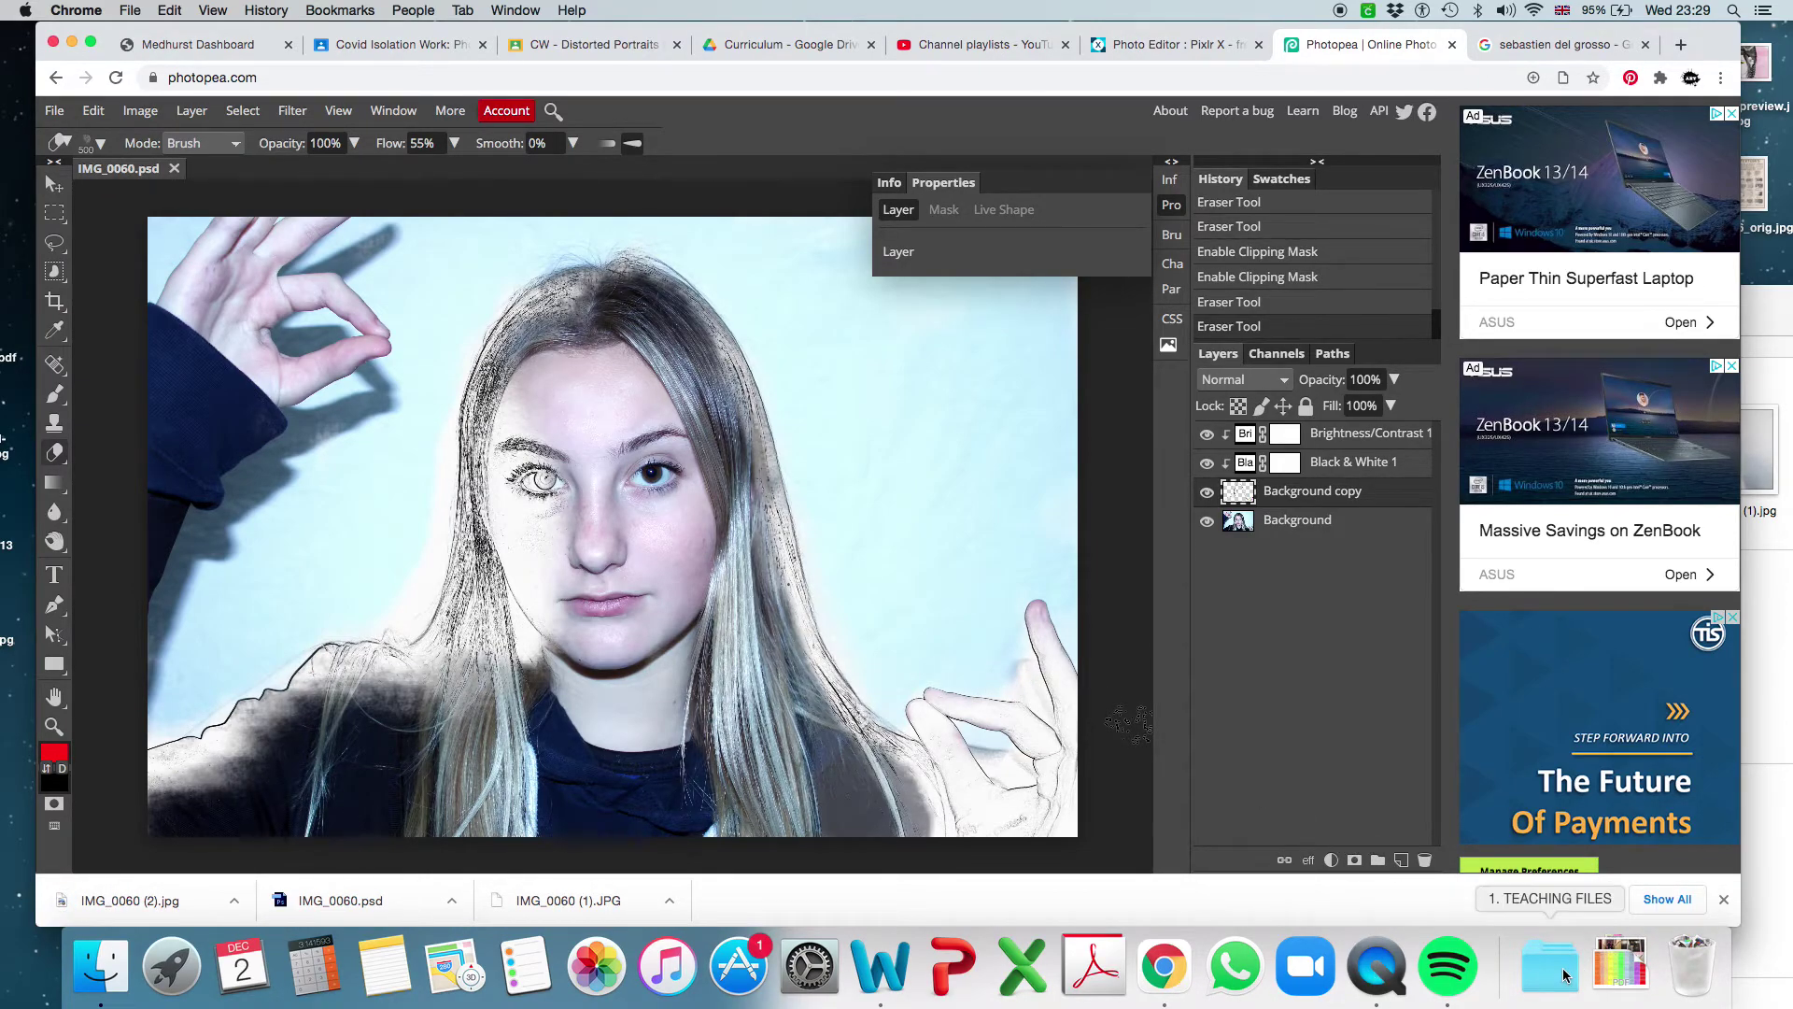
Step: Open Downloads, go back to the Drive Curriculum folder and dismiss the upload-complete notice
{"action": "right_click", "coordinate": [1631, 968]}
{"action": "left_click", "coordinate": [1649, 893]}
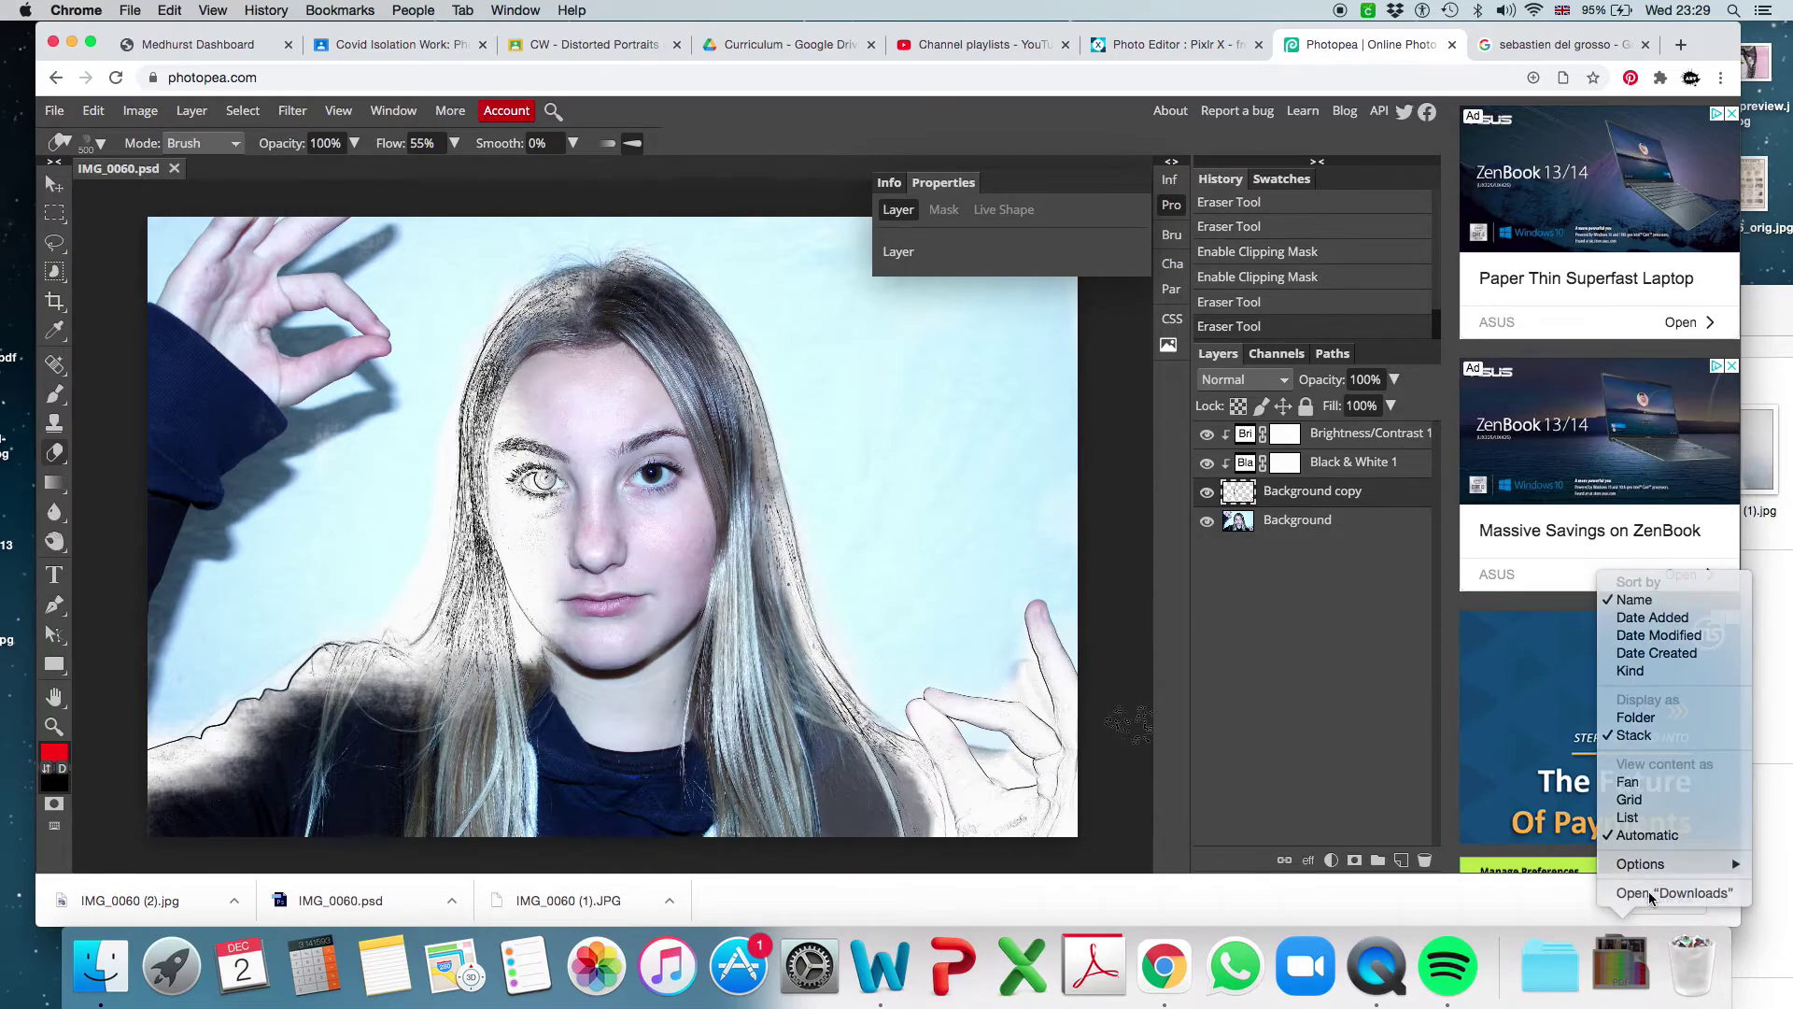
{"action": "left_click", "coordinate": [749, 47]}
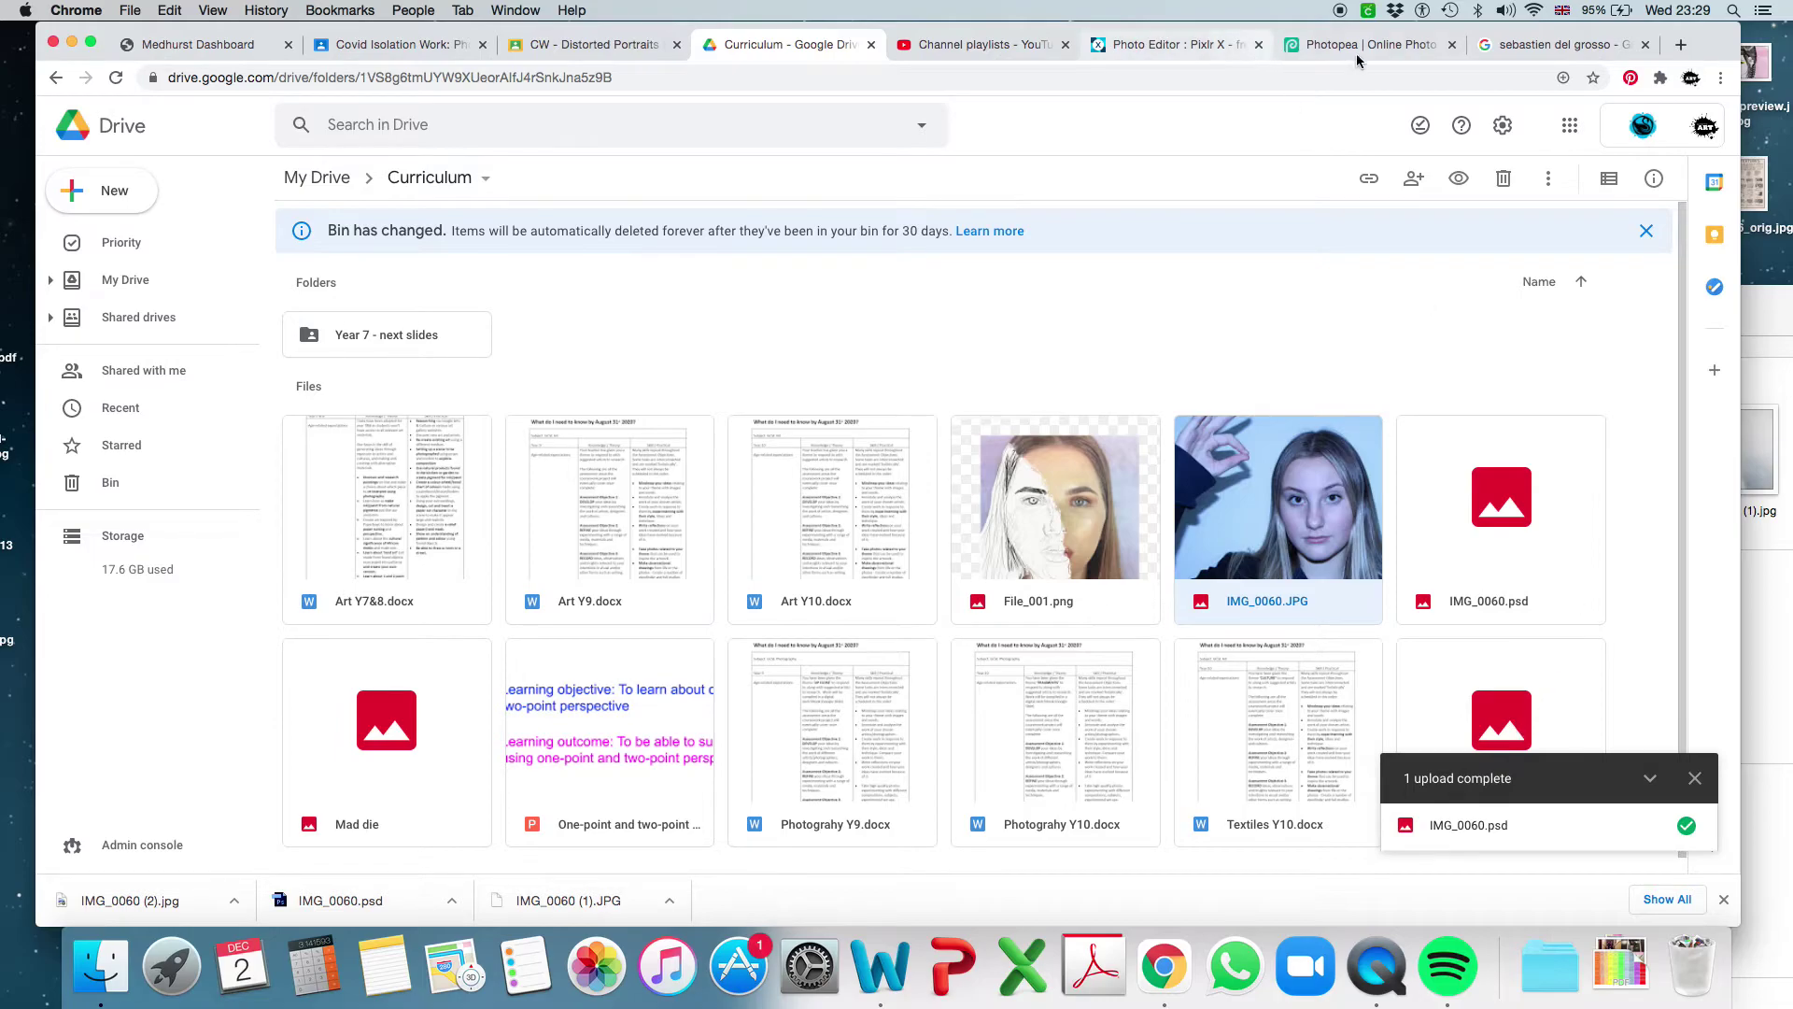
{"action": "left_click_drag", "start_coordinate": [1674, 34], "coordinate": [1638, 32]}
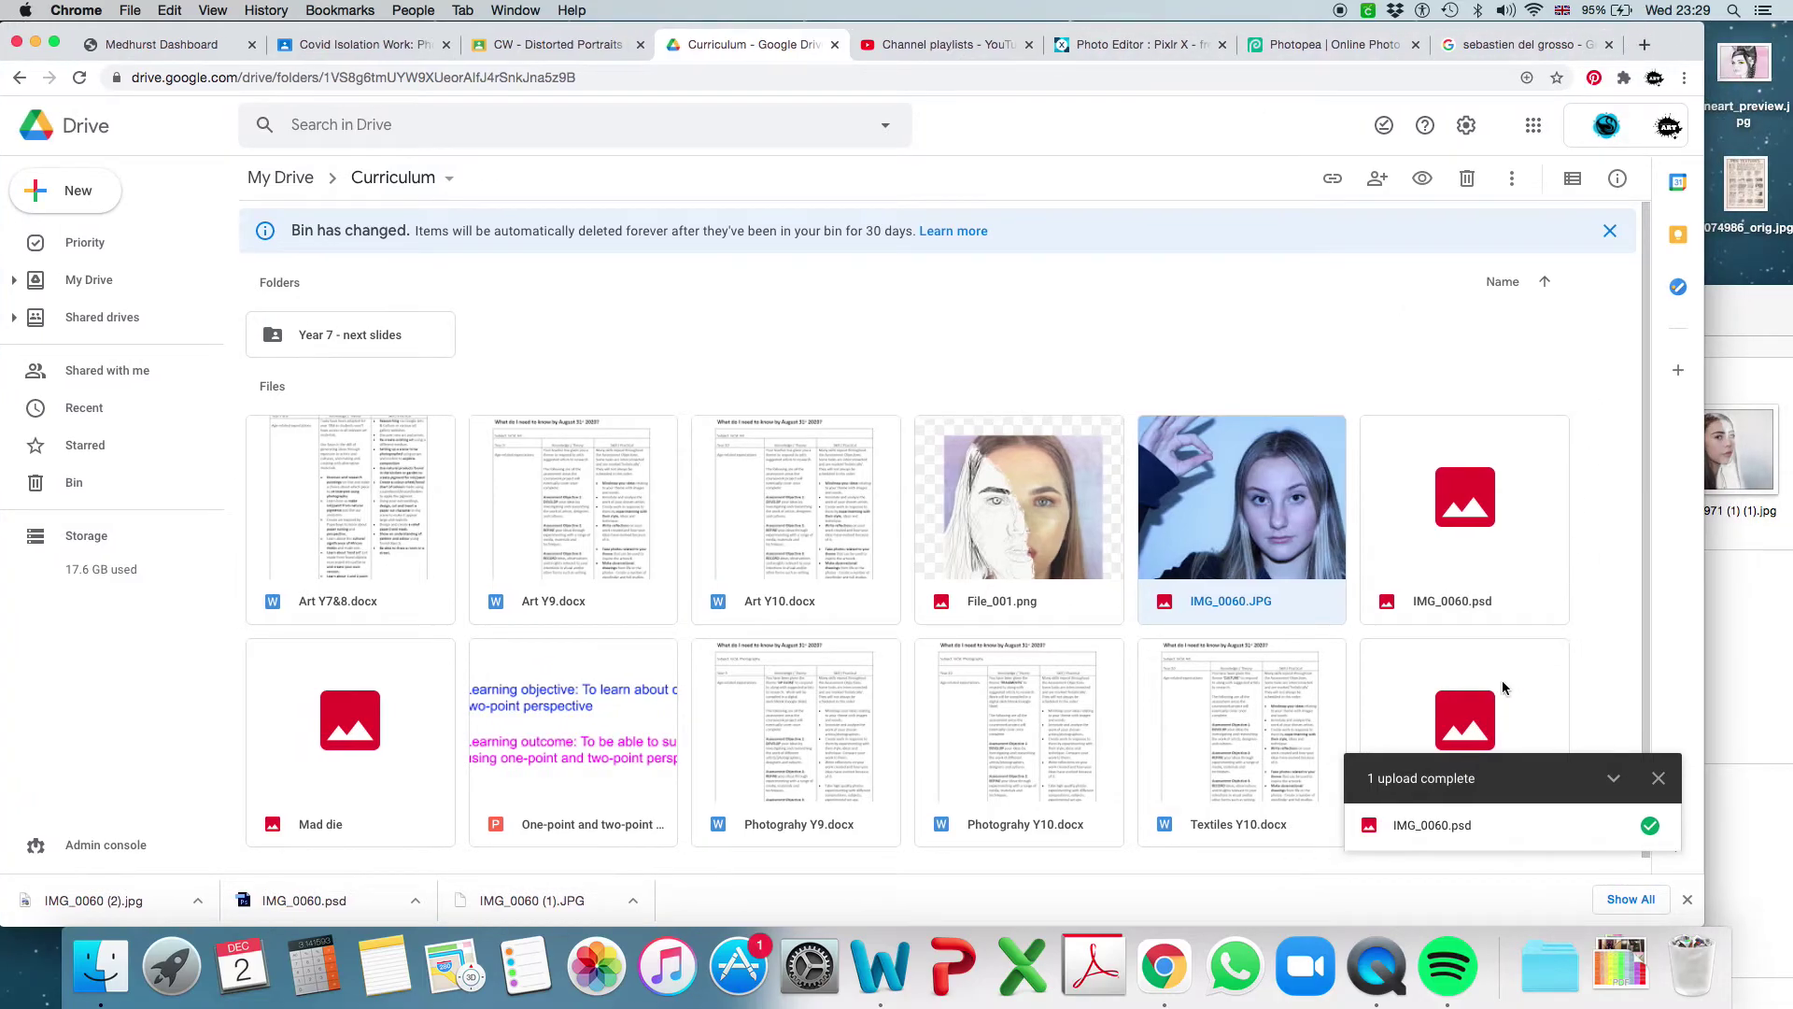
{"action": "left_click", "coordinate": [1659, 778]}
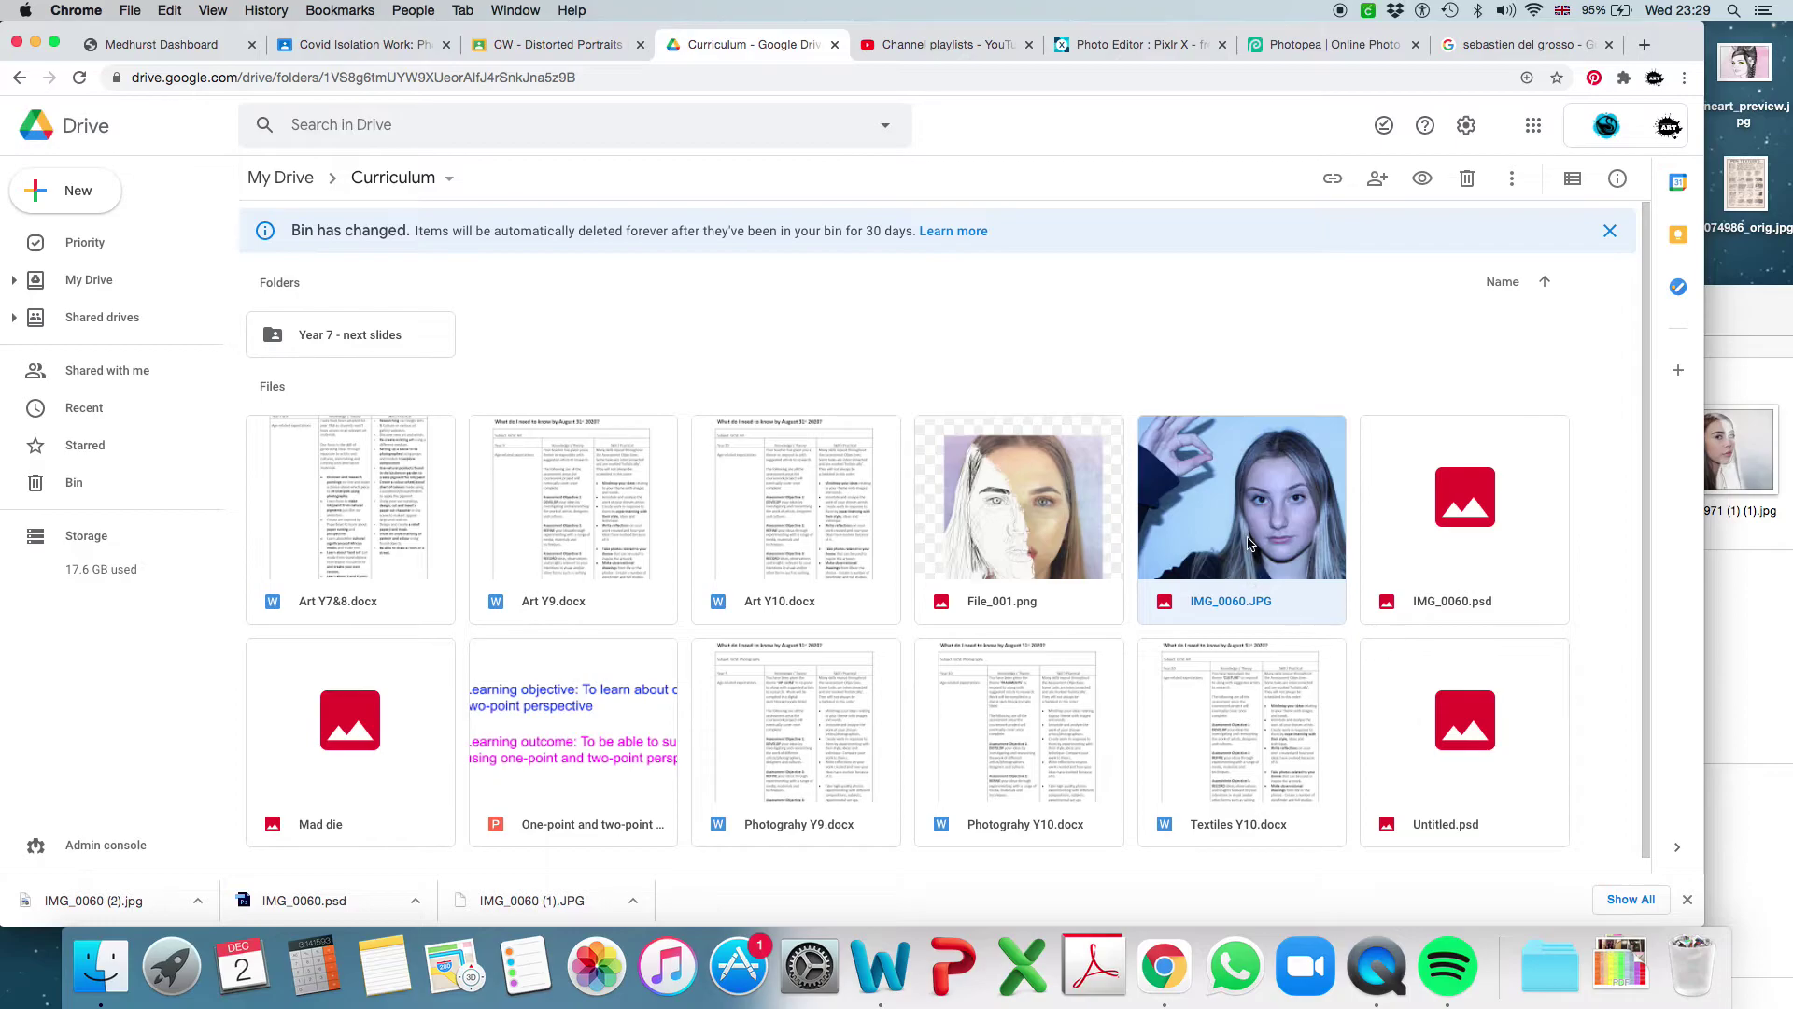
Step: Cancel the accidental duplicate upload of IMG_0060.psd to Drive
{"action": "left_click", "coordinate": [1734, 321]}
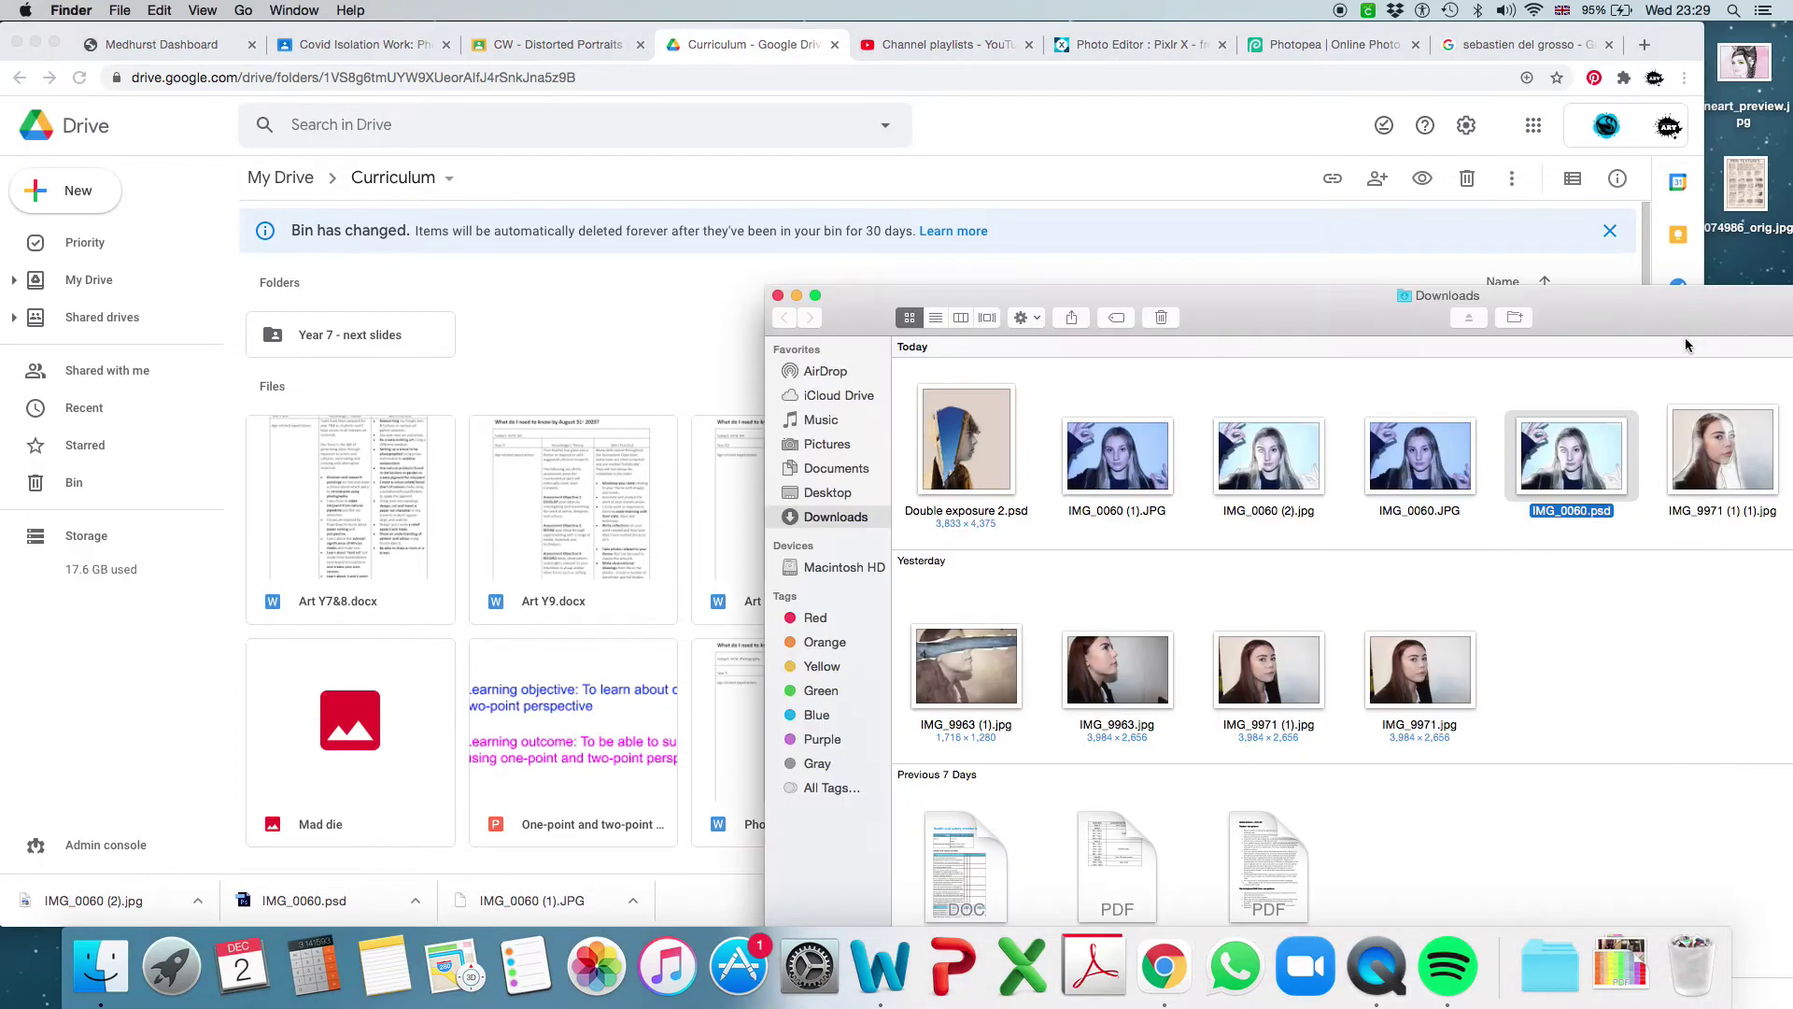
{"action": "left_click_drag", "start_coordinate": [1574, 472], "coordinate": [702, 553]}
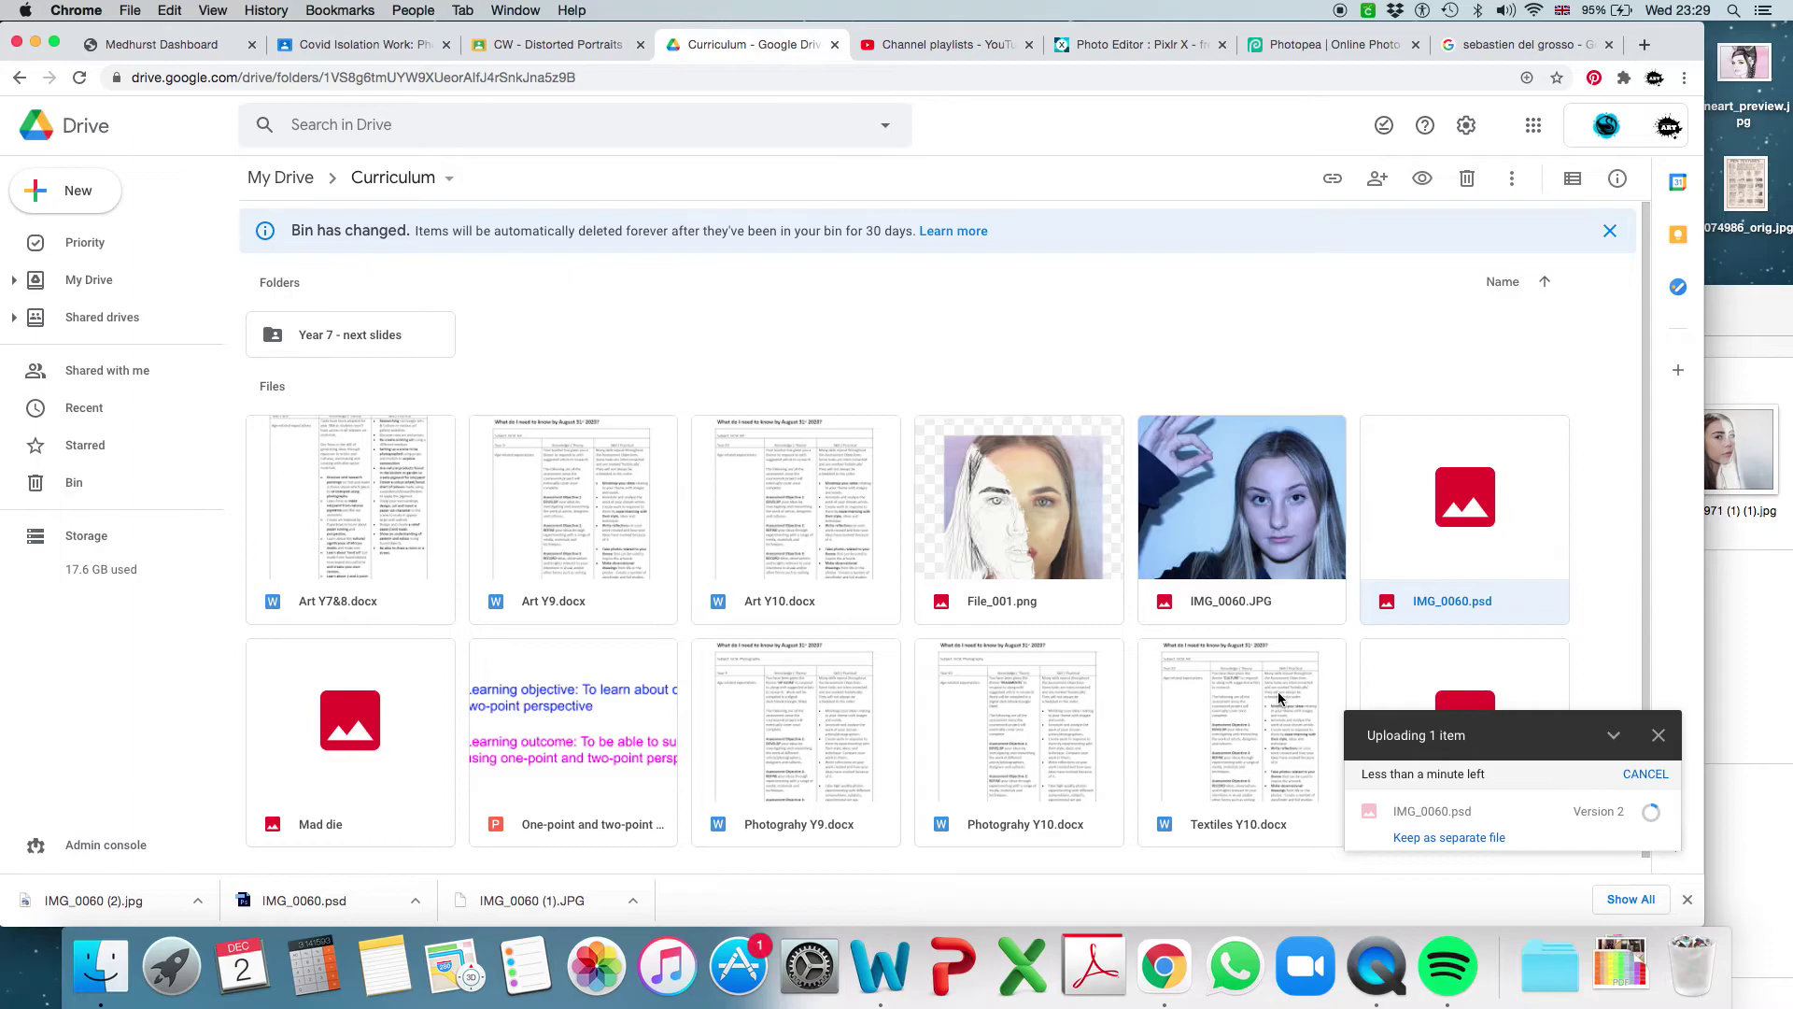
{"action": "scroll", "coordinate": [1280, 697], "scroll_direction": "down", "scroll_amount": 1}
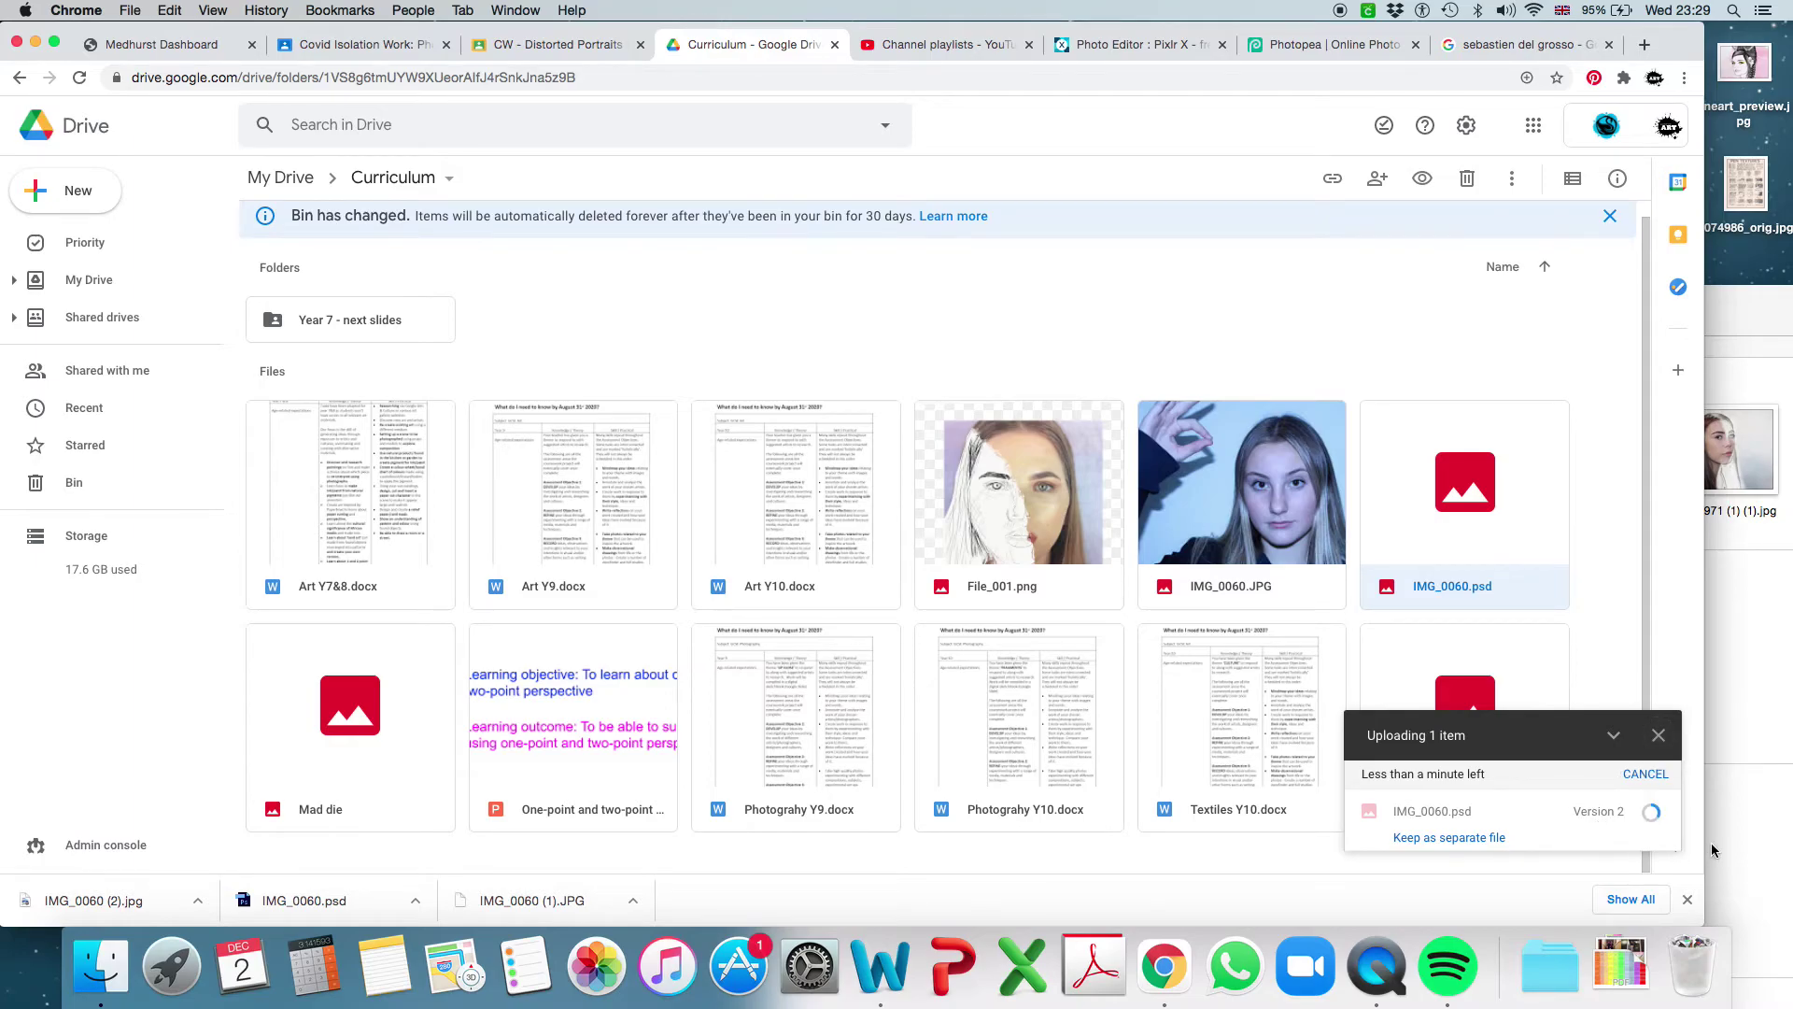
{"action": "left_click", "coordinate": [1652, 812]}
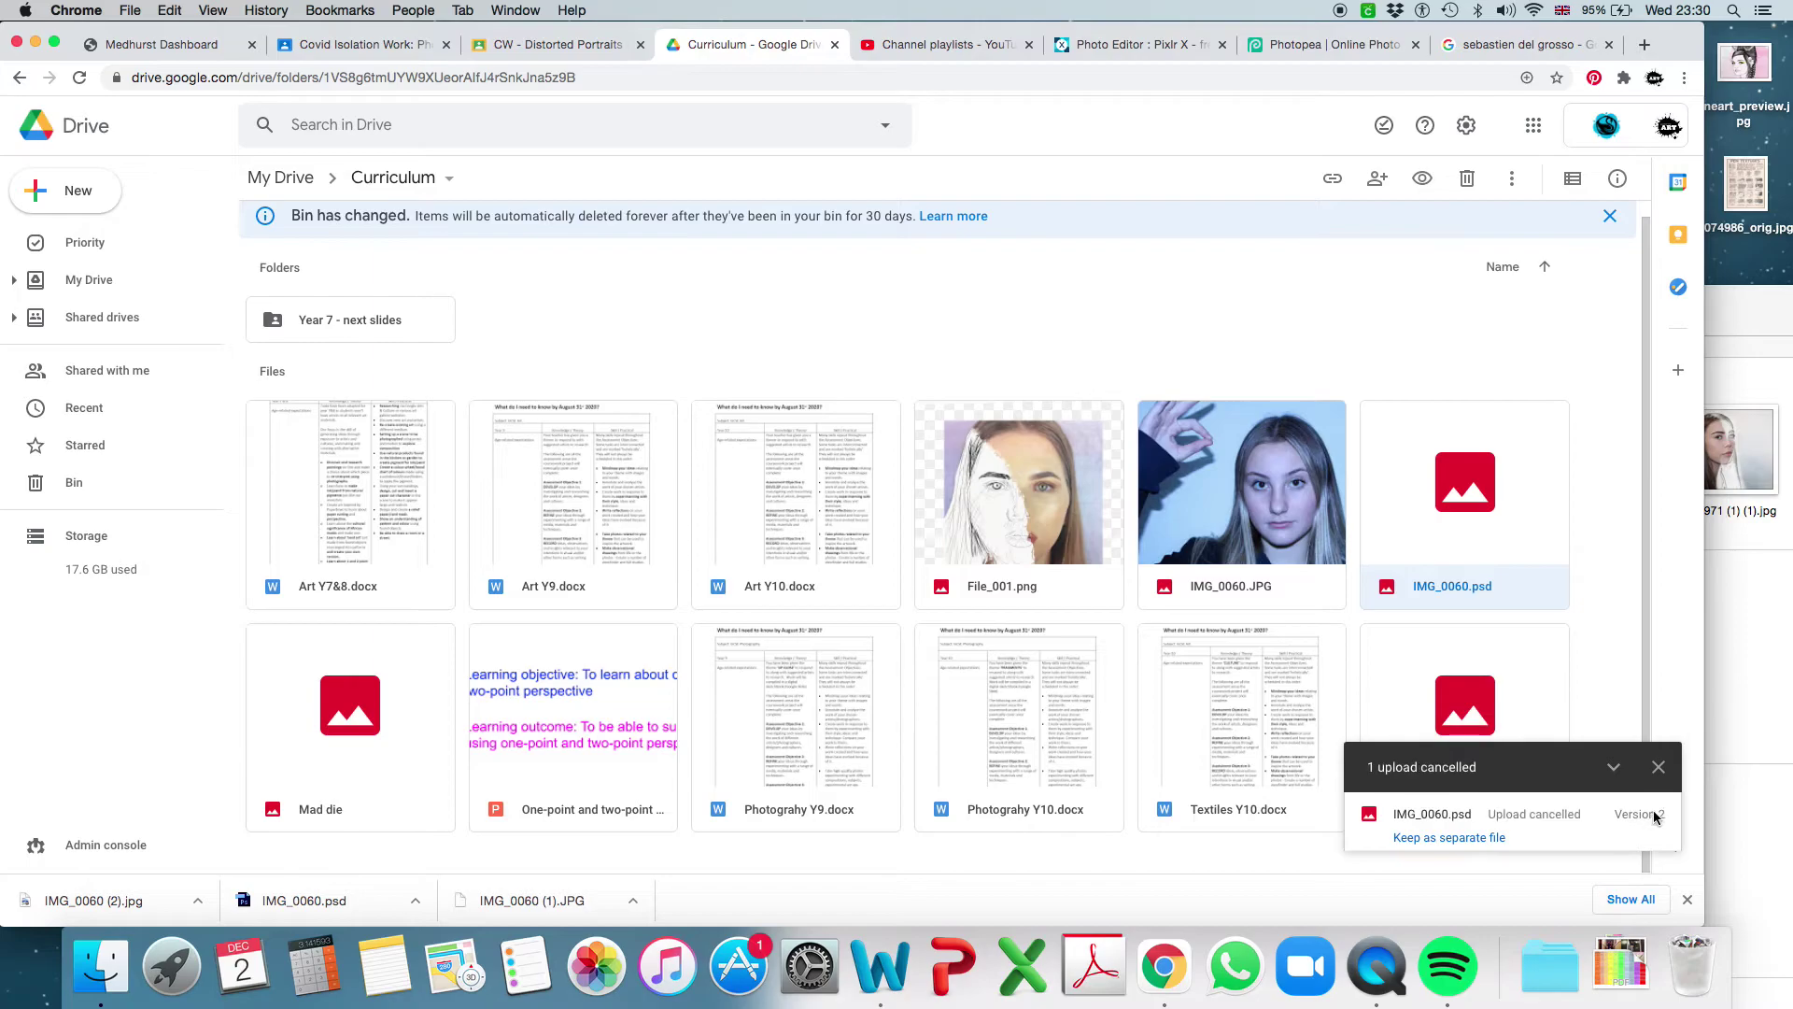
{"action": "left_click", "coordinate": [1737, 559]}
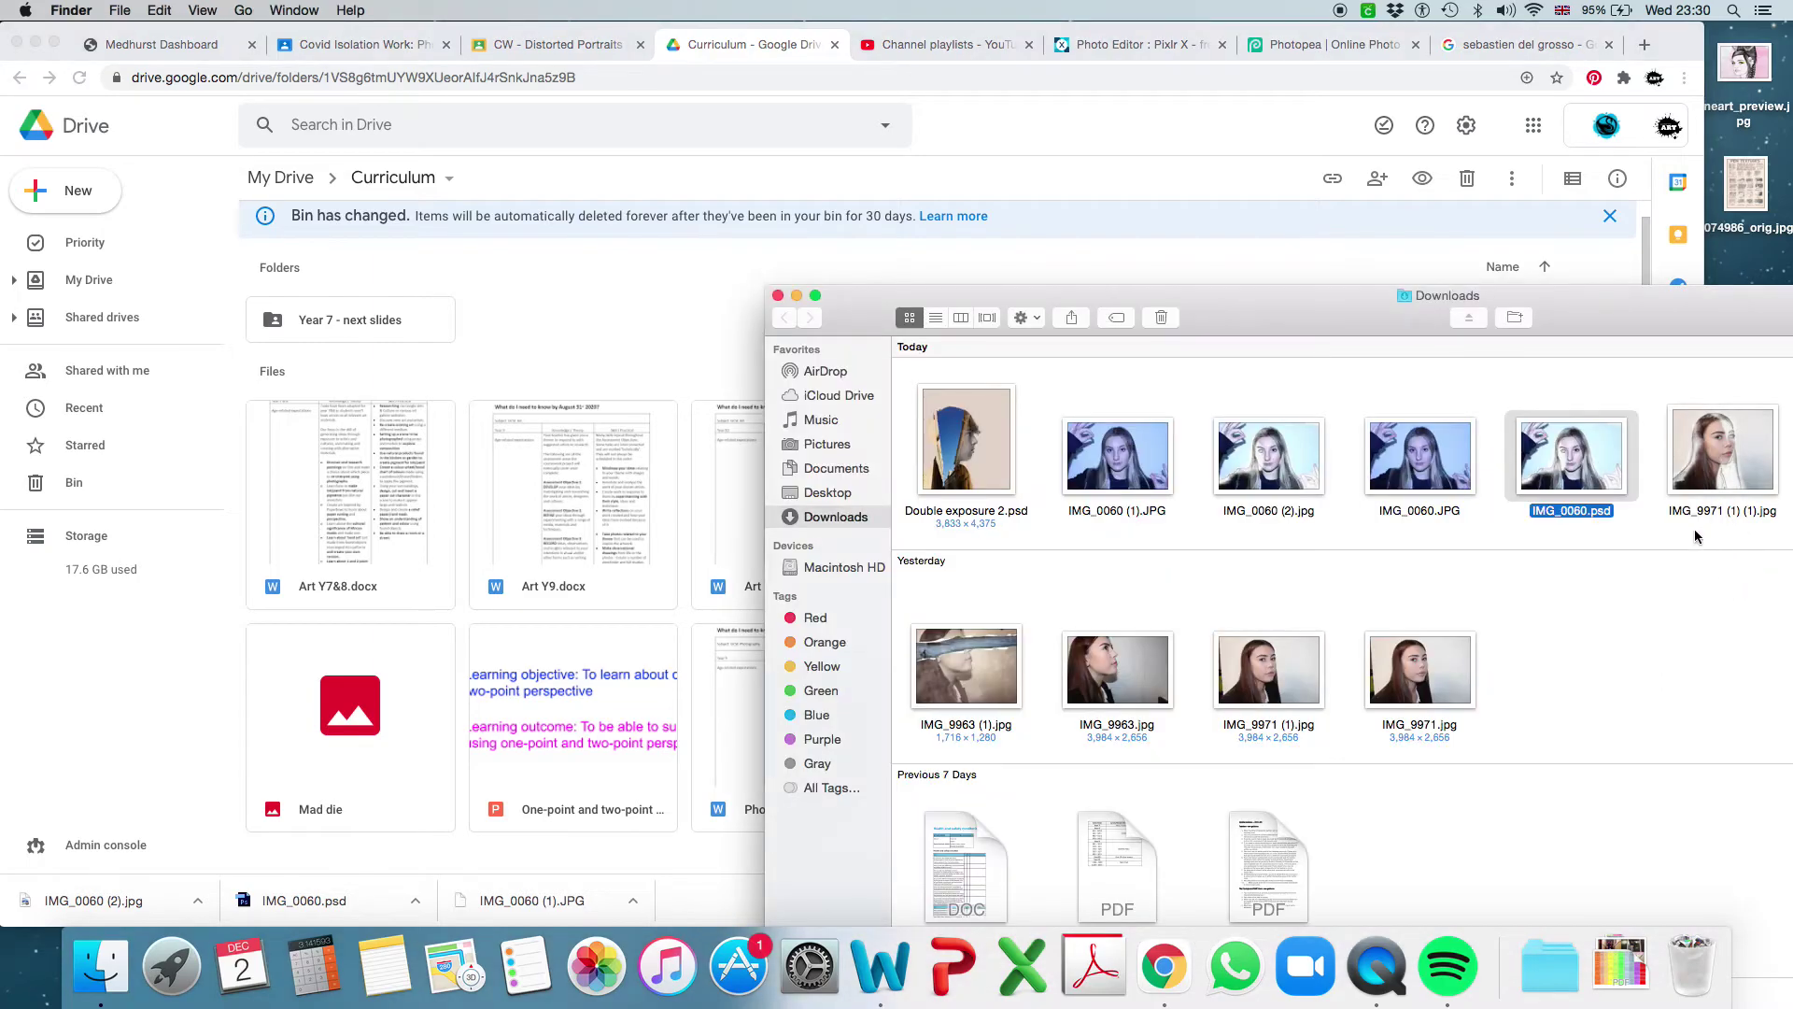
Step: Drag IMG_0060 (2).jpg from Downloads into the Drive Curriculum folder
{"action": "left_click", "coordinate": [1276, 464]}
{"action": "left_click_drag", "start_coordinate": [1276, 464], "coordinate": [1027, 645]}
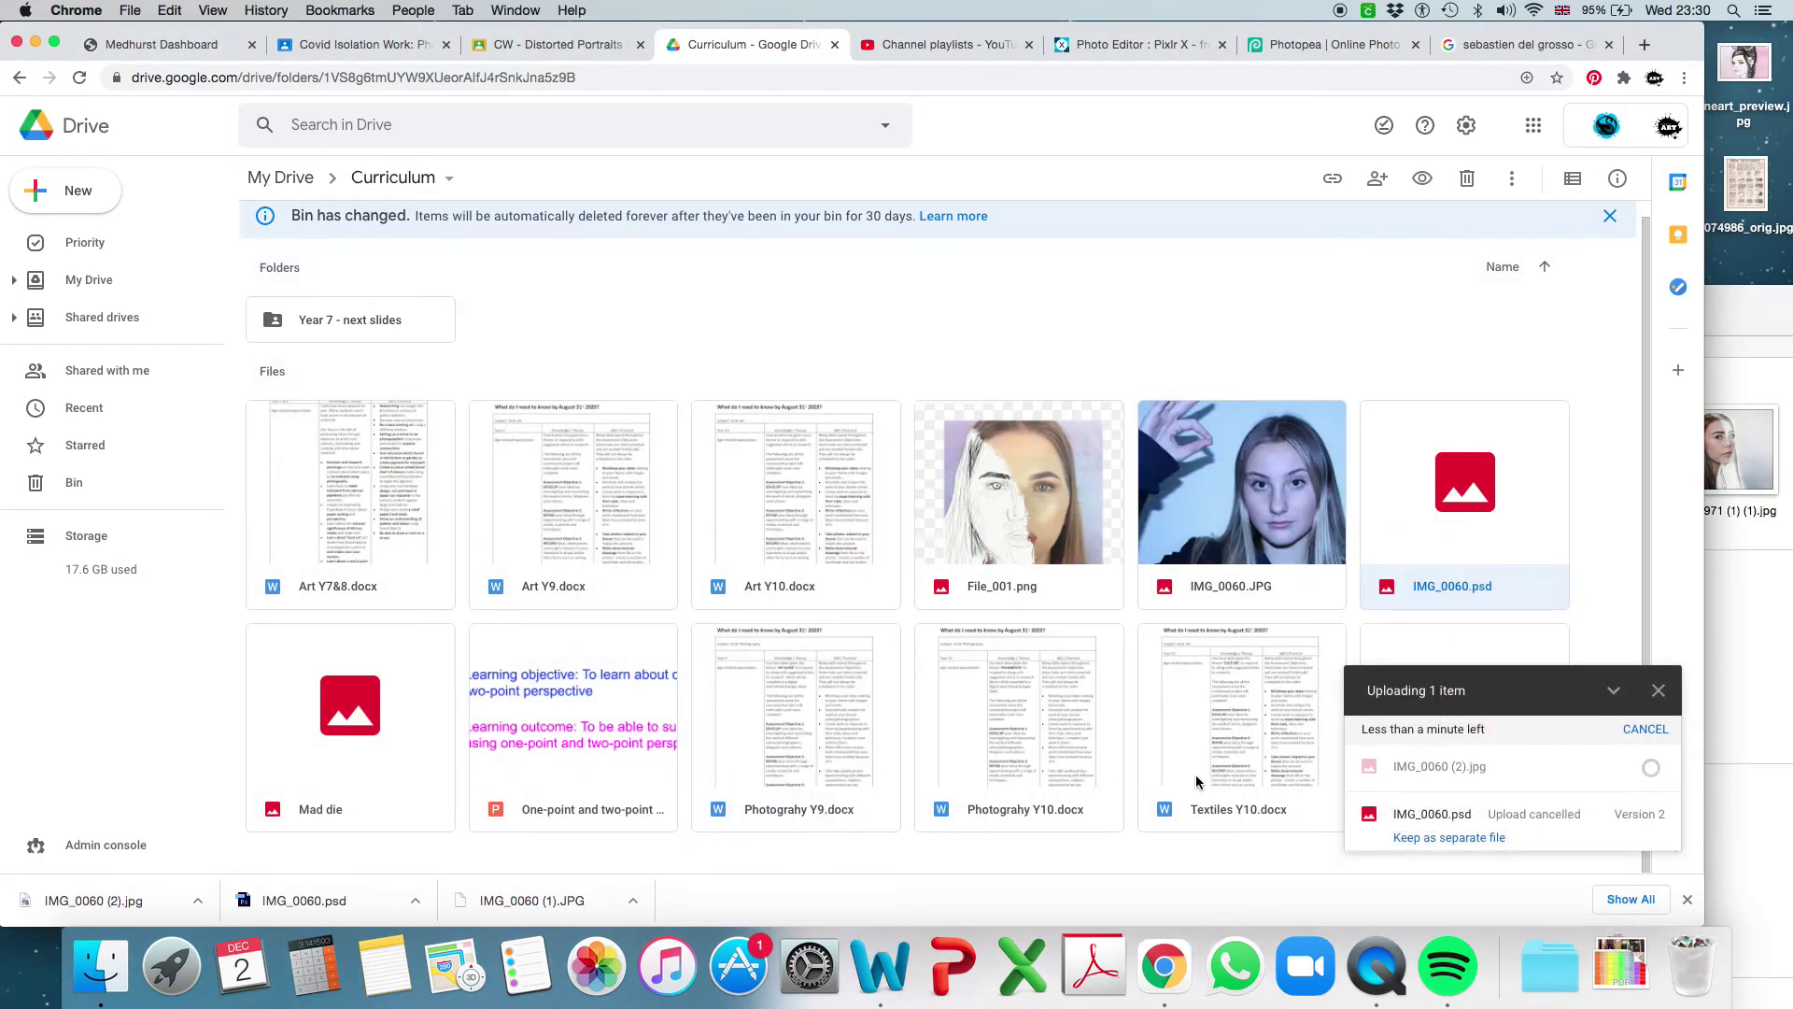